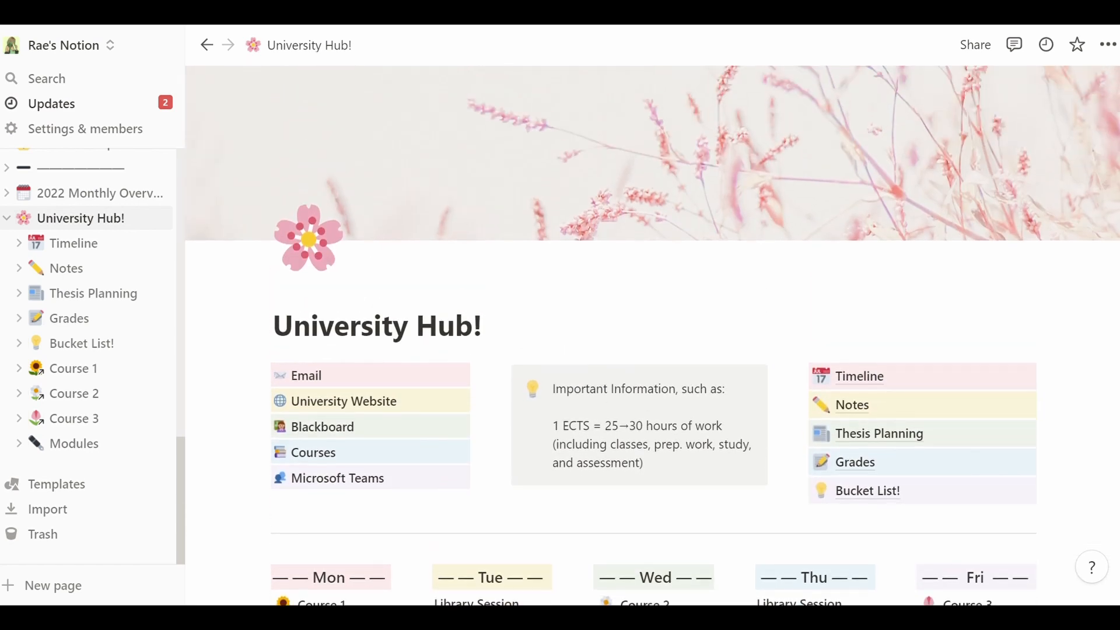
- Scroll up and down the University Hub! page to review its layout
scroll(652, 335, down, 3)
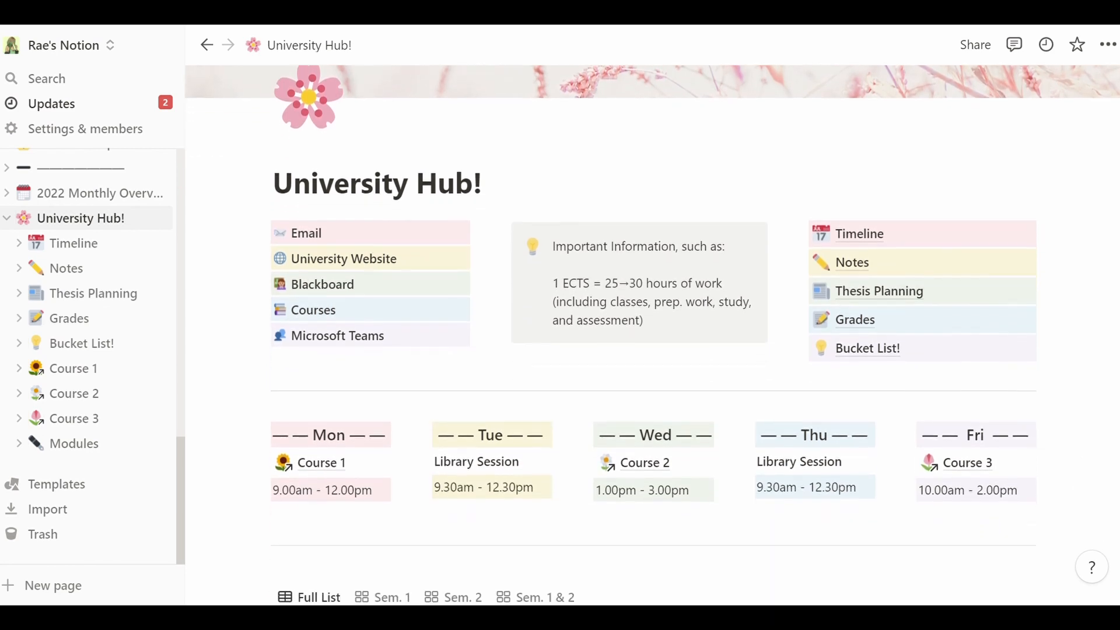
scroll(652, 335, down, 3)
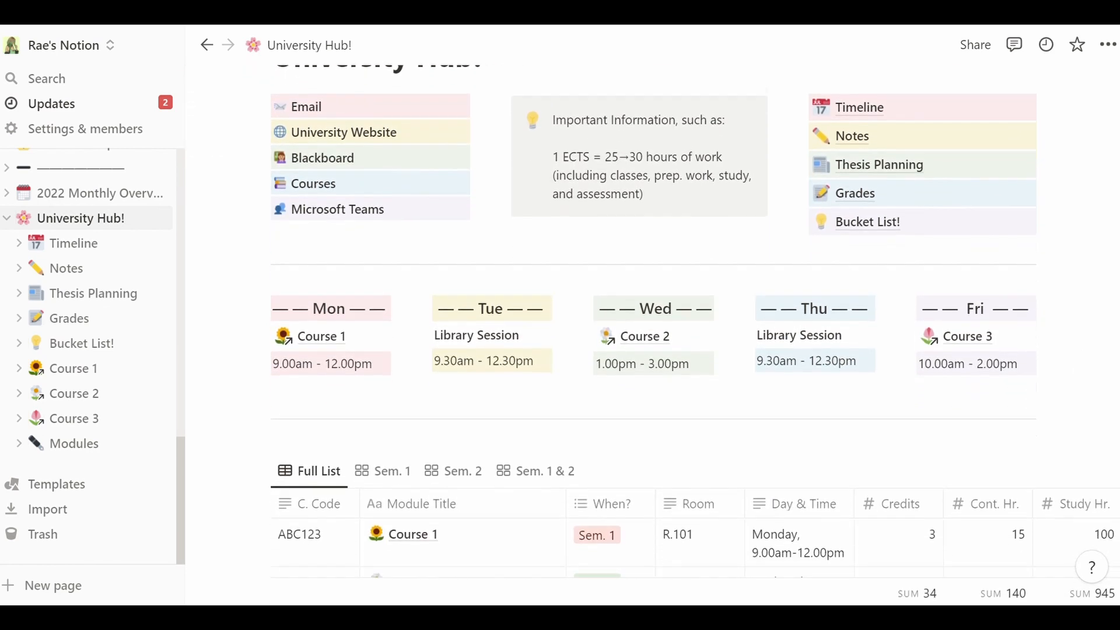
scroll(652, 335, down, 2)
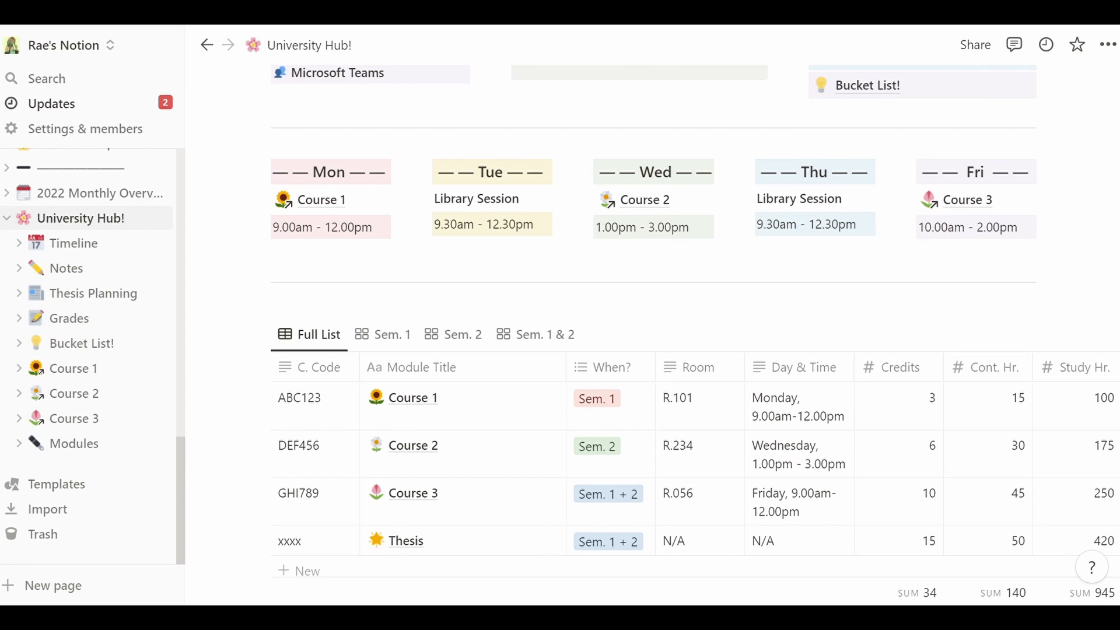
scroll(652, 335, down, 2)
scroll(653, 335, up, 8)
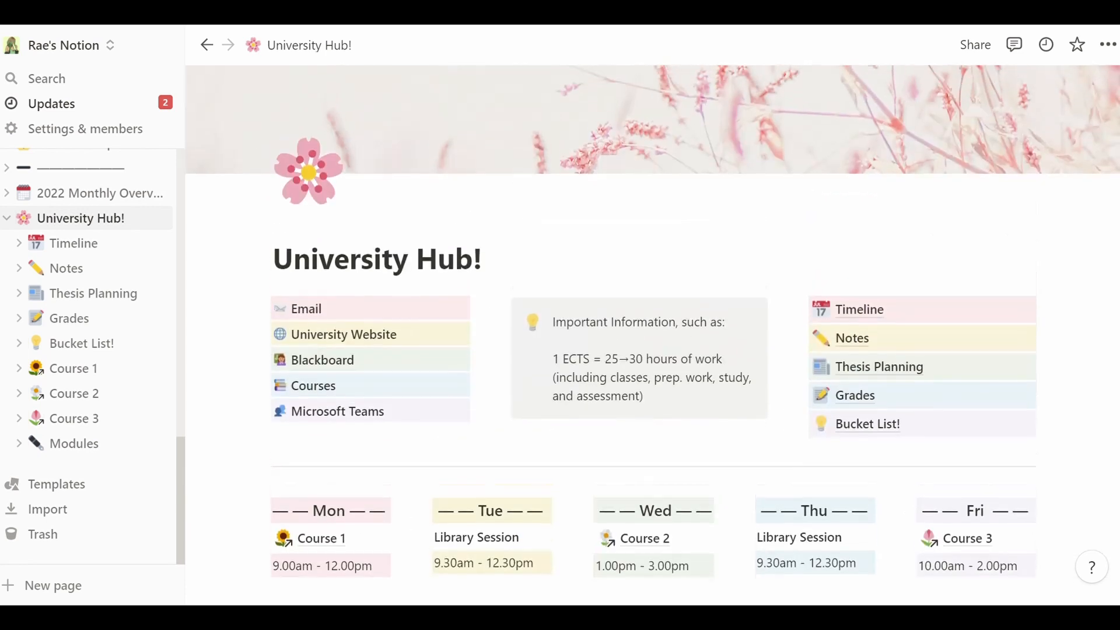
scroll(652, 335, up, 2)
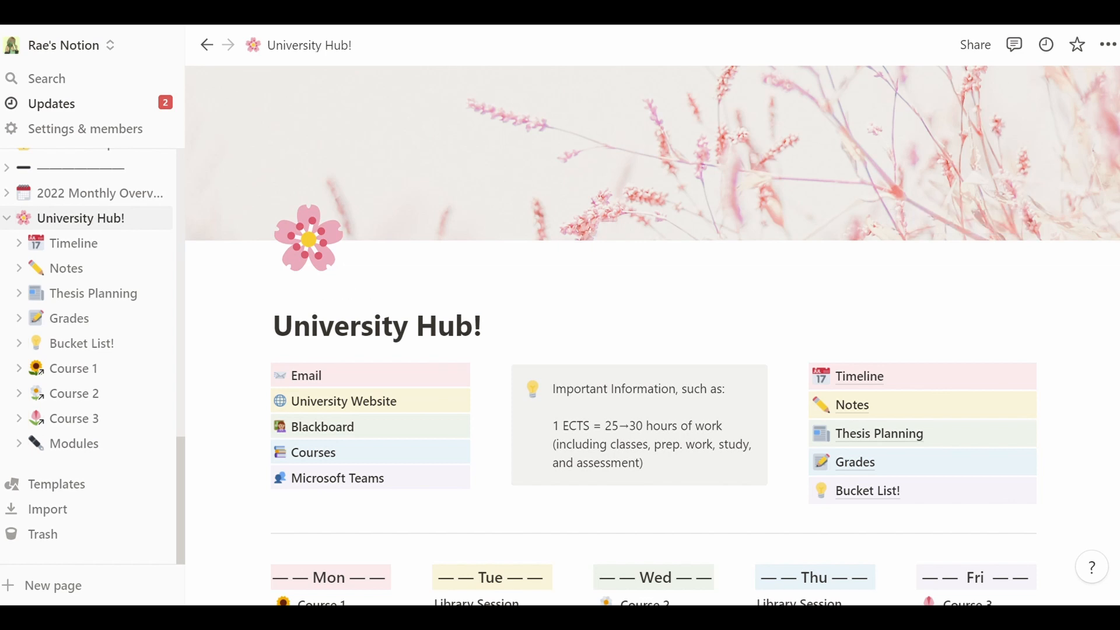
scroll(992, 193, down, 3)
scroll(653, 335, down, 1)
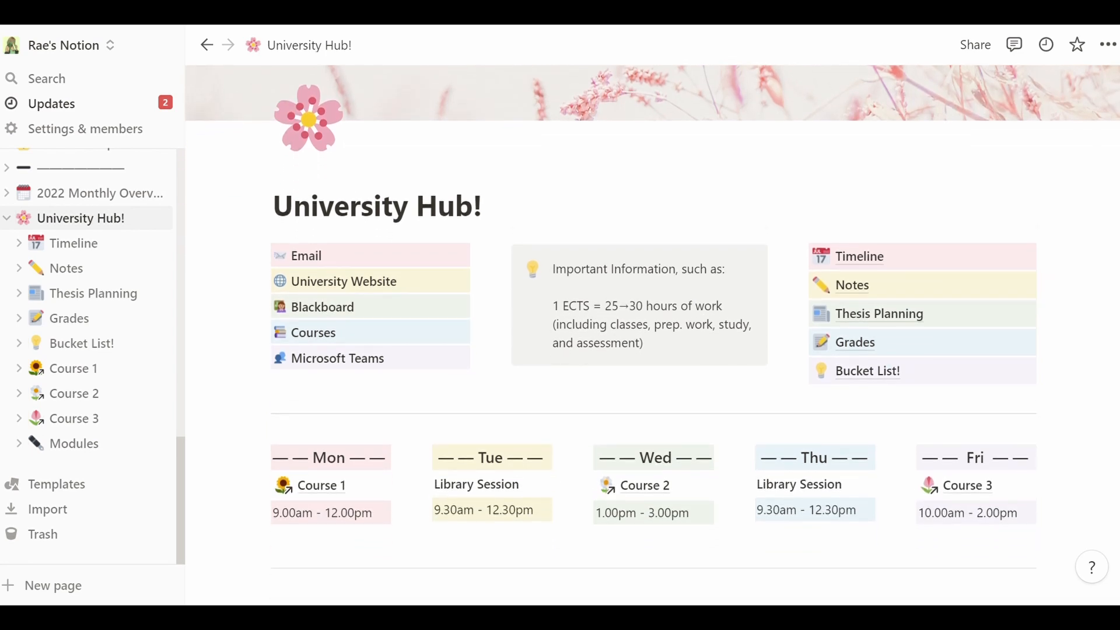
scroll(652, 335, down, 5)
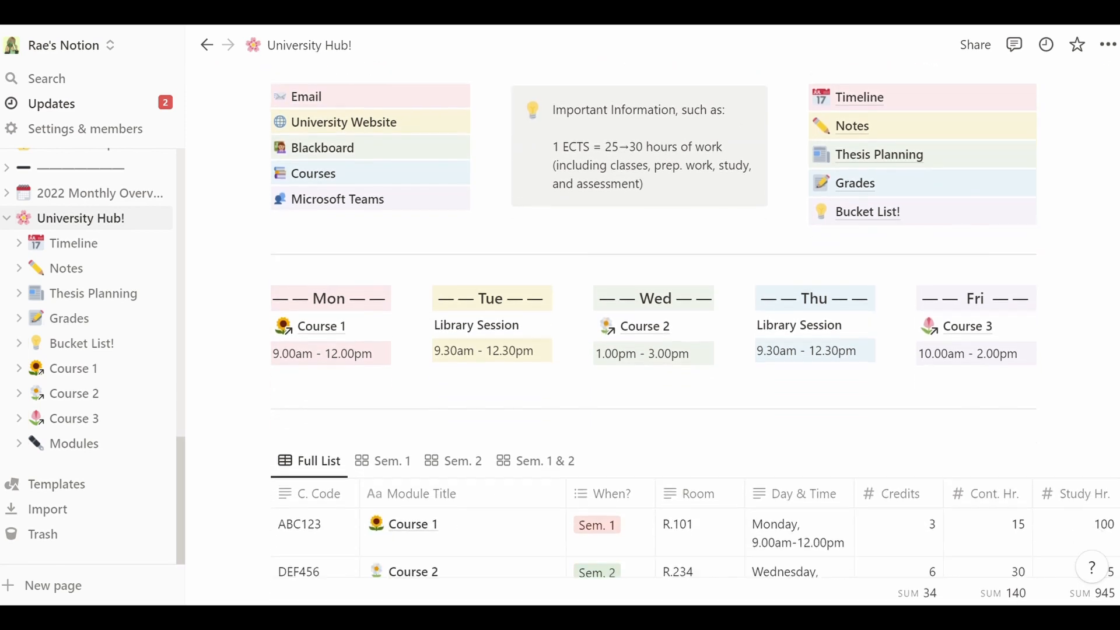
scroll(653, 335, down, 7)
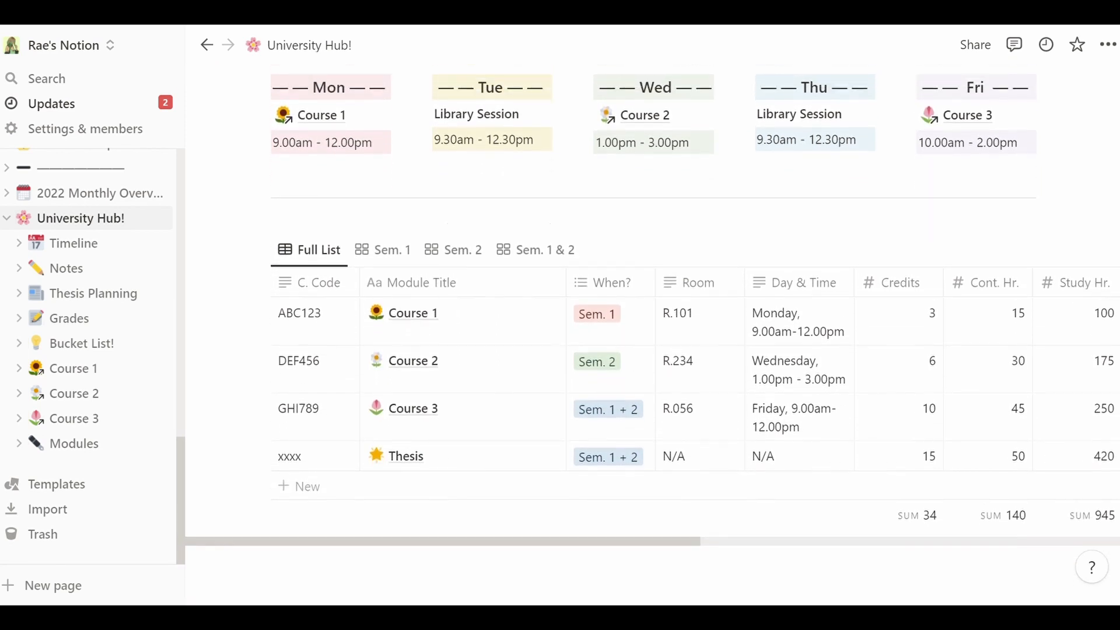
scroll(652, 335, up, 9)
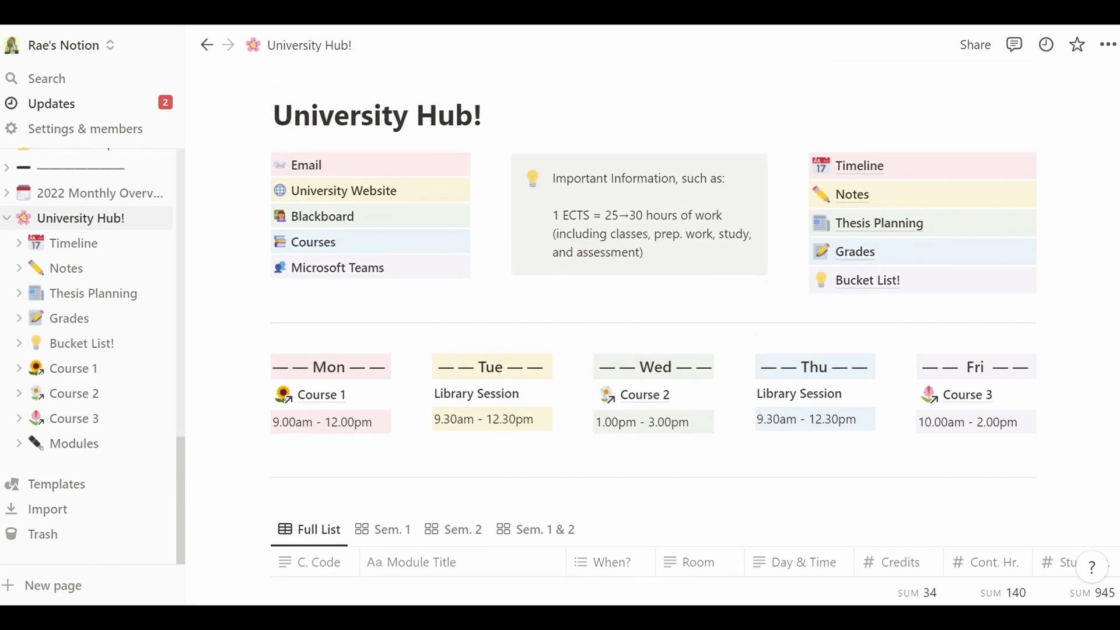
scroll(653, 335, up, 3)
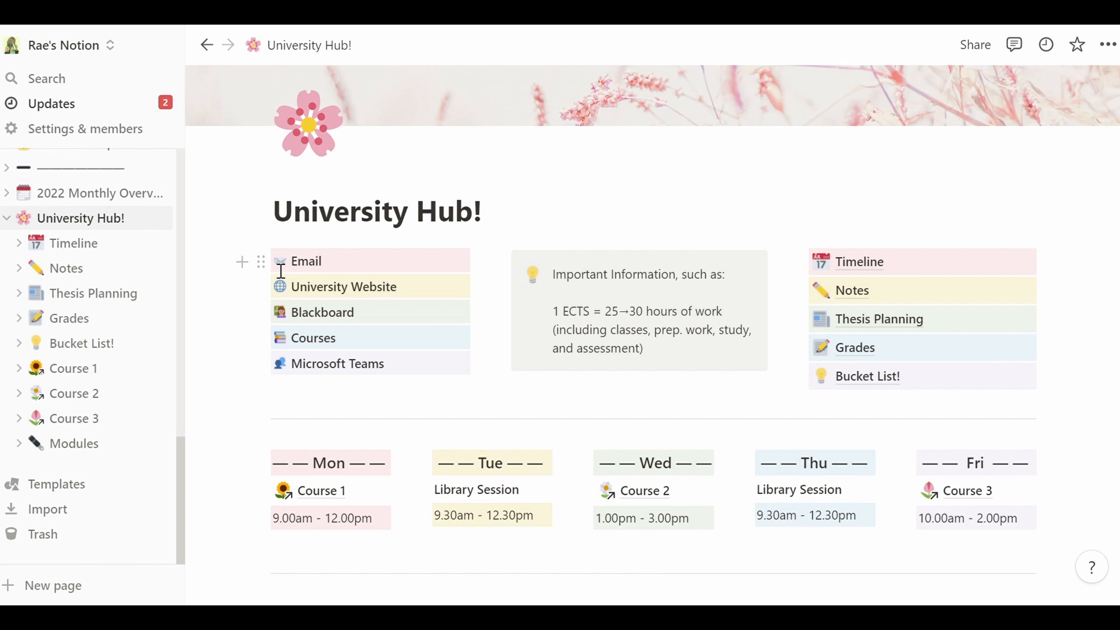
- Try linking the Email label to gmail.com, then cancel the link
mouse_move(293, 264)
mouse_down()
mouse_move(331, 275)
mouse_move(312, 273)
mouse_up()
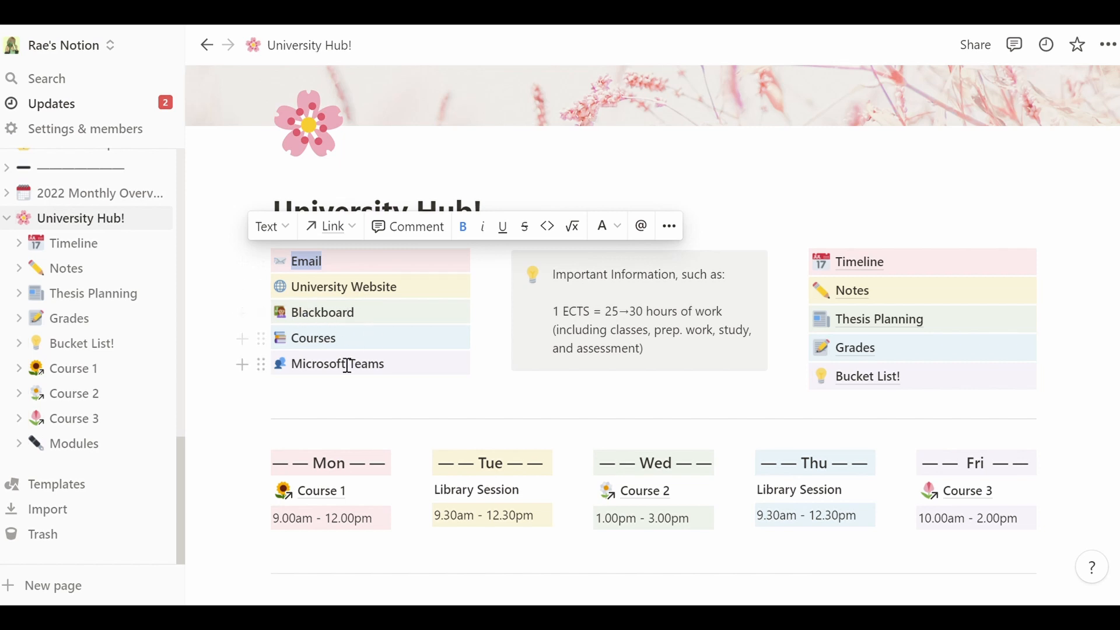
click(397, 373)
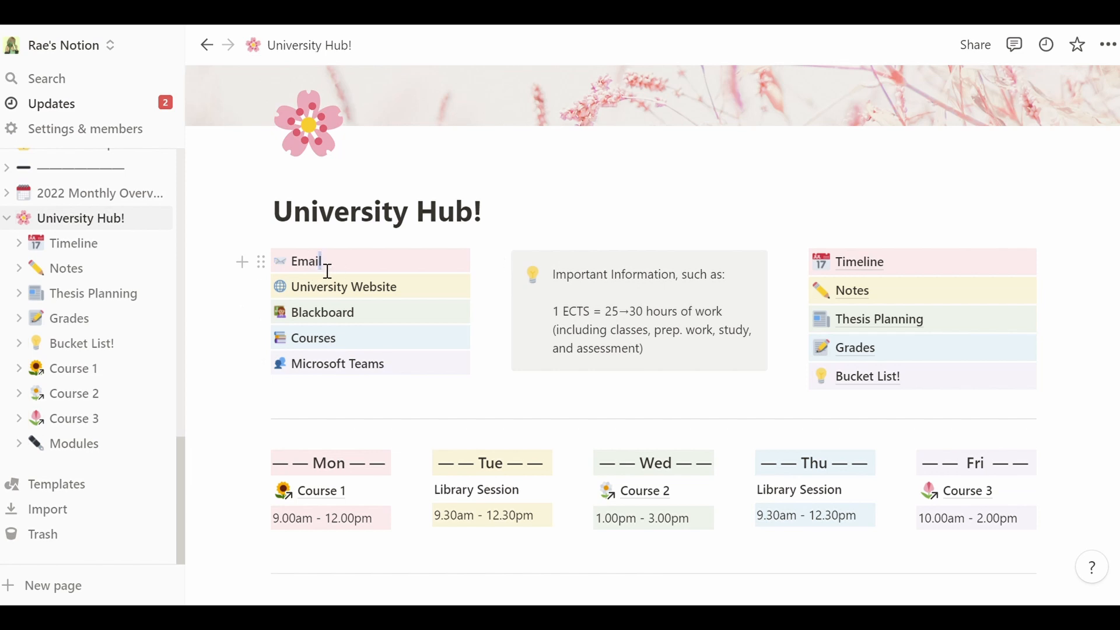
drag(324, 269, 296, 273)
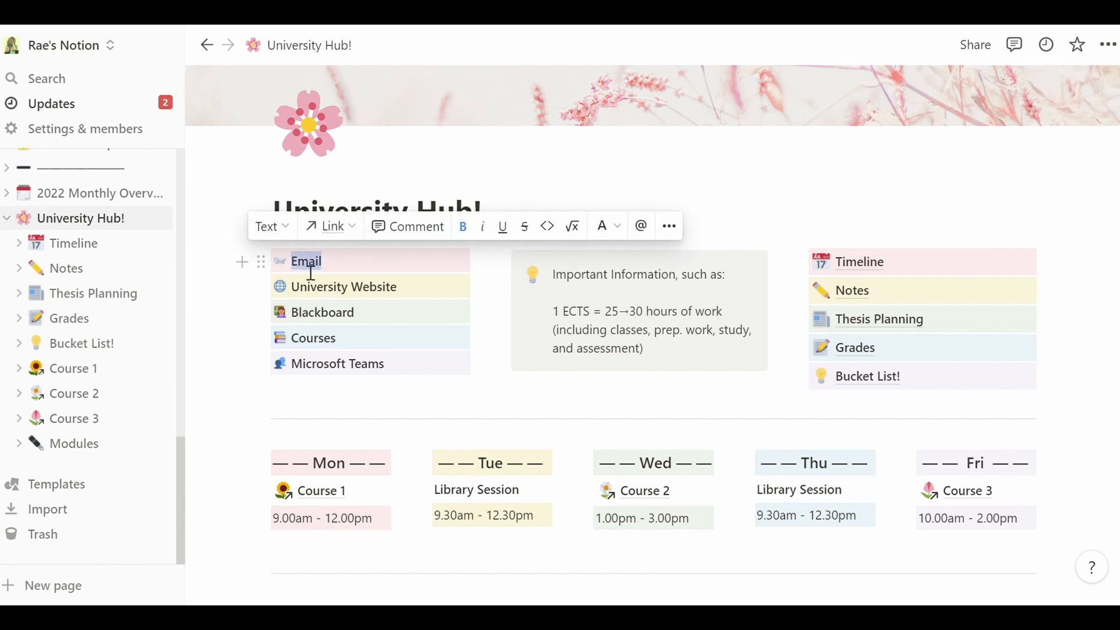
click(355, 228)
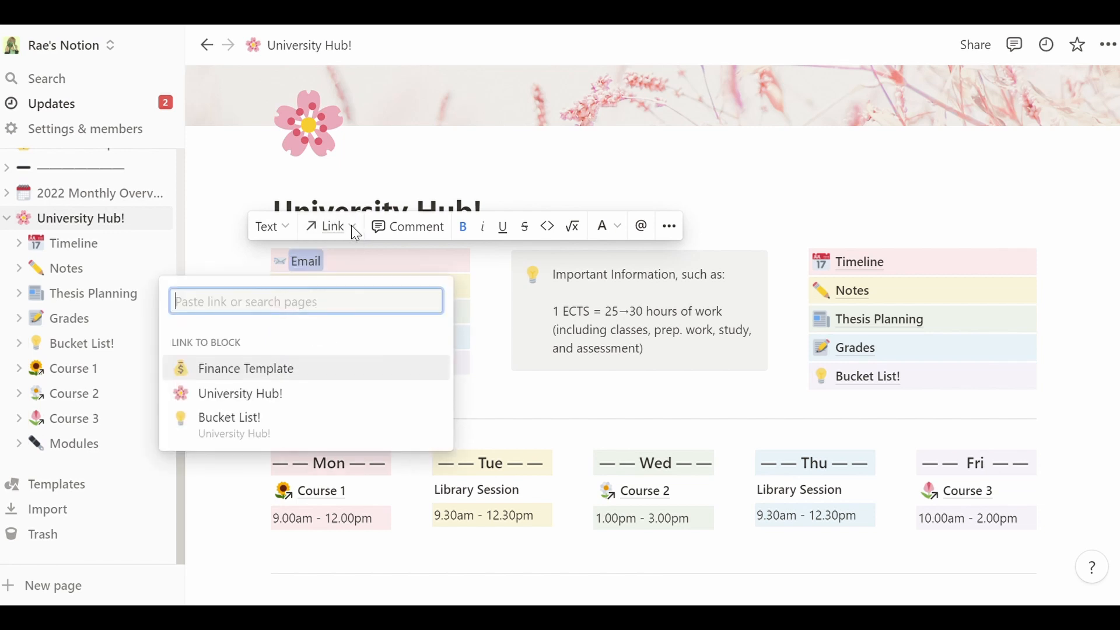
text(gmail)
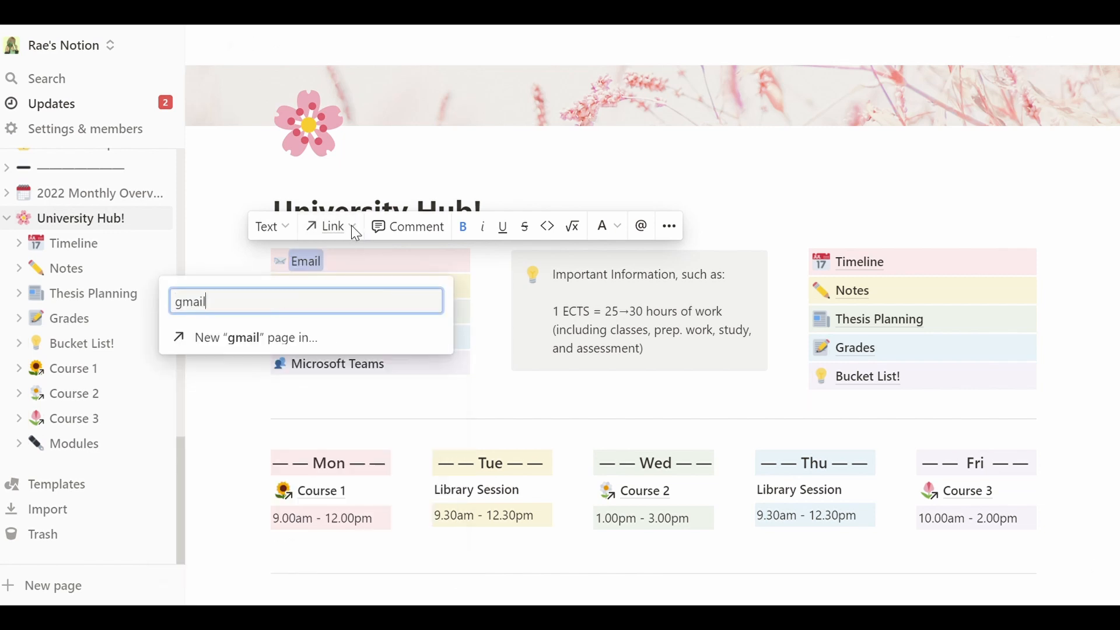
text(.com)
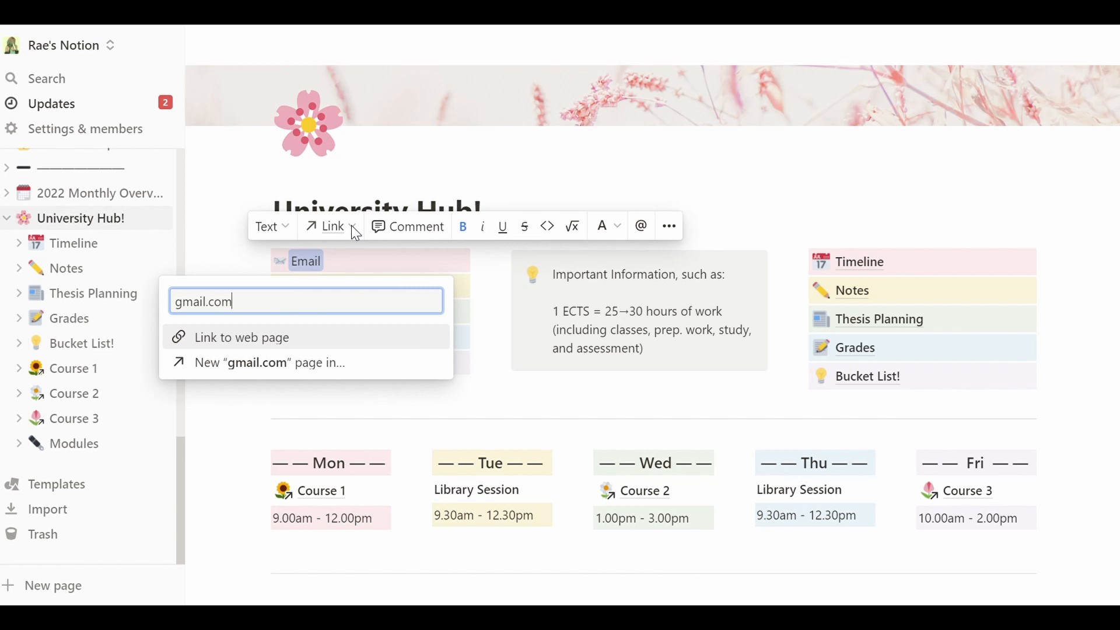
key(ctrl+a)
key(BackSpace)
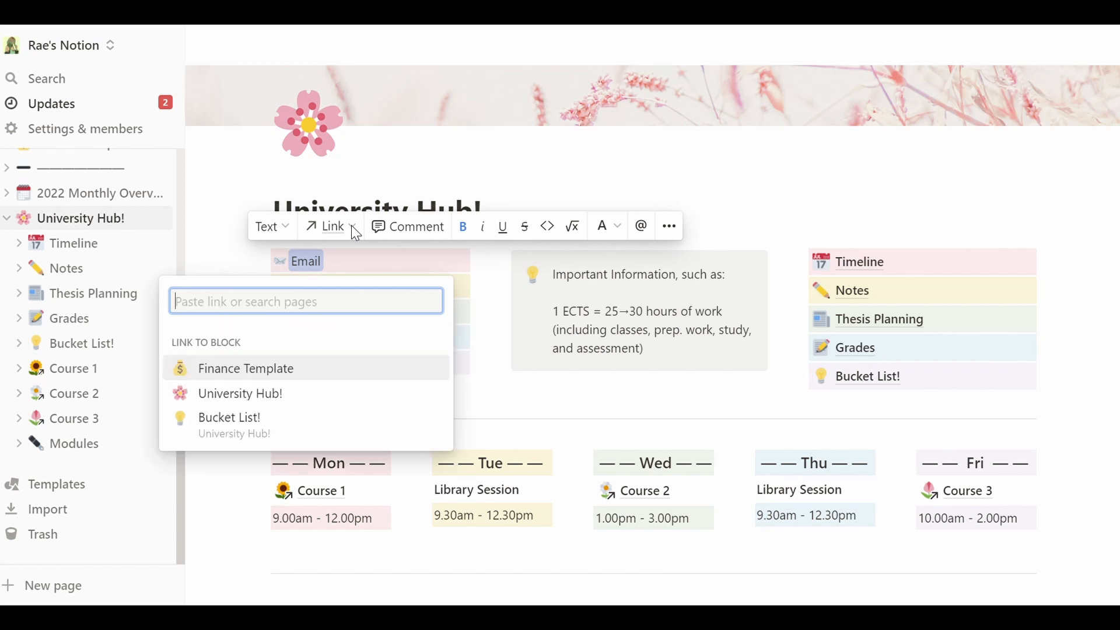
key(Escape)
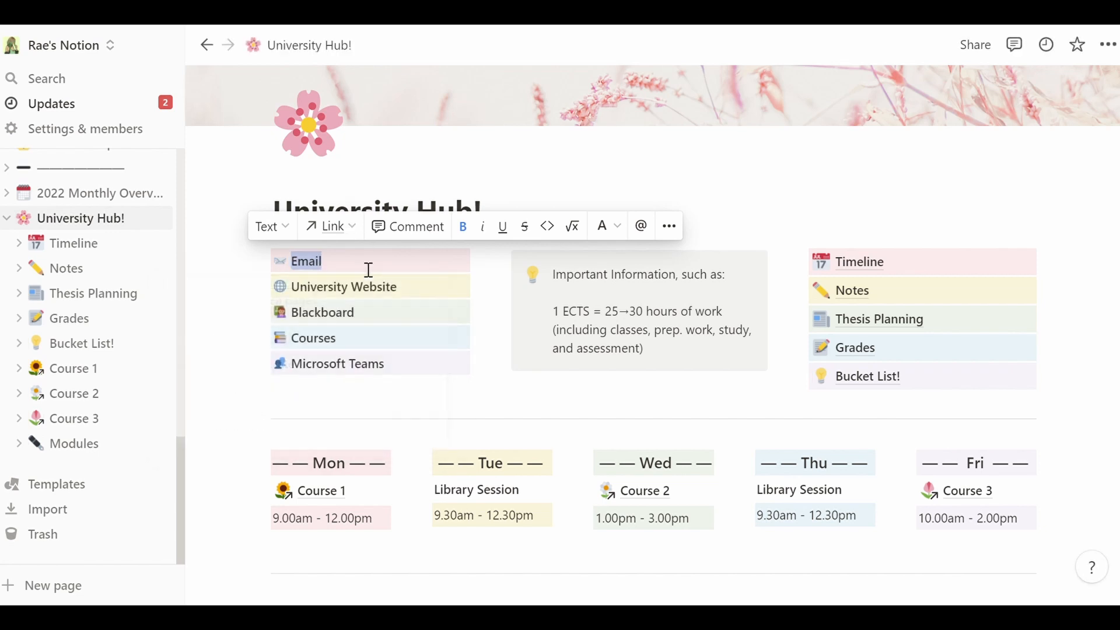
click(369, 270)
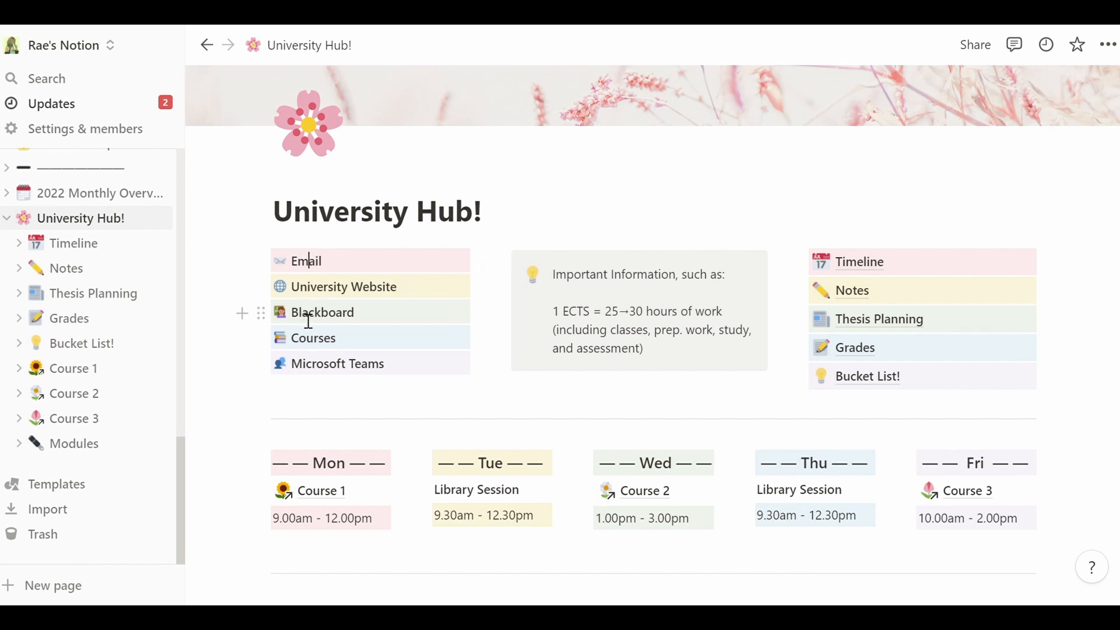
- Rename the Blackboard entry to Canvas and start linking it, then cancel the link
click(309, 321)
double_click(323, 322)
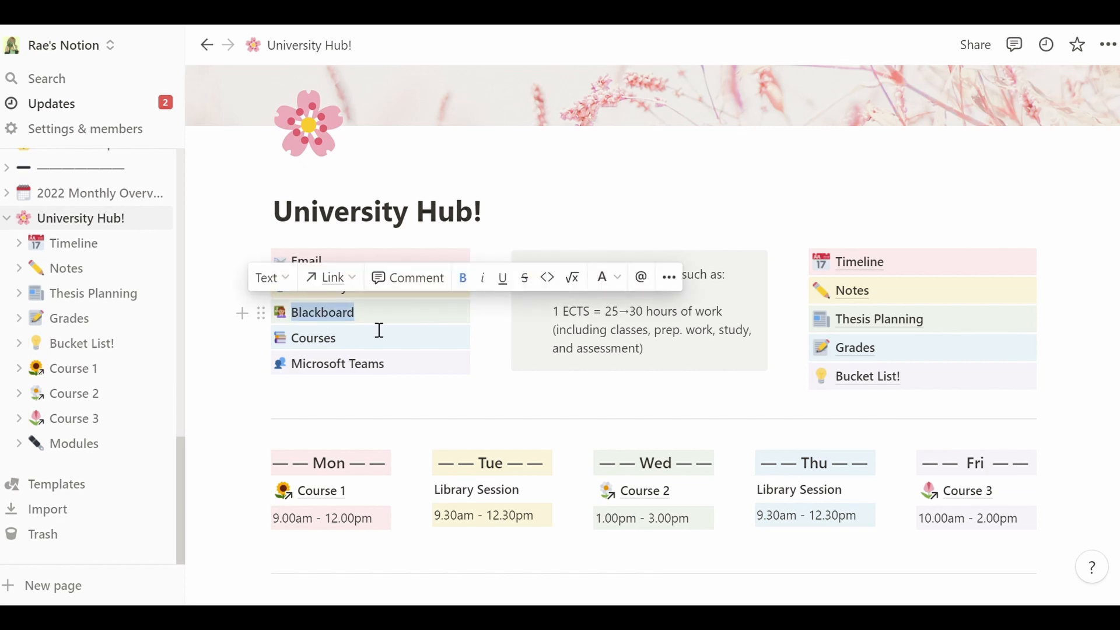
text(Canvas)
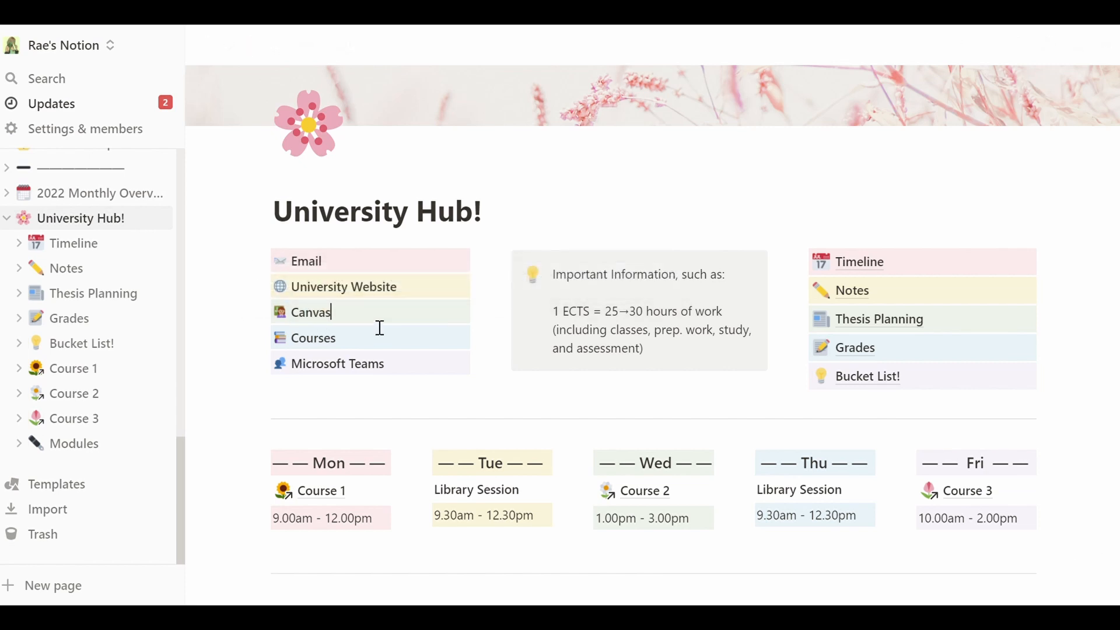
double_click(319, 315)
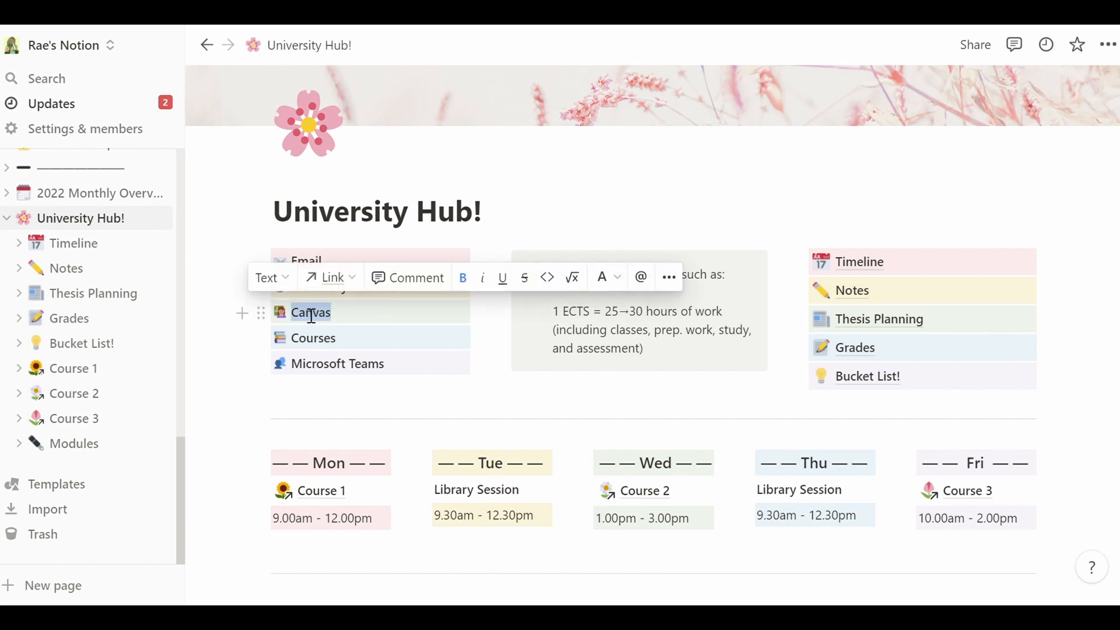
click(329, 298)
key(Escape)
click(376, 321)
- Select the Courses entry, then undo the rename to restore Blackboard
click(367, 341)
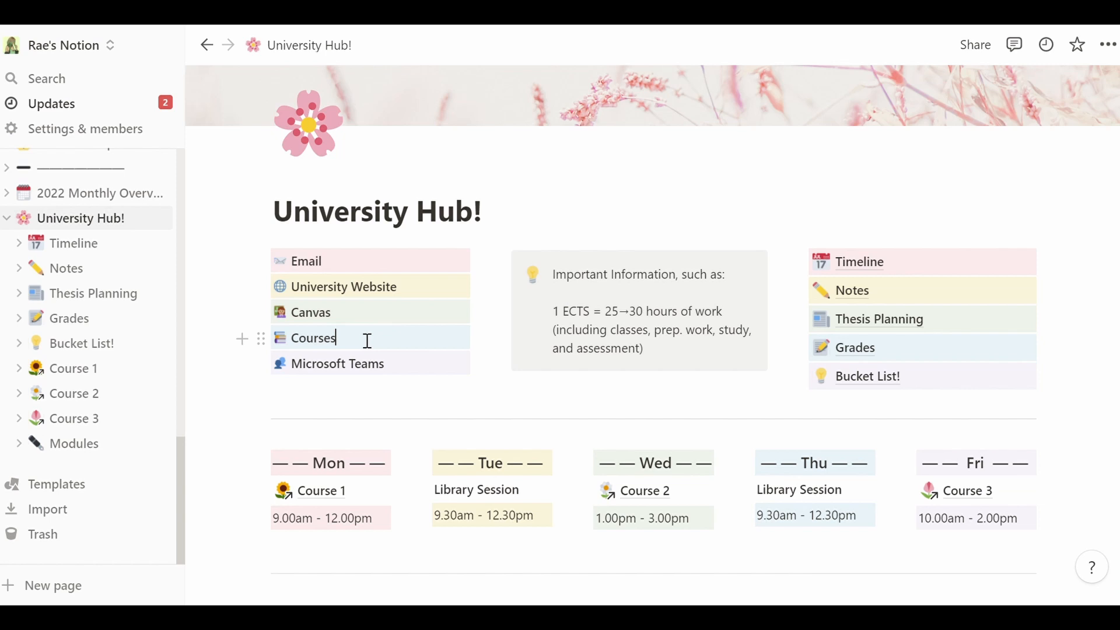
drag(290, 345, 350, 347)
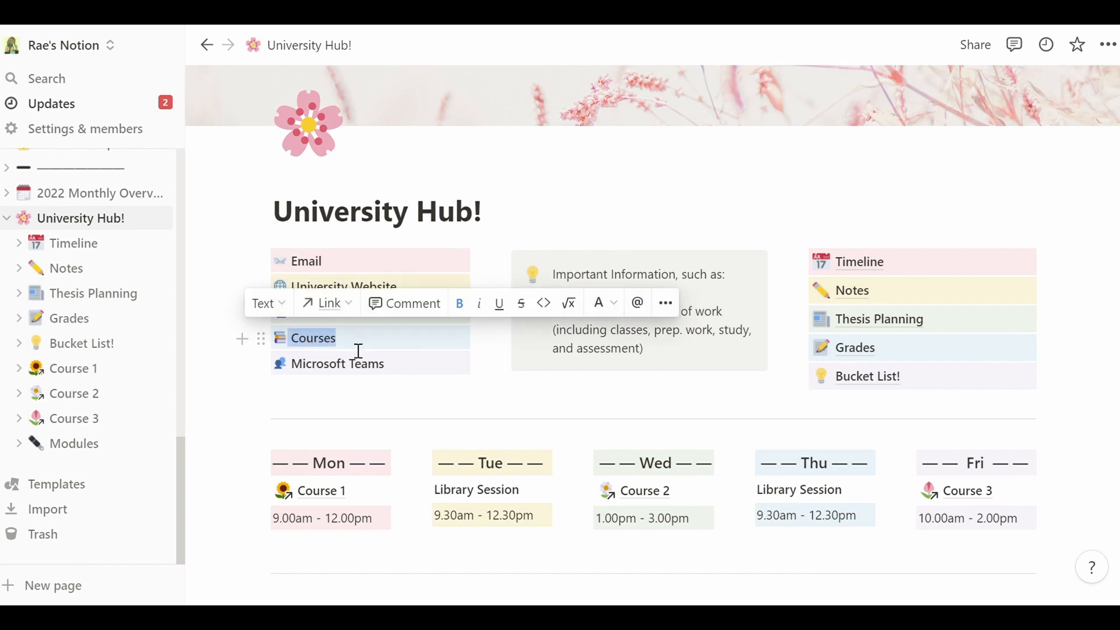
click(358, 350)
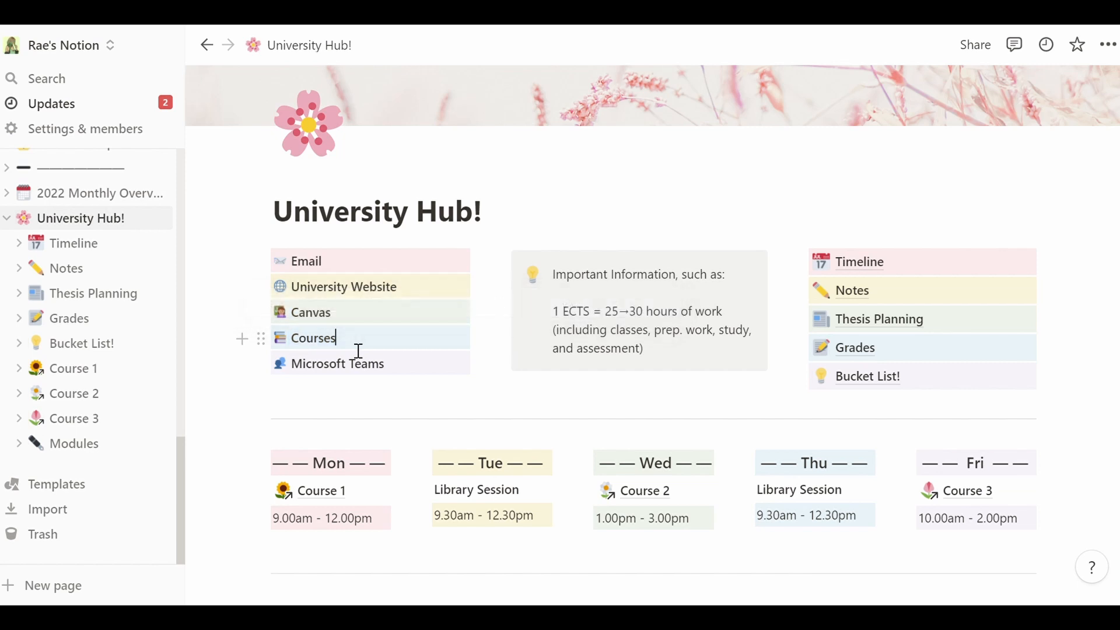
key(ctrl+z)
key(ctrl+z)
click(302, 326)
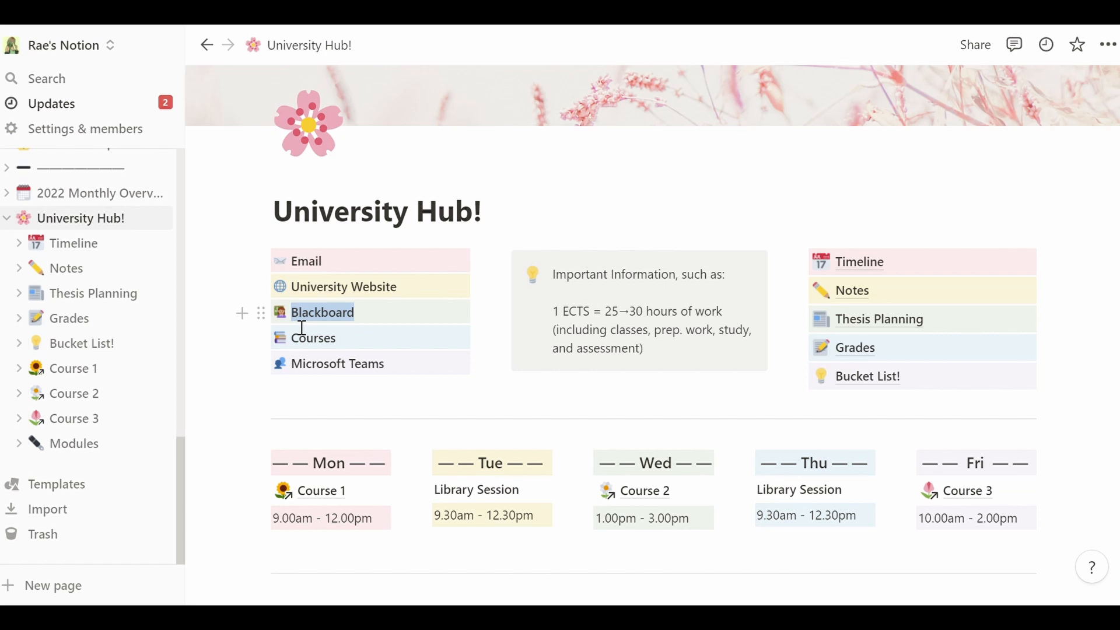
click(346, 346)
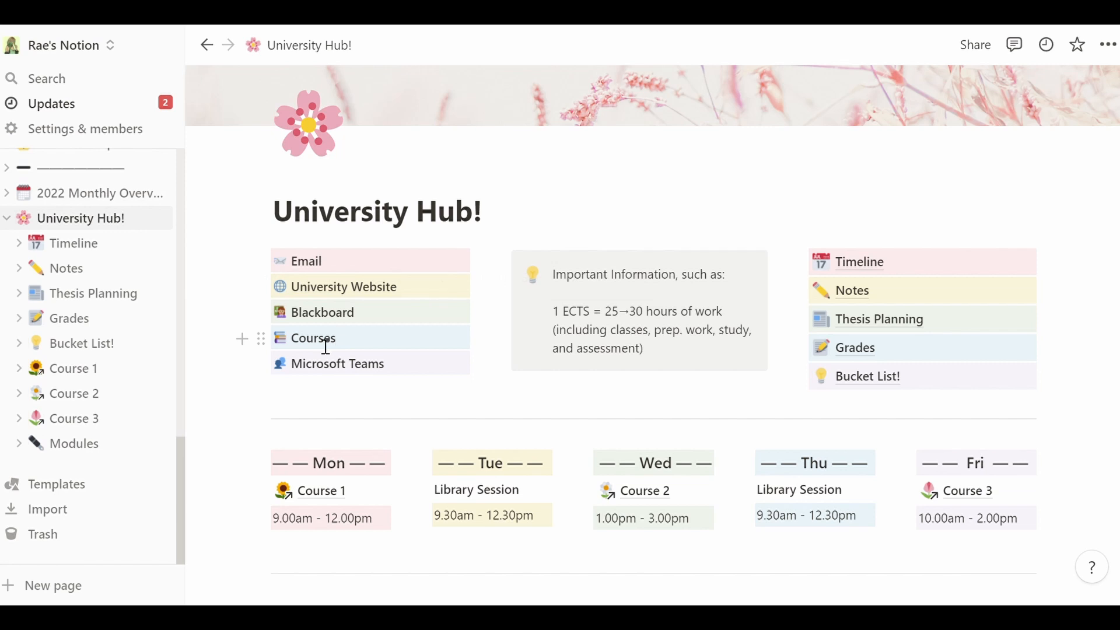
- Add a new line reading 'whatever' below the Microsoft Teams entry
click(414, 372)
drag(408, 372, 298, 375)
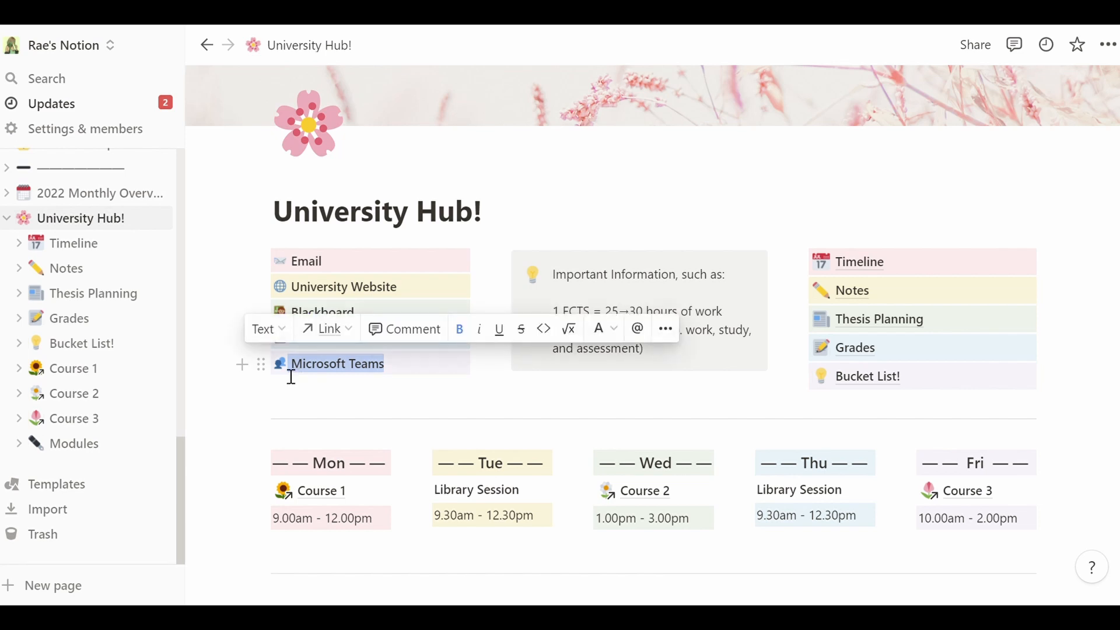
click(412, 376)
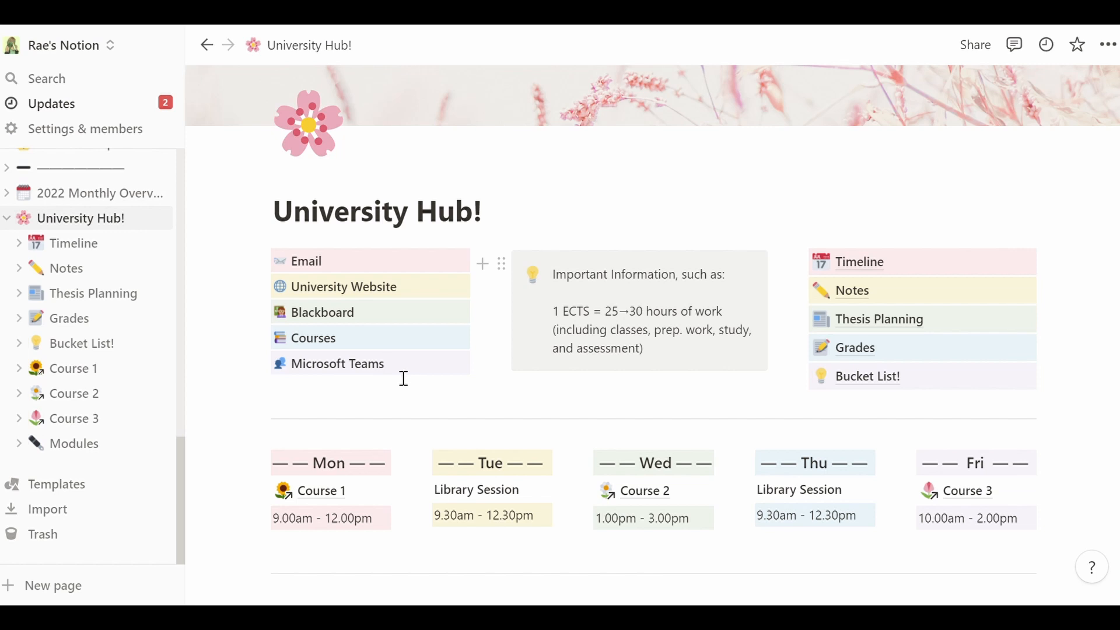
mouse_move(409, 376)
mouse_down()
mouse_move(297, 383)
mouse_move(390, 370)
mouse_up()
key(Return)
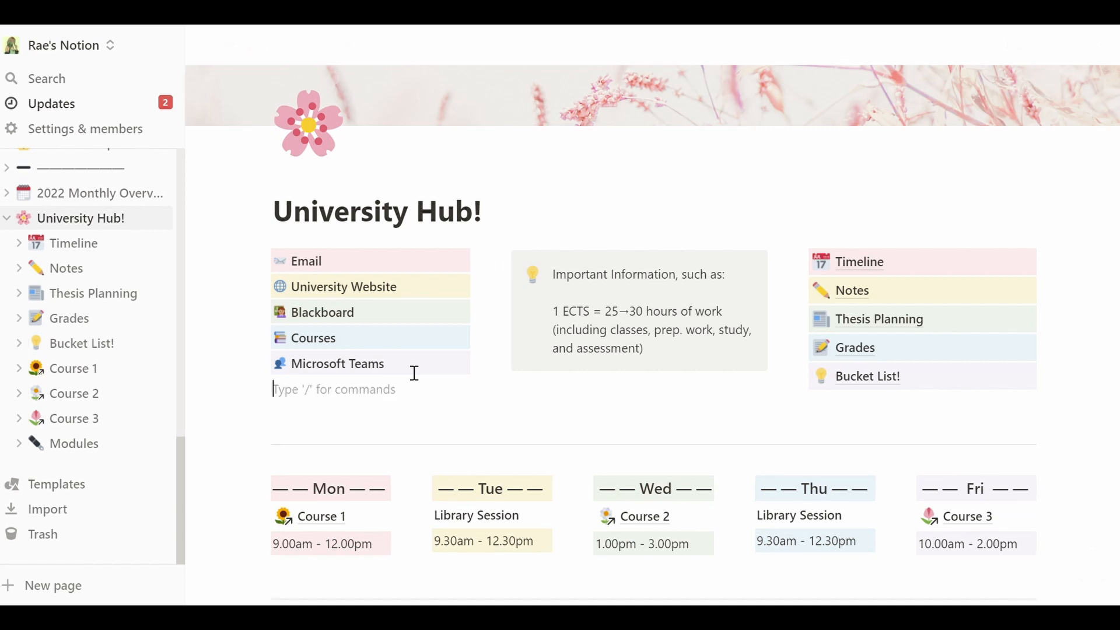
text(whatever)
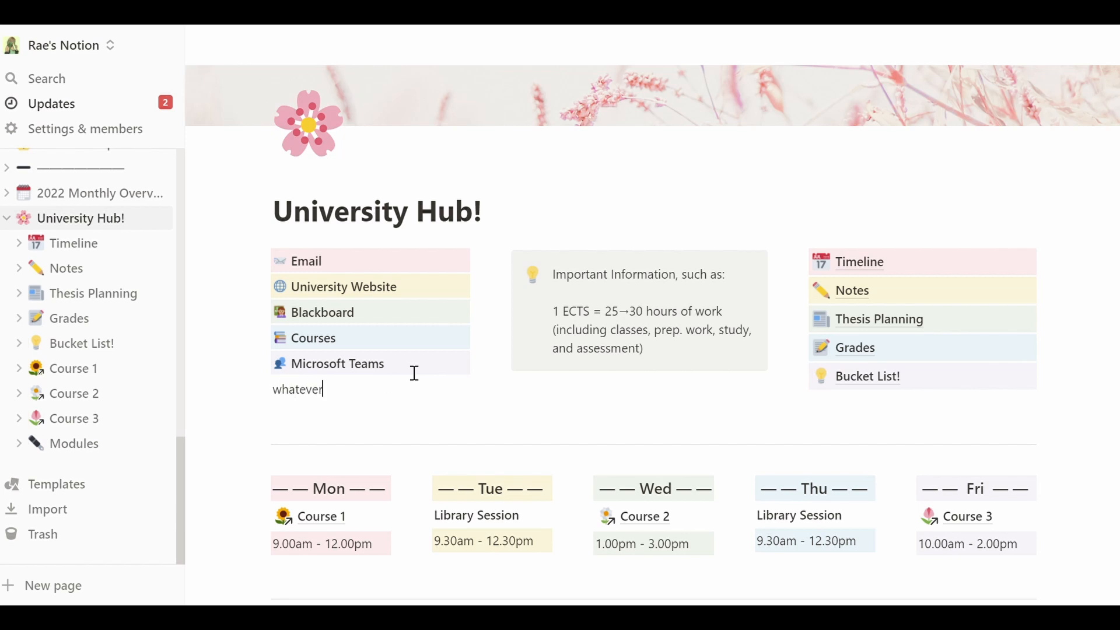
- Give the 'whatever' block a pink background, then delete the block
click(261, 391)
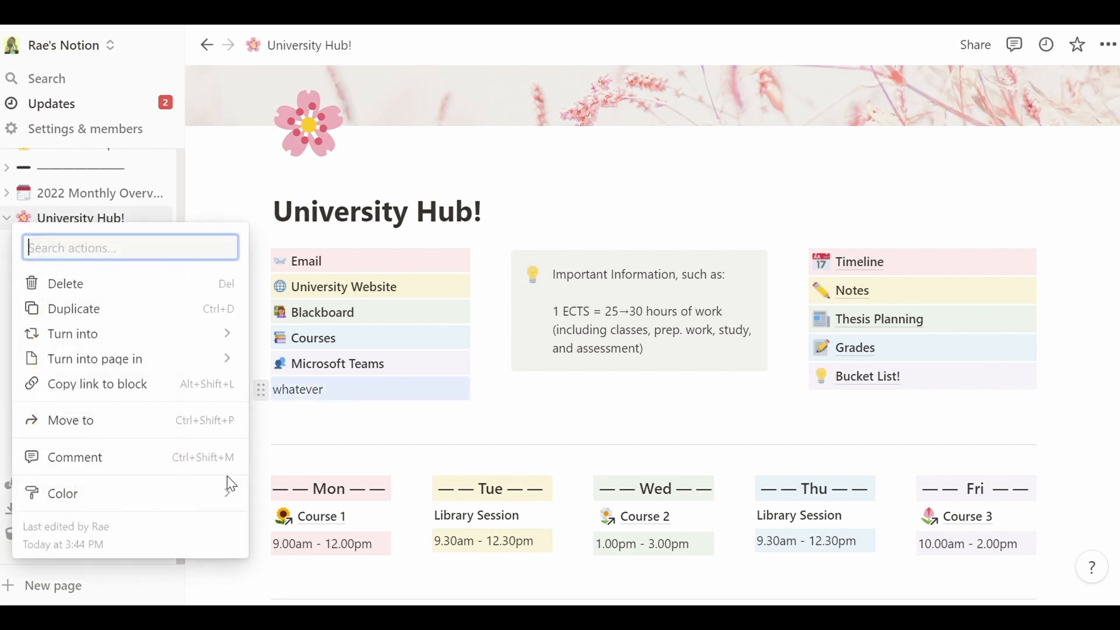
mouse_move(232, 498)
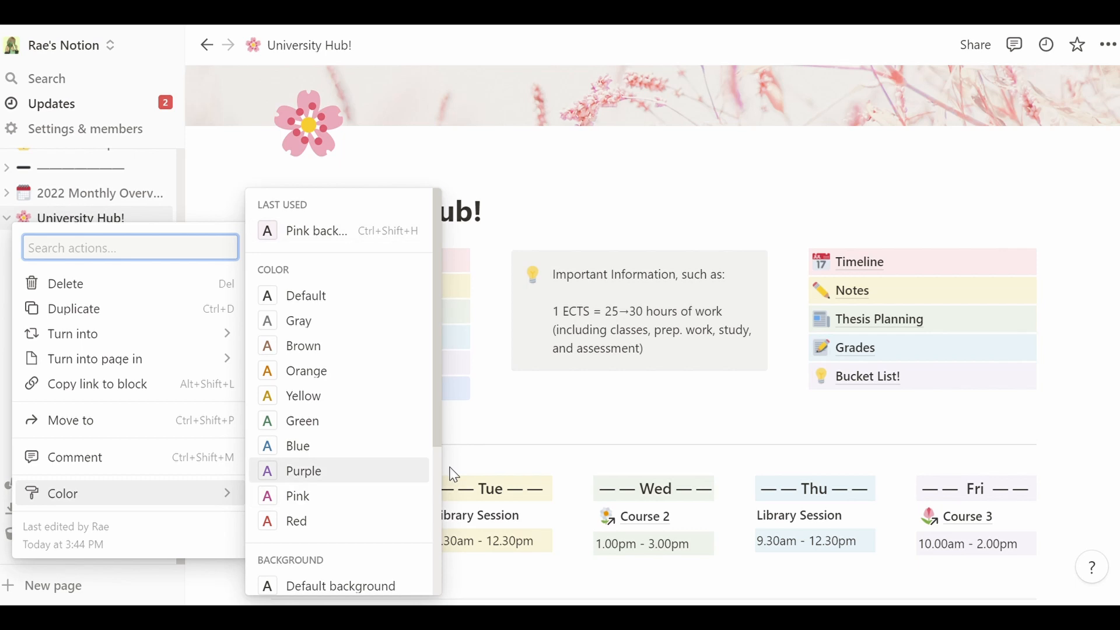
scroll(441, 478, down, 4)
click(355, 558)
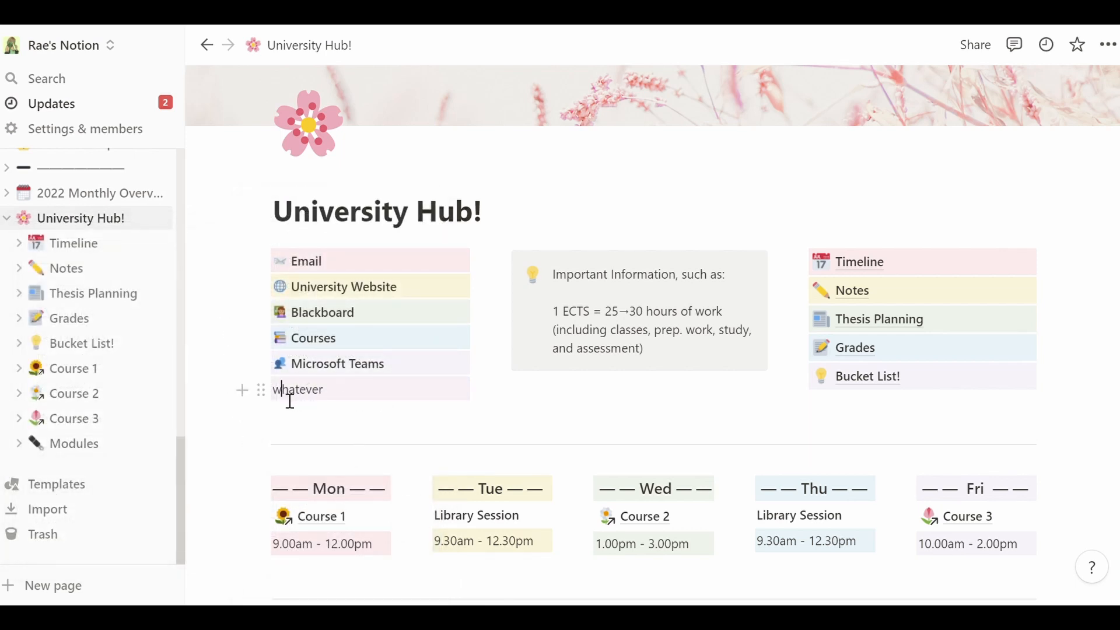
click(274, 396)
key(Delete)
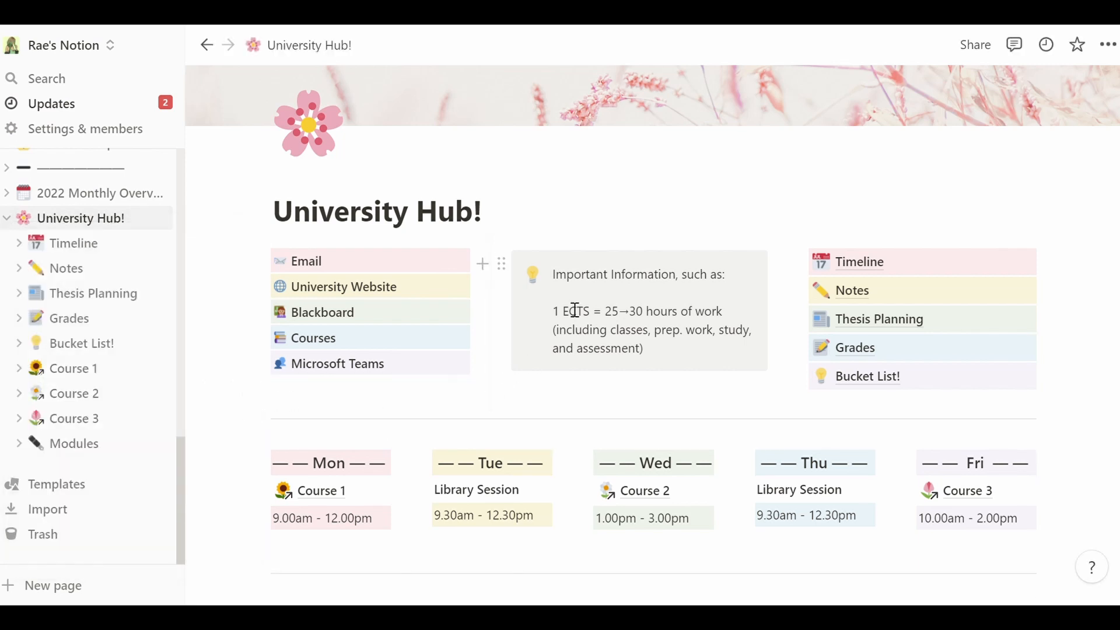
- Inspect the Important Information callout's text and block options without changing anything
drag(553, 276, 689, 282)
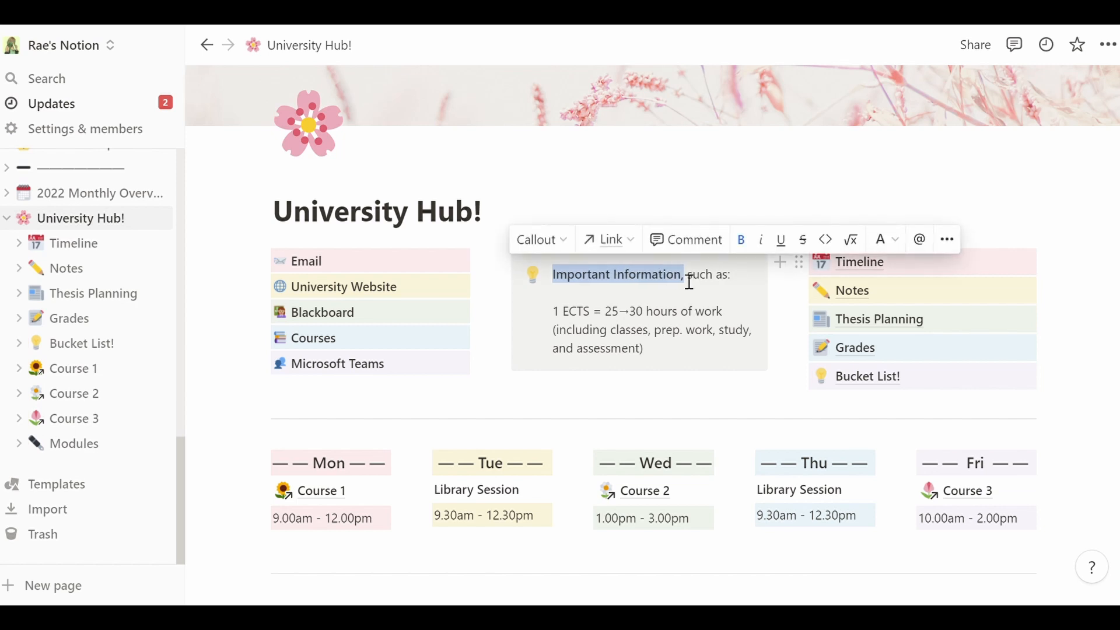
click(689, 282)
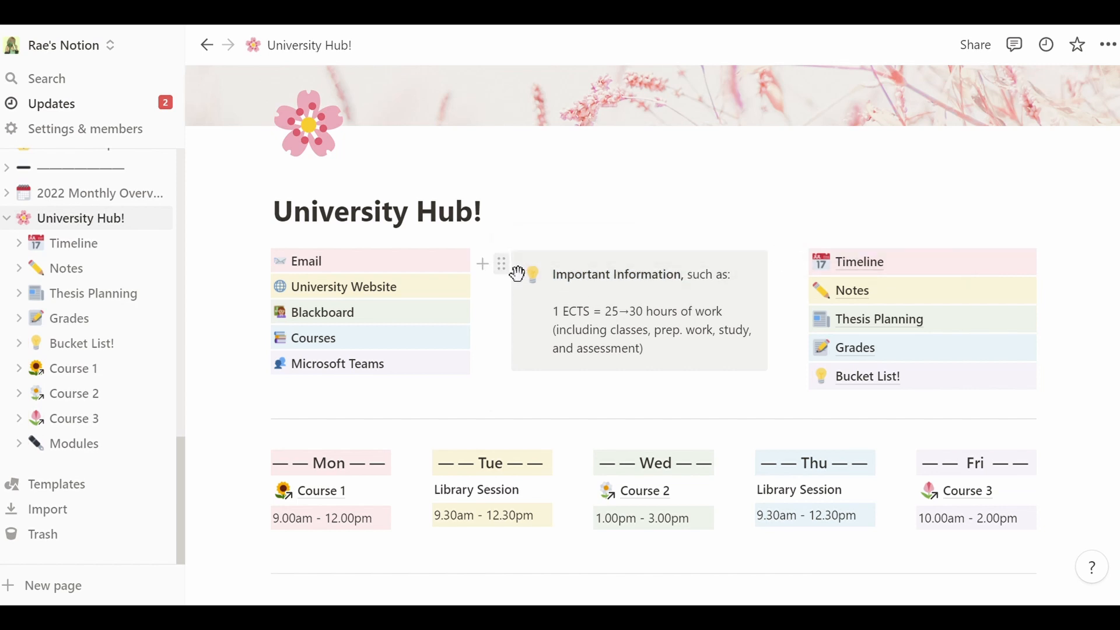
click(502, 265)
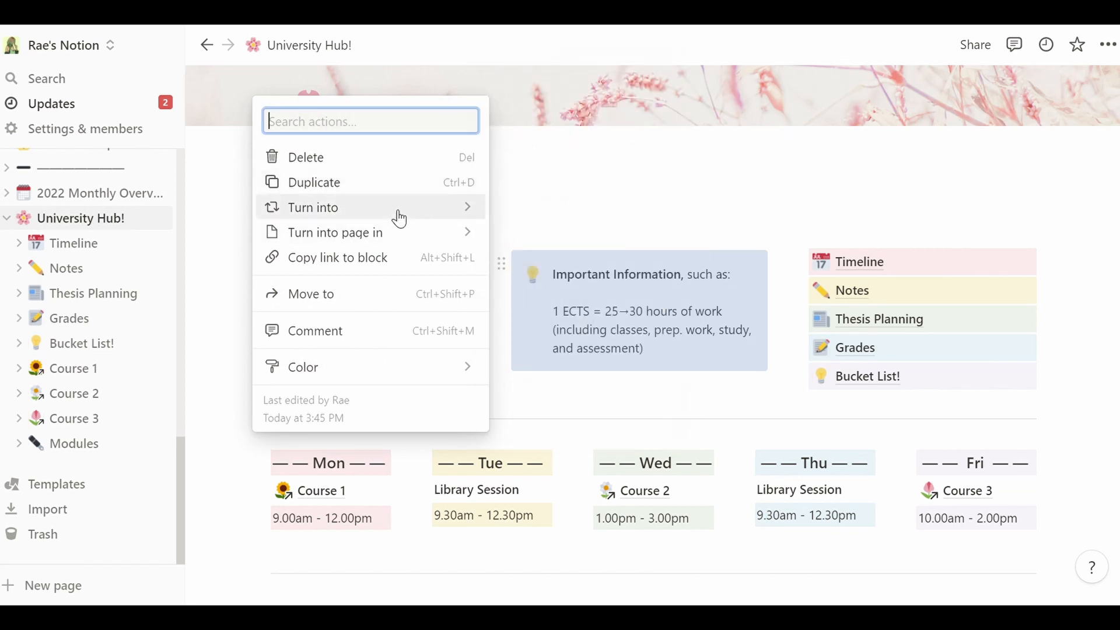
mouse_move(400, 219)
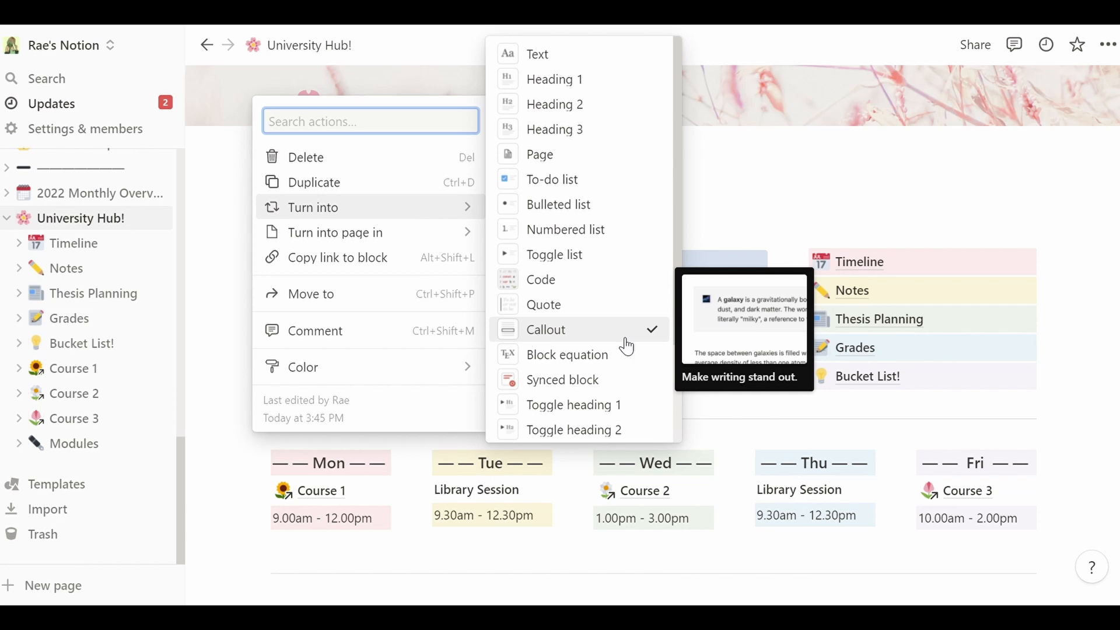
click(740, 264)
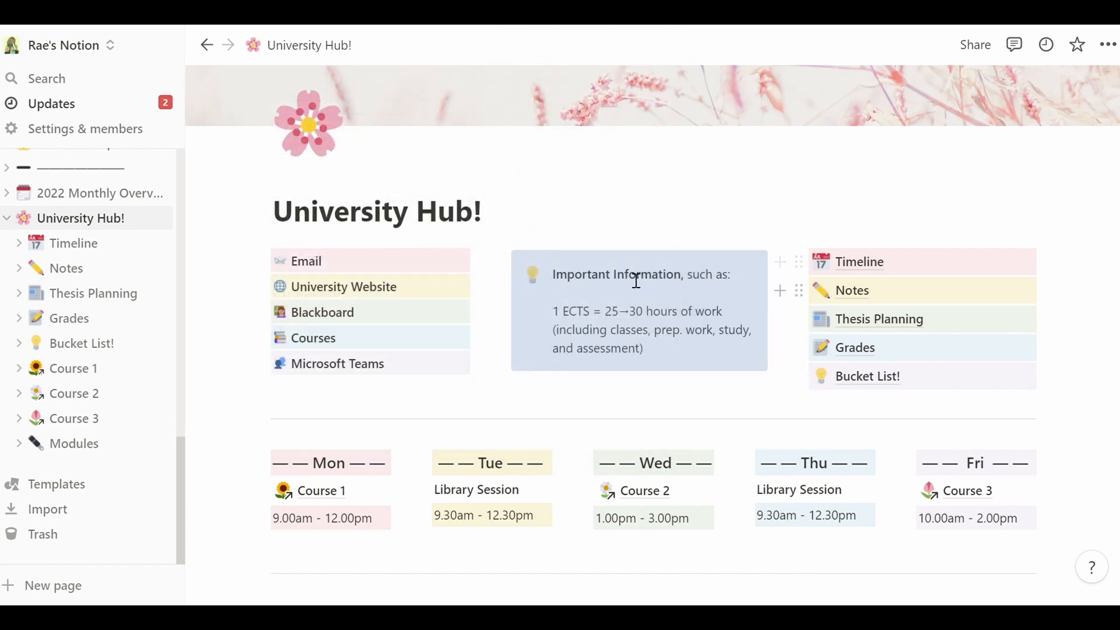
click(565, 290)
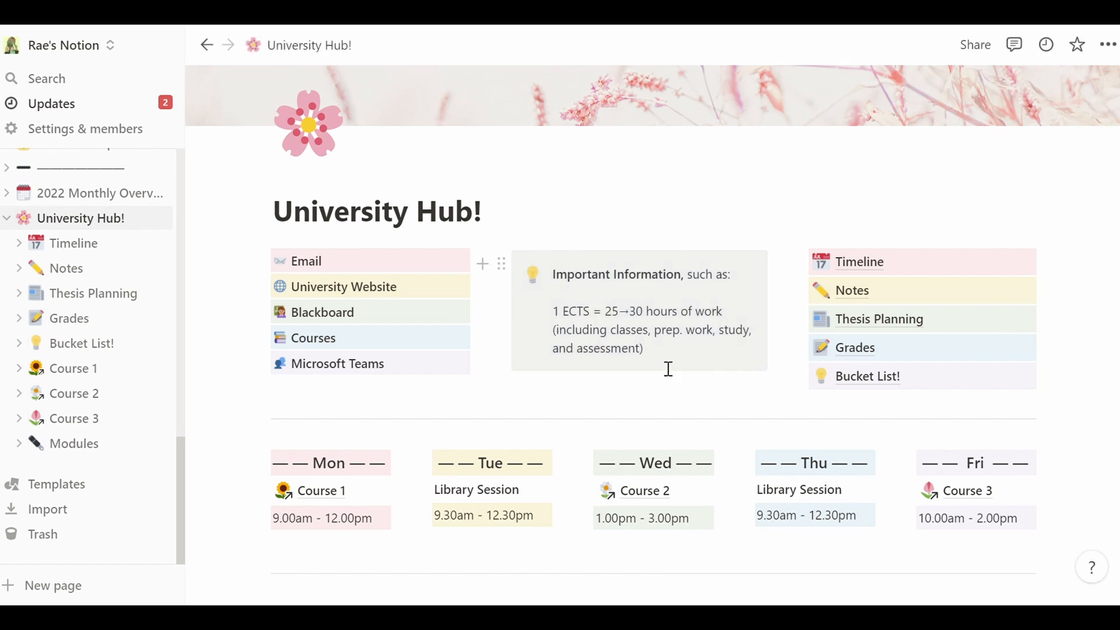
drag(653, 355, 734, 320)
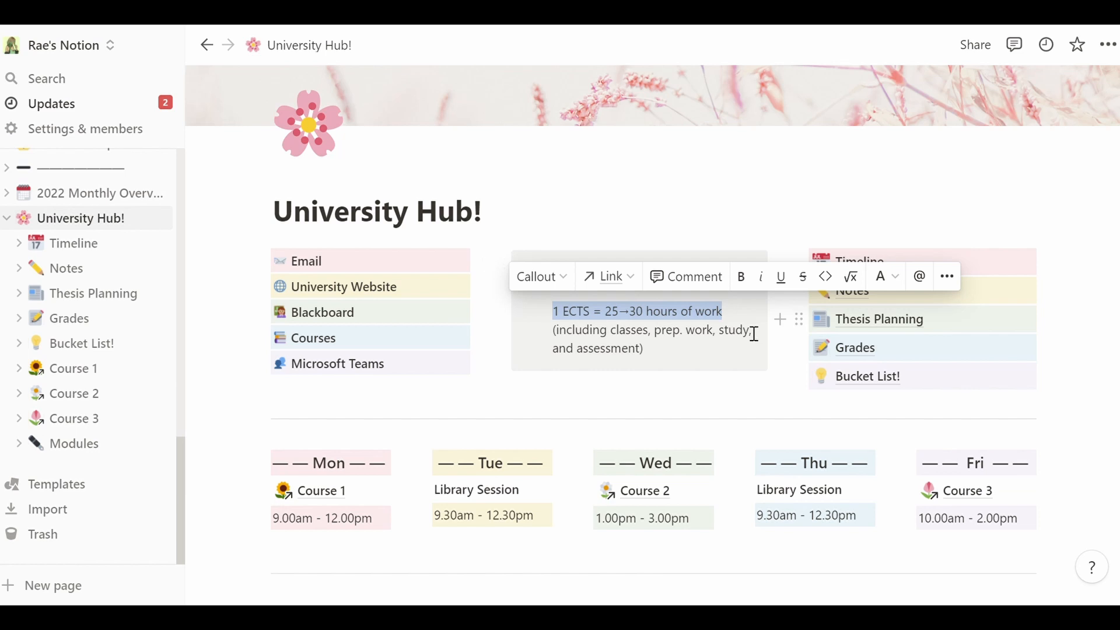
click(752, 324)
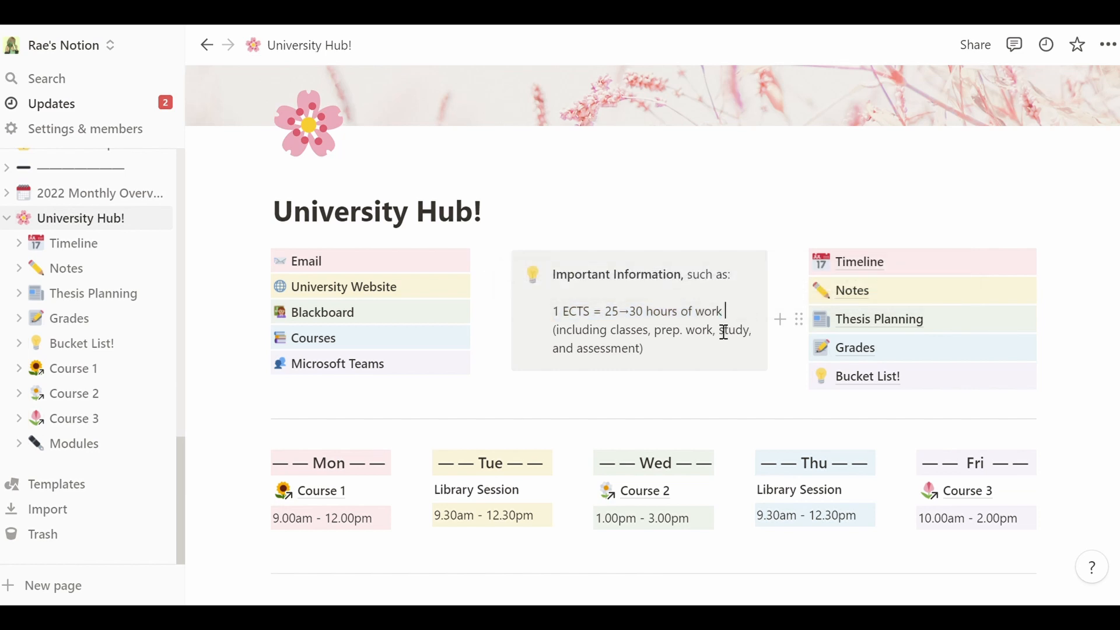
- Delete the callout's ECTS explanation, then undo to restore it
drag(641, 322, 654, 326)
click(655, 327)
drag(651, 348, 563, 322)
key(BackSpace)
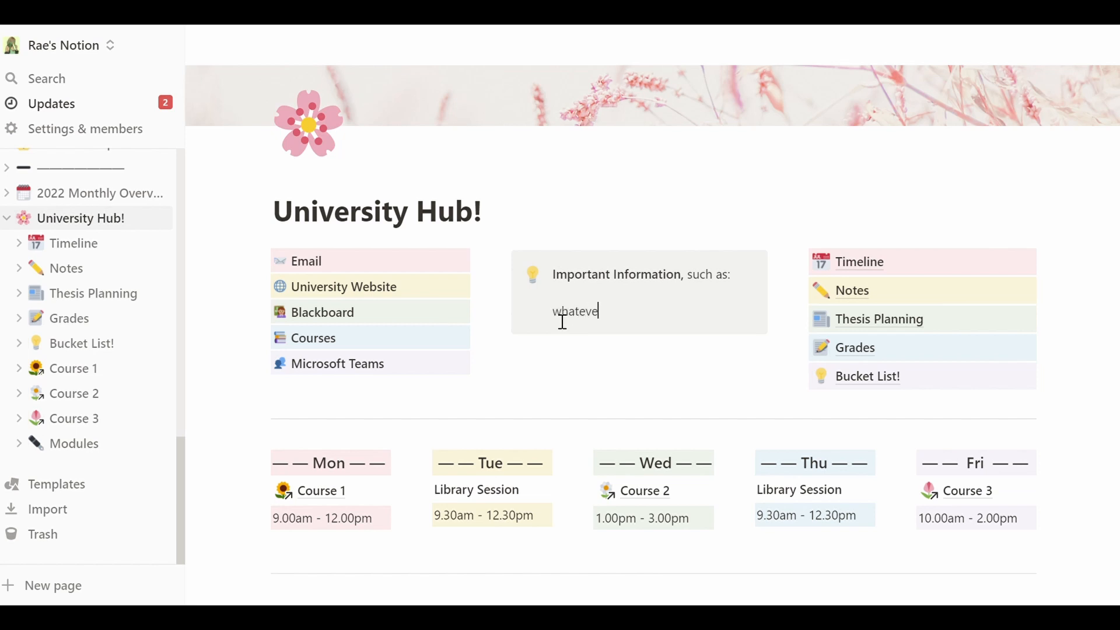
key(ctrl+BackSpace)
key(ctrl+z)
key(Escape)
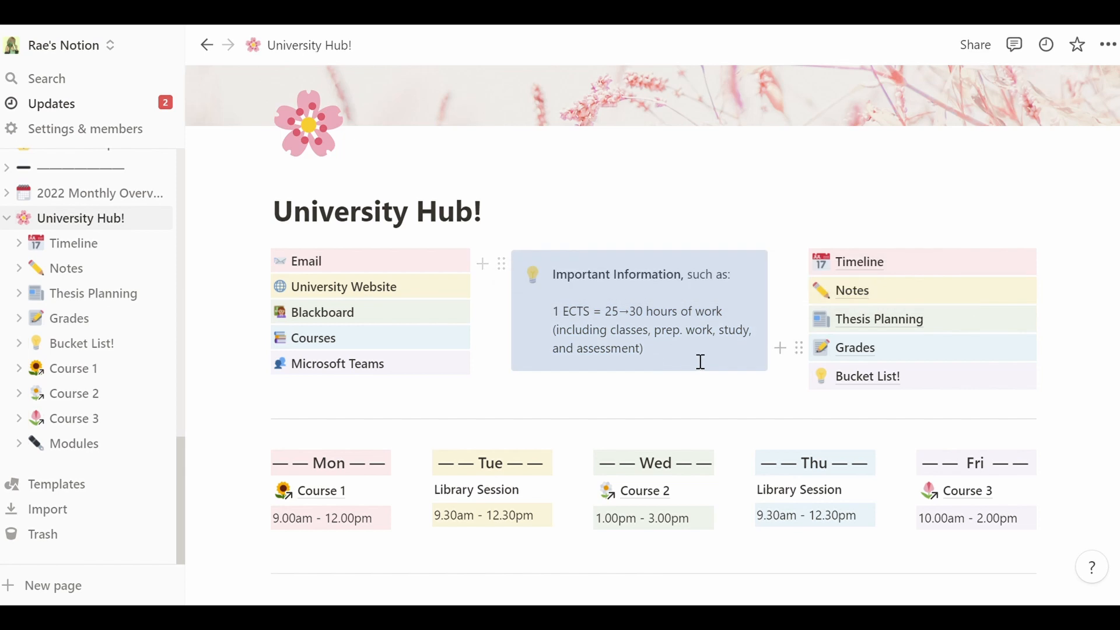
click(701, 362)
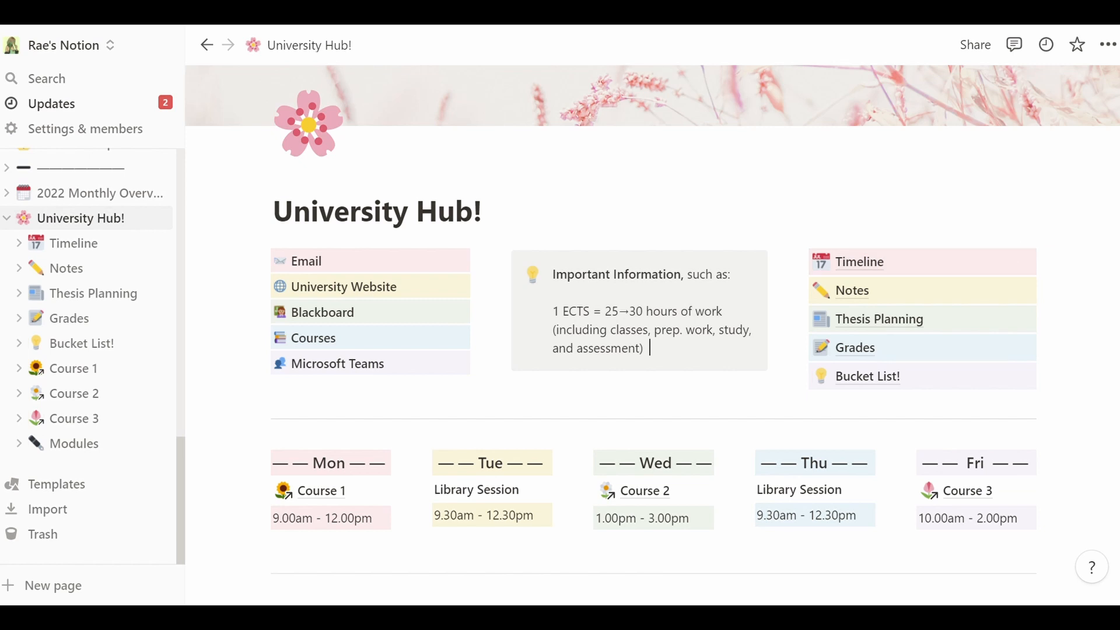
- Move Tuesday's Library Session block under Monday's Course 1, then undo the move
scroll(1115, 293, down, 5)
scroll(1116, 294, up, 4)
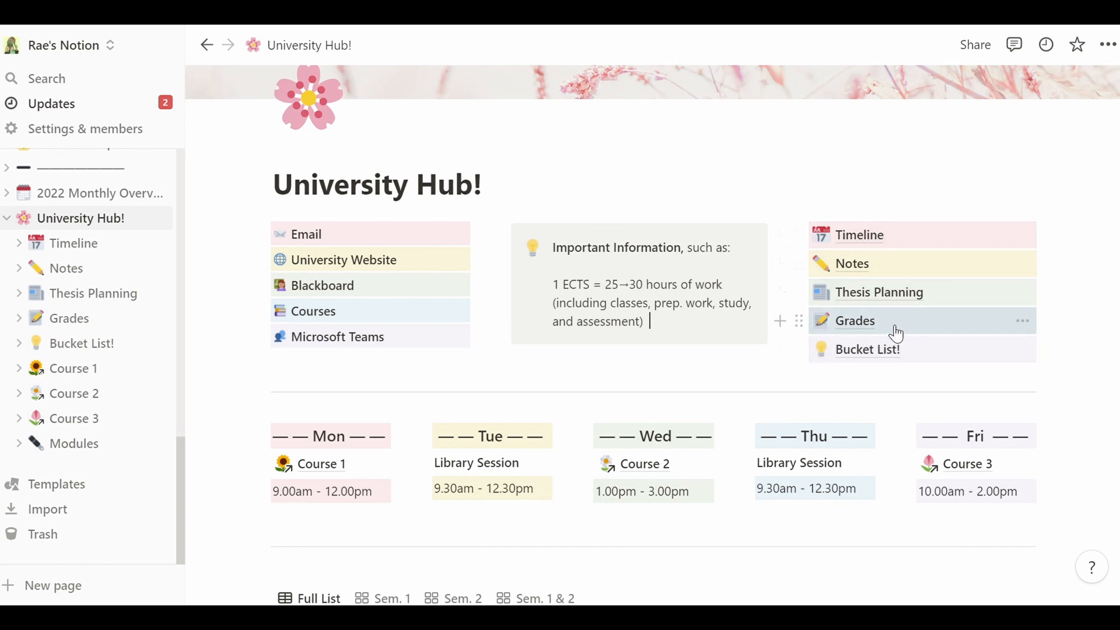
scroll(362, 448, down, 5)
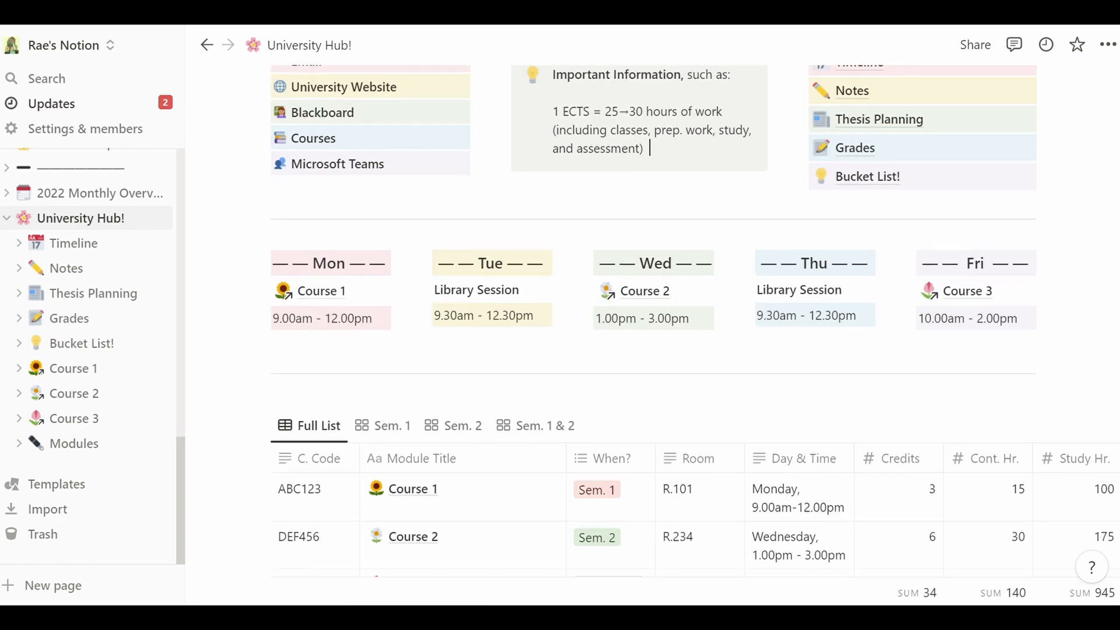
scroll(362, 448, up, 1)
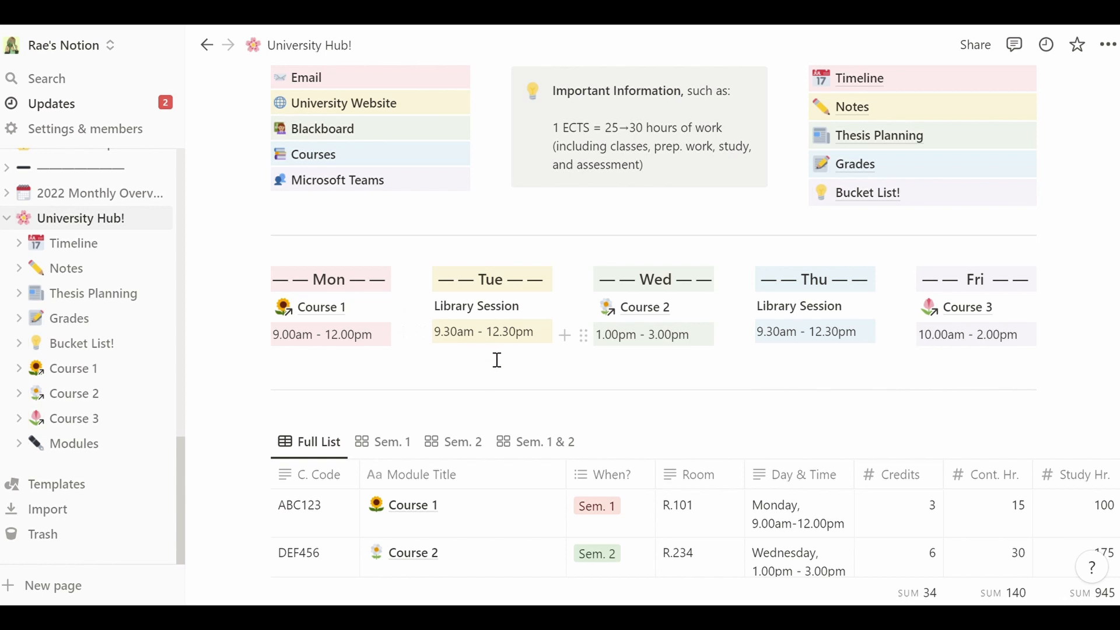
drag(487, 350, 445, 307)
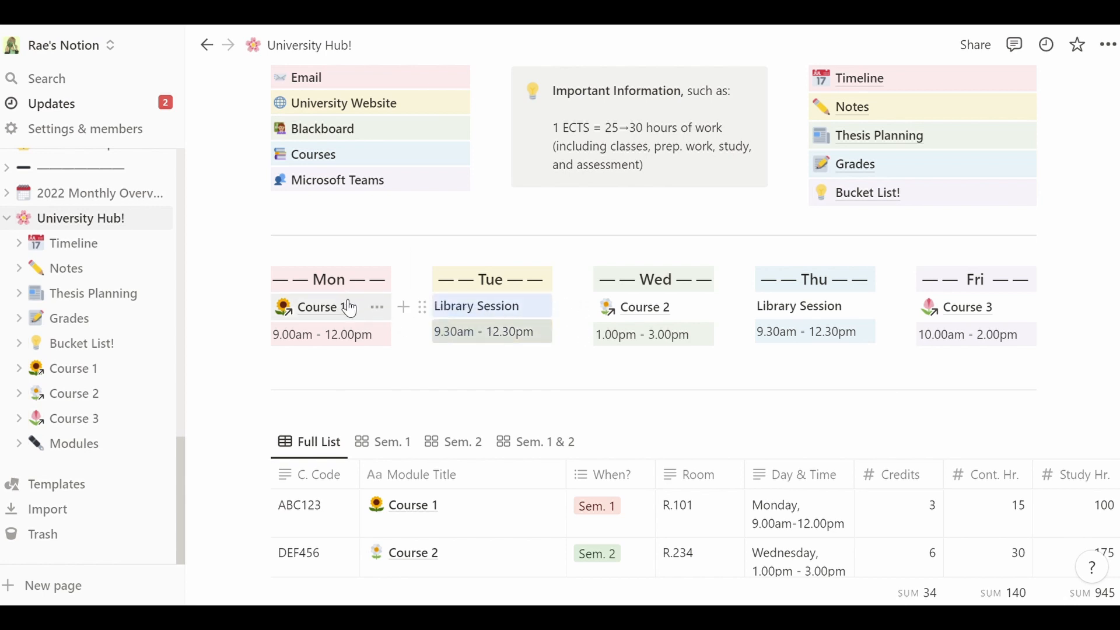
drag(422, 306, 300, 367)
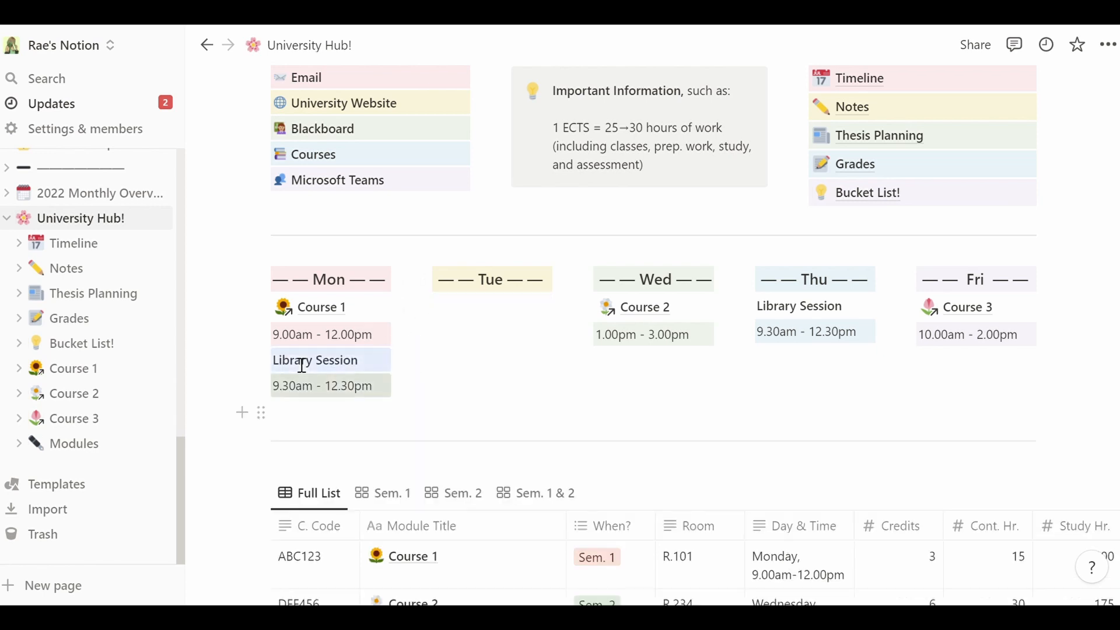
click(461, 372)
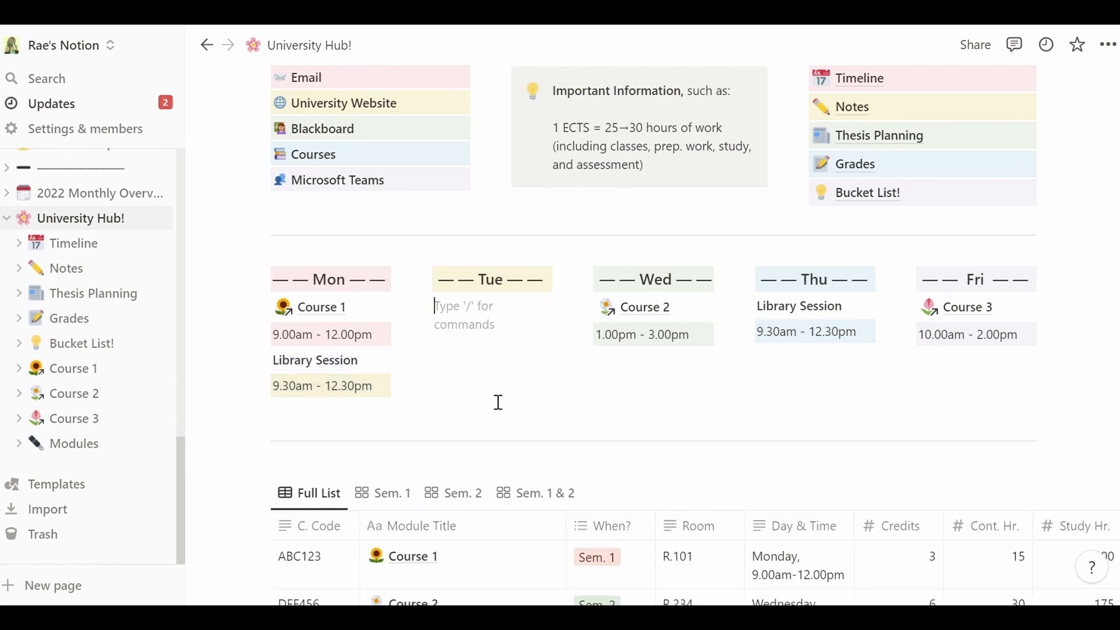
key(ctrl+z)
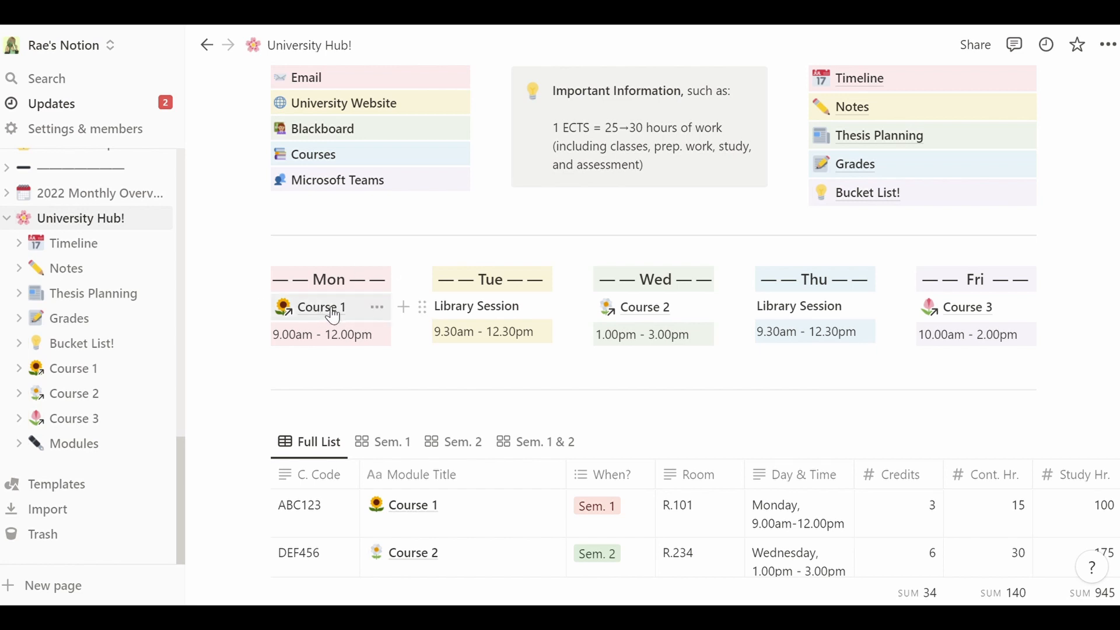
- Open the Course 1 page and the Modules database, then return to University Hub!
click(333, 316)
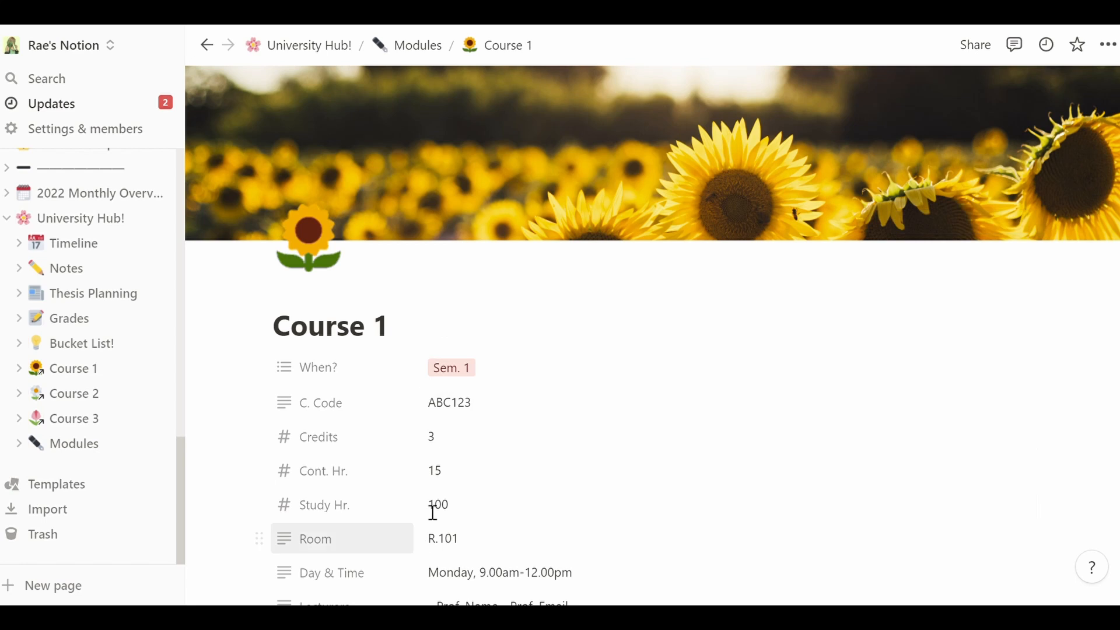
click(415, 45)
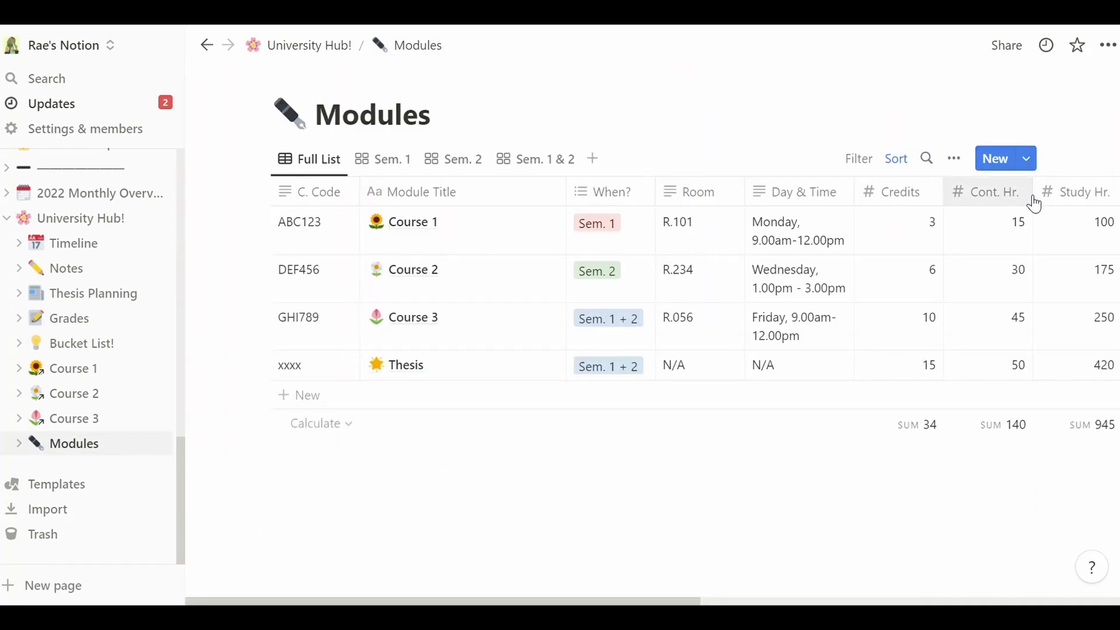
click(311, 47)
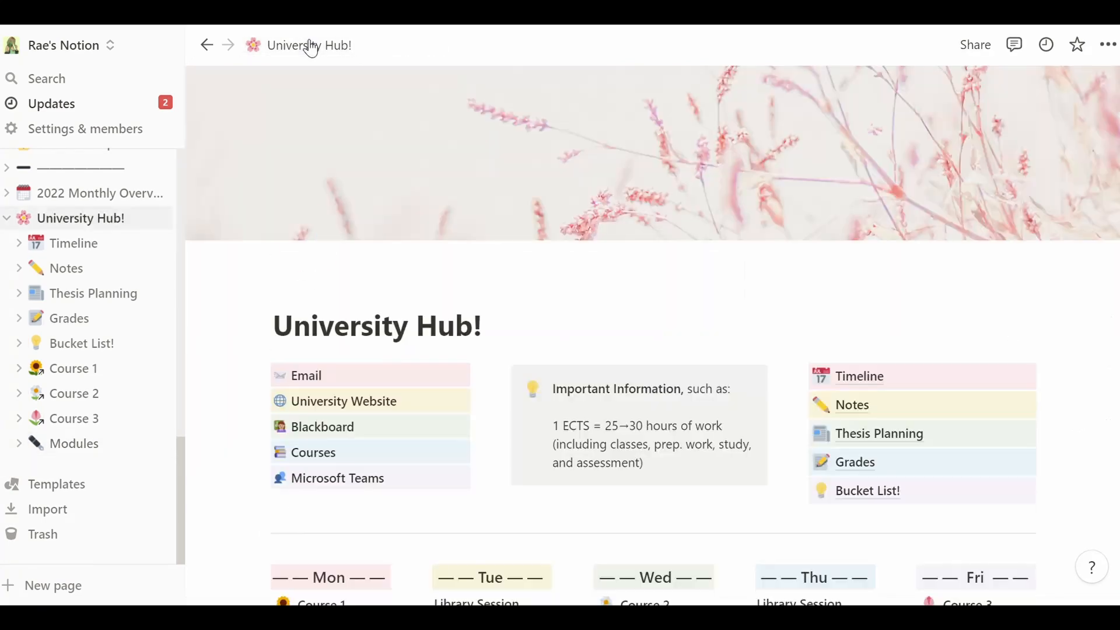
scroll(990, 253, down, 4)
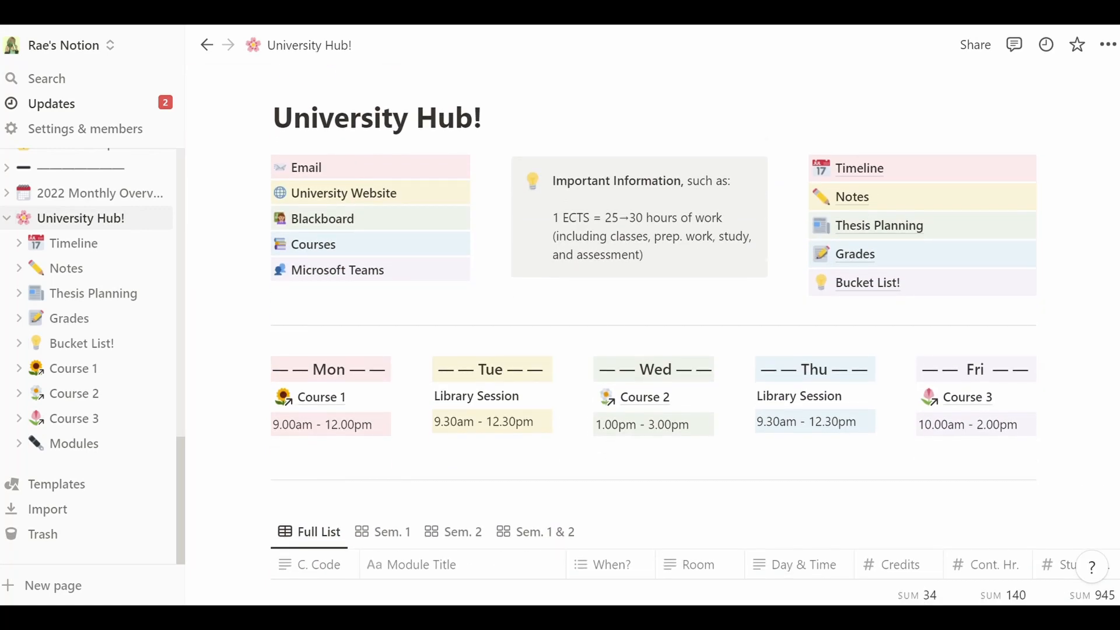
scroll(653, 327, down, 5)
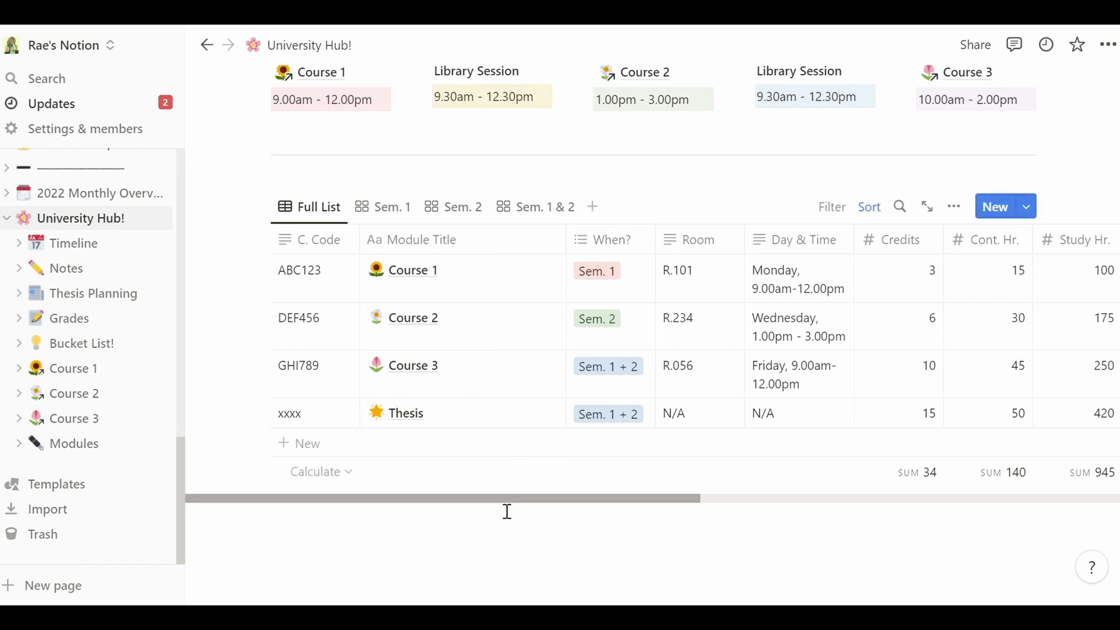
drag(507, 512, 475, 488)
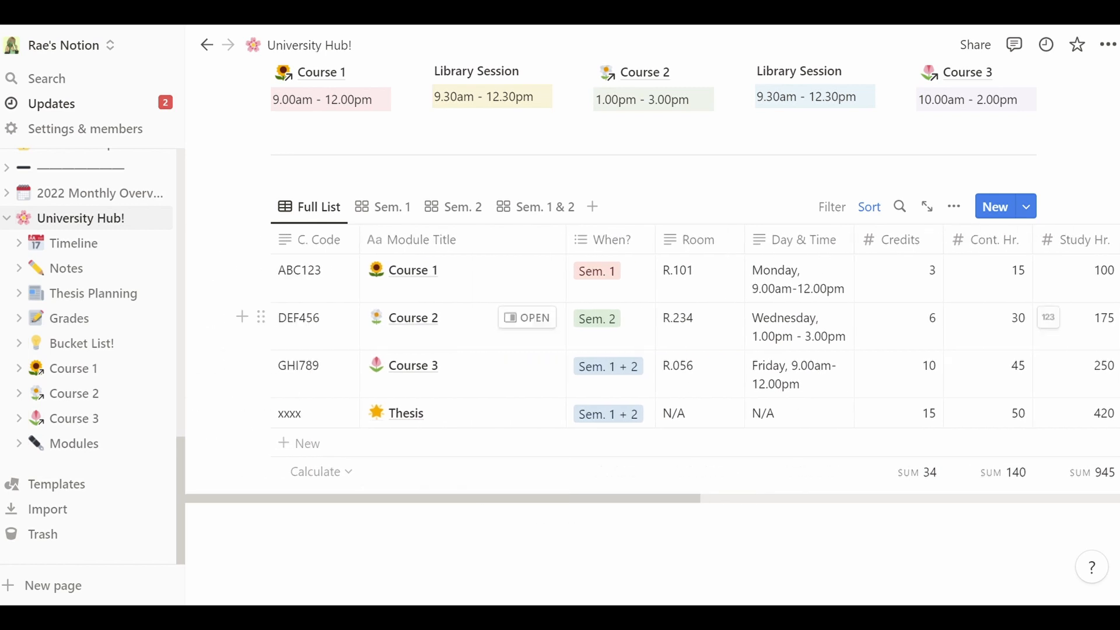
- Add a new modules table row titled 'name o', then clear its title
scroll(652, 373, up, 1)
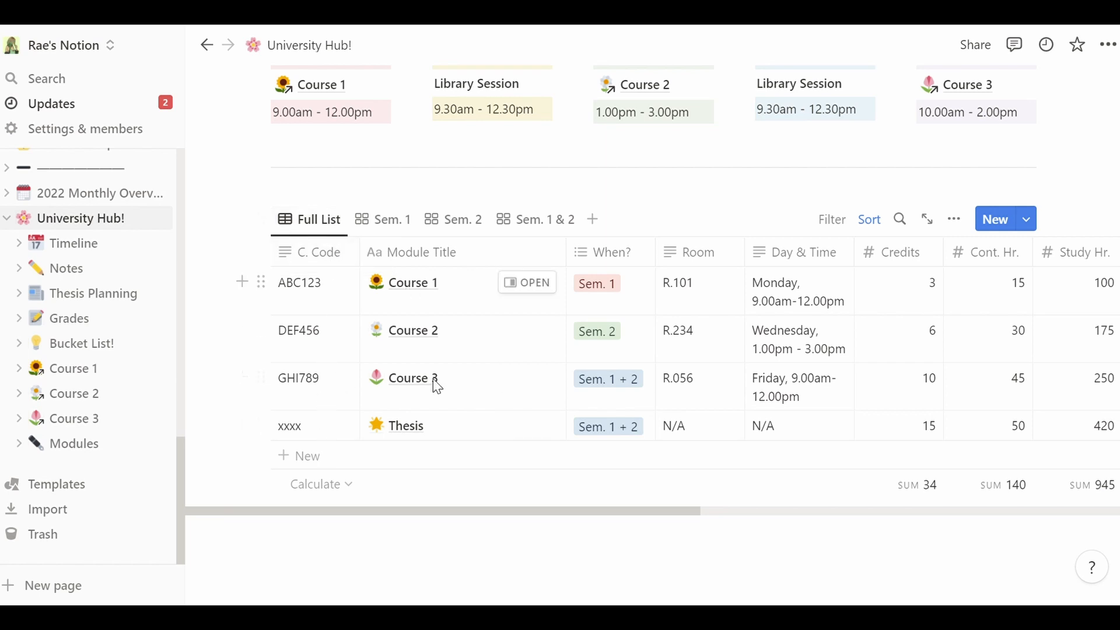
click(371, 469)
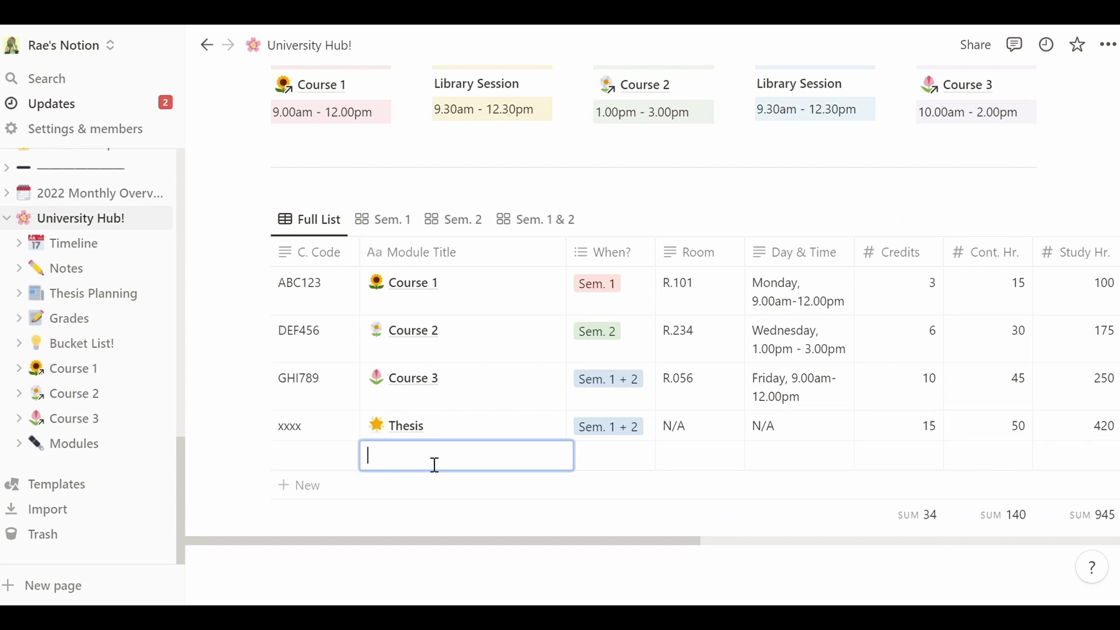
text(name of your course)
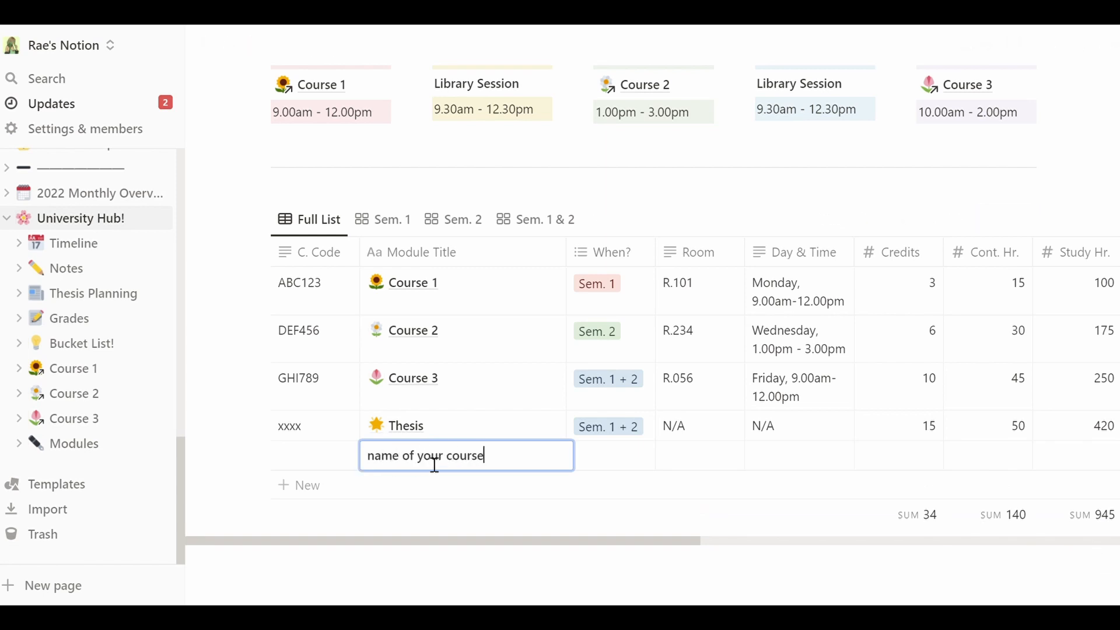
key(Return)
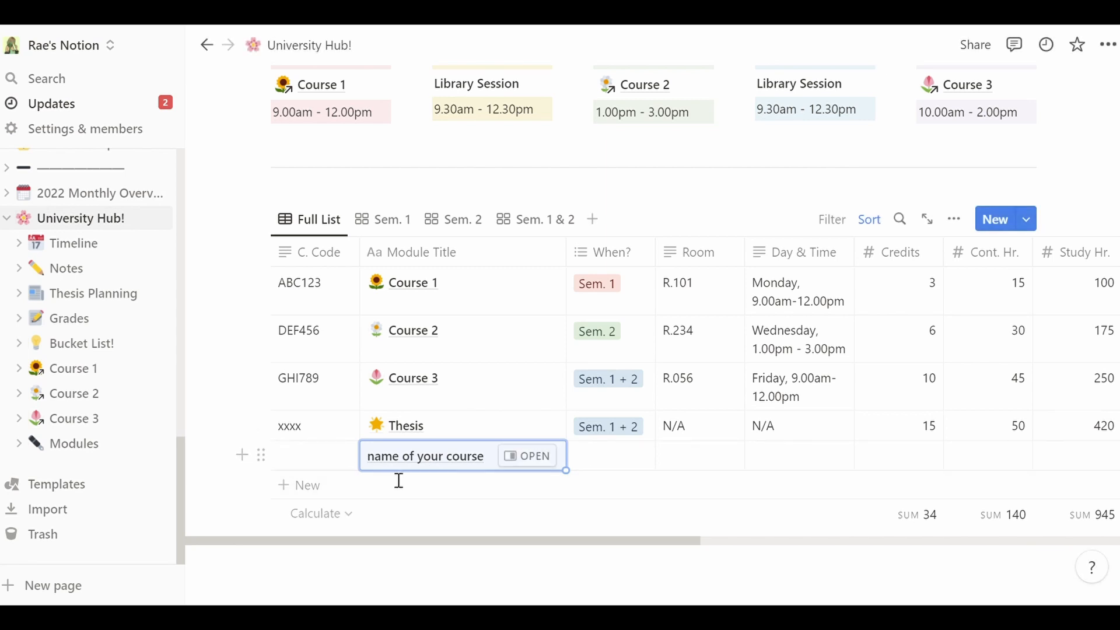
key(BackSpace)
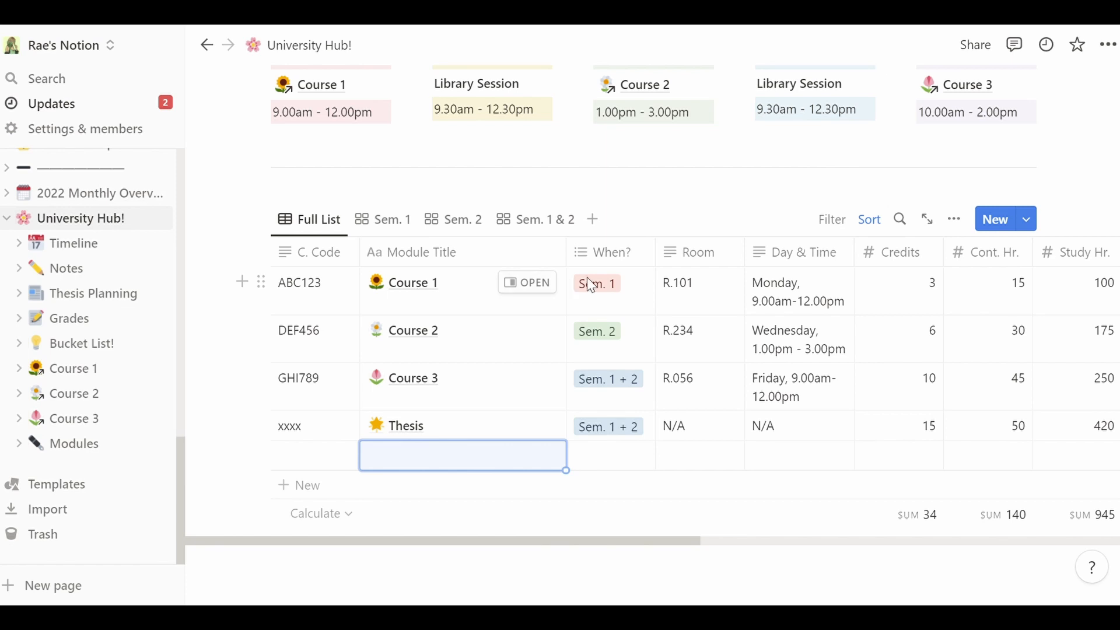
- Experiment with Course 1's semester tags, adding Sem. 2 and Sem. 1 + 2, then removing them
click(636, 300)
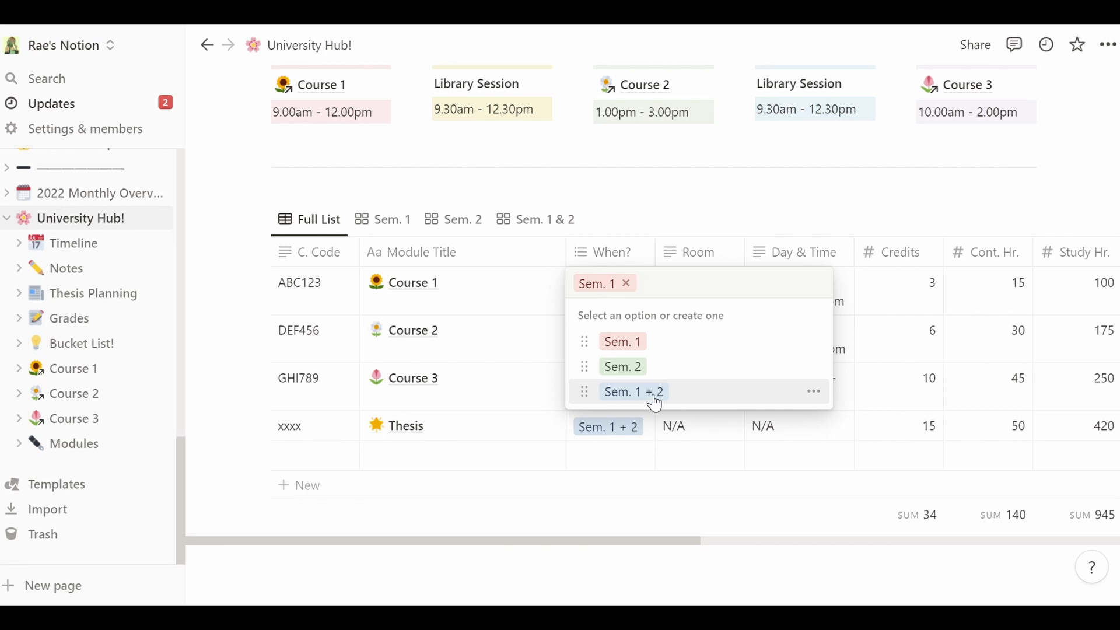
click(552, 310)
click(623, 313)
click(643, 376)
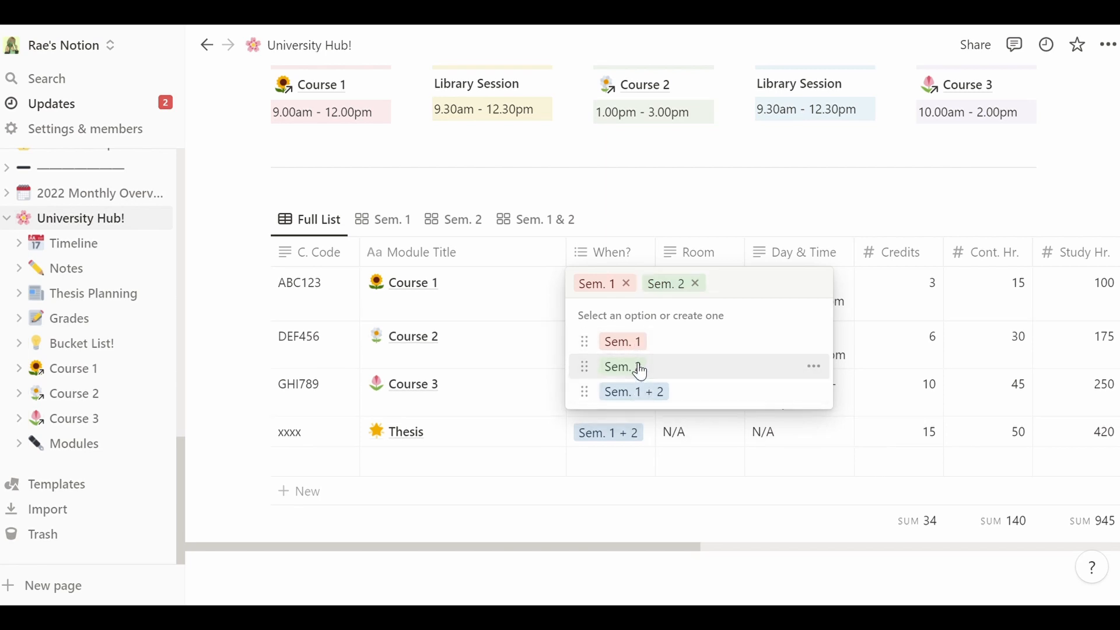
click(661, 394)
click(629, 284)
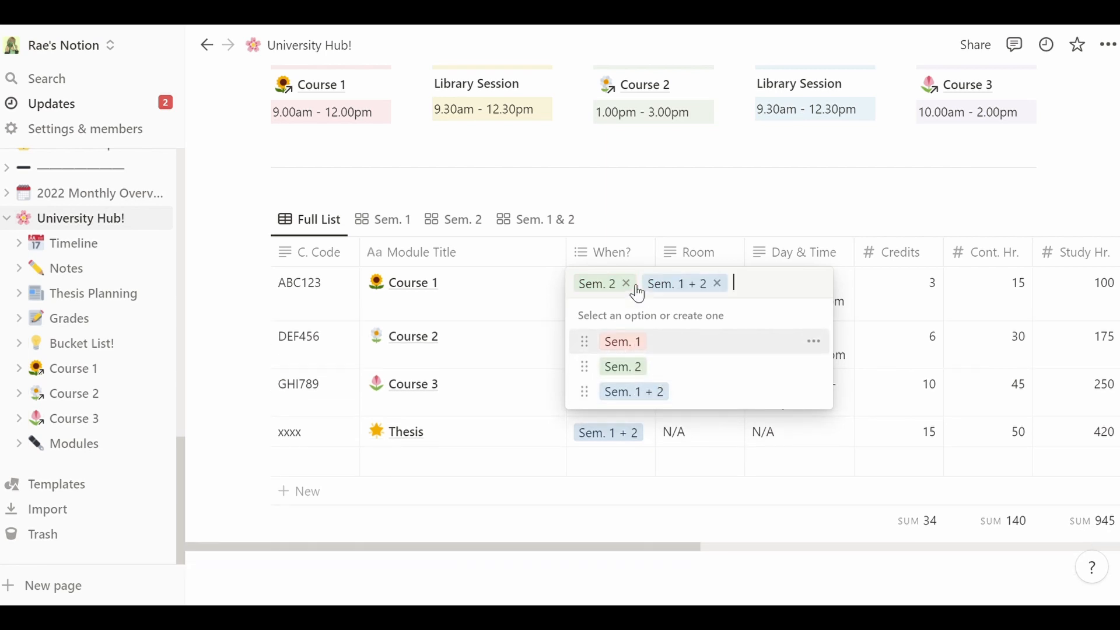
click(628, 284)
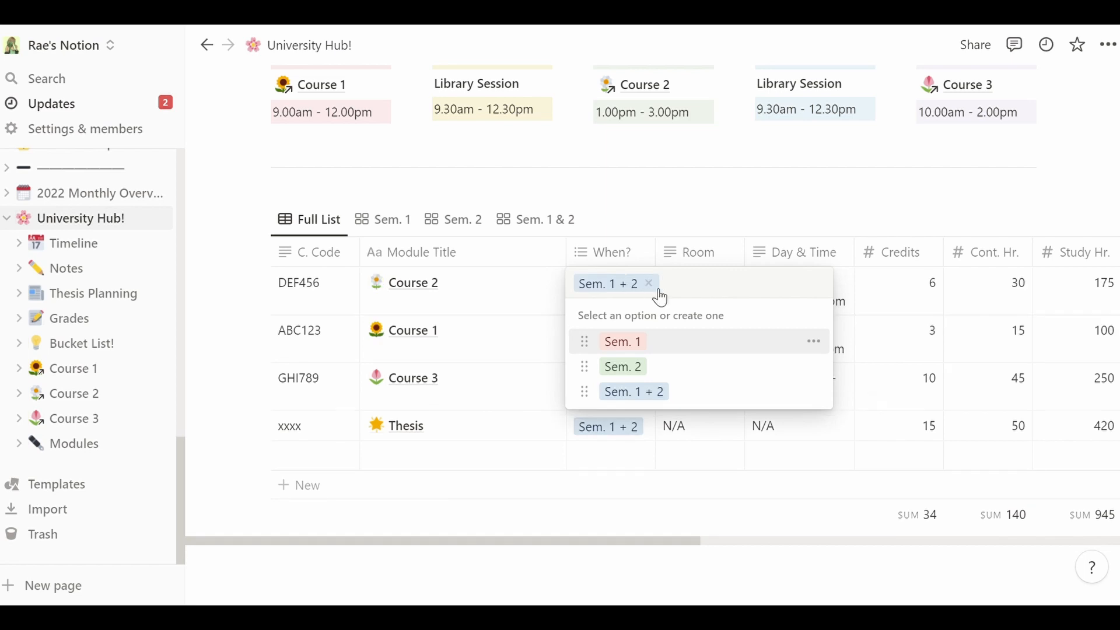
click(650, 284)
click(513, 275)
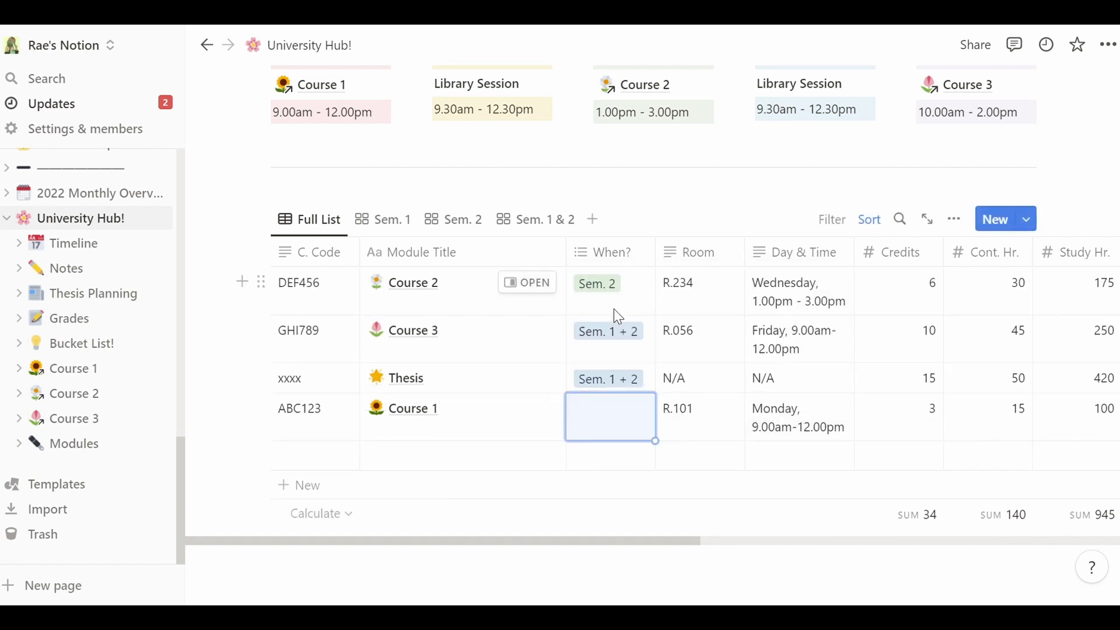
key(ctrl+z)
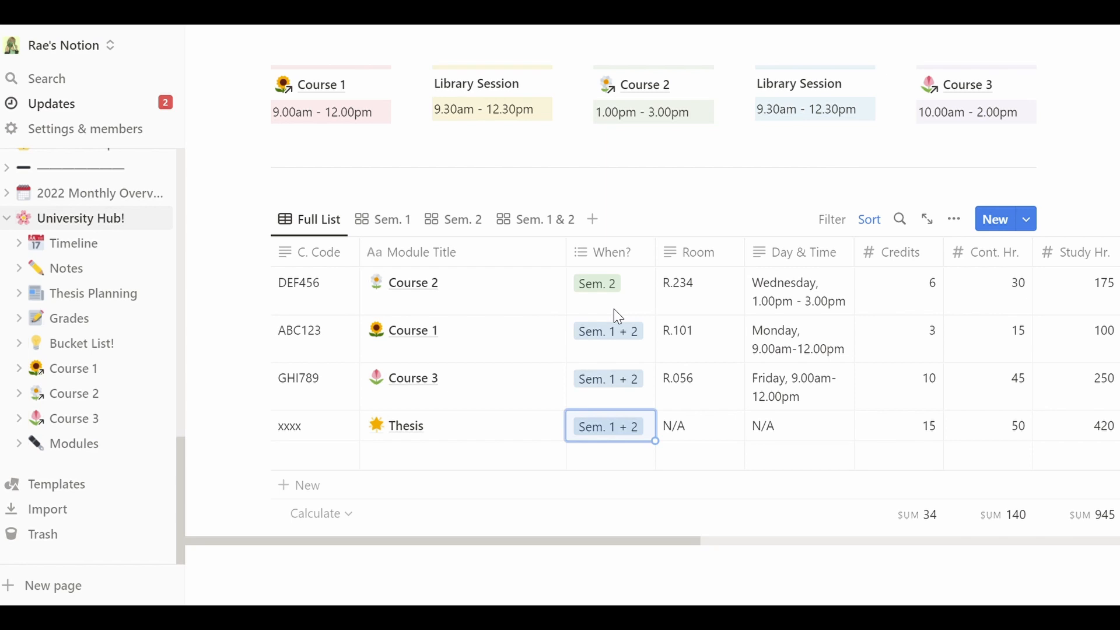
- Tag Course 1 with Sem. 1 and remove its Sem. 1 + 2 tag
click(625, 352)
click(642, 397)
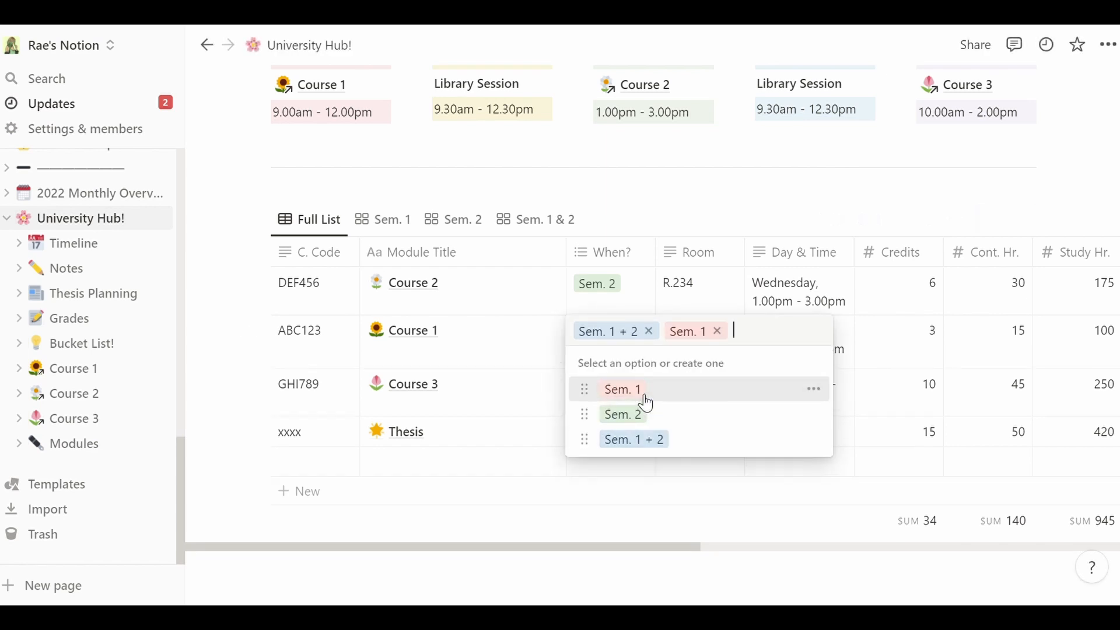
click(649, 330)
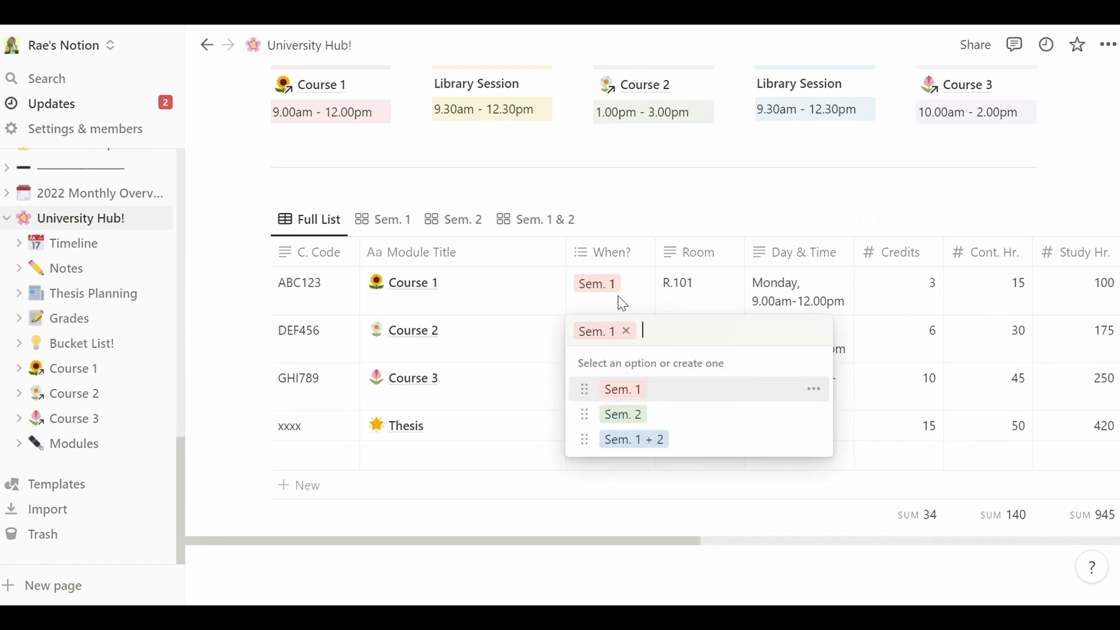
key(Escape)
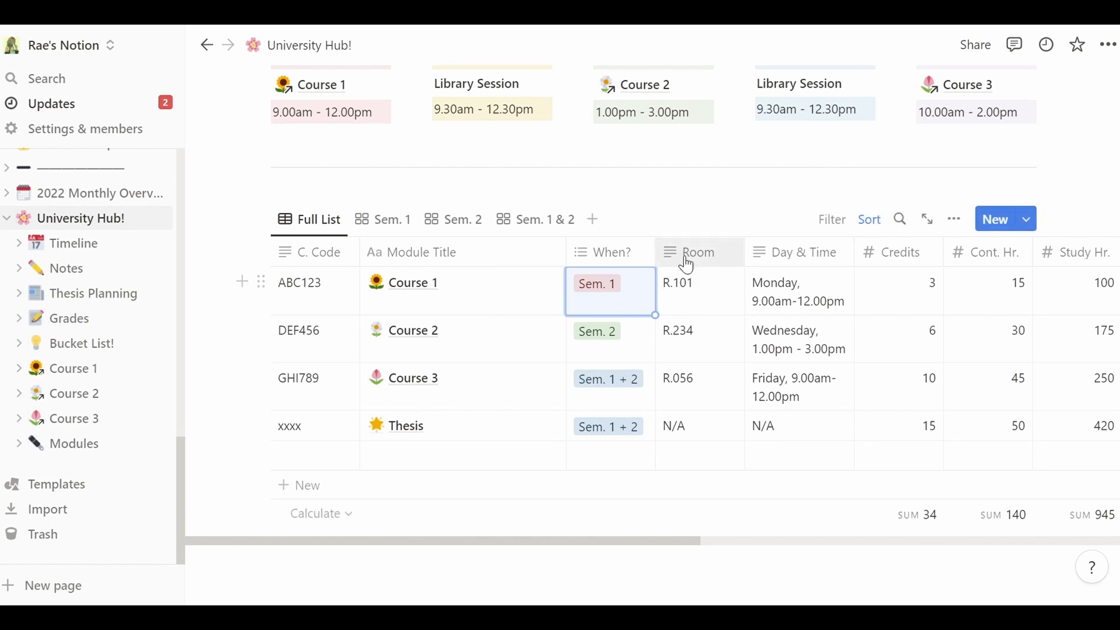
- Try appending ', Bu' to Course 1's room, then discard it, keeping R.101
click(703, 283)
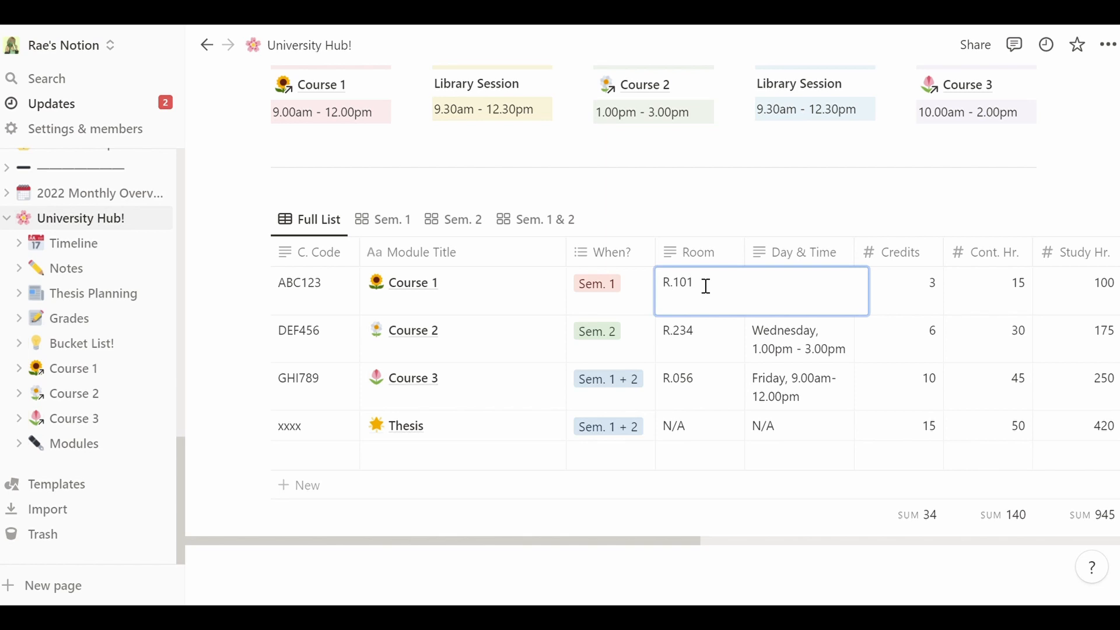
text(, Building G)
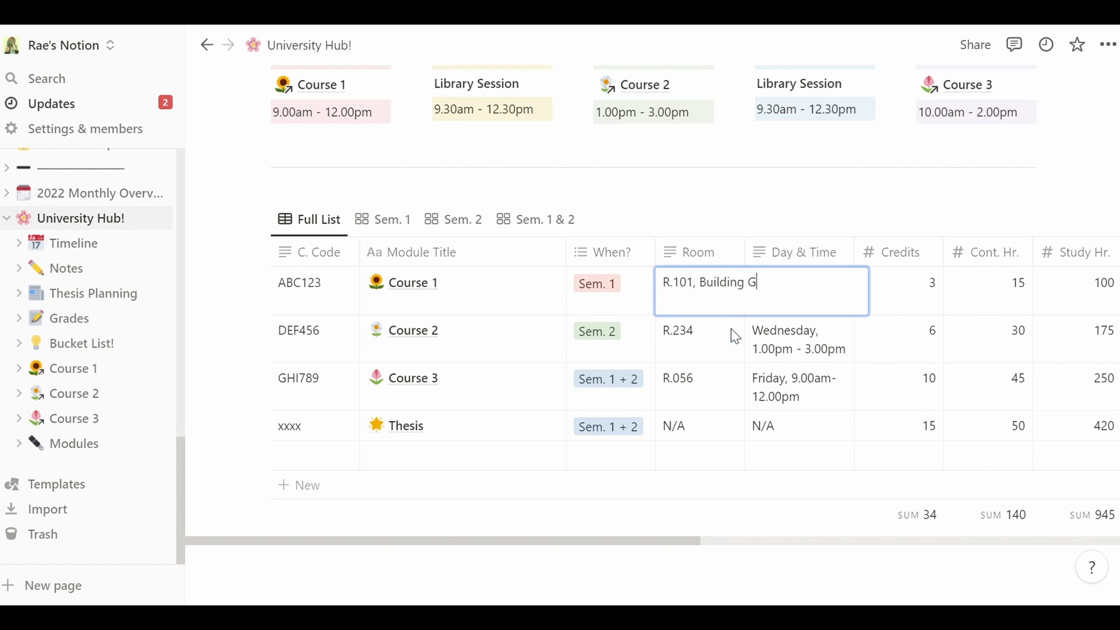
key(ctrl+a)
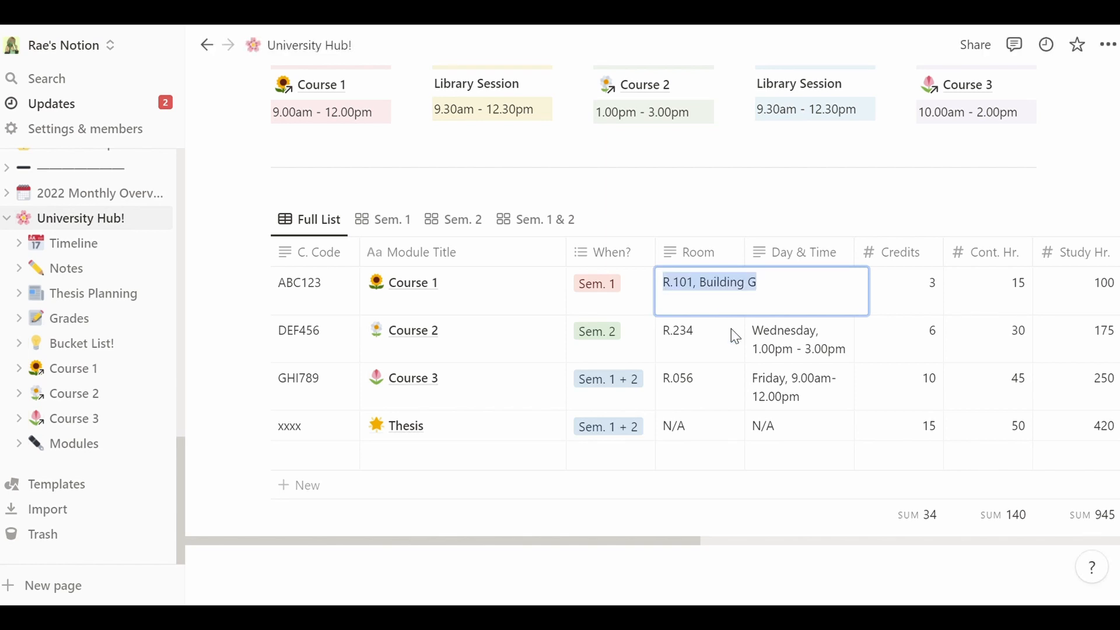
key(Right)
key(BackSpace)
key(BackSpace)
key(BackSpace)
key(BackSpace)
key(BackSpace)
key(BackSpace)
key(BackSpace)
key(BackSpace)
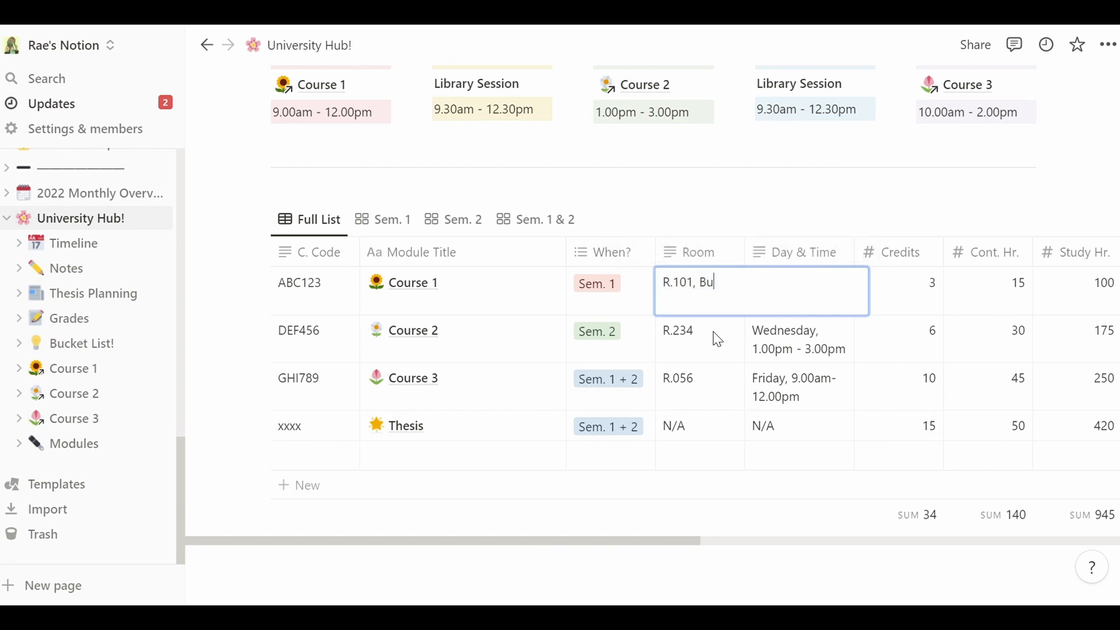
key(Escape)
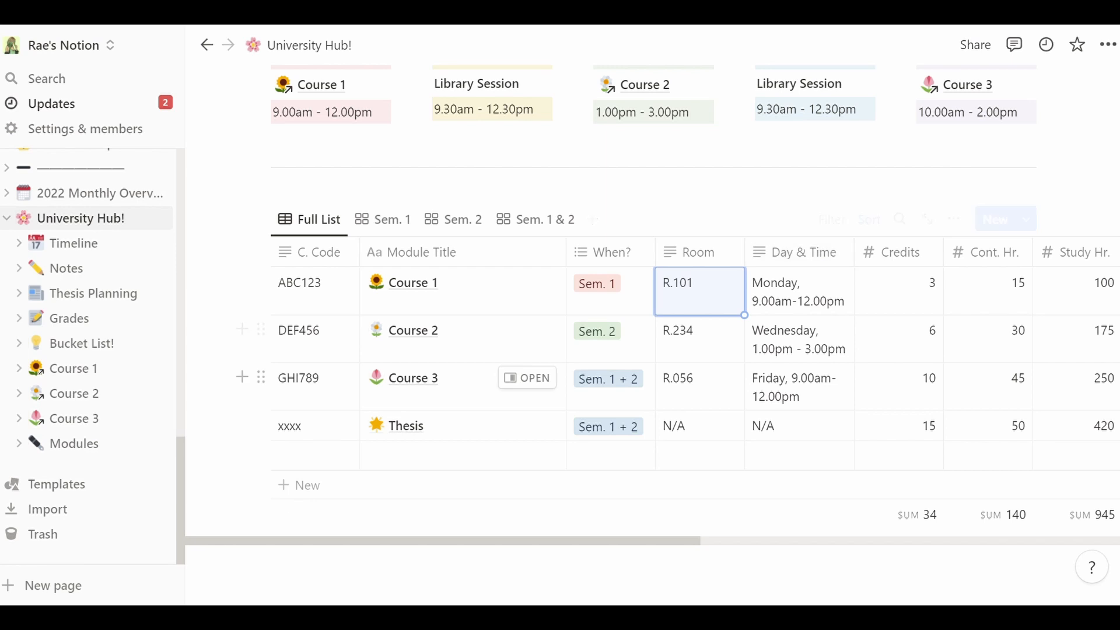
- Adjust the Day & Time column width and review Course 1's Cont. Hr. and Study Hr. values
scroll(583, 379, up, 2)
scroll(944, 396, up, 3)
scroll(944, 396, down, 2)
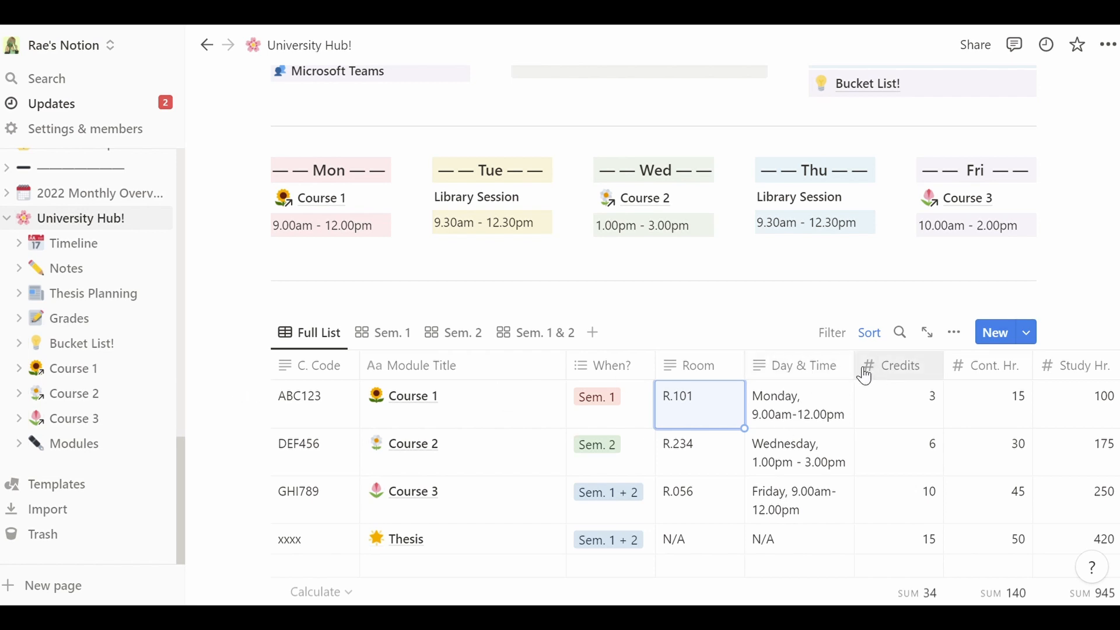
mouse_move(863, 371)
mouse_down()
mouse_move(920, 370)
mouse_move(856, 378)
mouse_up()
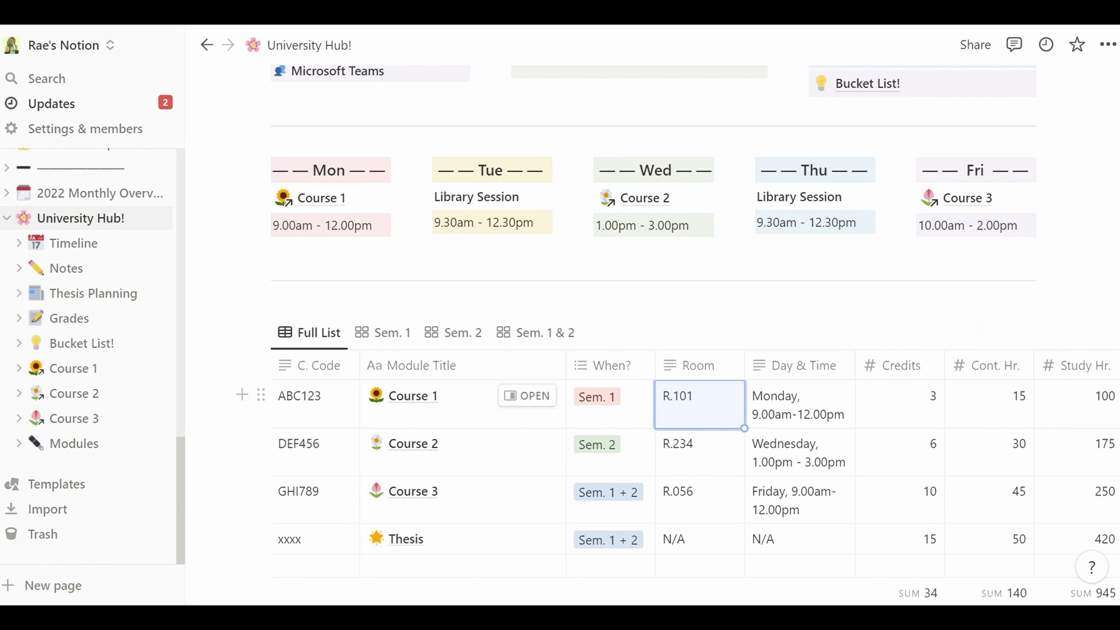
scroll(992, 578, down, 3)
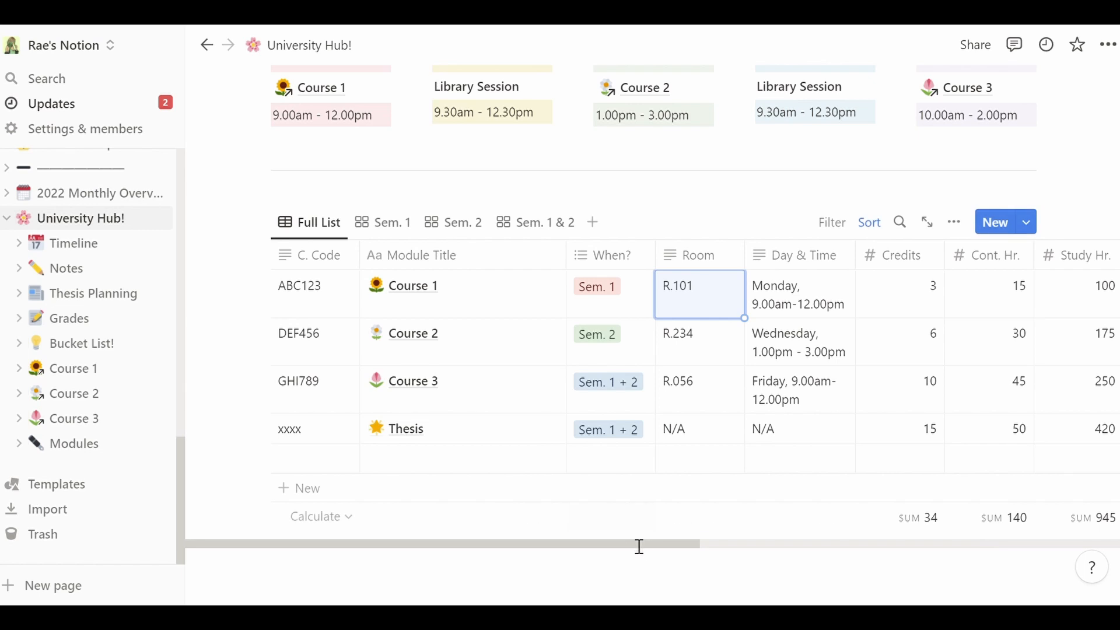
drag(645, 553, 690, 550)
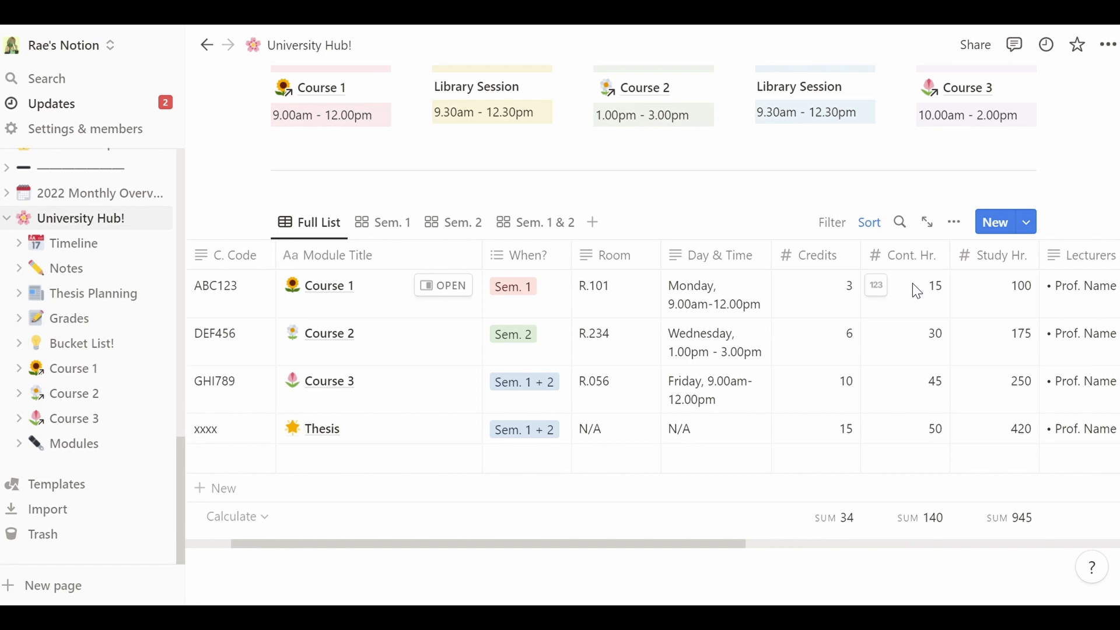
drag(953, 287, 941, 286)
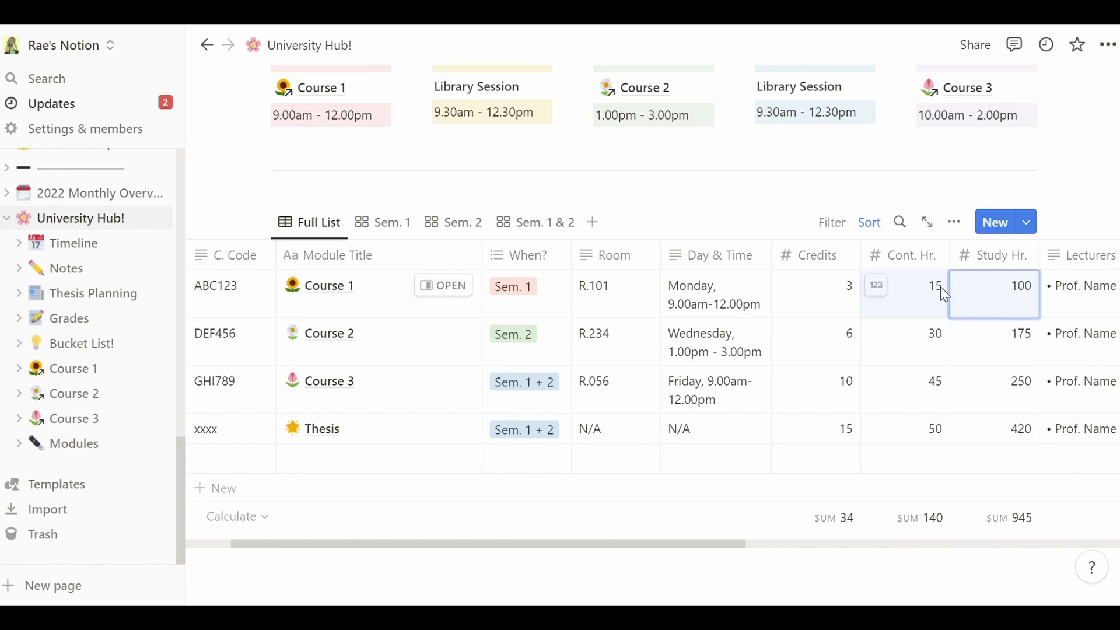
click(945, 295)
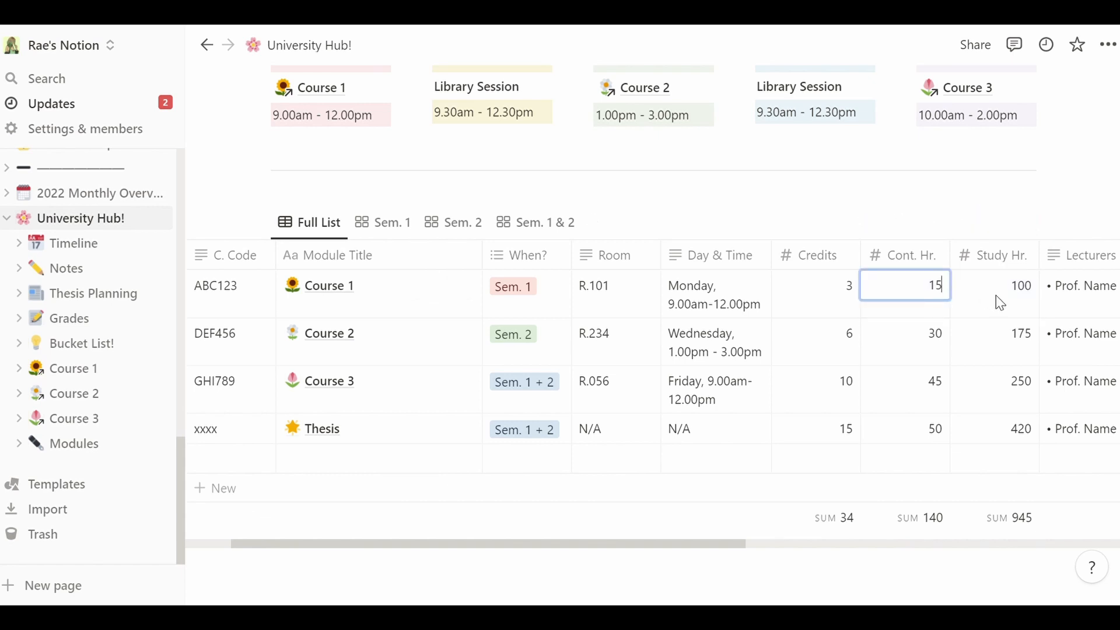
drag(659, 544, 815, 543)
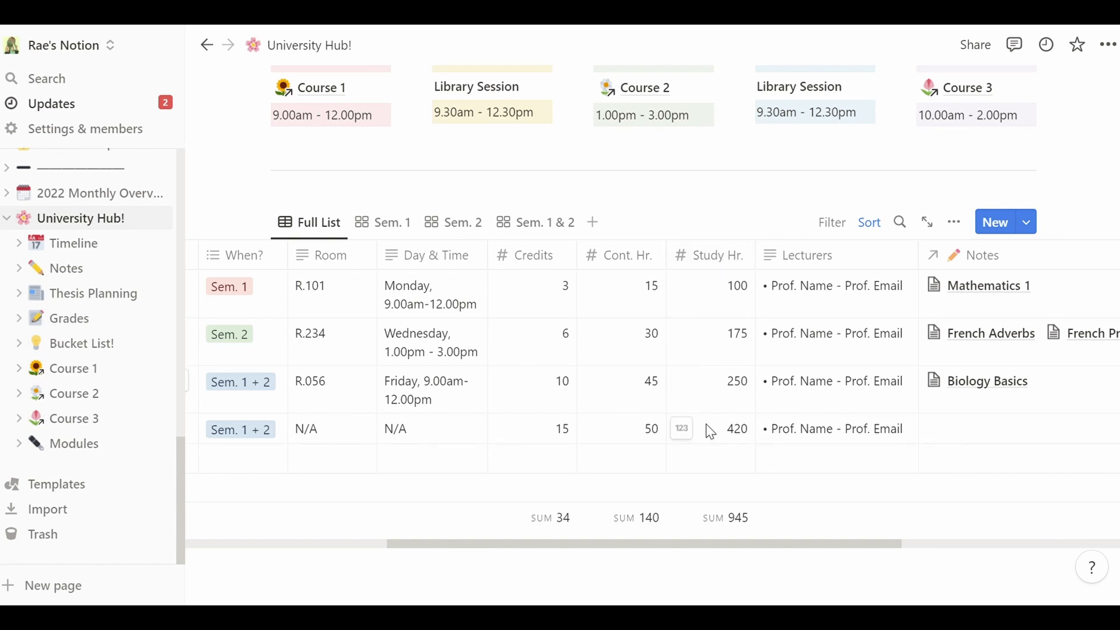
- Delete the Study Hr. column, then undo to restore it
click(722, 266)
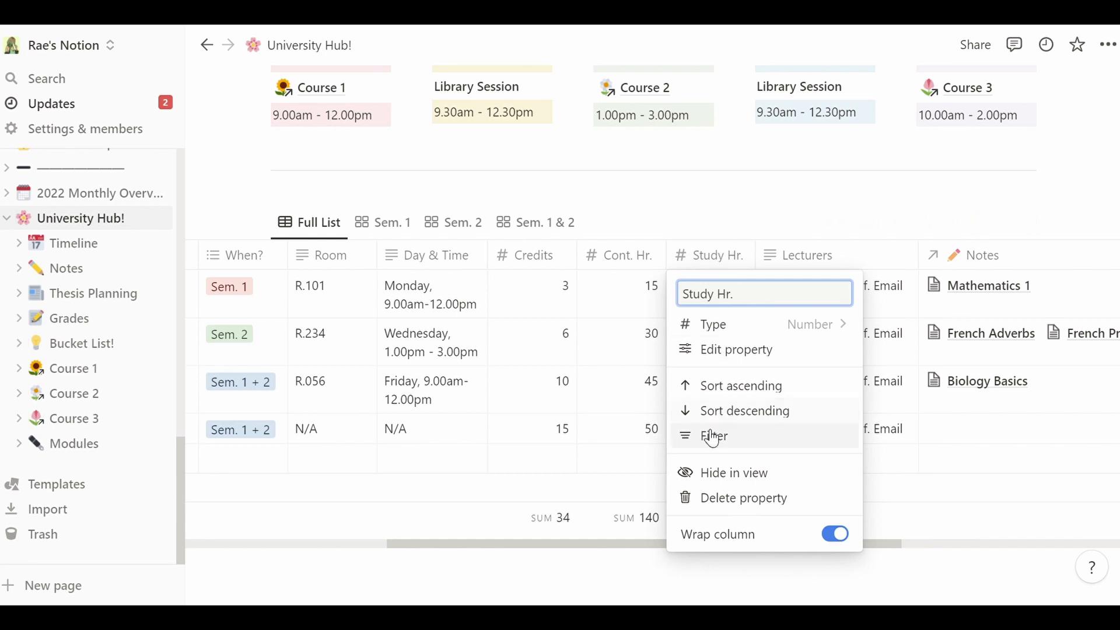
click(724, 499)
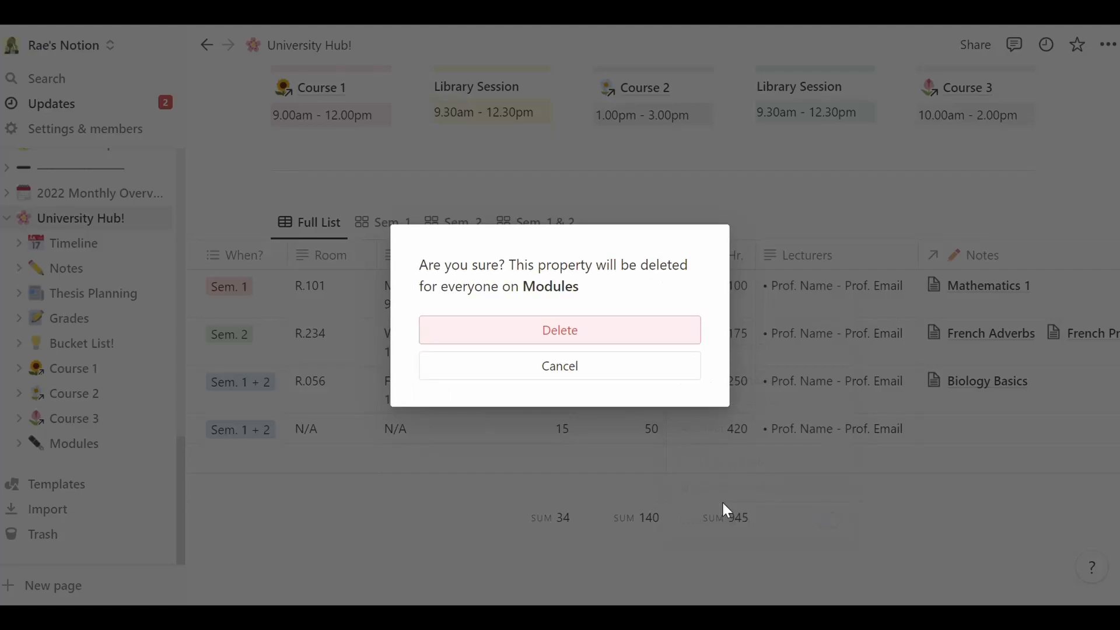
click(586, 340)
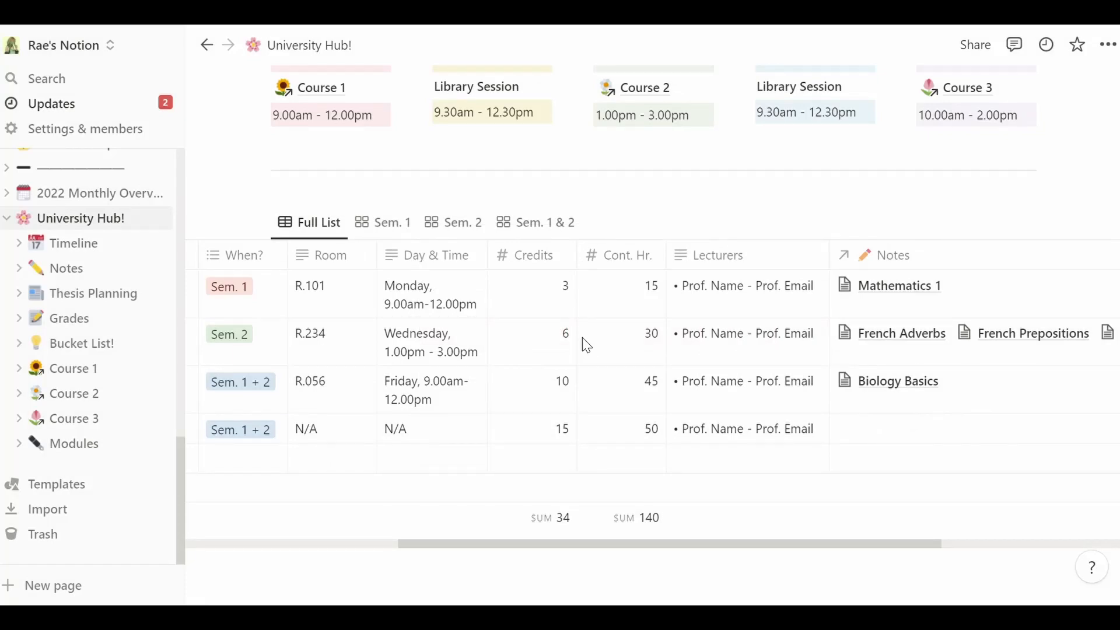
key(ctrl+z)
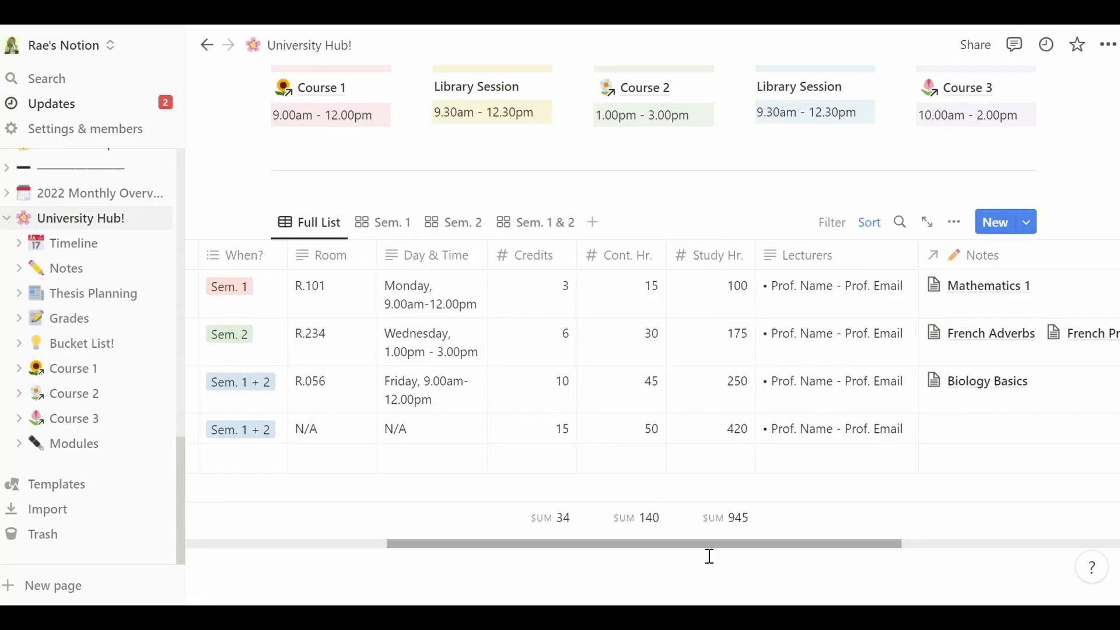
scroll(710, 556, right, 1)
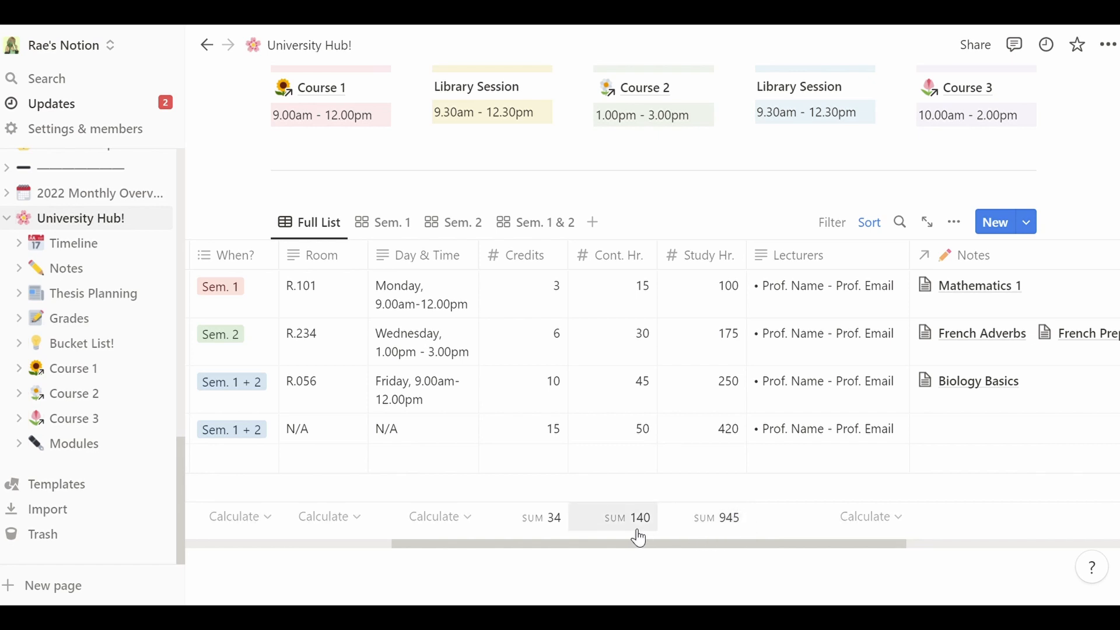
drag(665, 553, 770, 556)
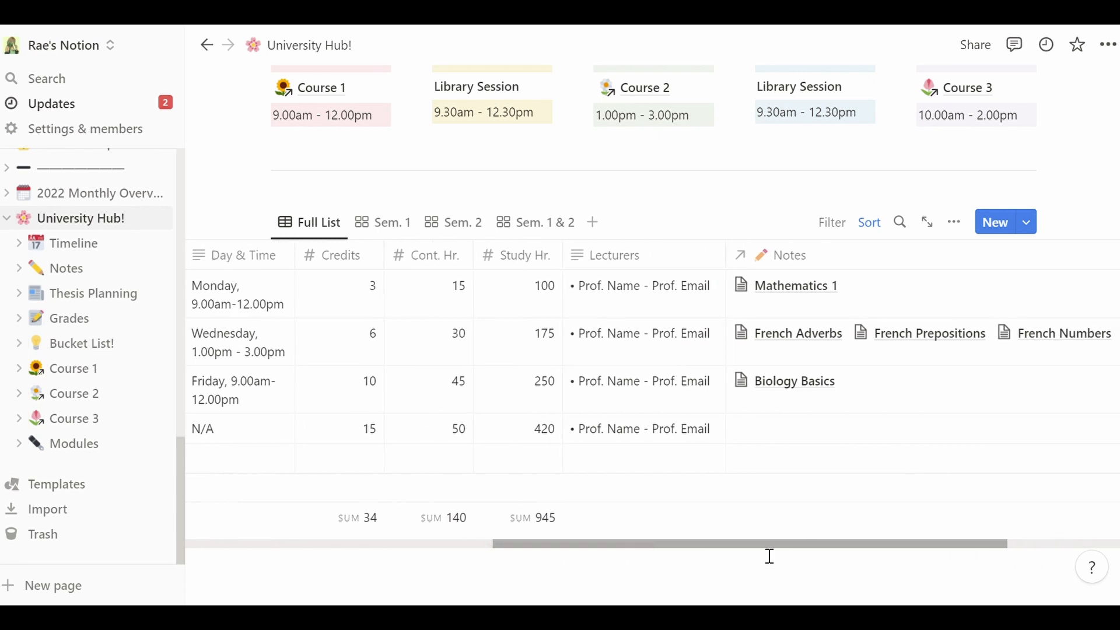
- Replace Course 1's Prof. Name and Prof. Email placeholders with the lecturer's name and e-mail
click(639, 300)
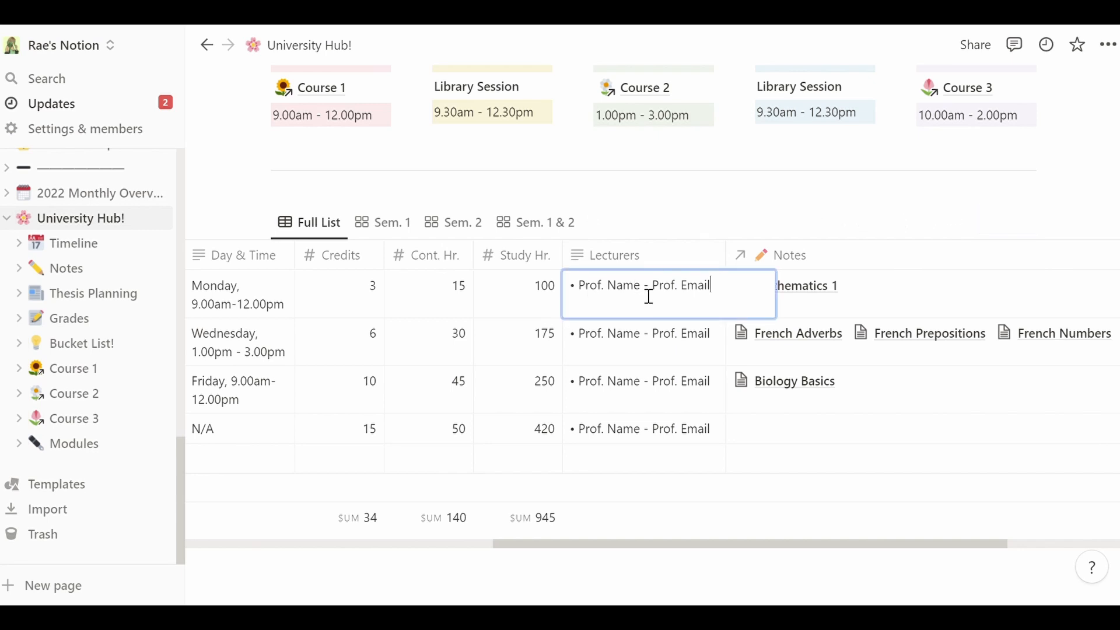
drag(636, 295, 588, 297)
text(John)
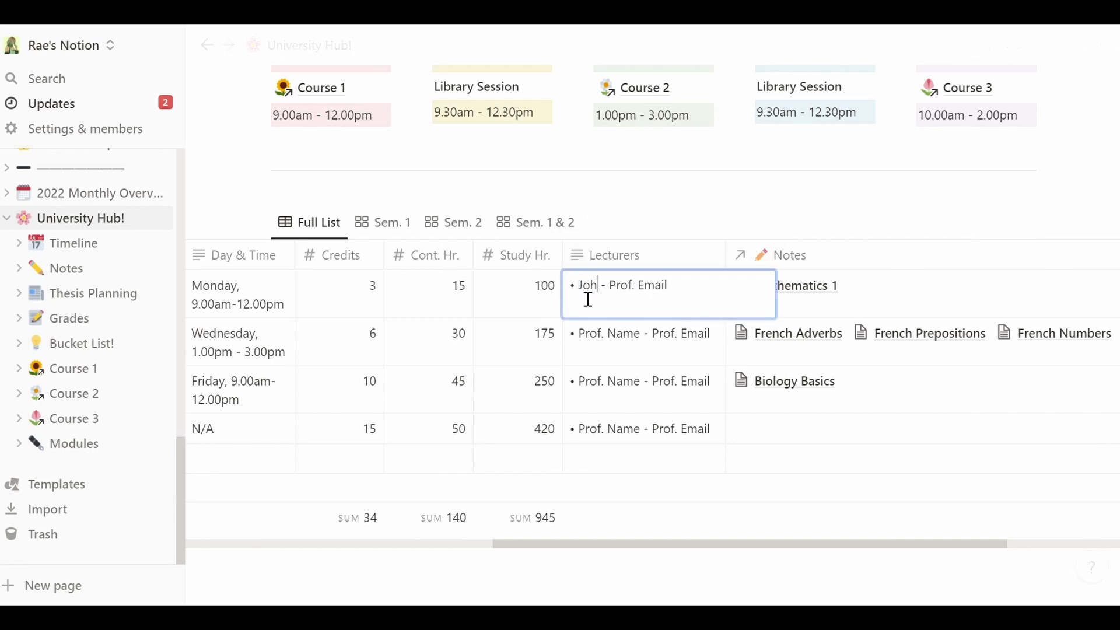
text( Smith)
drag(713, 295, 663, 301)
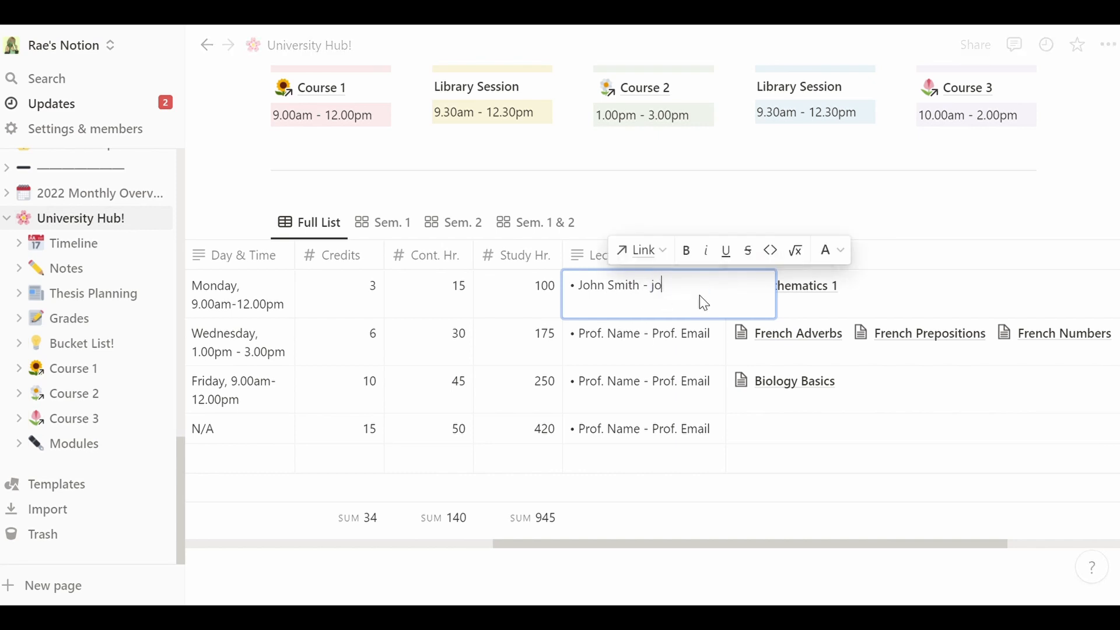
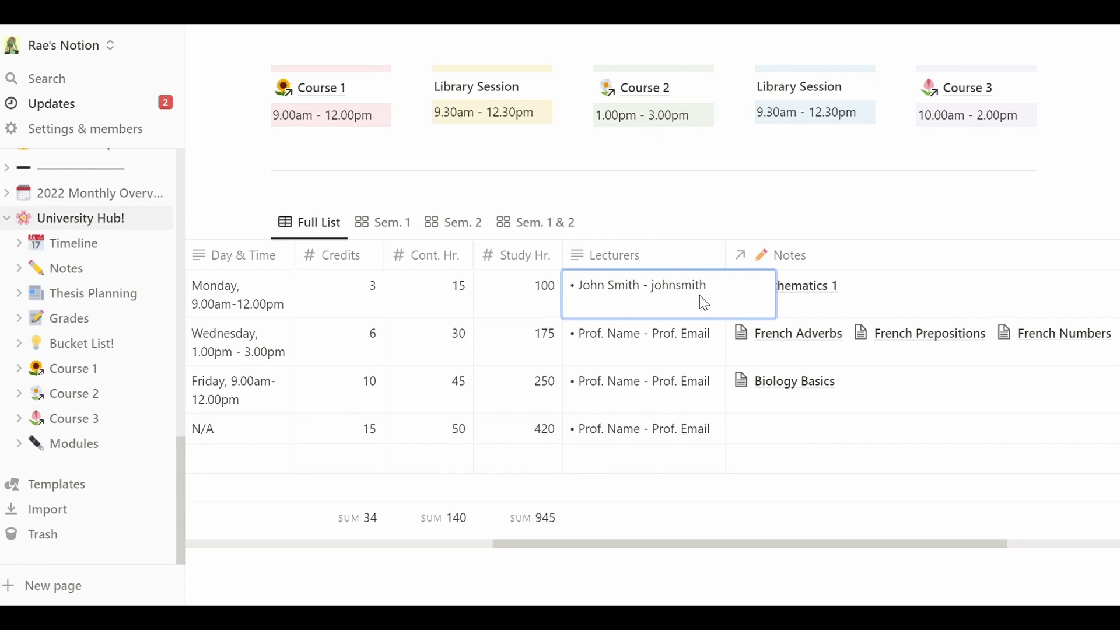
key(Return)
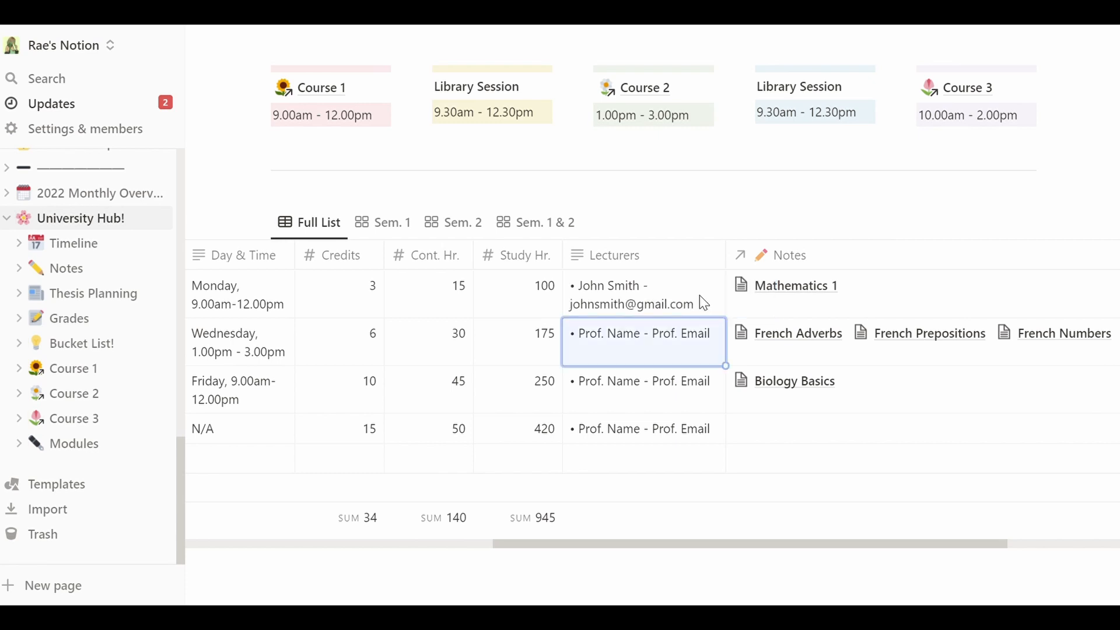
- Try turning the lecturer's e-mail into a link, then close the link box unlinked
key(Up)
key(Return)
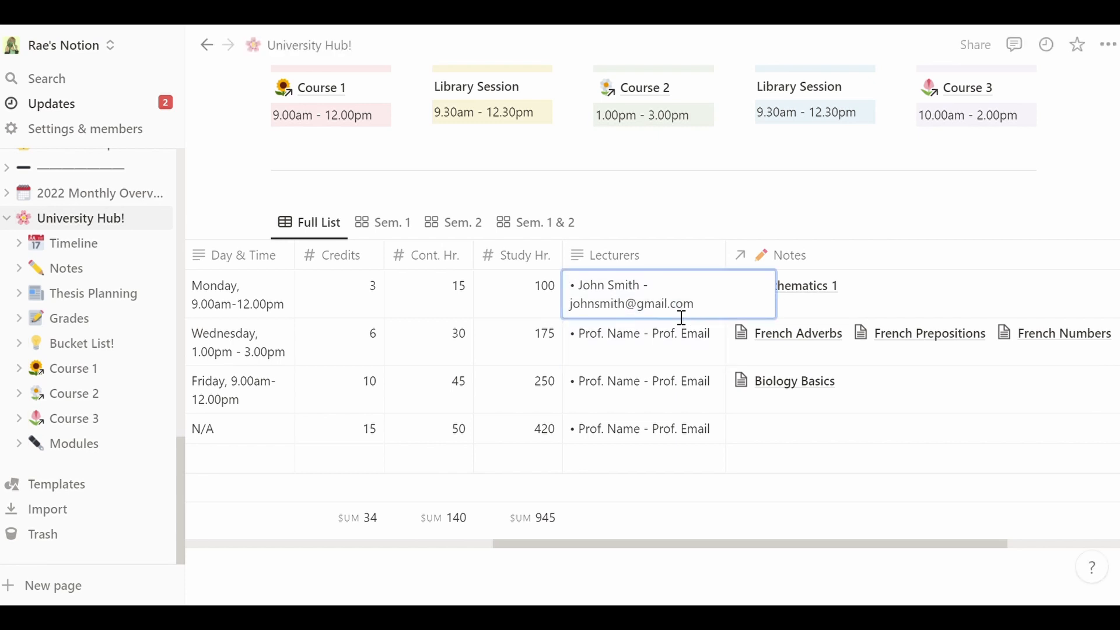
key(Left)
key(Left)
key(Left)
drag(722, 318, 578, 305)
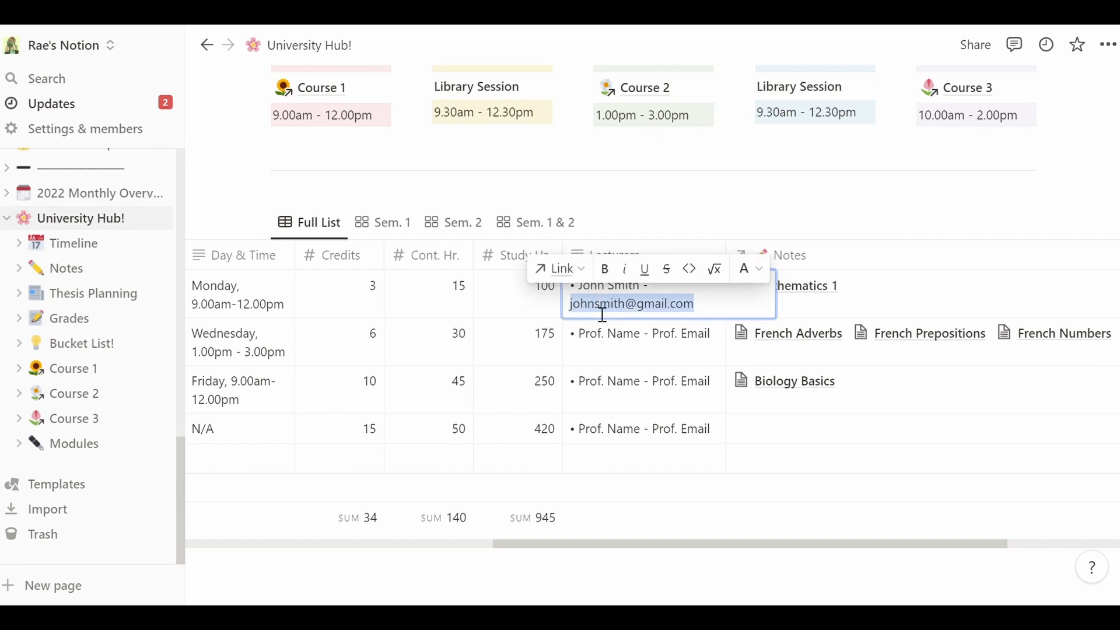
right_click(597, 313)
click(593, 307)
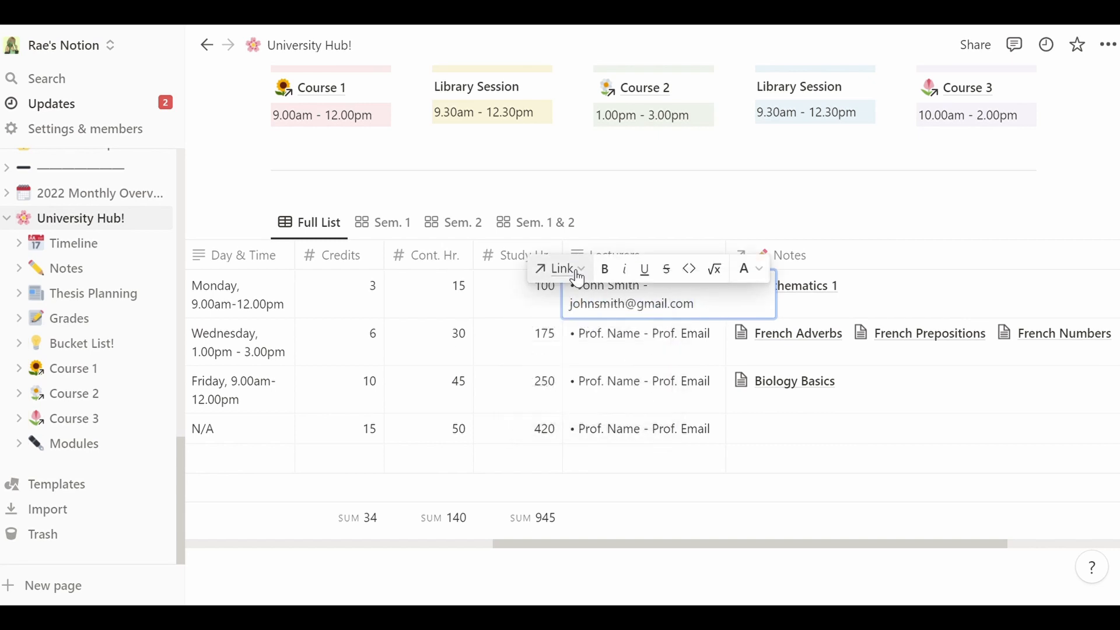
click(576, 274)
drag(695, 305, 566, 313)
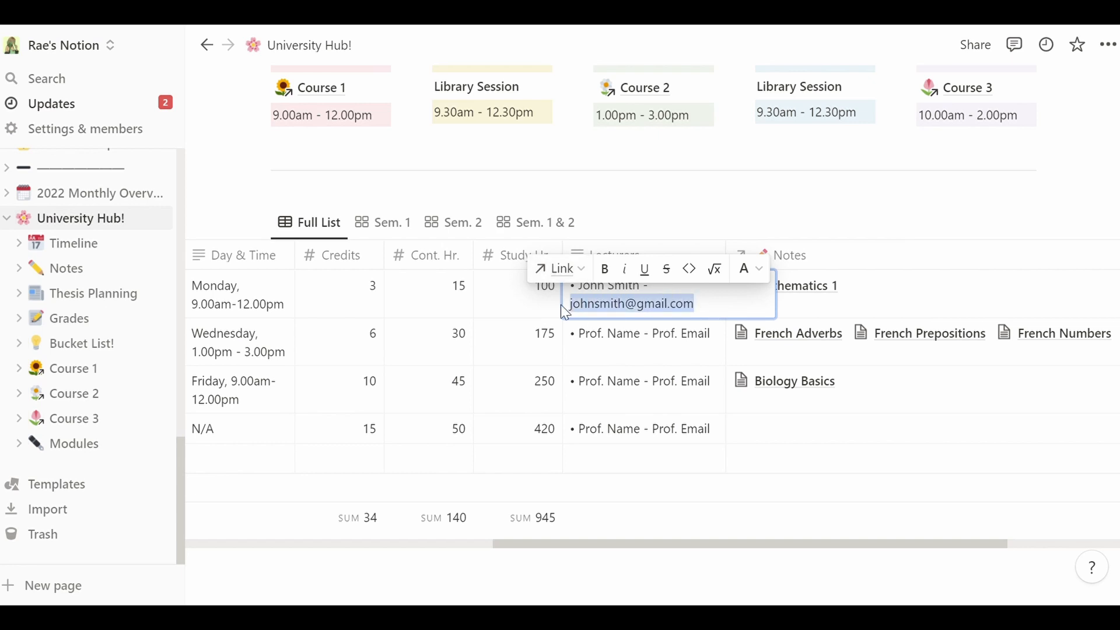
click(569, 269)
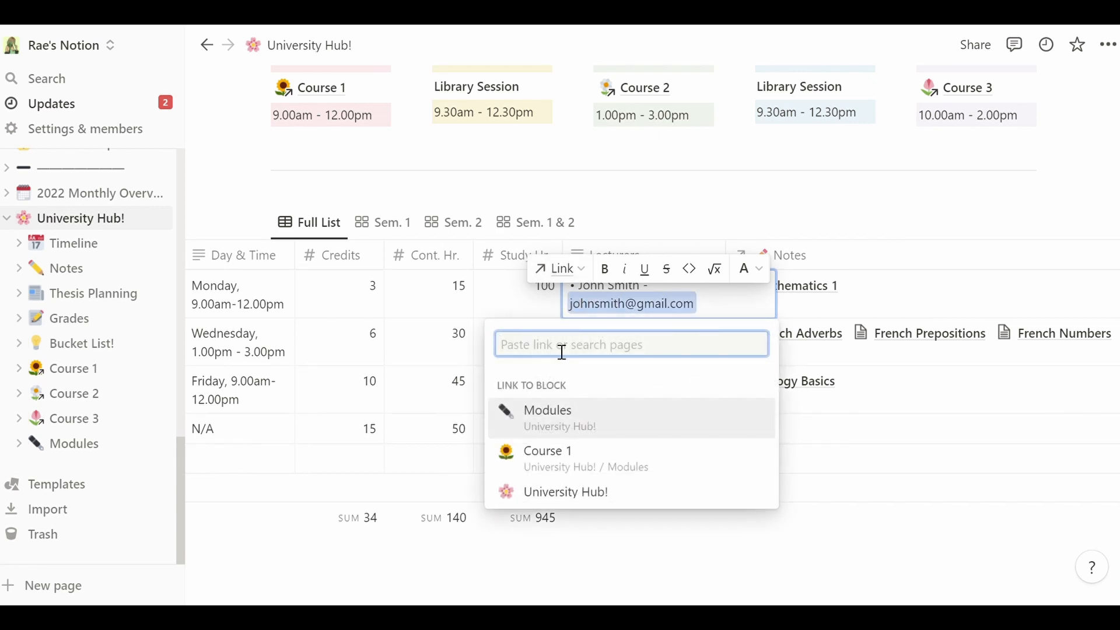
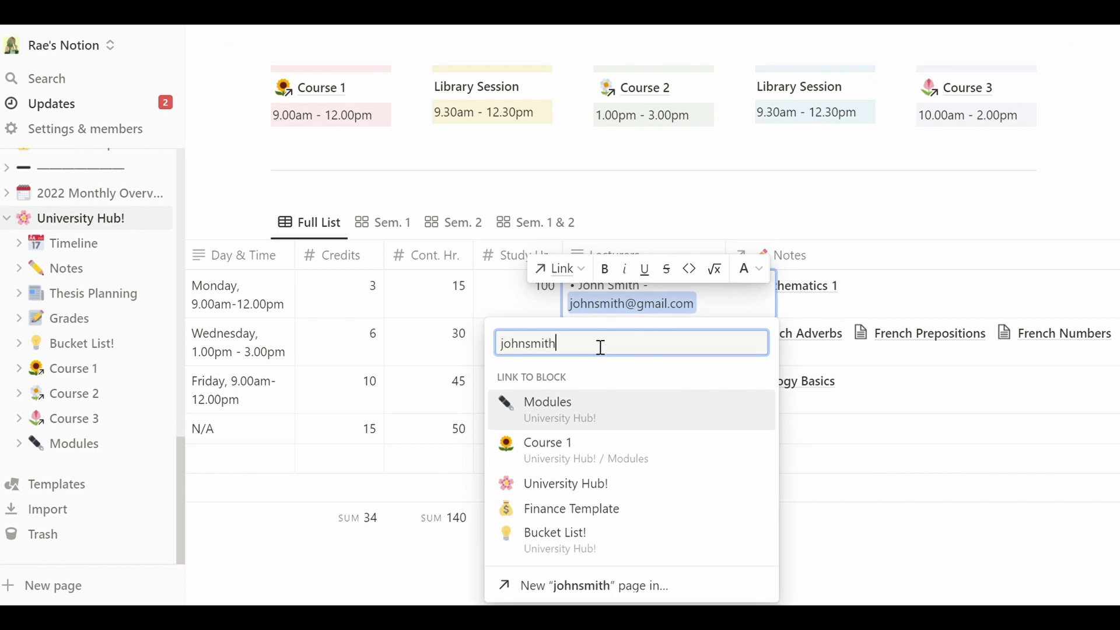
click(410, 293)
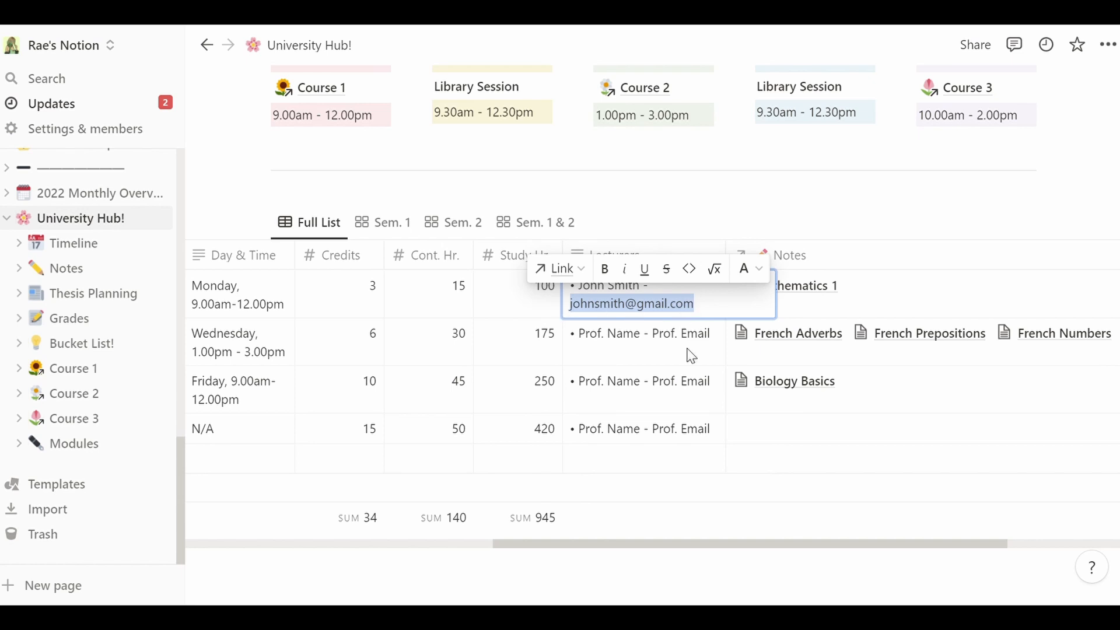
- Undo the lecturer entry, restoring the original Prof. Name placeholder
key(Escape)
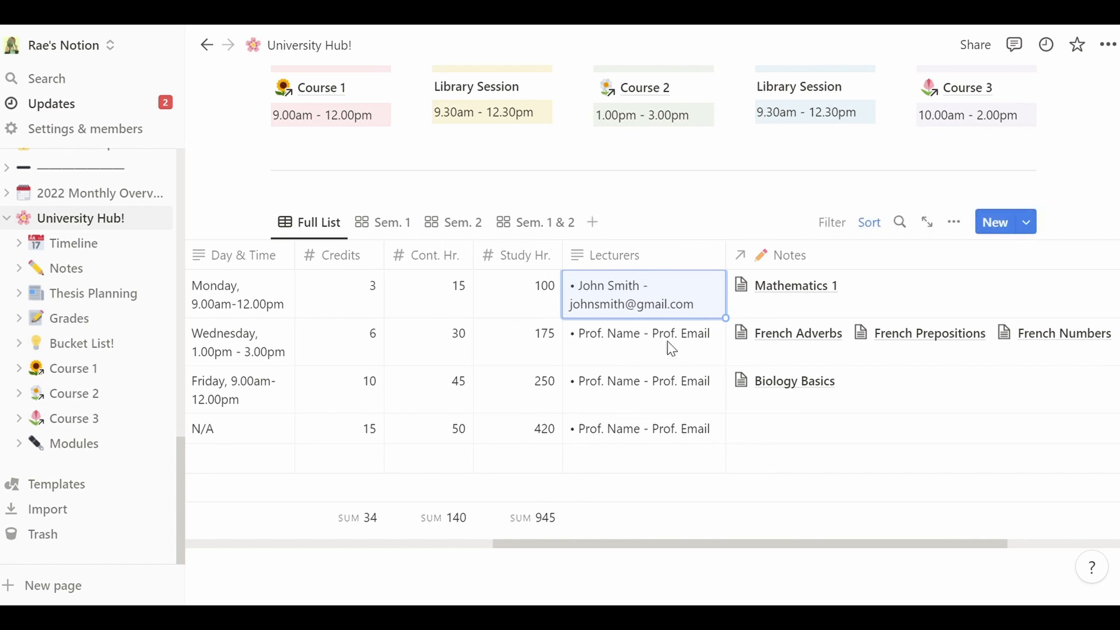
key(ctrl+z)
key(ctrl+z)
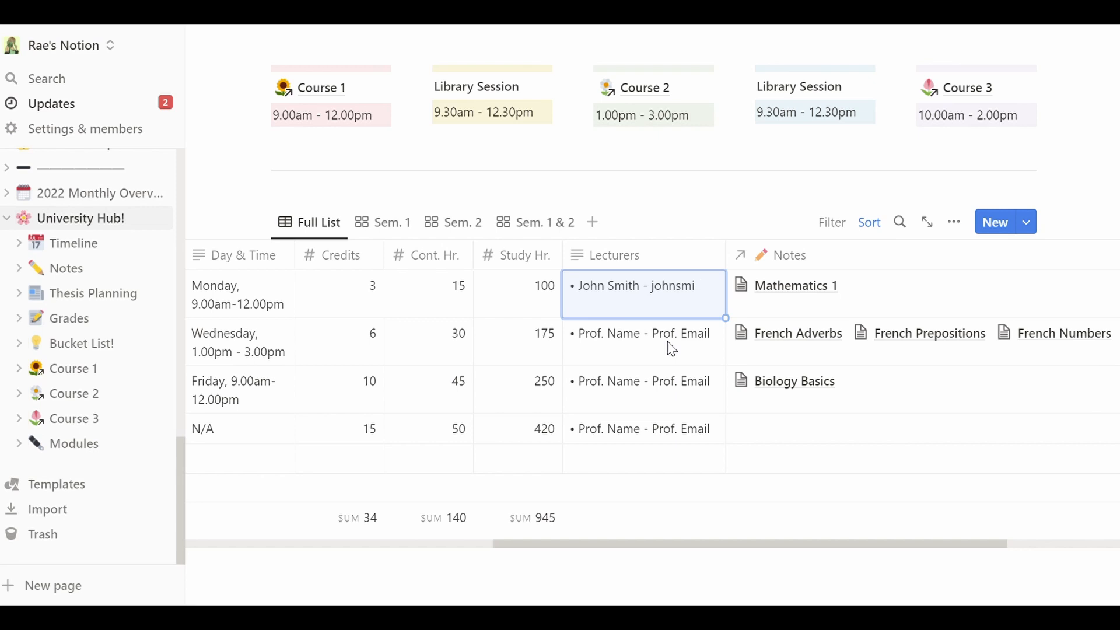
key(ctrl+z)
key(ctrl+z)
key(ctrl+z)
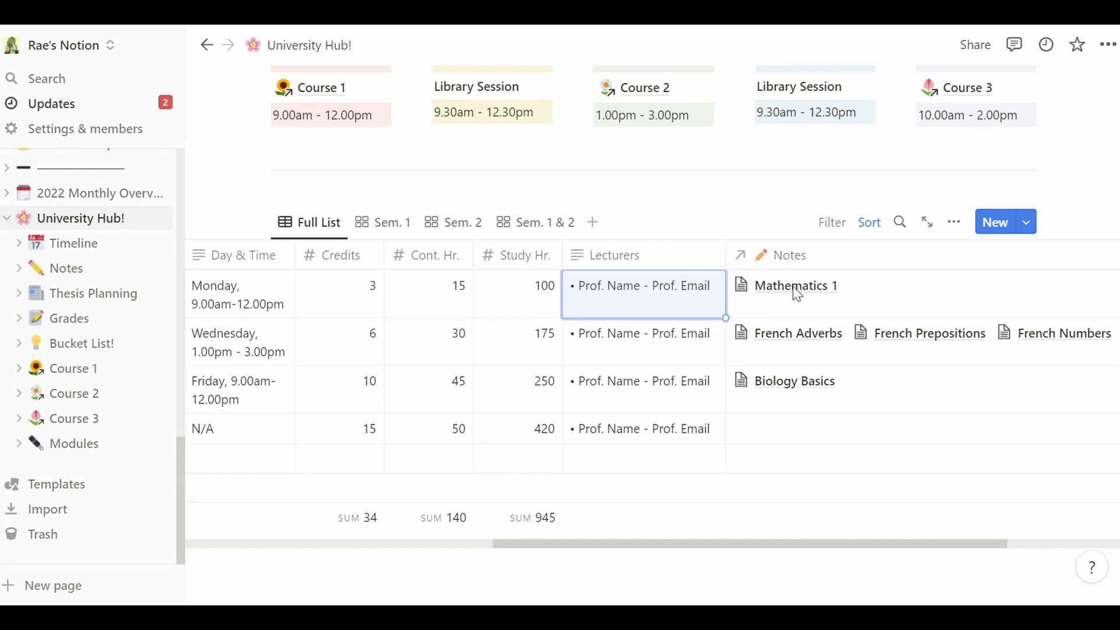
- Scroll the Full List table sideways through its columns, then switch to the Sem. 1 & 2 gallery
drag(668, 544, 783, 540)
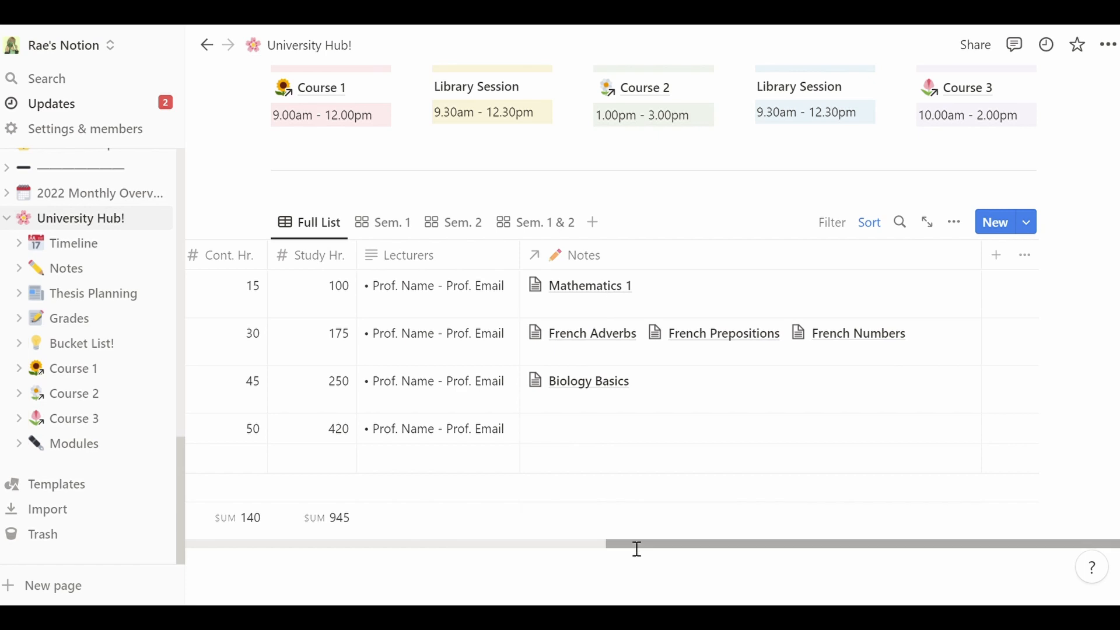
drag(637, 551, 232, 524)
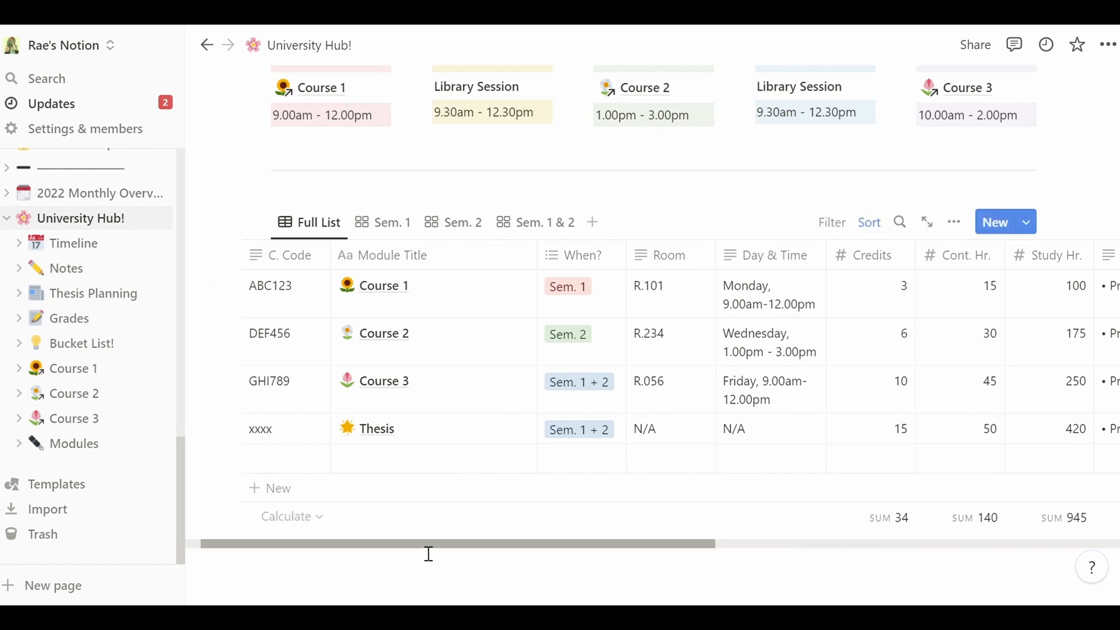
drag(428, 551, 855, 547)
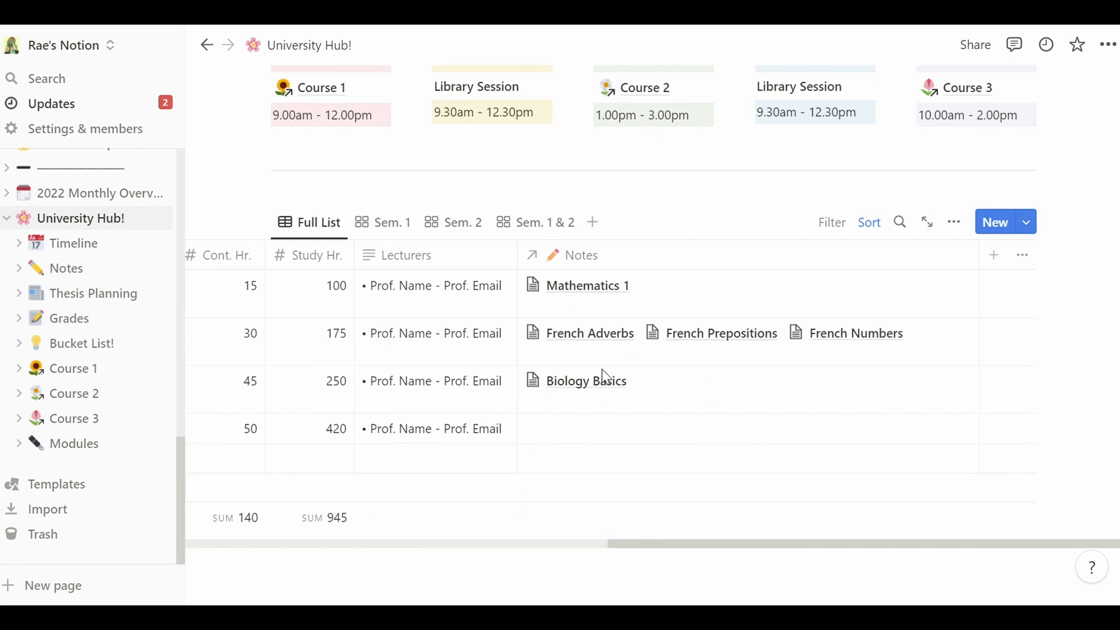
drag(656, 551, 217, 543)
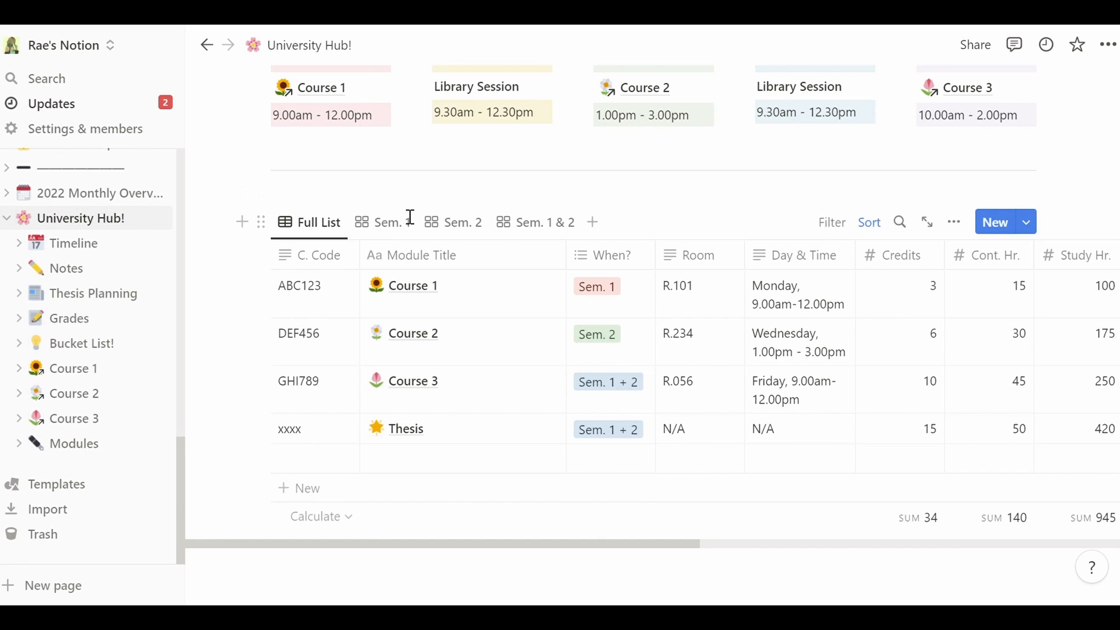
click(524, 233)
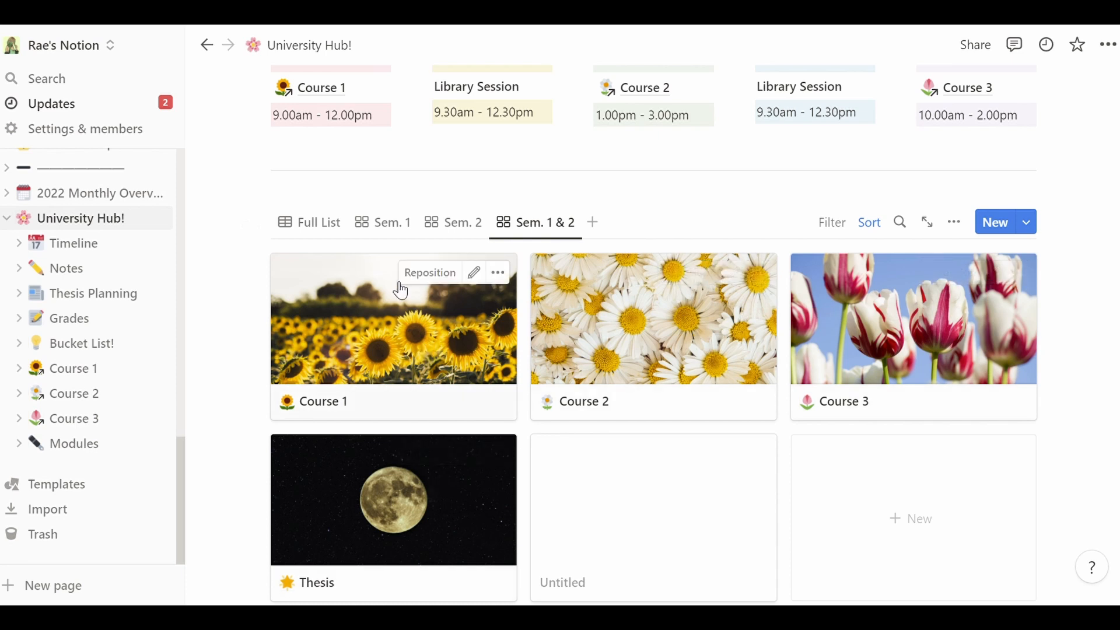
- Check the Sem. 1 and Sem. 2 course galleries, then return to the Full List table
click(396, 222)
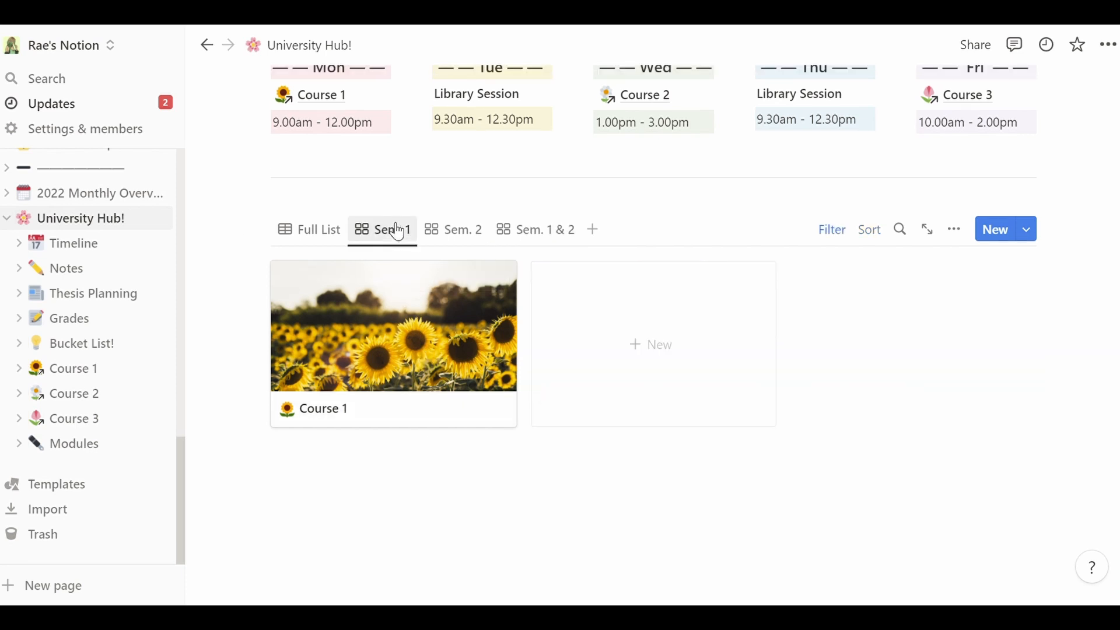
click(451, 229)
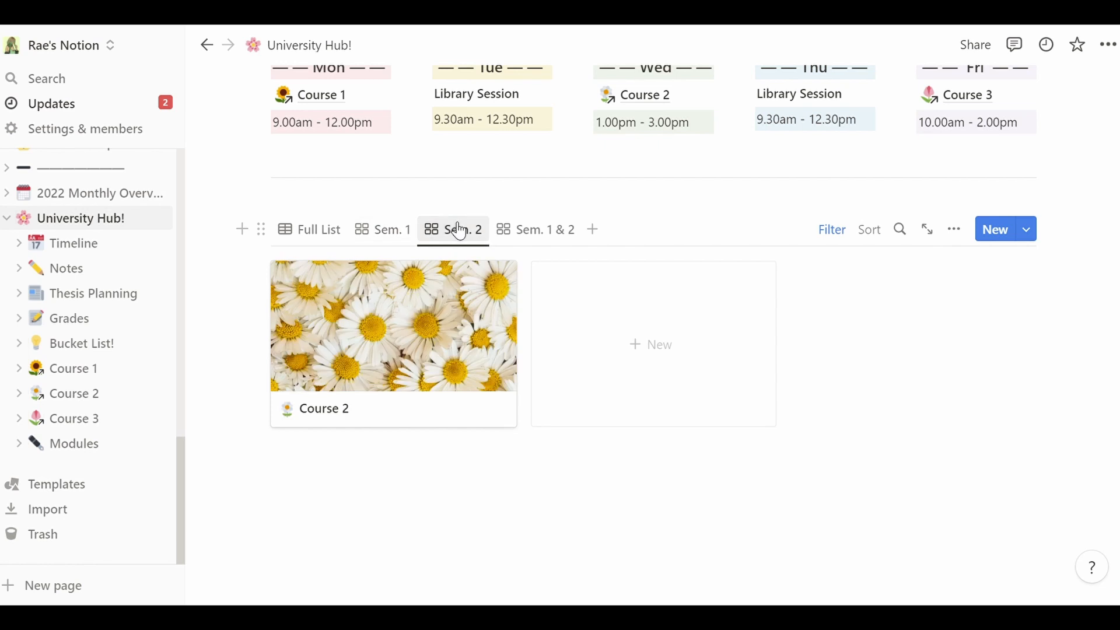
click(327, 230)
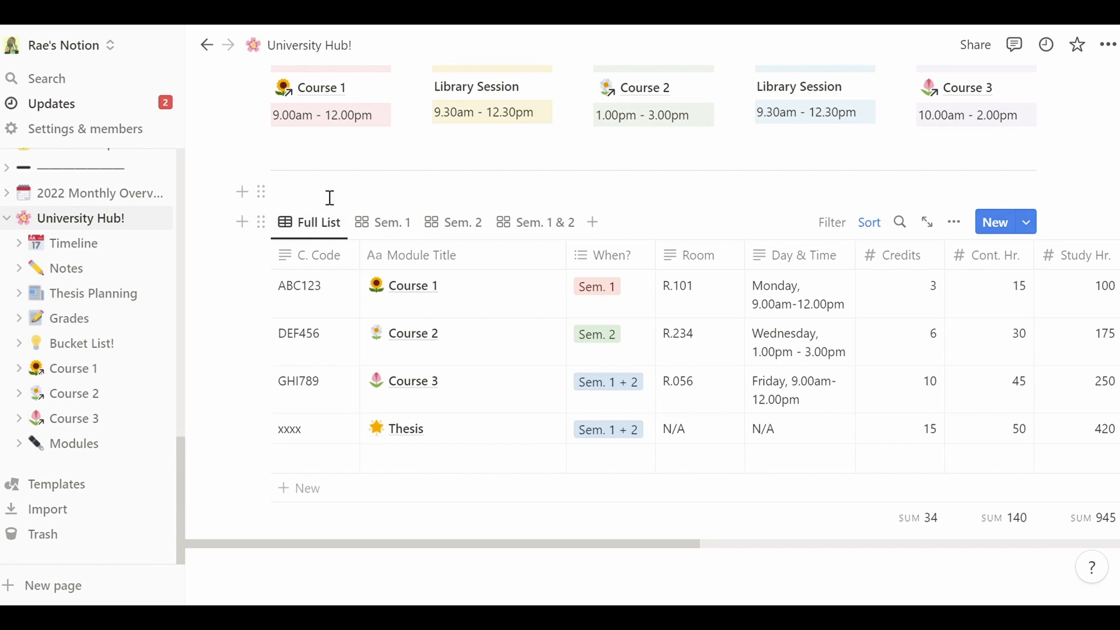
scroll(513, 333, up, 1)
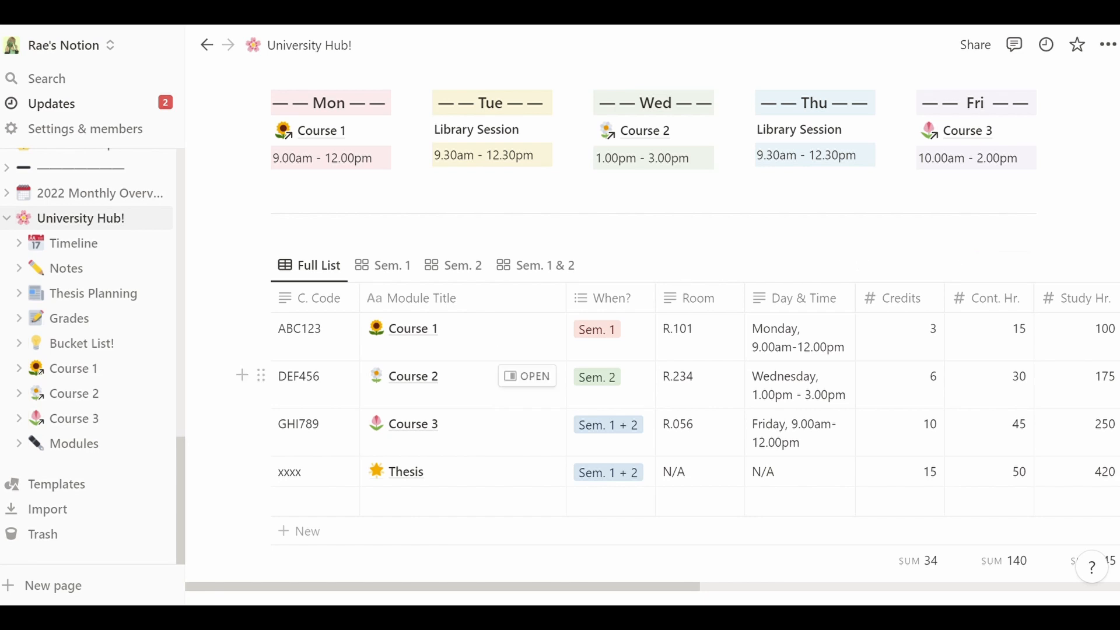
scroll(513, 379, up, 5)
scroll(653, 331, up, 1)
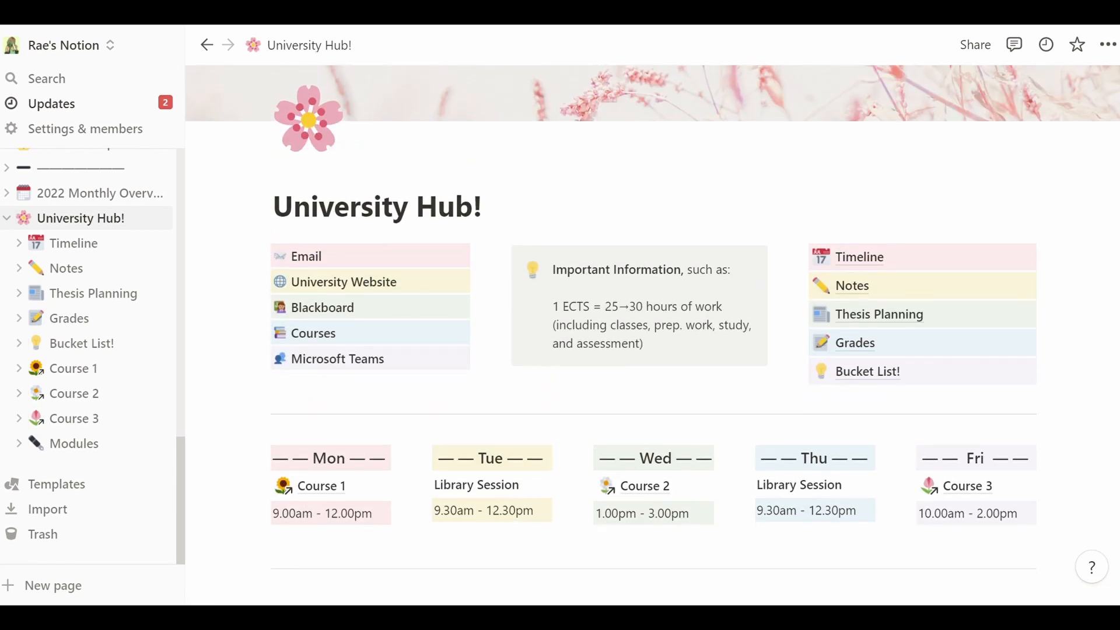
scroll(582, 411, down, 5)
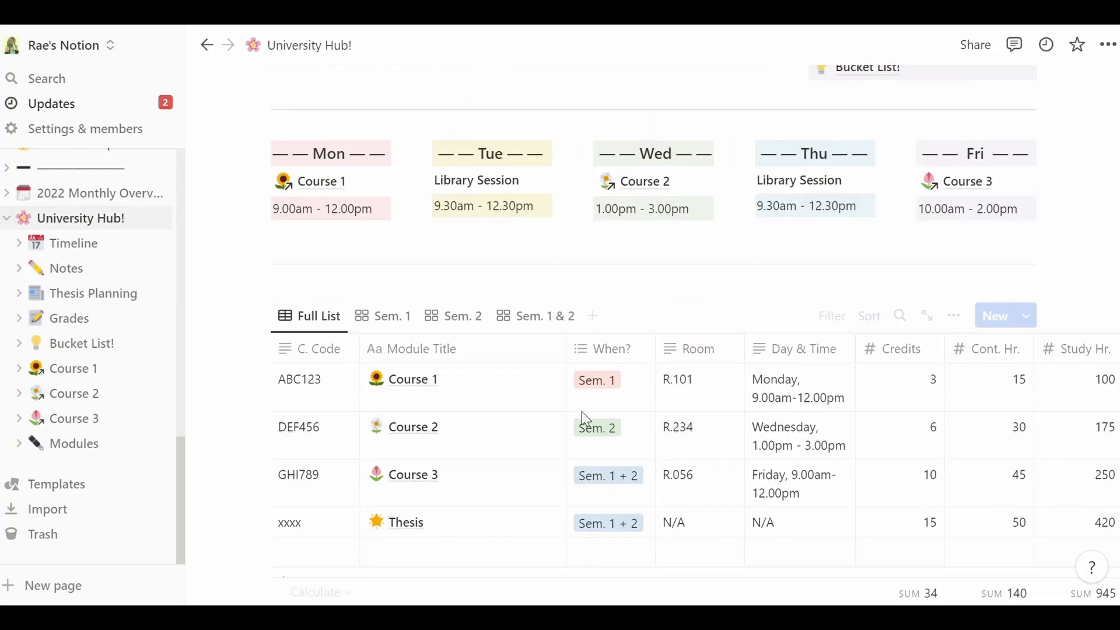
- Open Course 1 in side peek and scroll through its content, teaching methods and assessment sections
click(527, 380)
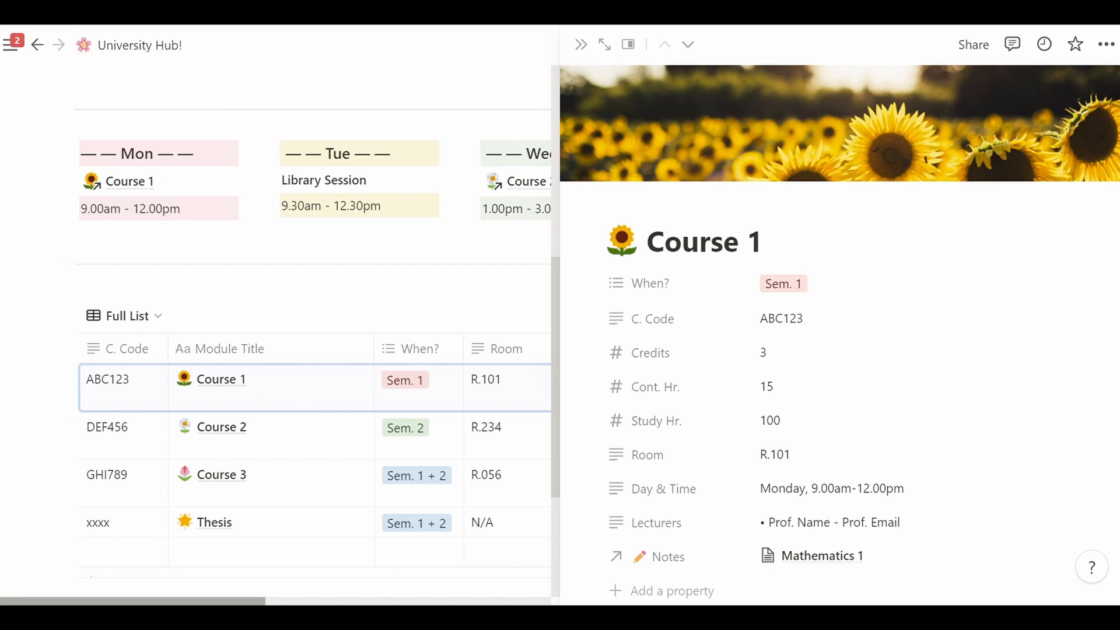
mouse_move(219, 601)
mouse_down()
mouse_move(437, 601)
mouse_move(216, 600)
mouse_up()
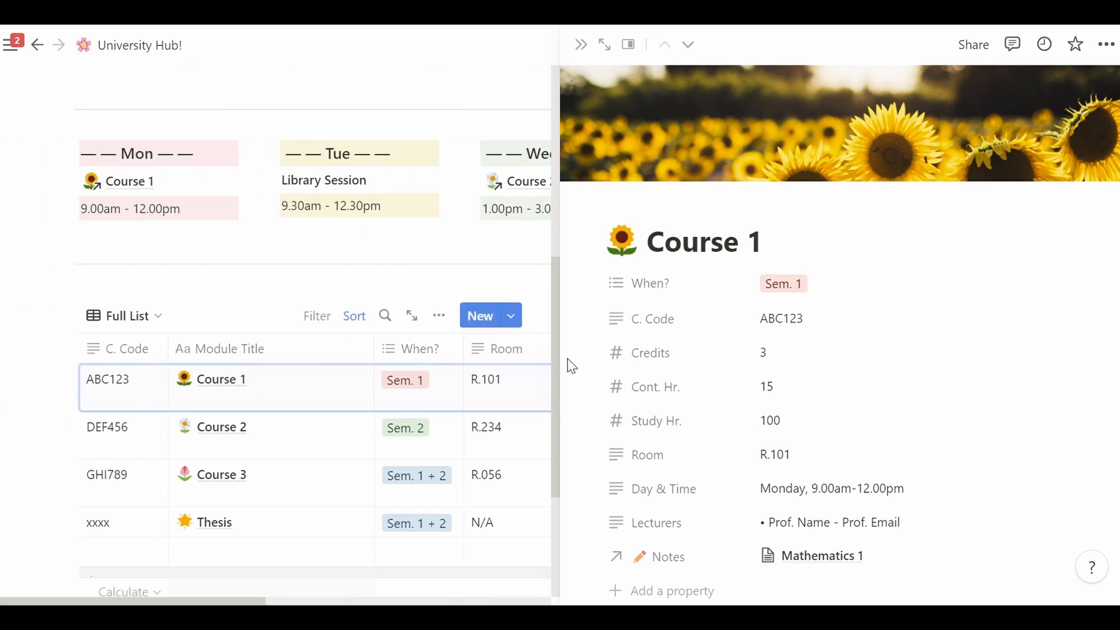
scroll(934, 163, down, 5)
scroll(841, 326, down, 5)
scroll(840, 327, up, 1)
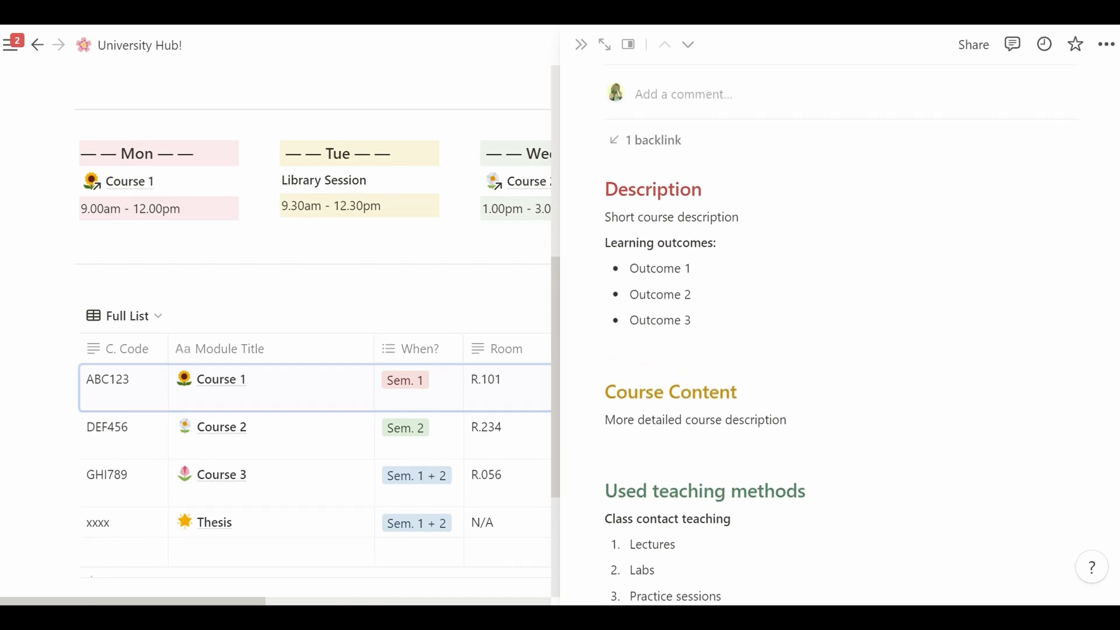
scroll(840, 326, up, 1)
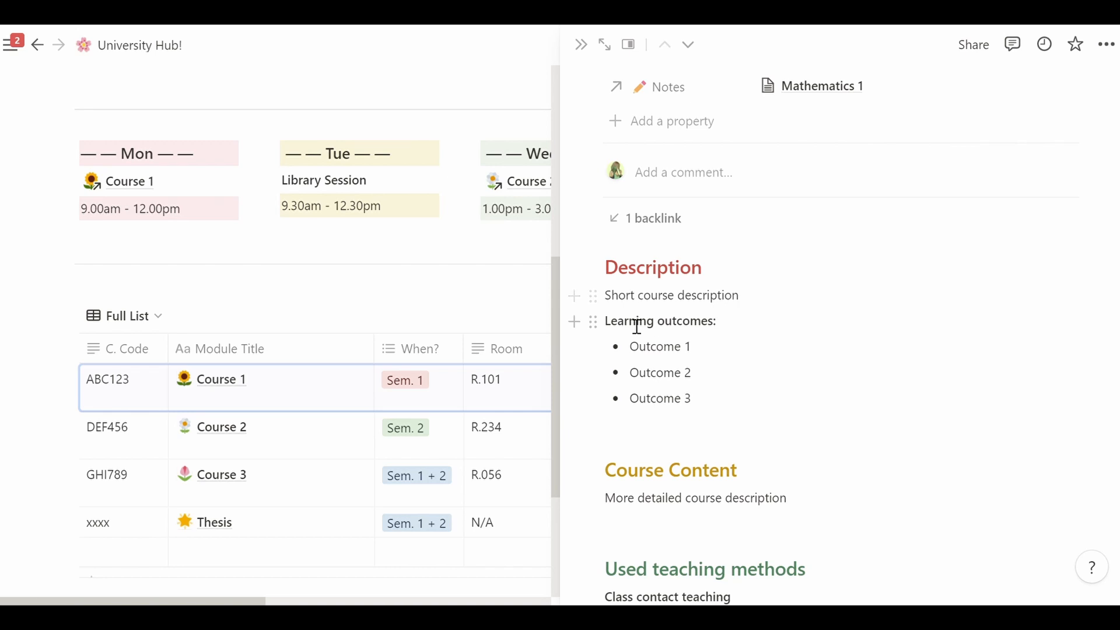
scroll(979, 332, down, 4)
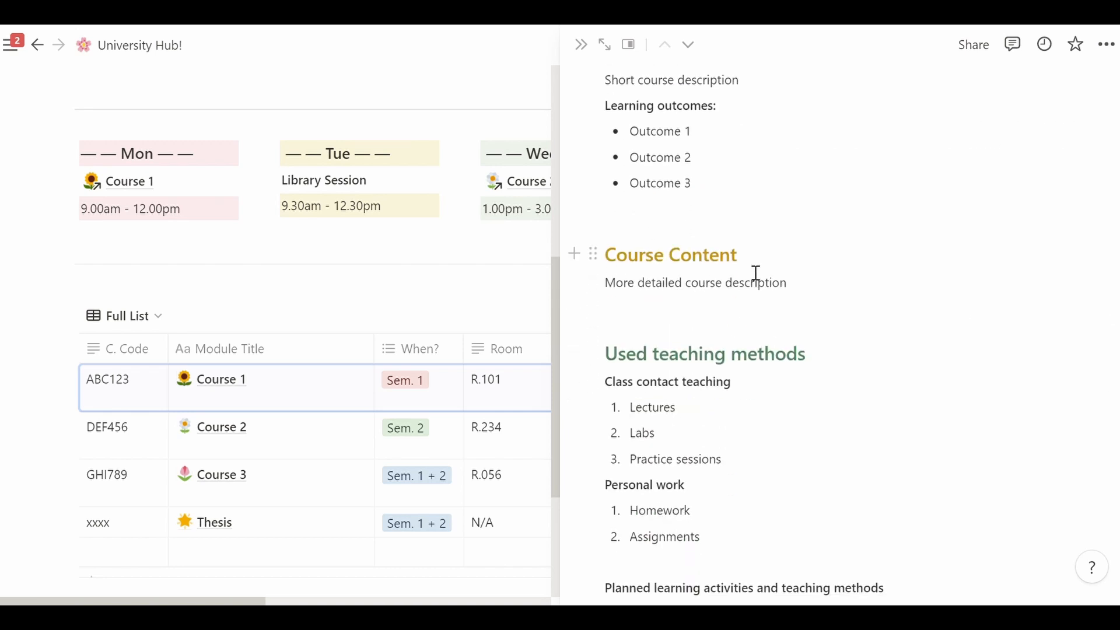
scroll(700, 255, down, 3)
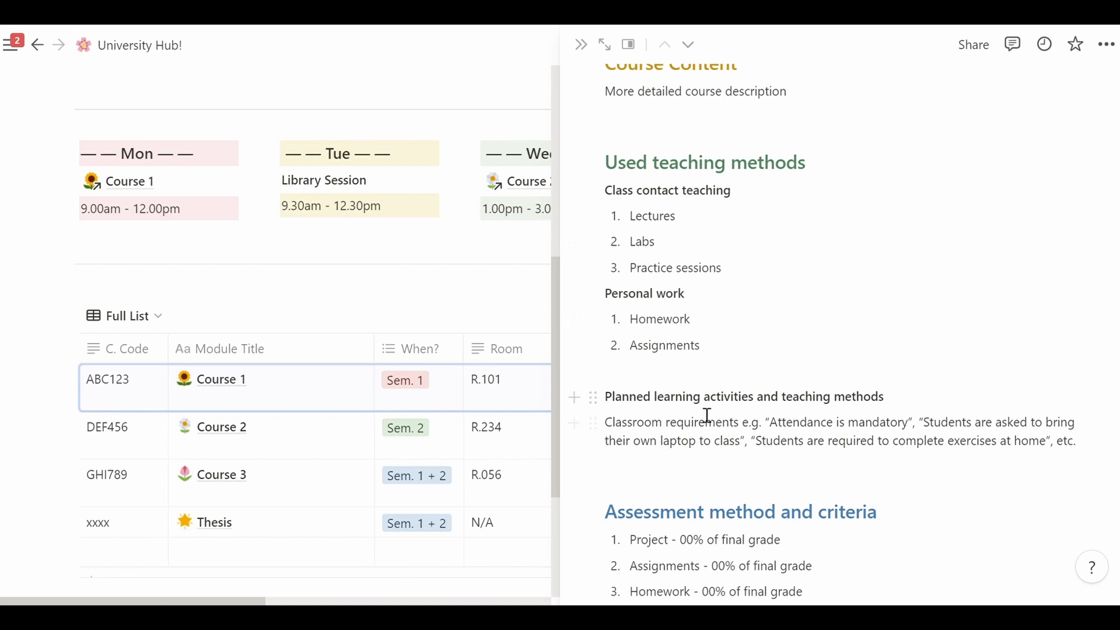
- Select the Planned learning activities heading and Classroom requirements text, then deselect them
drag(616, 413, 903, 421)
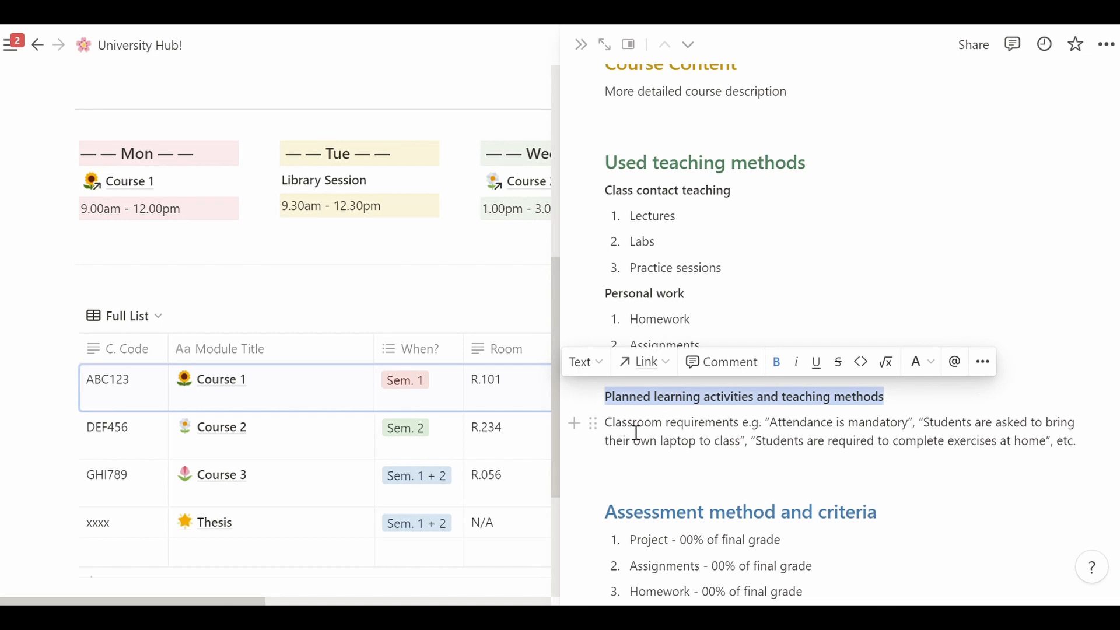
drag(620, 435, 756, 433)
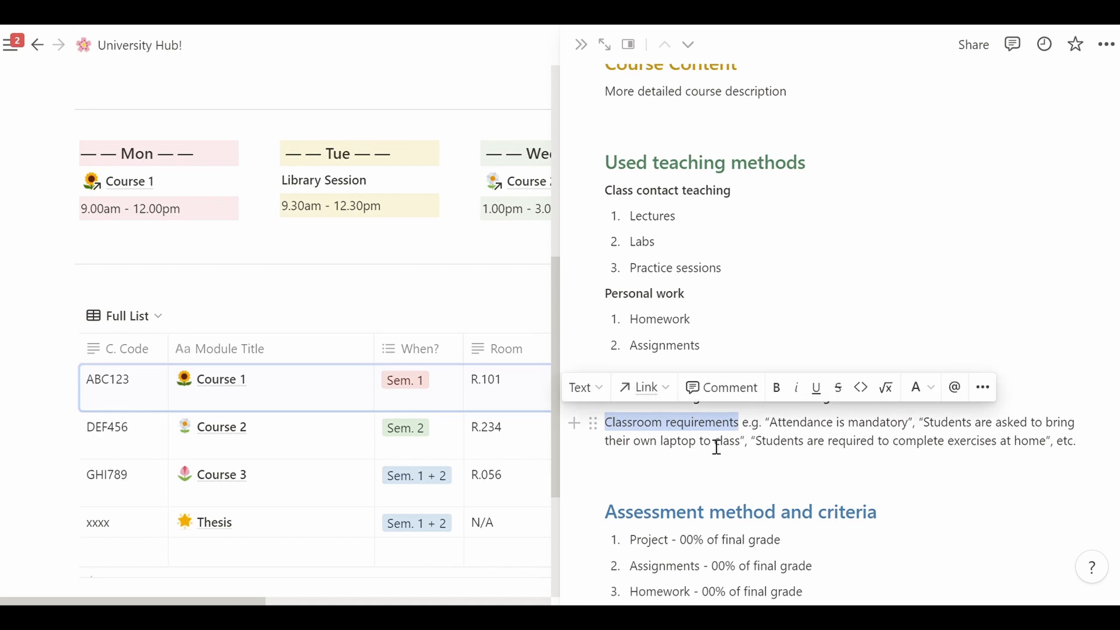
click(1088, 456)
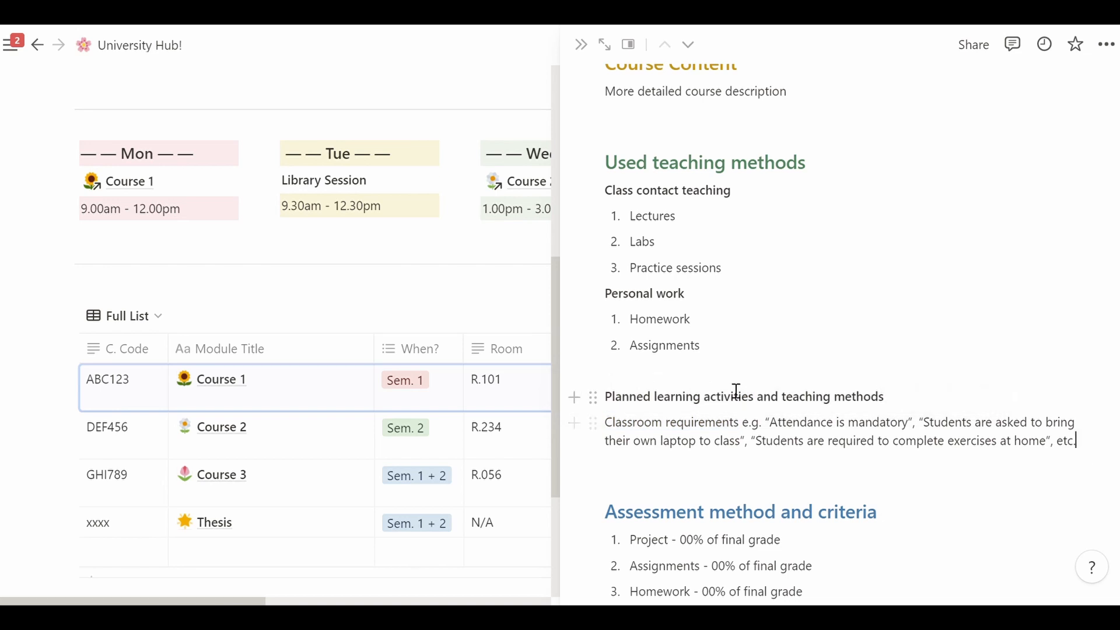
scroll(751, 455, down, 5)
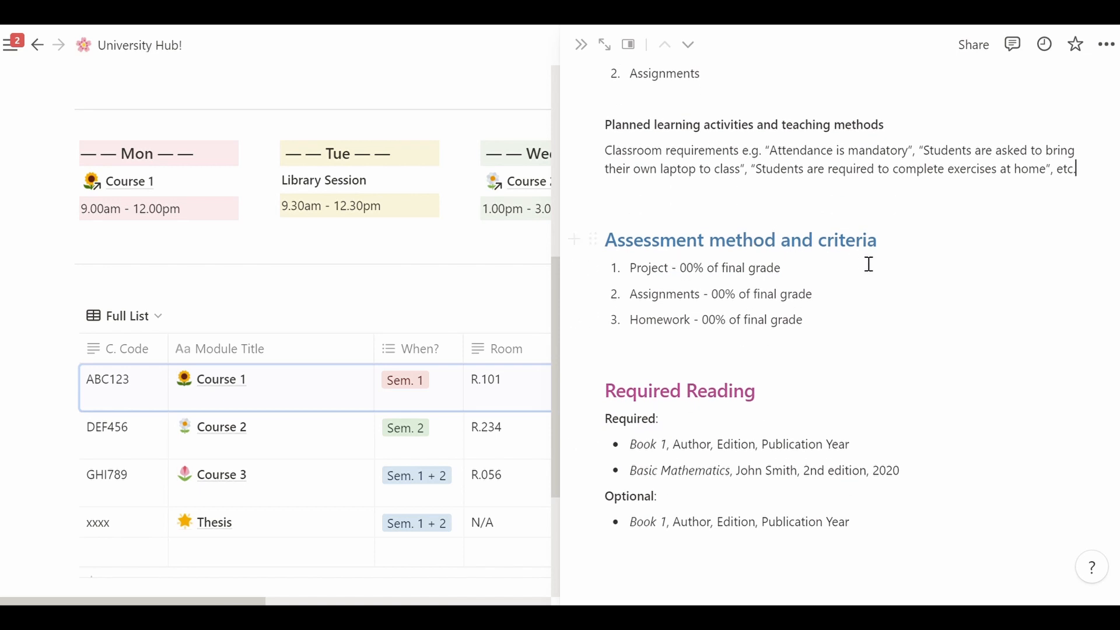
- Set Project to 50% and add sub-points 'Has to be on a,b,c topic' and 'Layout - 1inch margins'
click(686, 270)
key(BackSpace)
text(5)
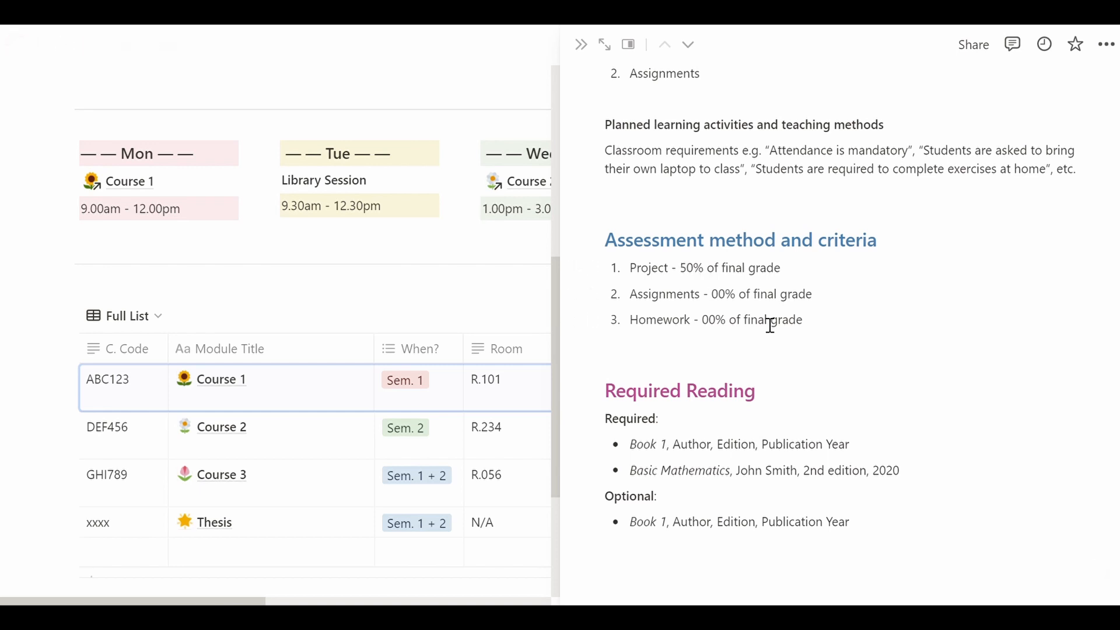
click(797, 276)
key(Return)
key(Tab)
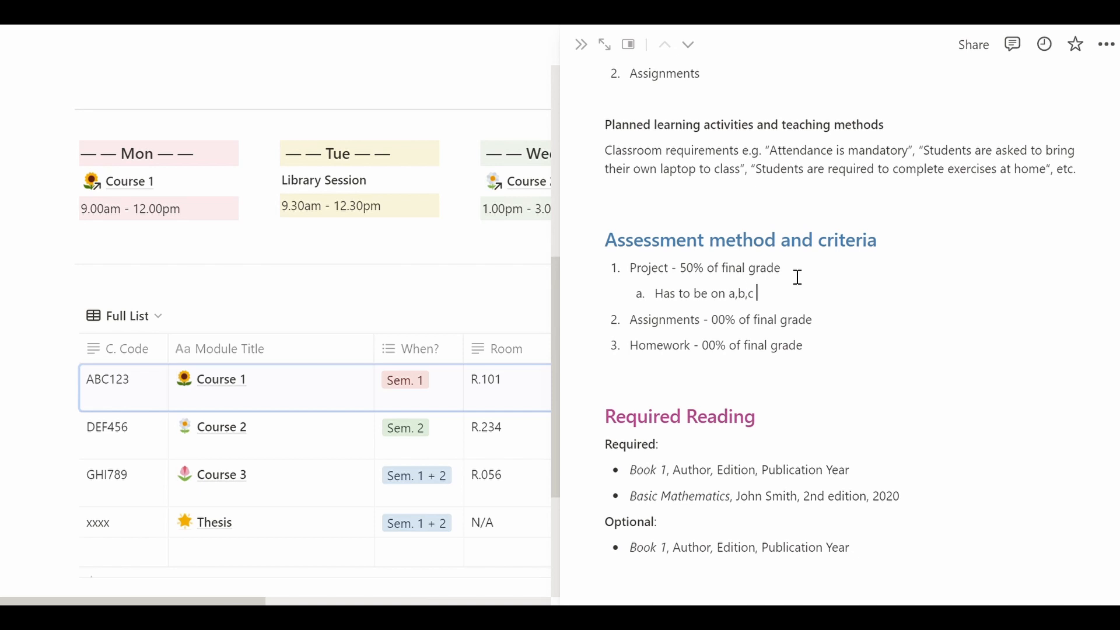
key(Return)
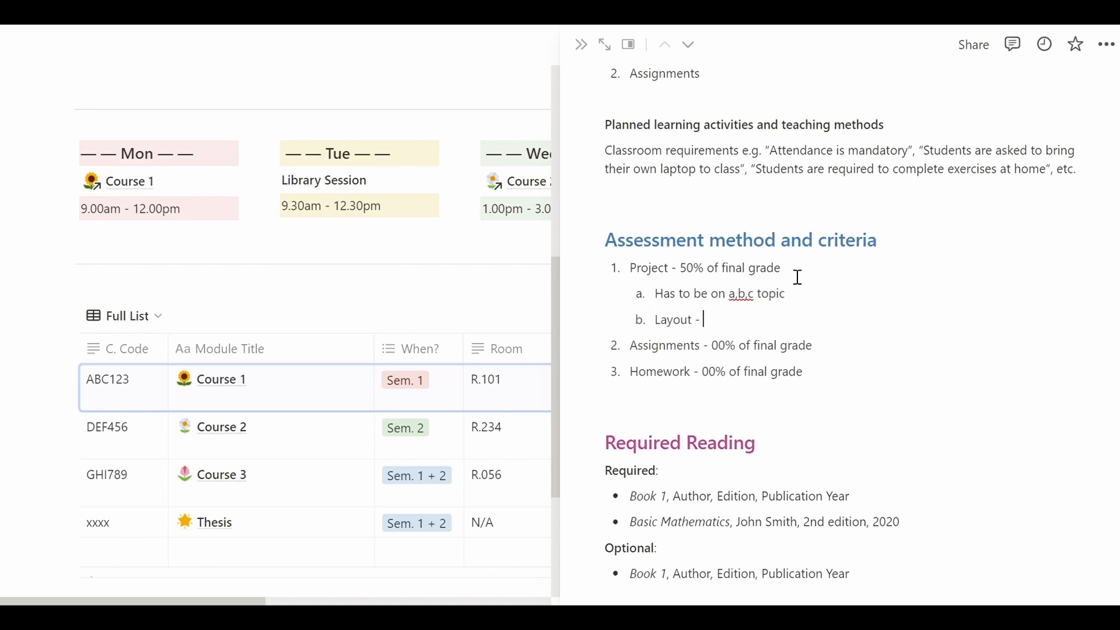
text(Layout - 1inch margins)
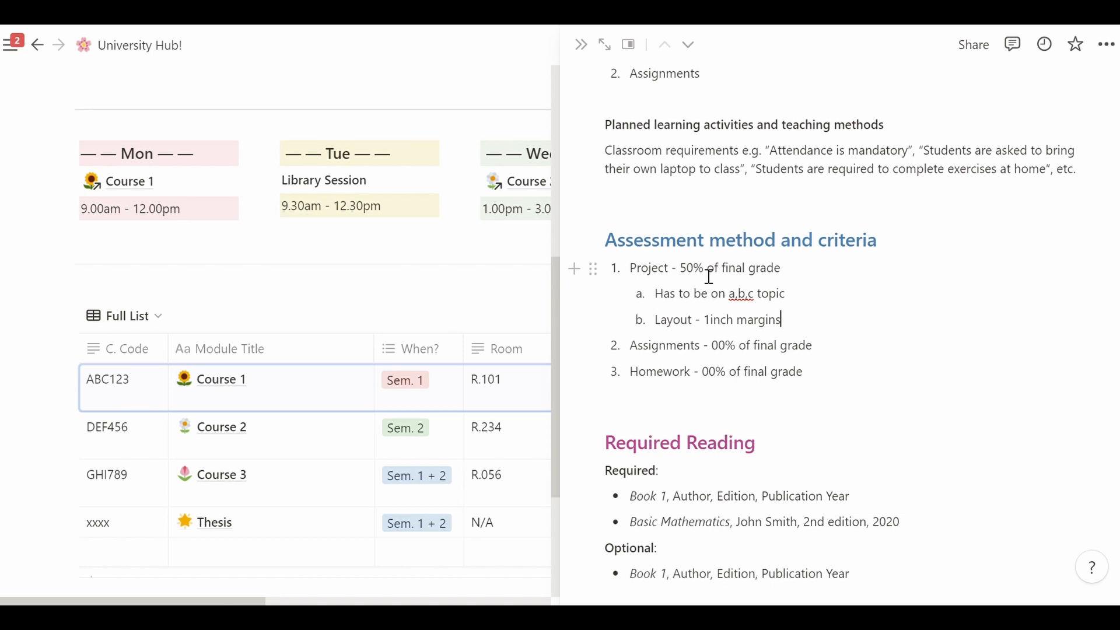
scroll(733, 496, down, 1)
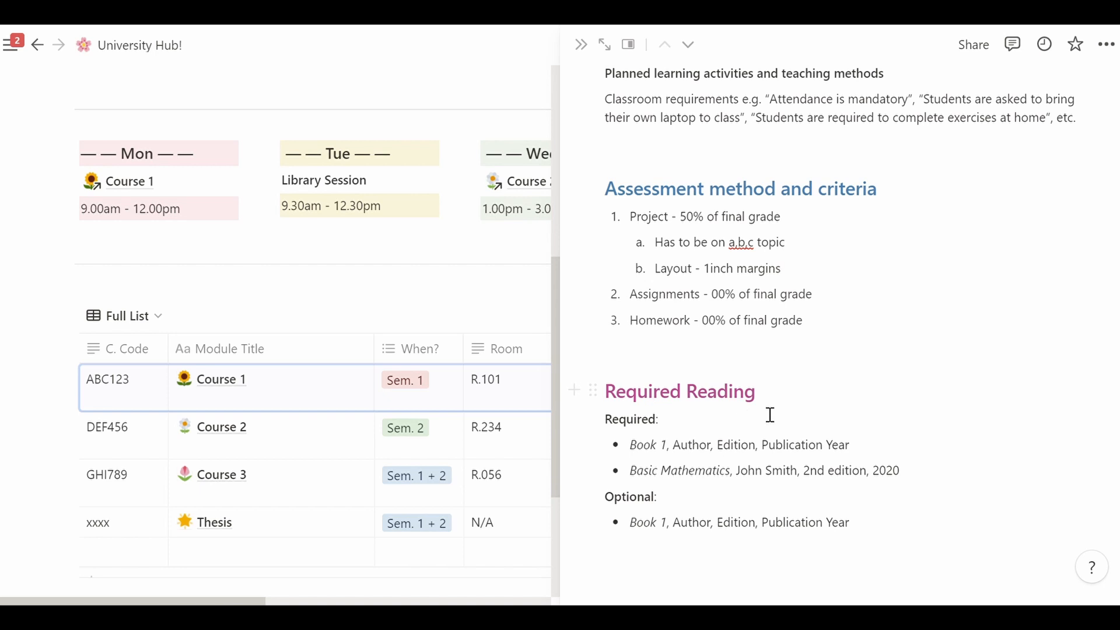
double_click(649, 503)
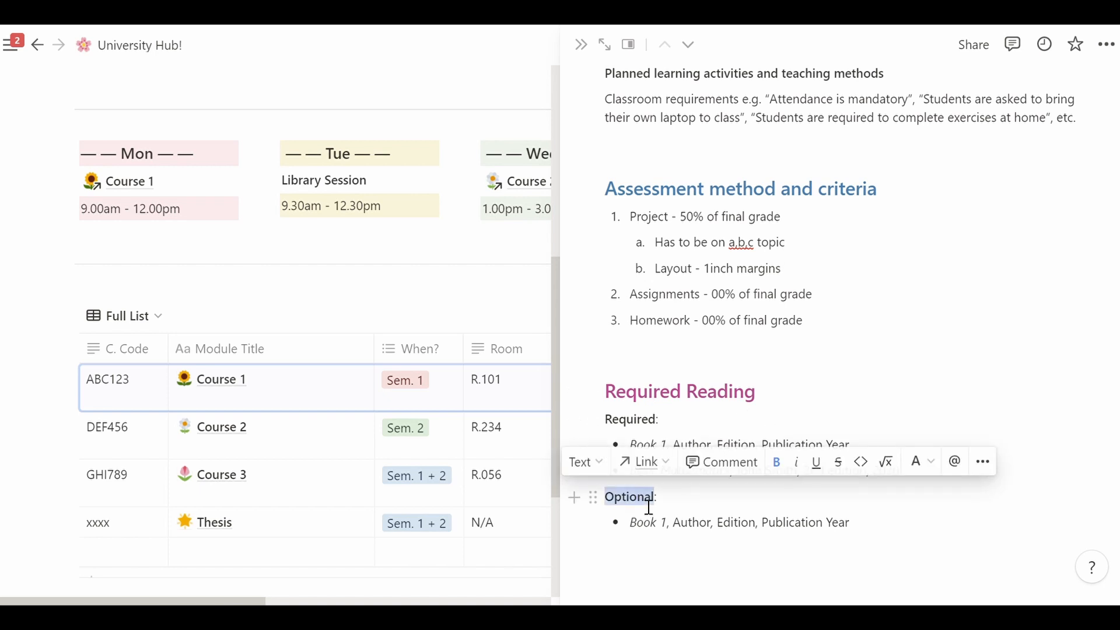
click(705, 513)
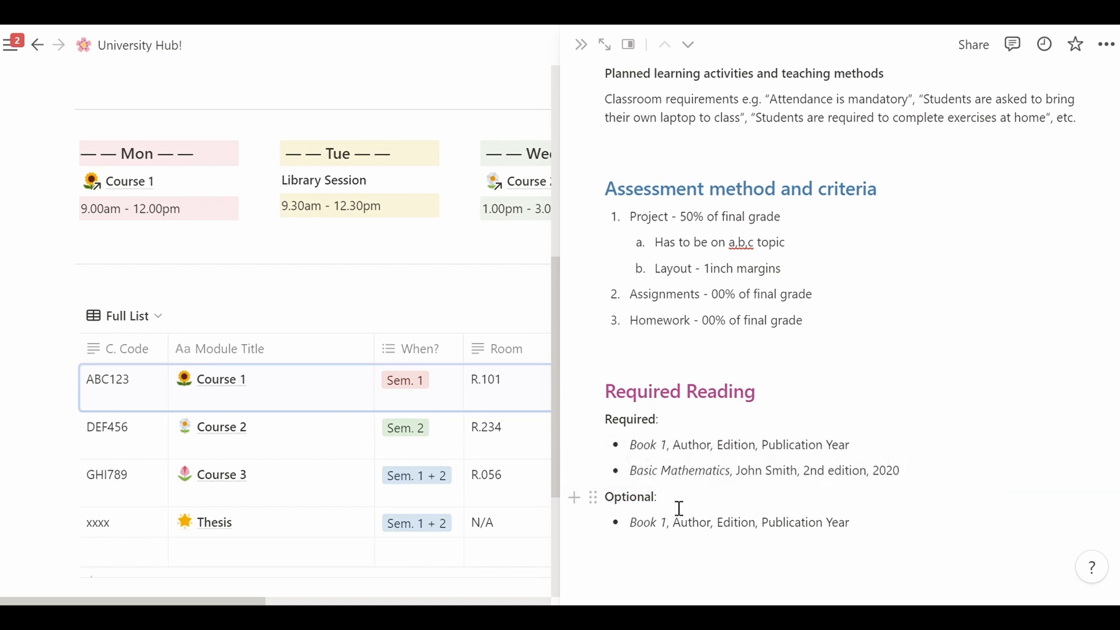
drag(639, 457, 674, 458)
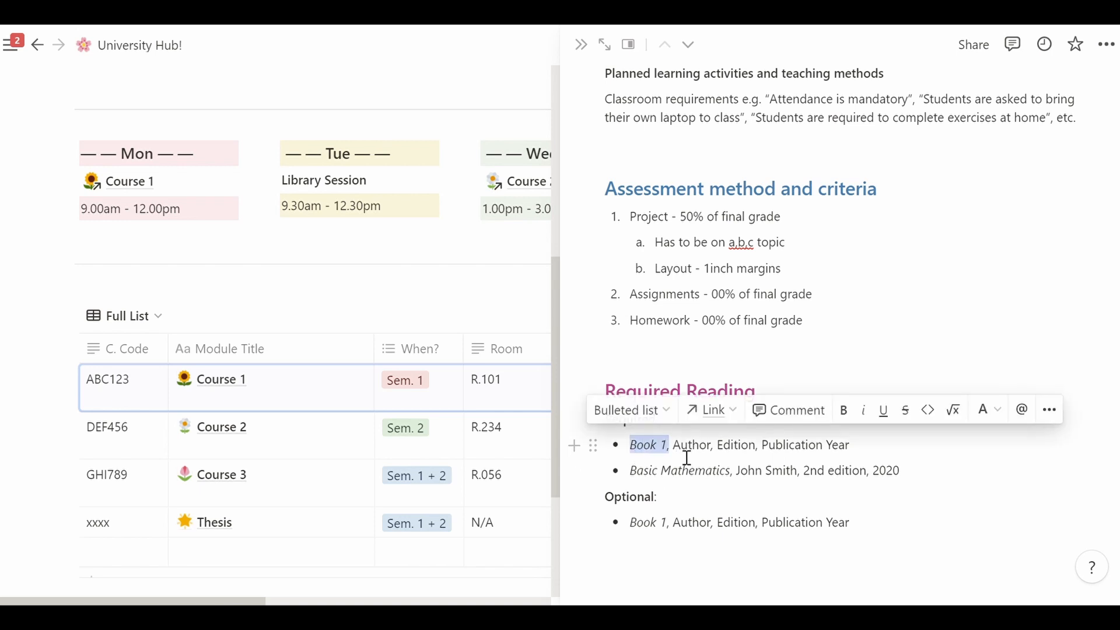
click(702, 459)
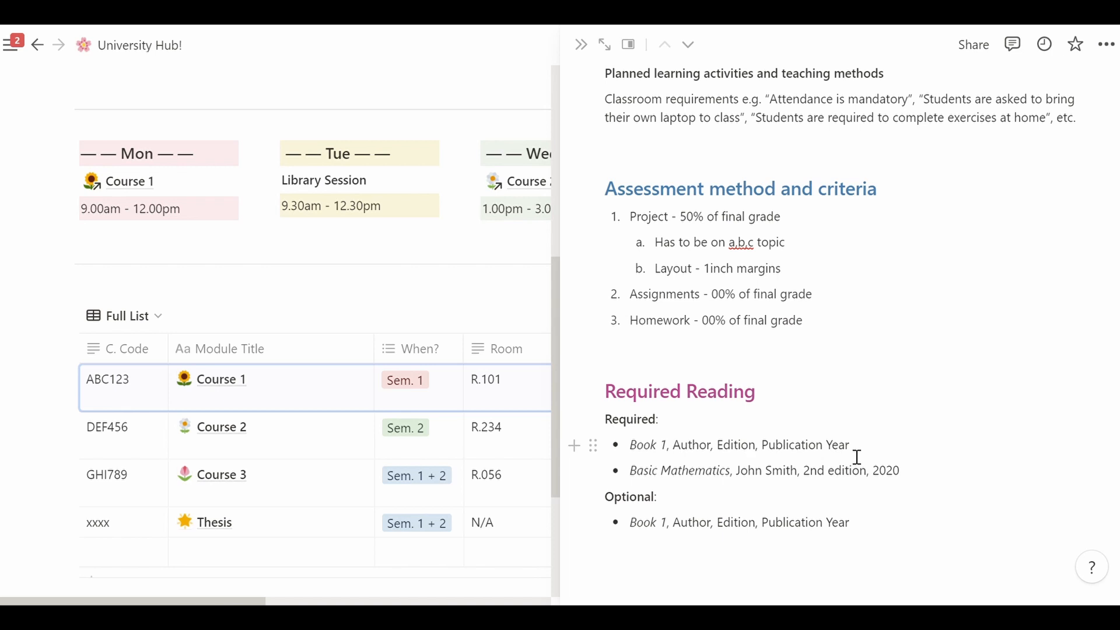
drag(858, 457, 760, 459)
key(Left)
drag(635, 479, 687, 478)
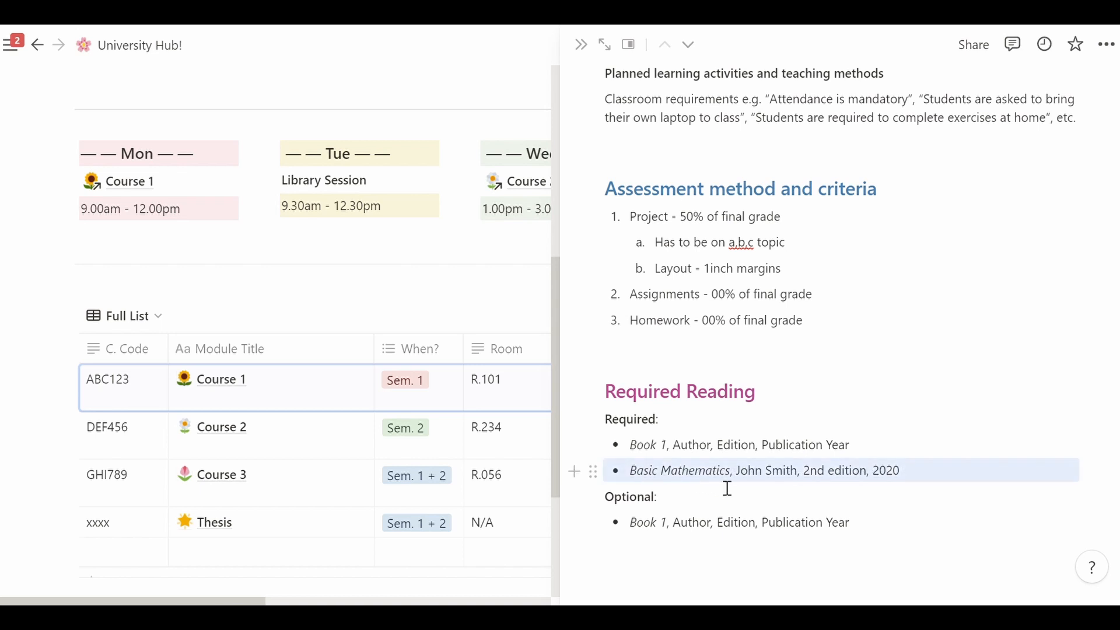
click(670, 483)
drag(739, 485, 807, 484)
click(839, 485)
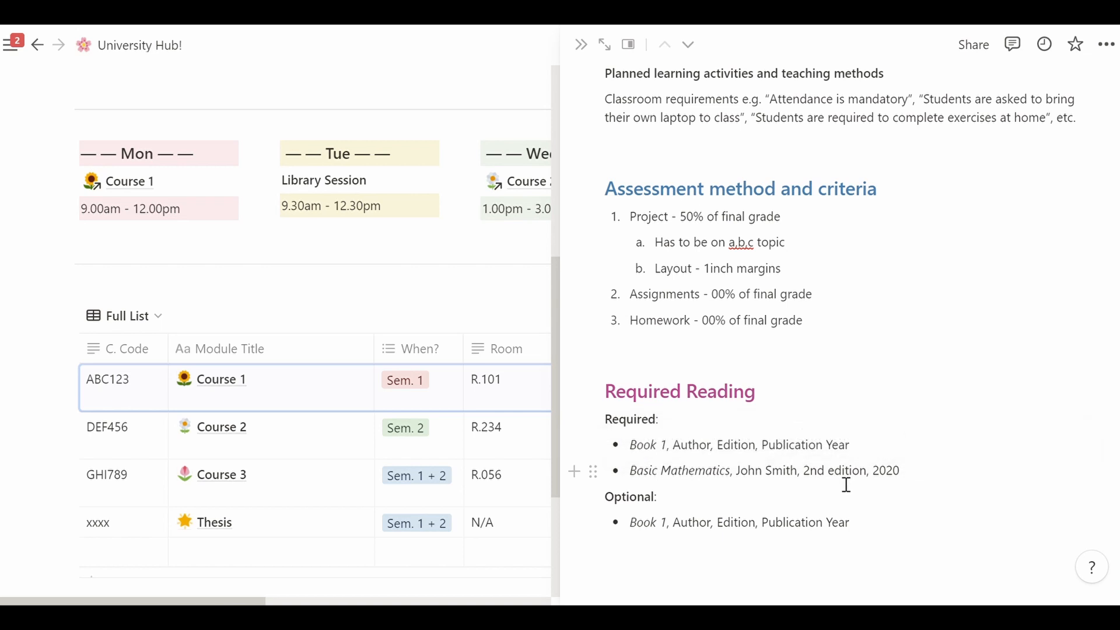
click(932, 485)
scroll(840, 335, up, 15)
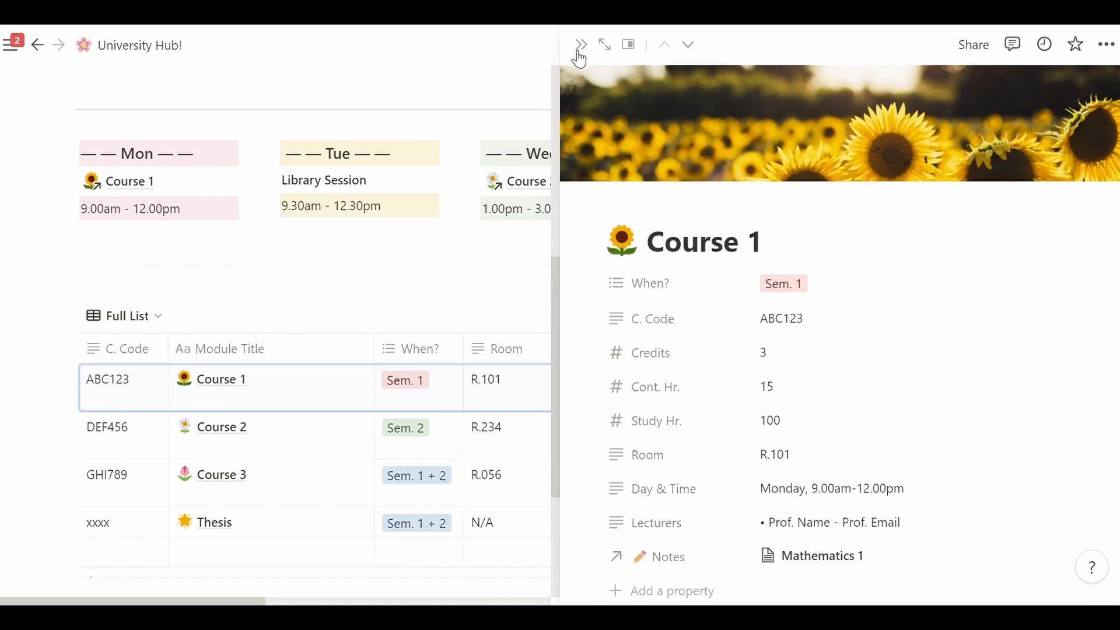
- Close the Course 1 preview, switch to the Sem. 1 & 2 gallery, and briefly reopen Course 1
click(582, 45)
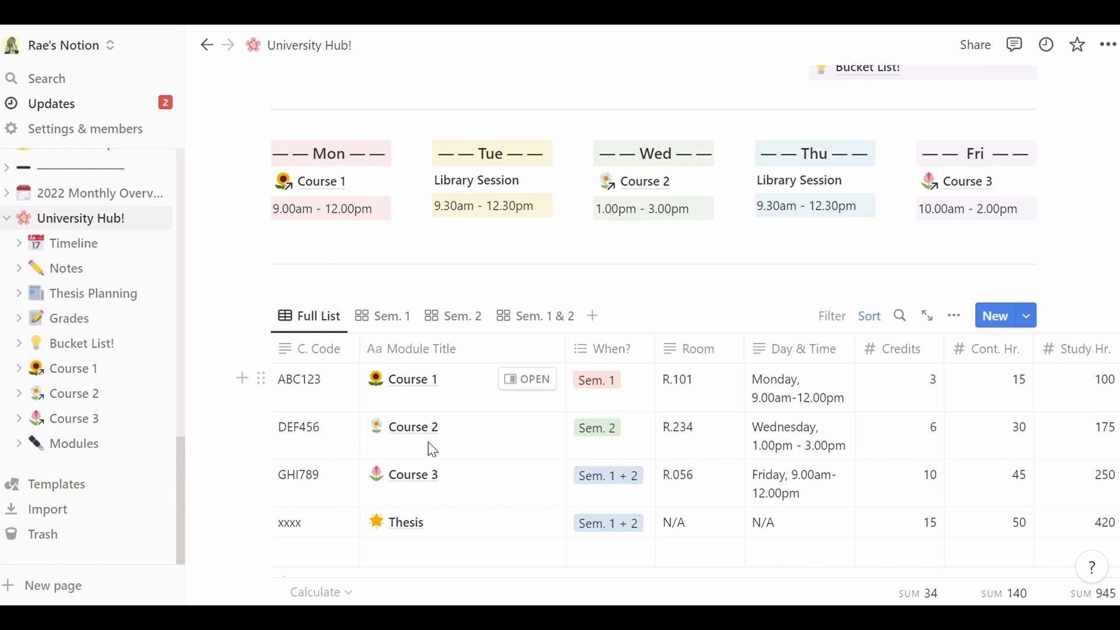
click(544, 318)
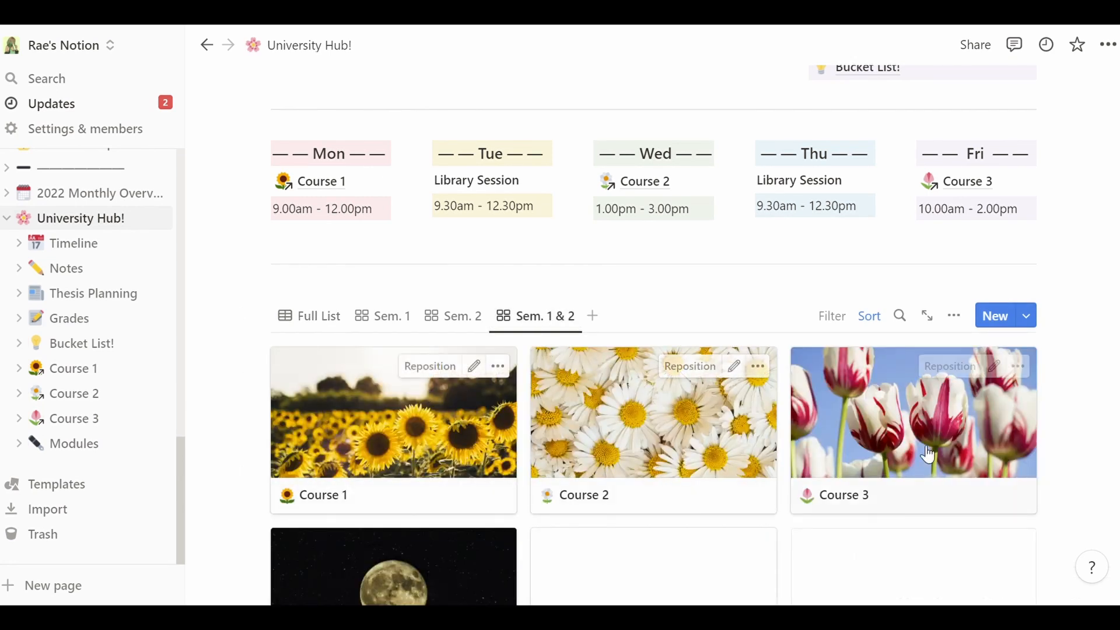
click(437, 420)
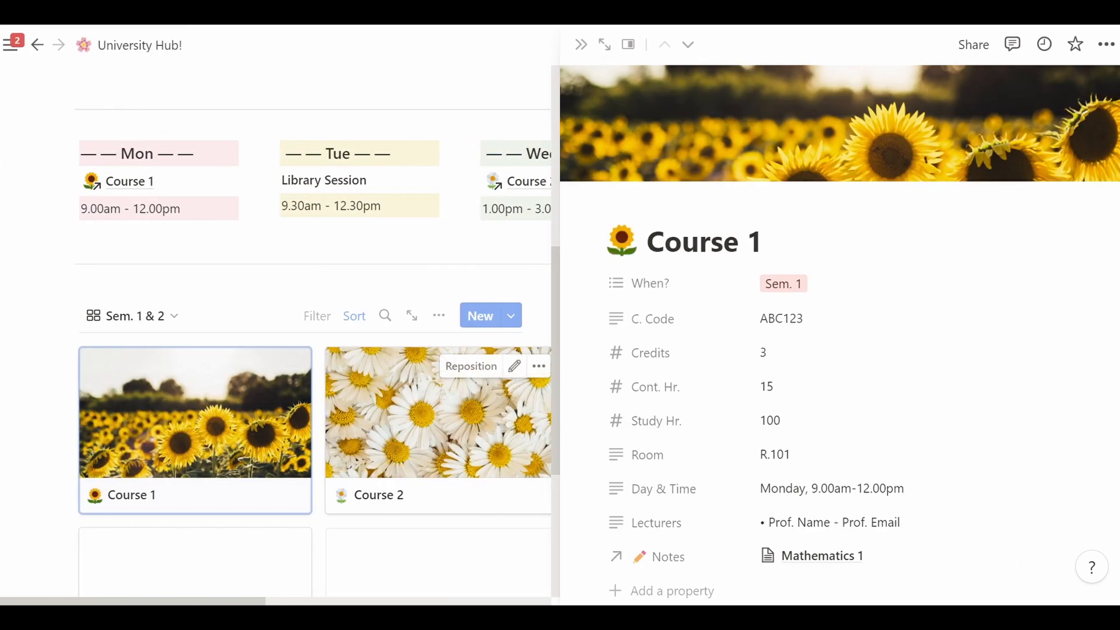
scroll(840, 333, down, 15)
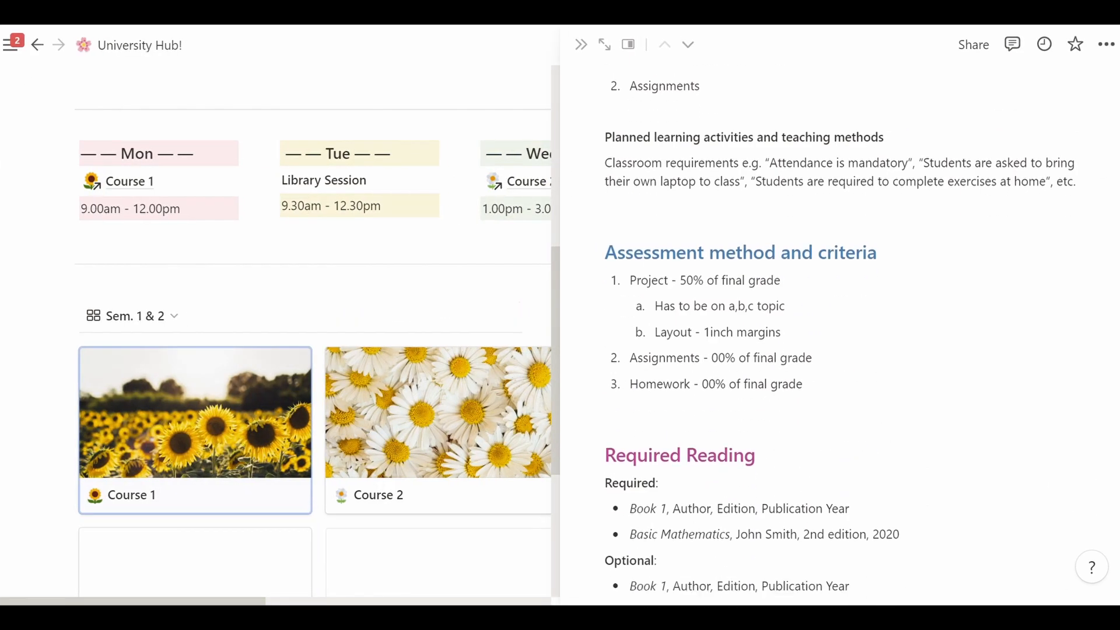
scroll(840, 332, up, 2)
scroll(840, 333, up, 15)
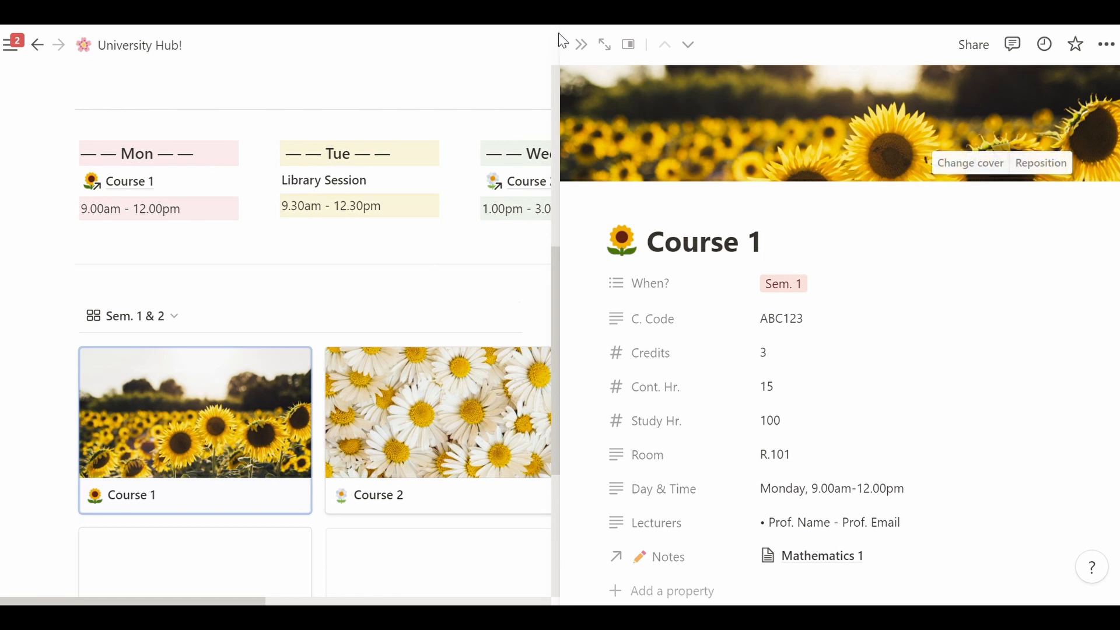
click(581, 45)
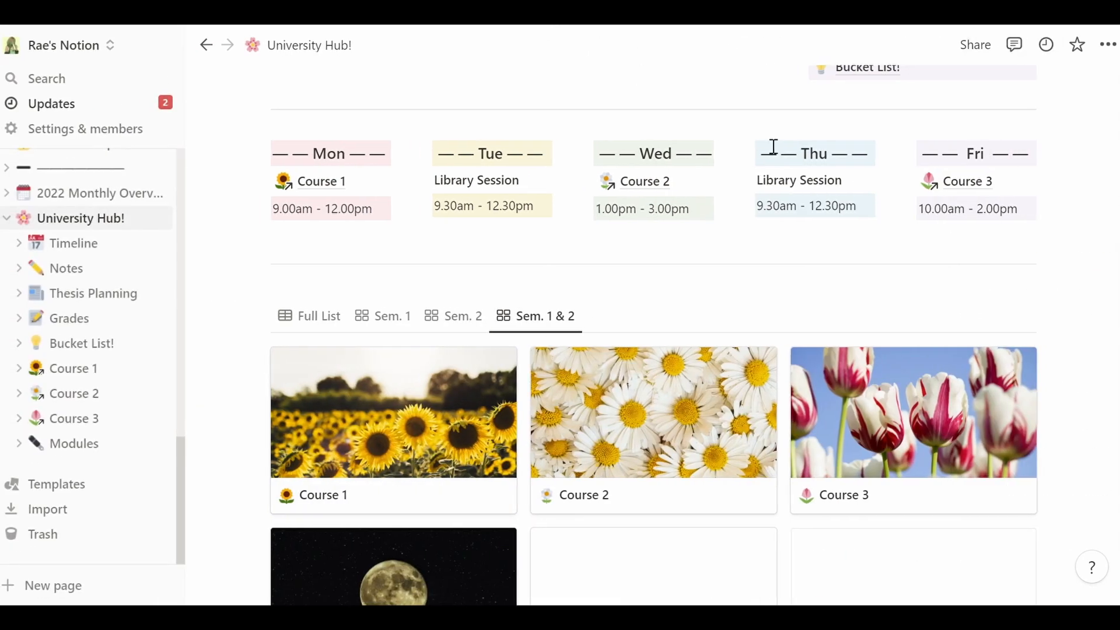
scroll(967, 295, up, 6)
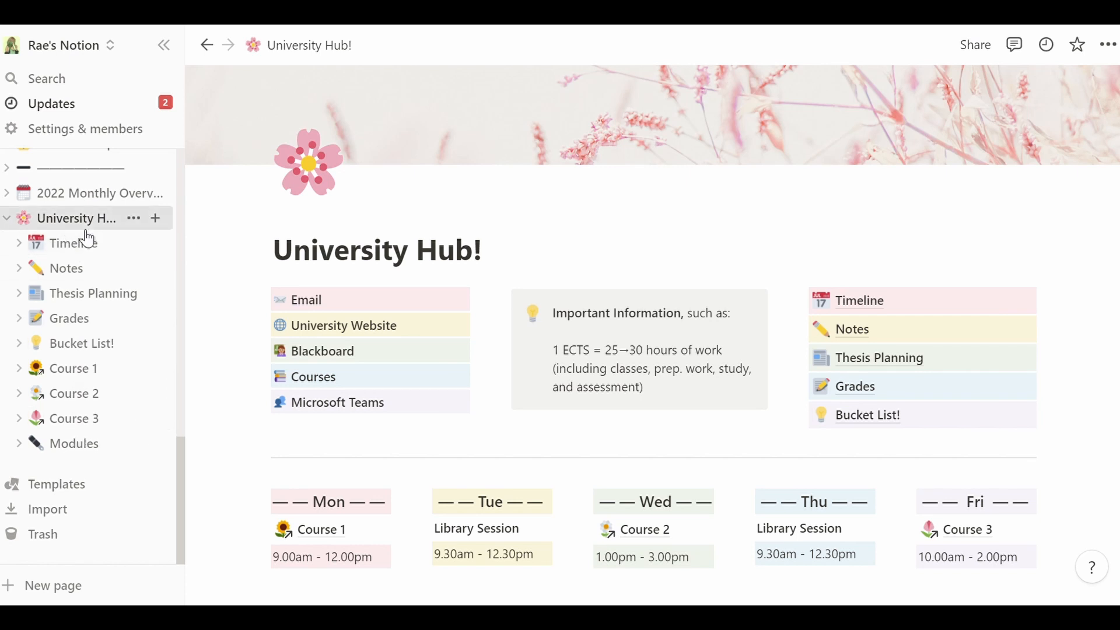
- Open the Timeline page from the sidebar and scroll down to the University Calendar table
click(90, 254)
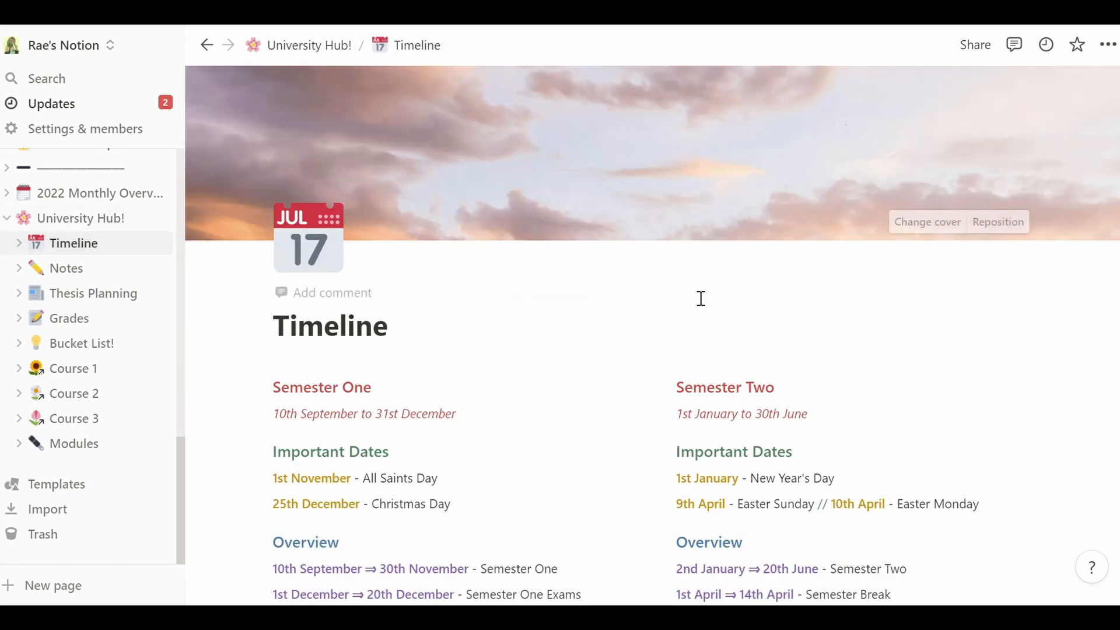
scroll(652, 333, down, 3)
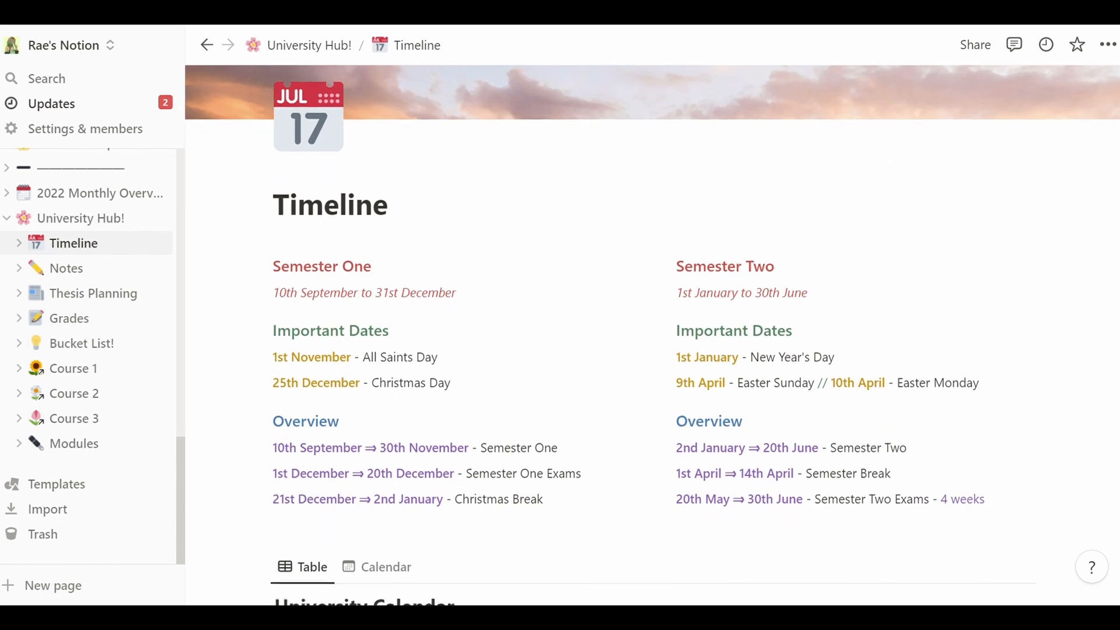
scroll(652, 333, down, 1)
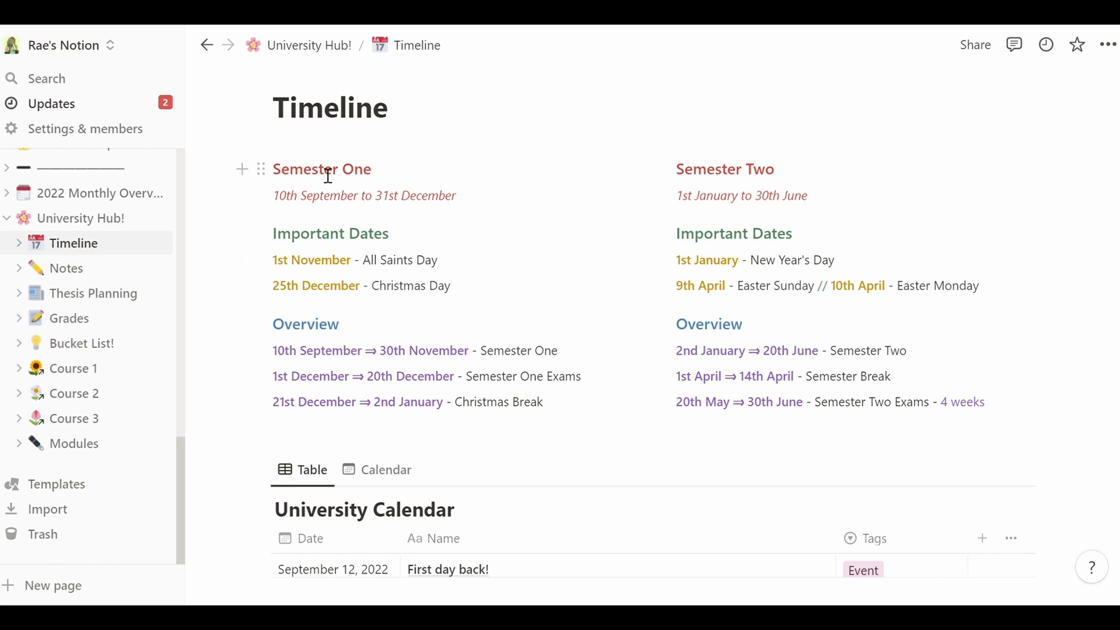
drag(284, 206, 475, 212)
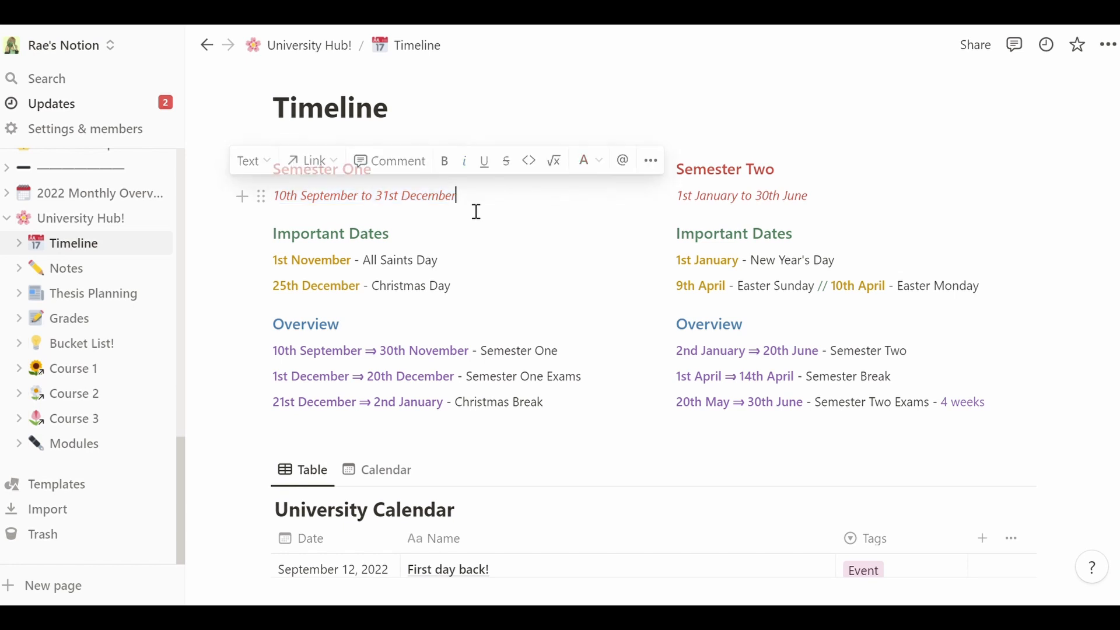
click(400, 200)
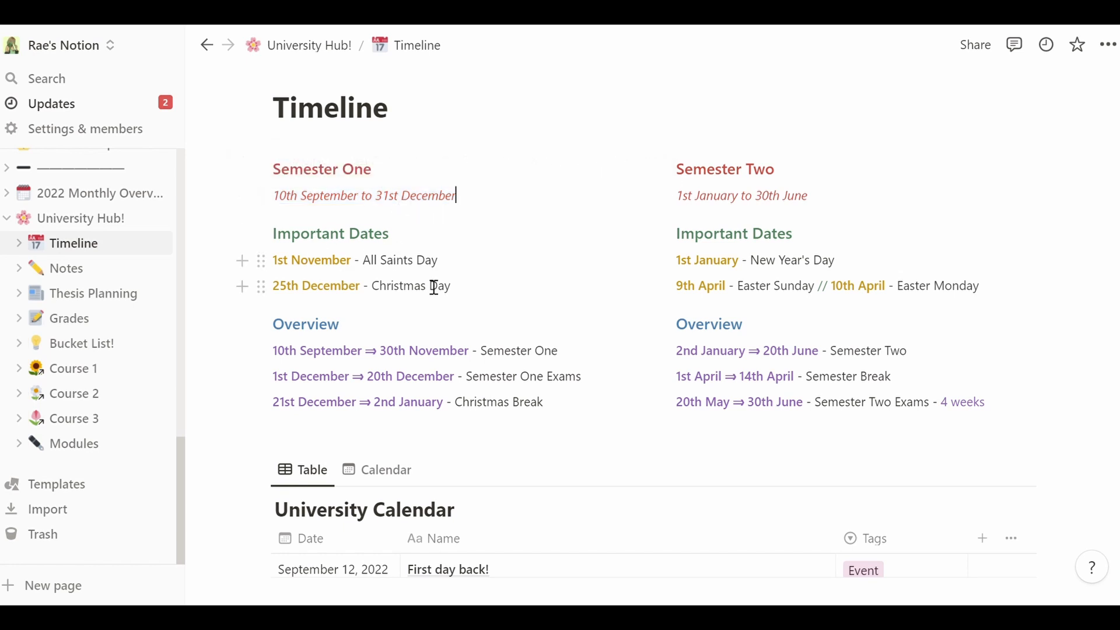
drag(468, 292, 298, 268)
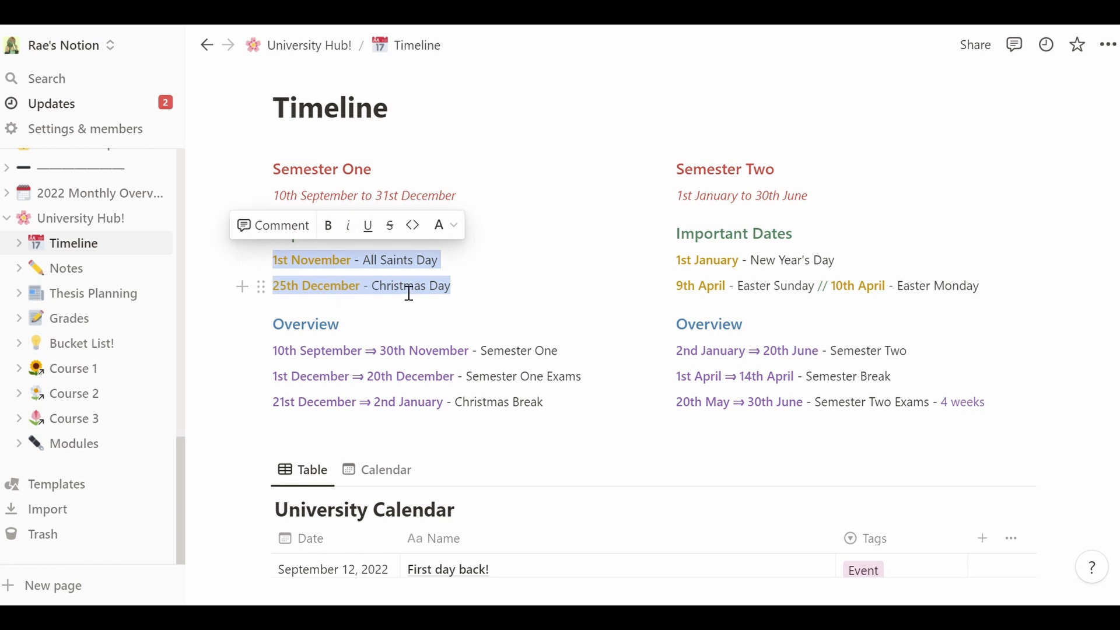
click(453, 260)
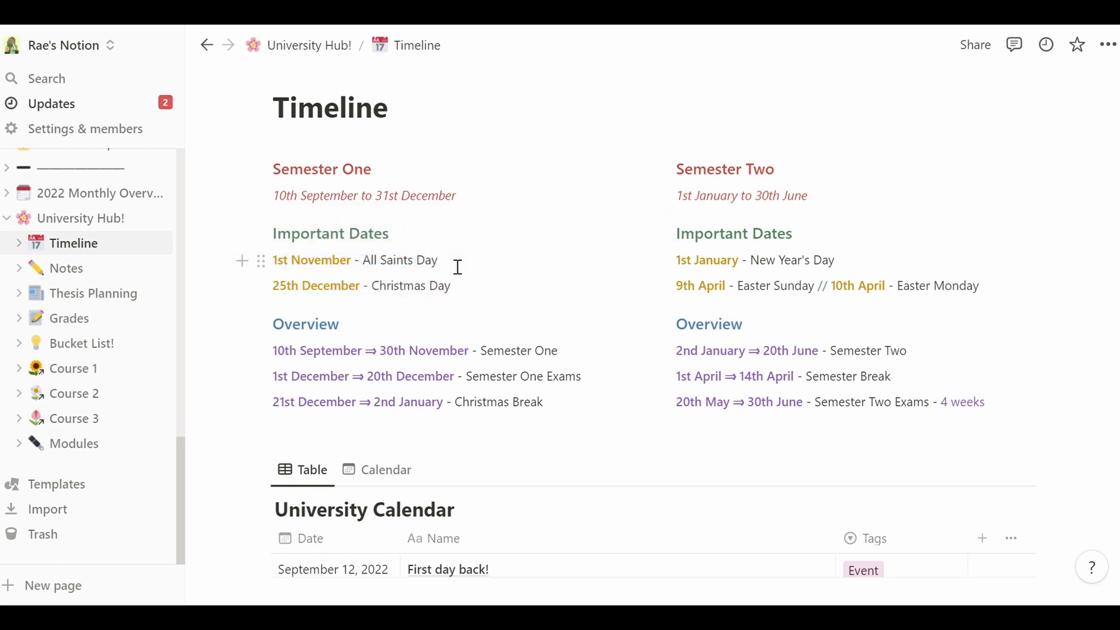
click(261, 261)
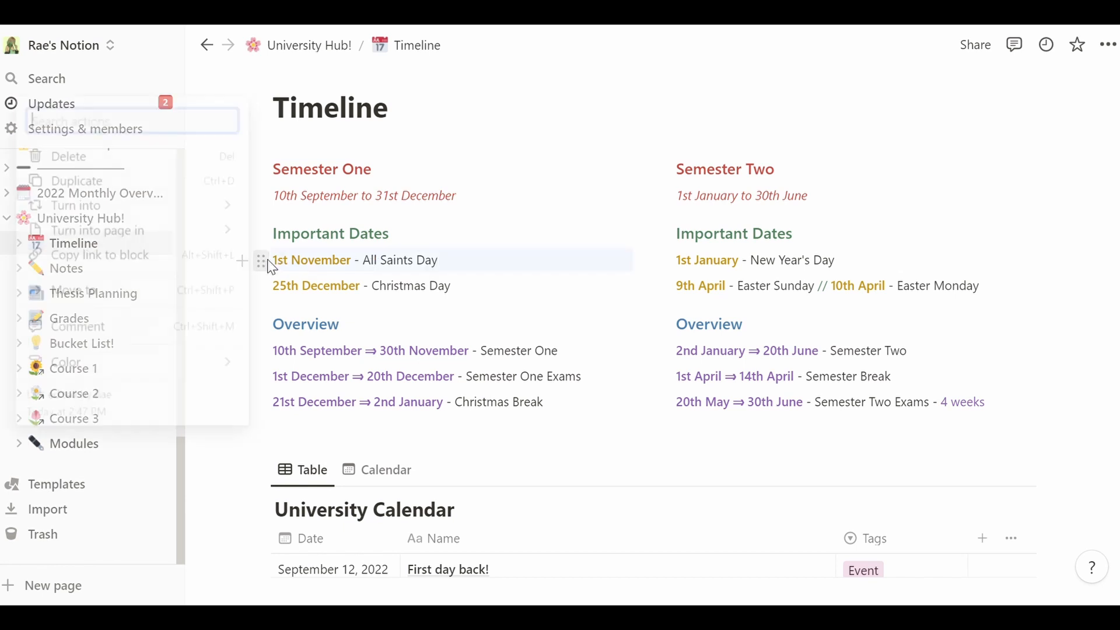
key(Escape)
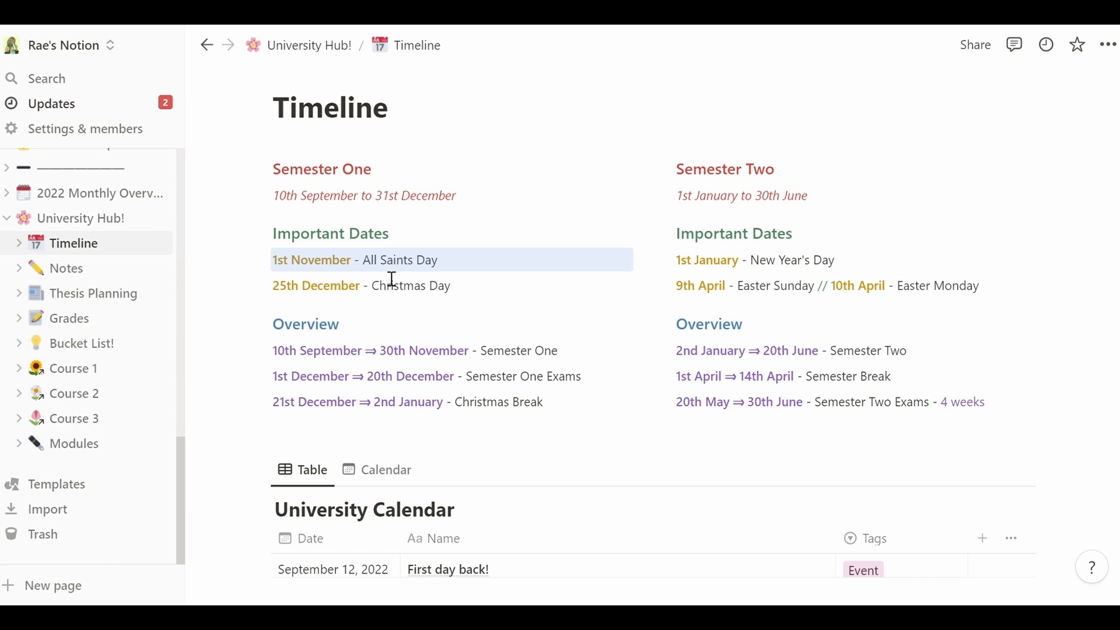
click(466, 269)
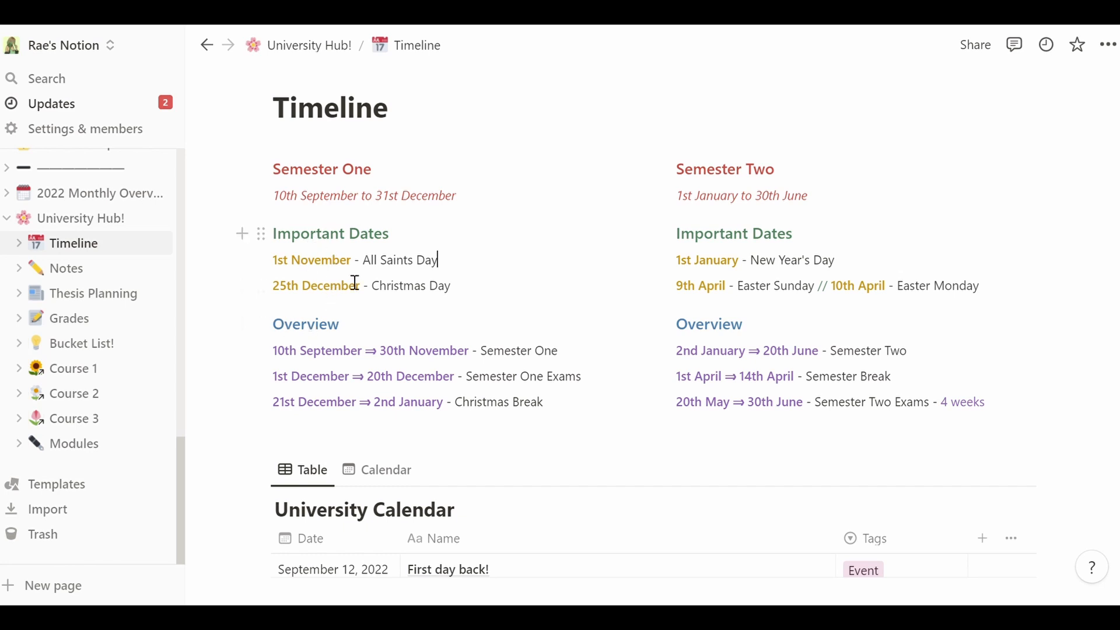
click(261, 324)
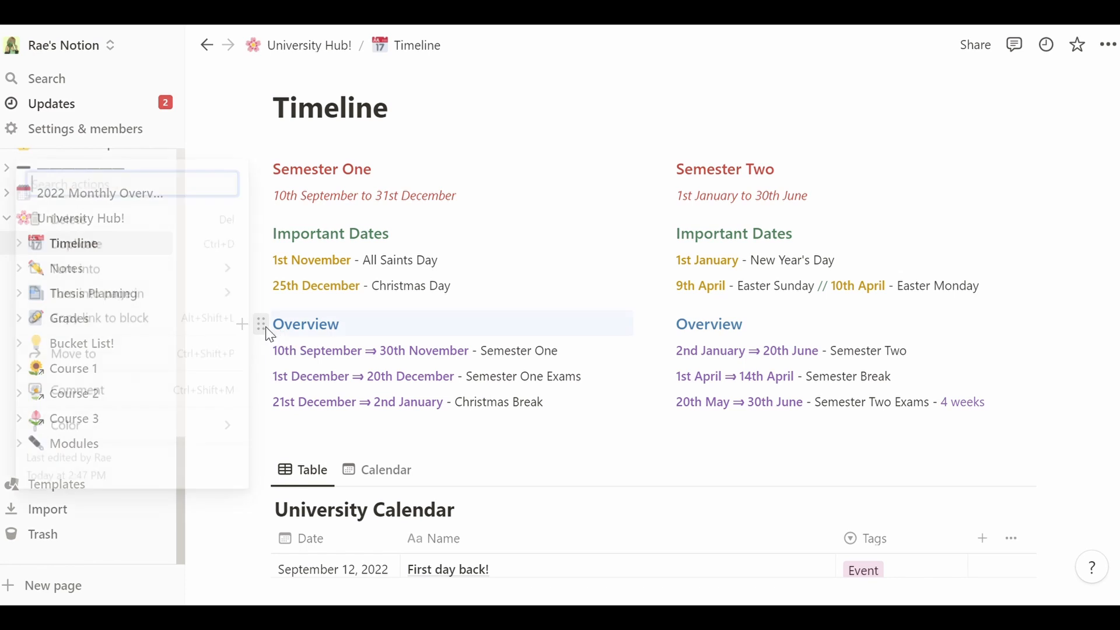
click(340, 341)
click(377, 335)
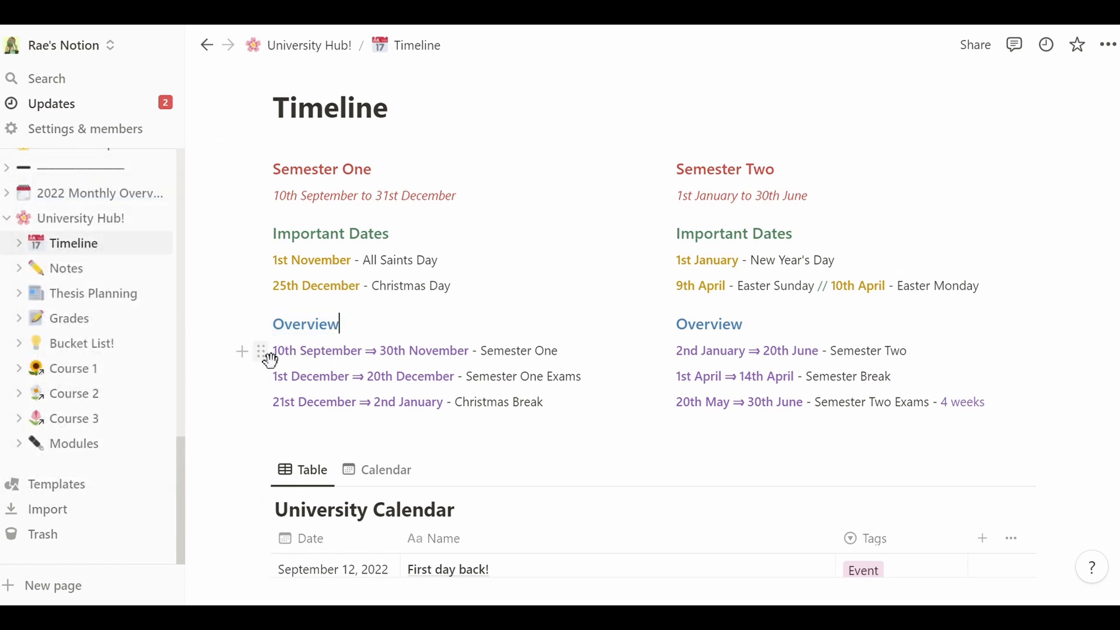
click(261, 196)
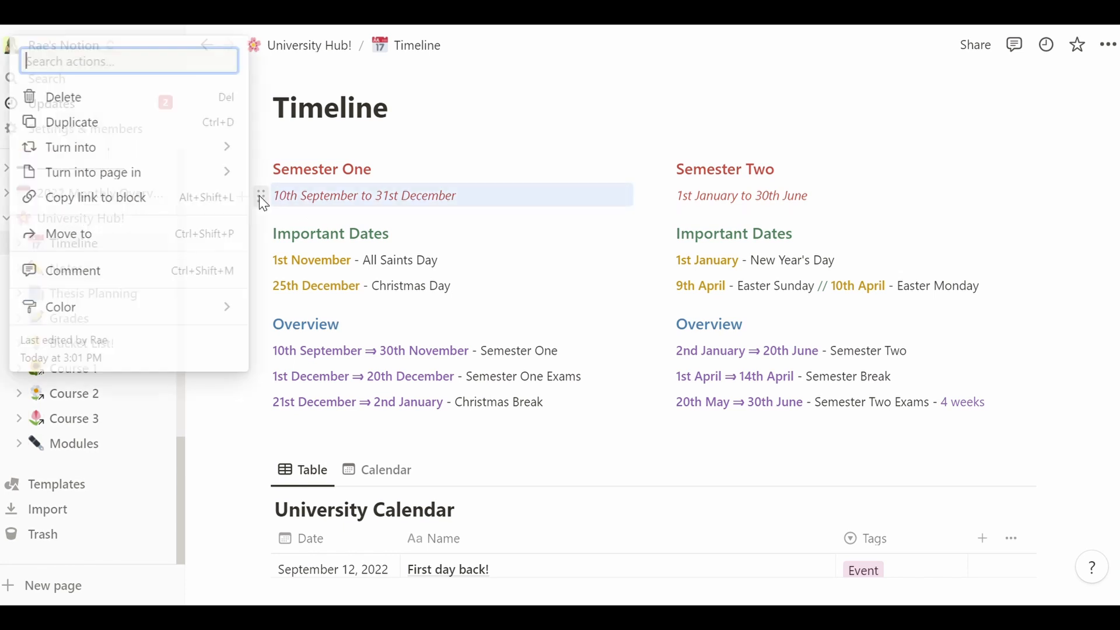
key(Escape)
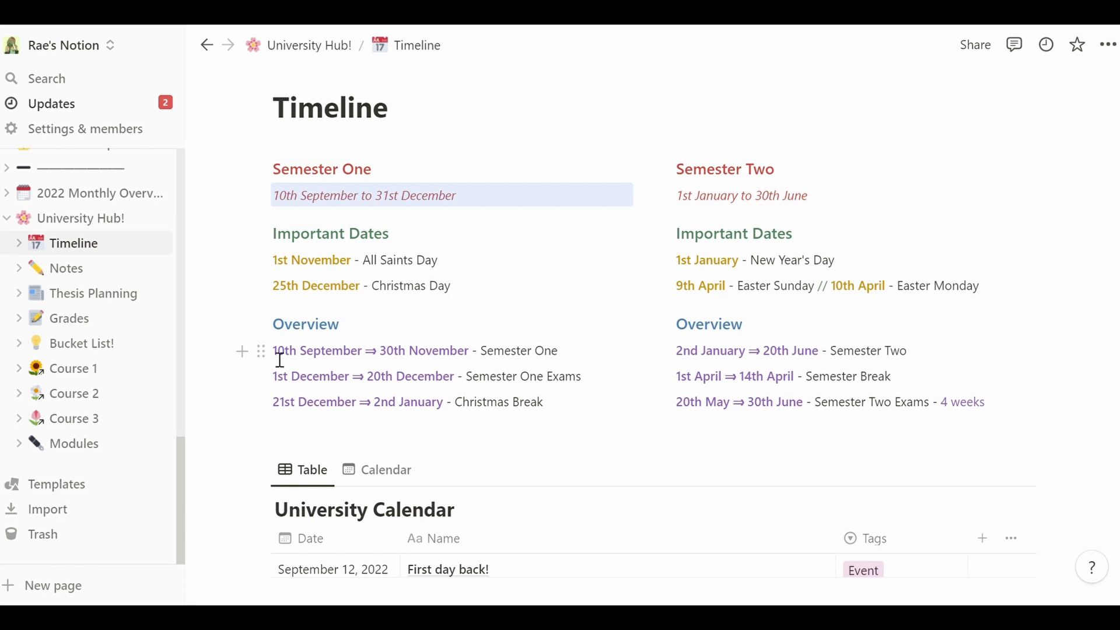
click(262, 352)
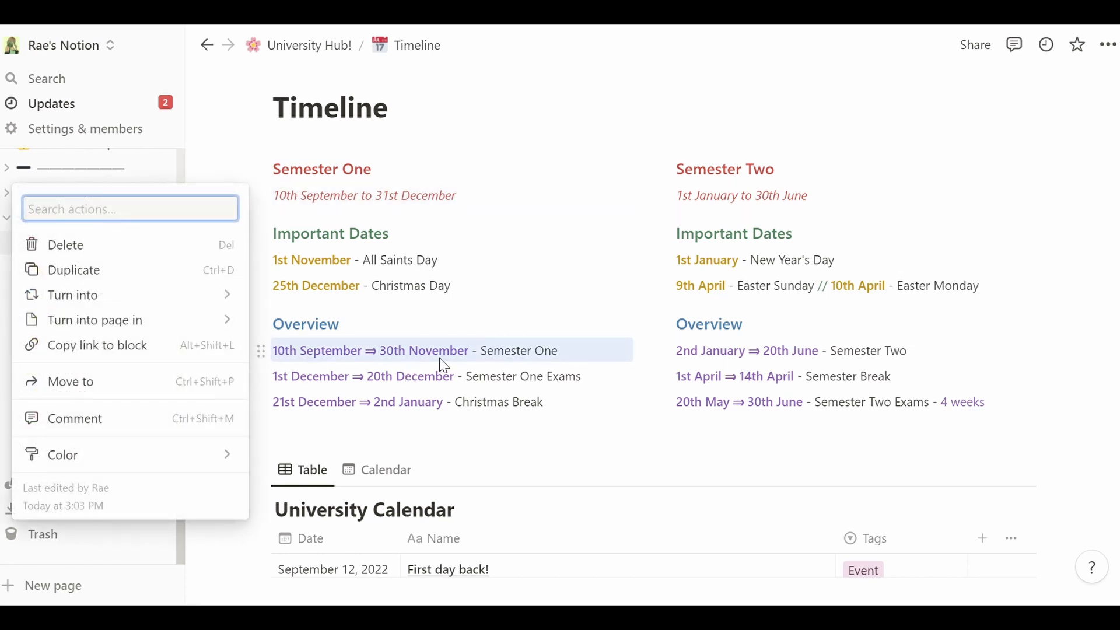
key(Escape)
click(262, 378)
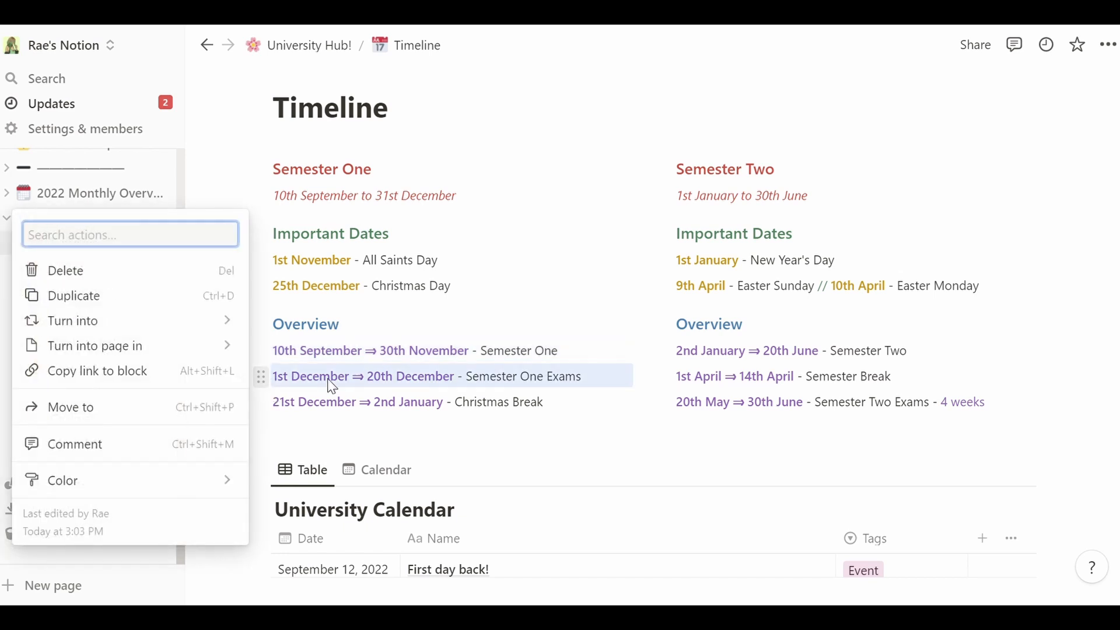
key(Escape)
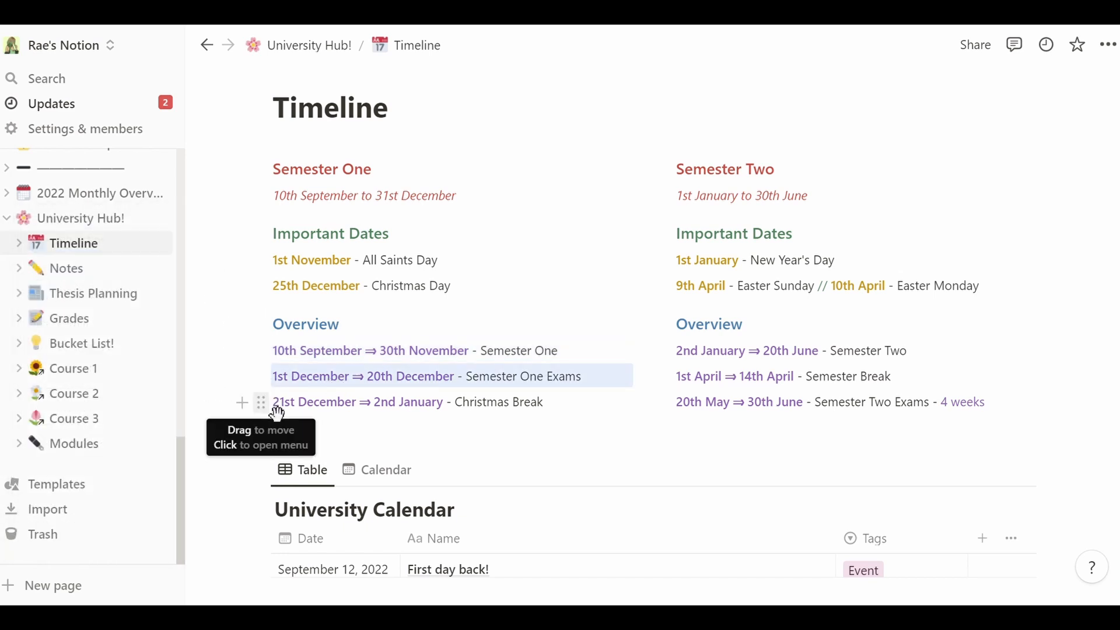
click(262, 404)
key(Escape)
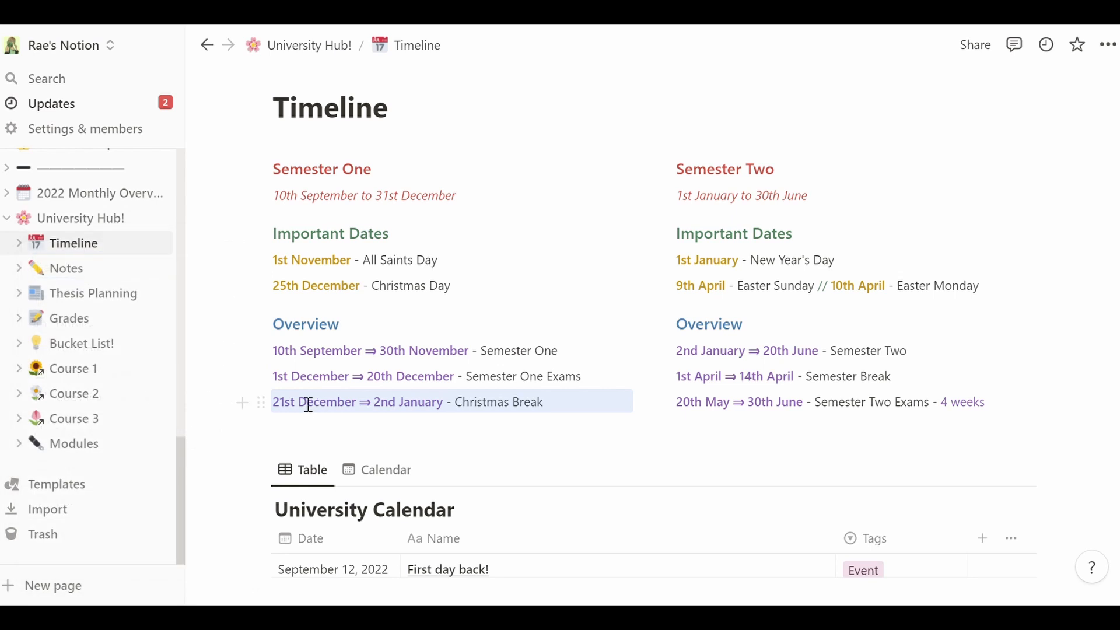
click(559, 410)
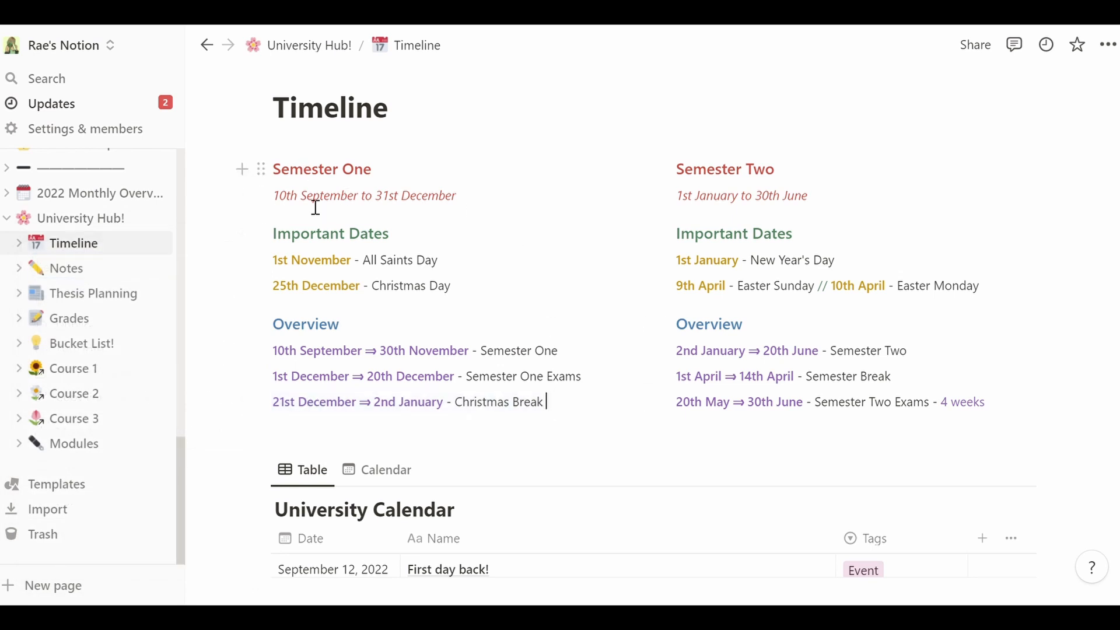
mouse_move(736, 146)
mouse_down()
mouse_move(748, 425)
mouse_move(741, 150)
mouse_up()
- Scroll to the University Calendar and open the Tags choices for the First day back! row
scroll(652, 324, down, 3)
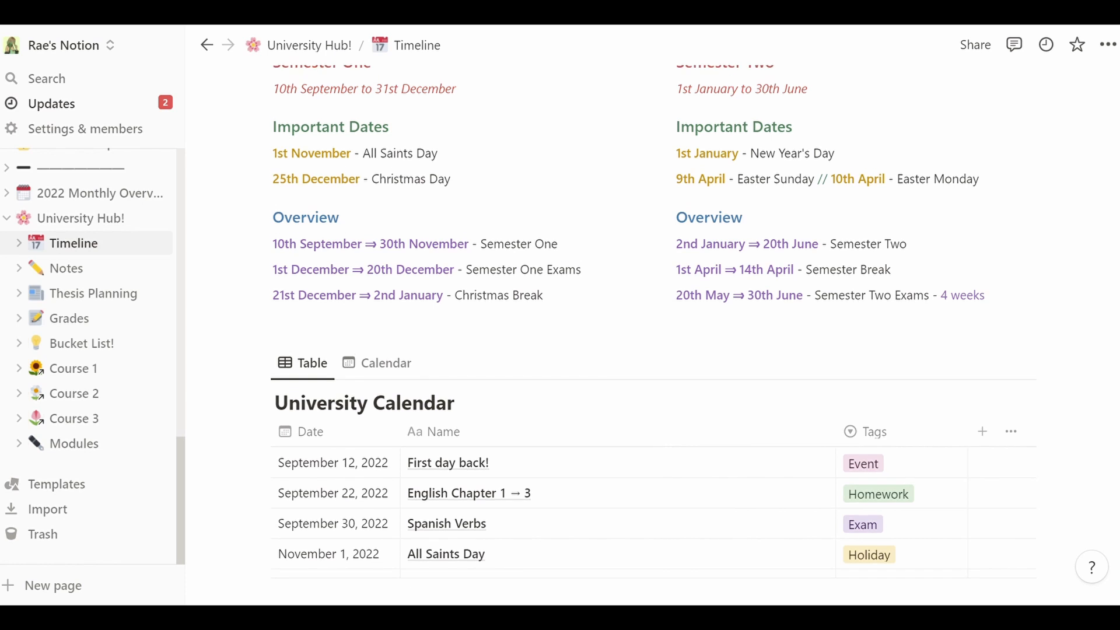
scroll(653, 323, down, 1)
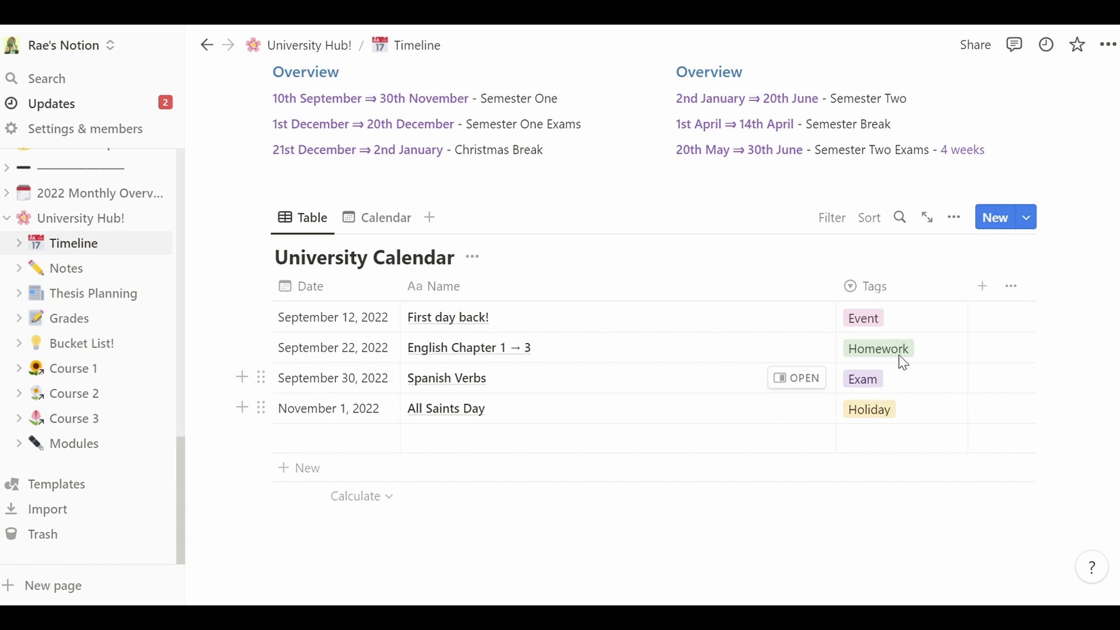
click(913, 318)
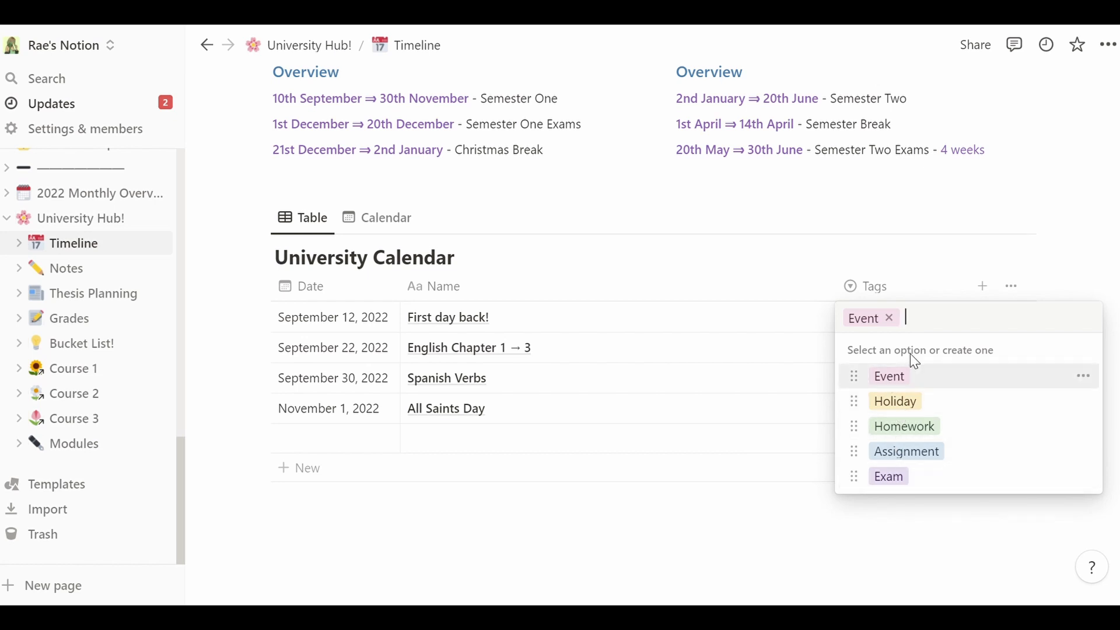
- Create a temporary 'Add more' tag, then delete it, leaving First day back! tagged Event
text(Add more)
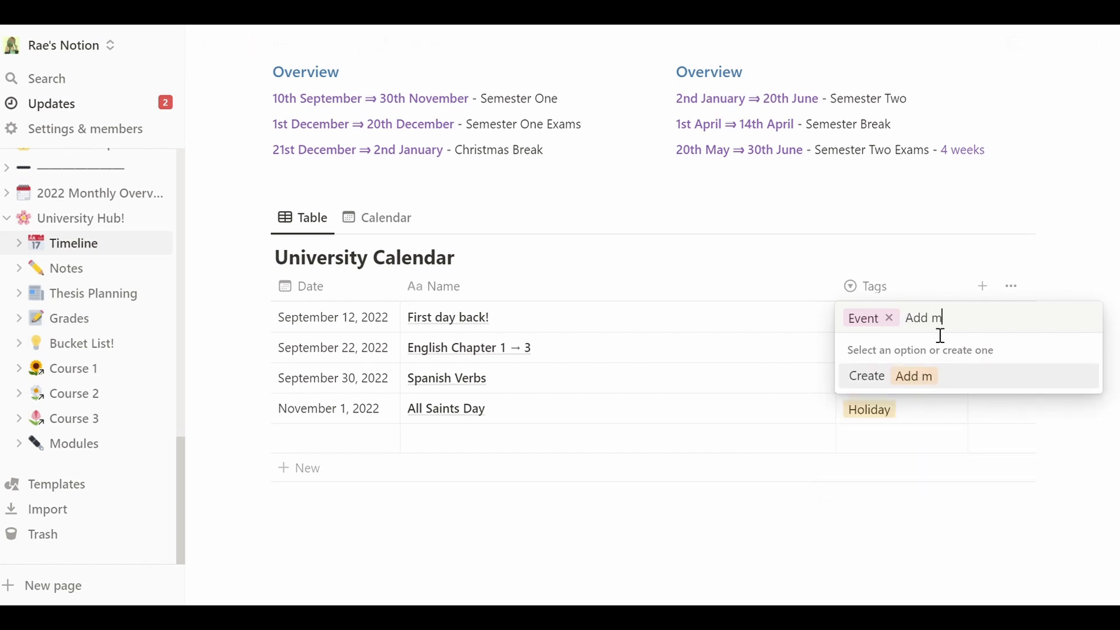
key(Return)
click(905, 324)
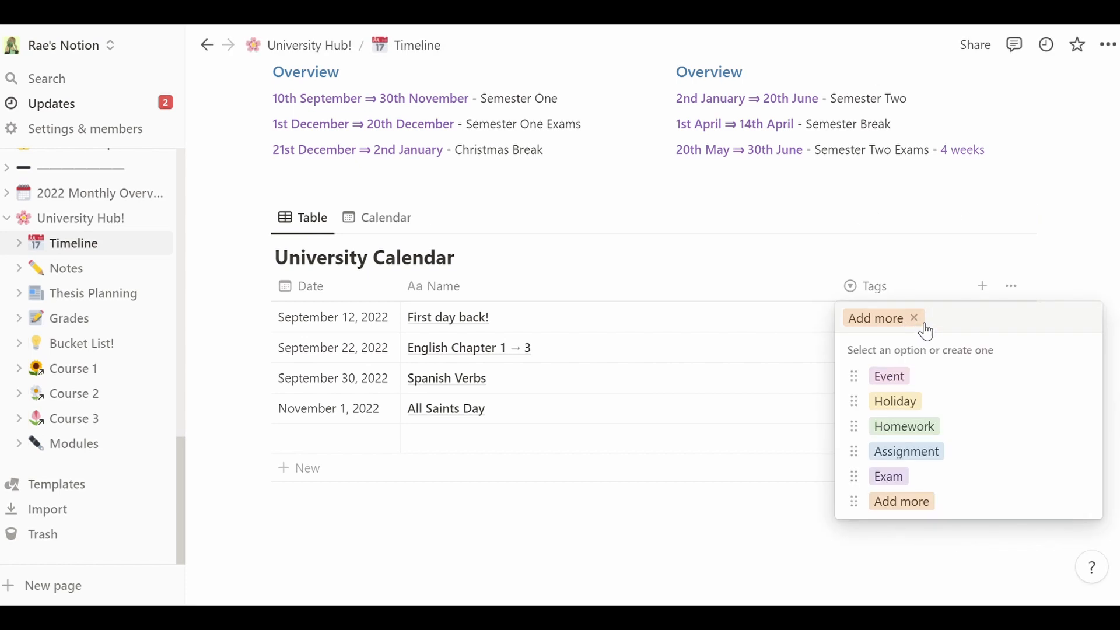
click(1085, 502)
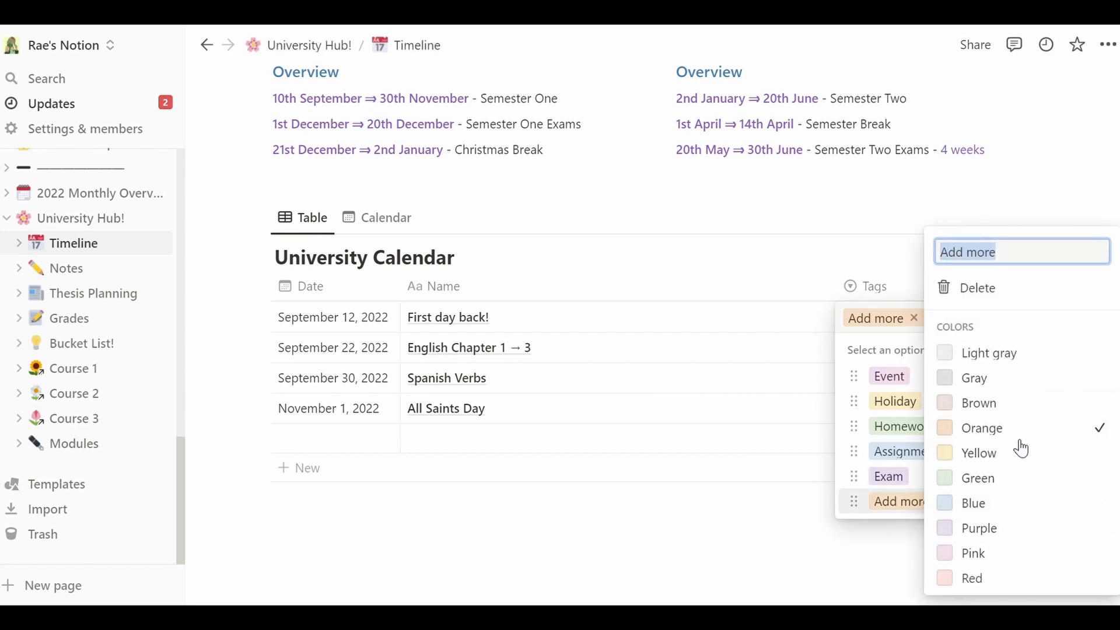
click(978, 288)
click(678, 337)
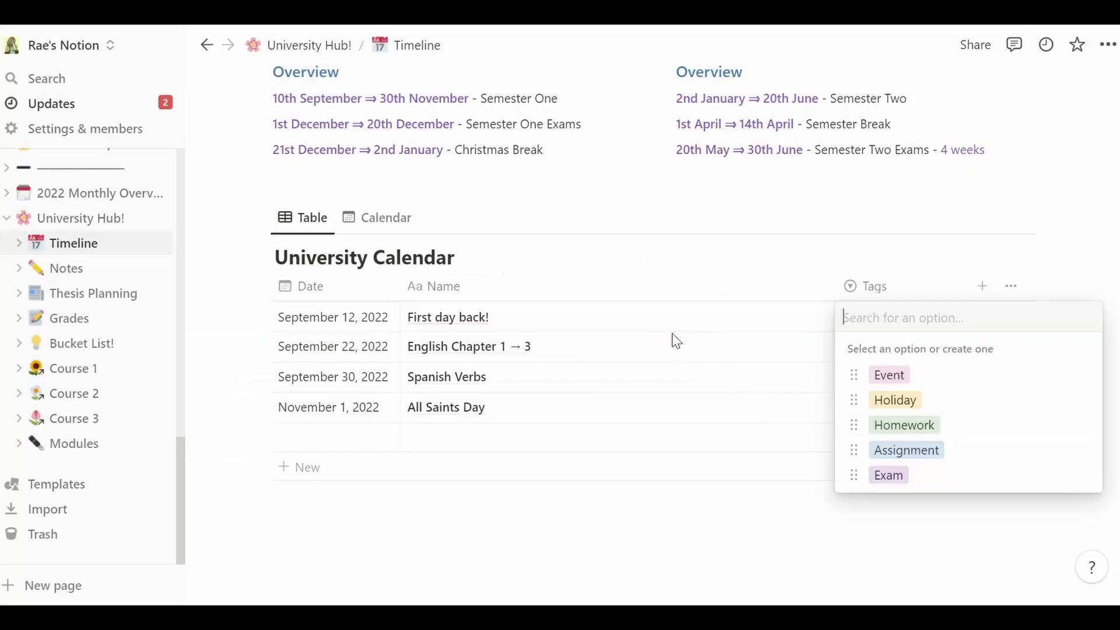
click(890, 375)
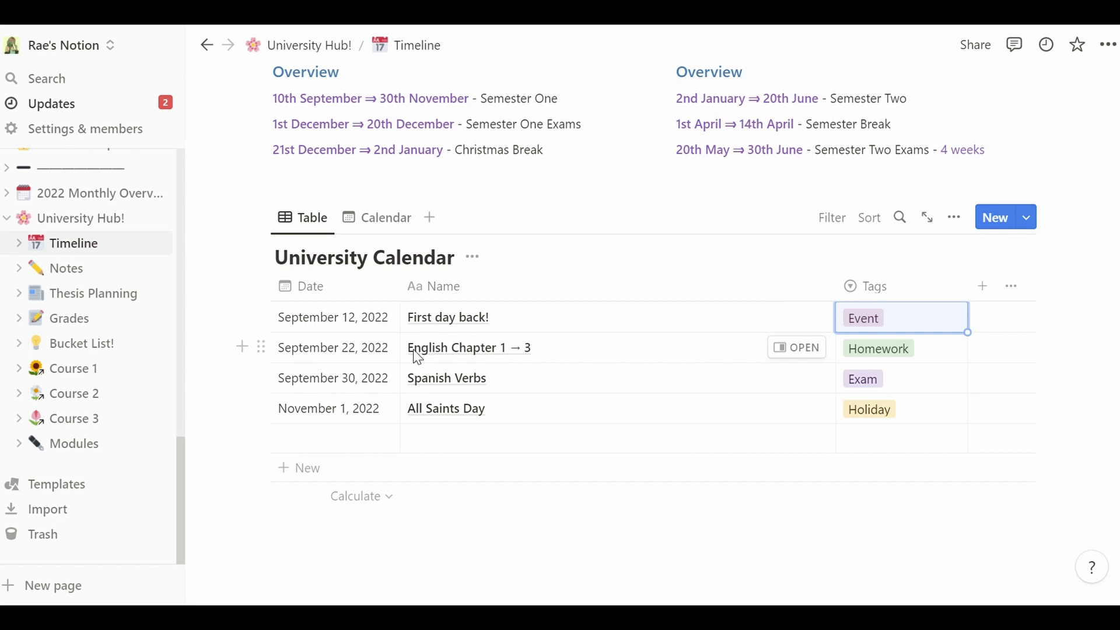
- Click into the English Chapter 1 → 3 and Spanish Verbs names, then stop editing
click(590, 357)
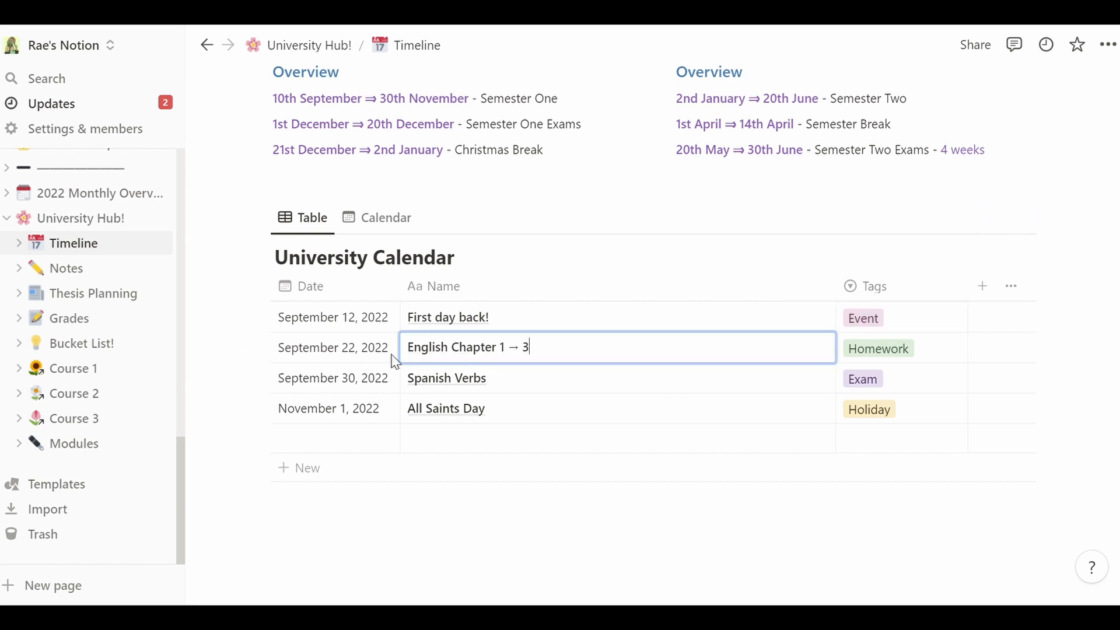
click(532, 390)
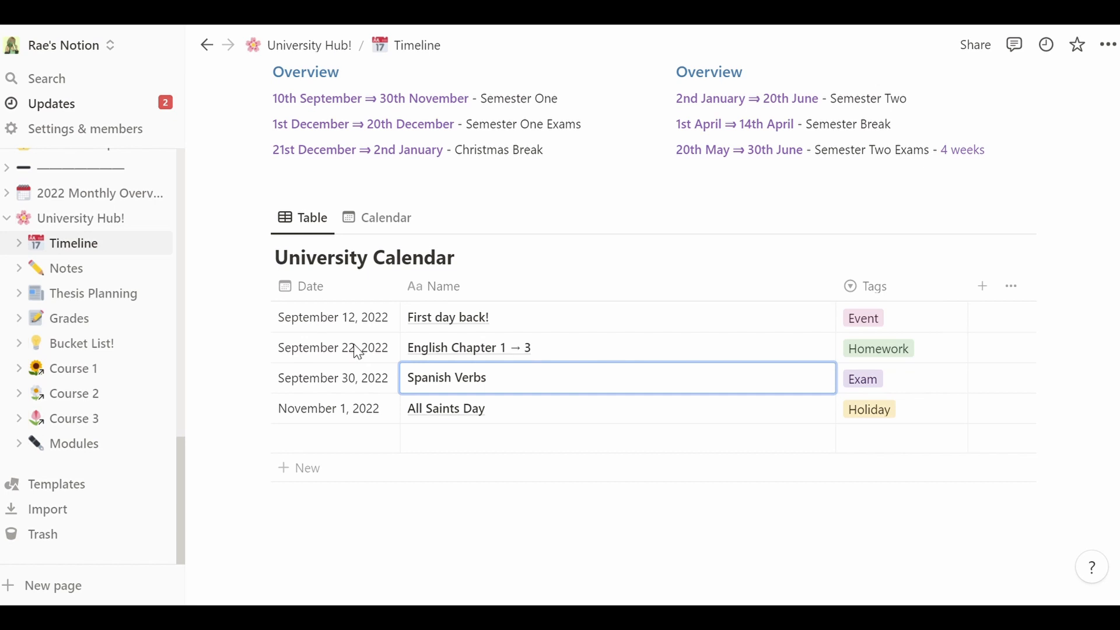
key(Escape)
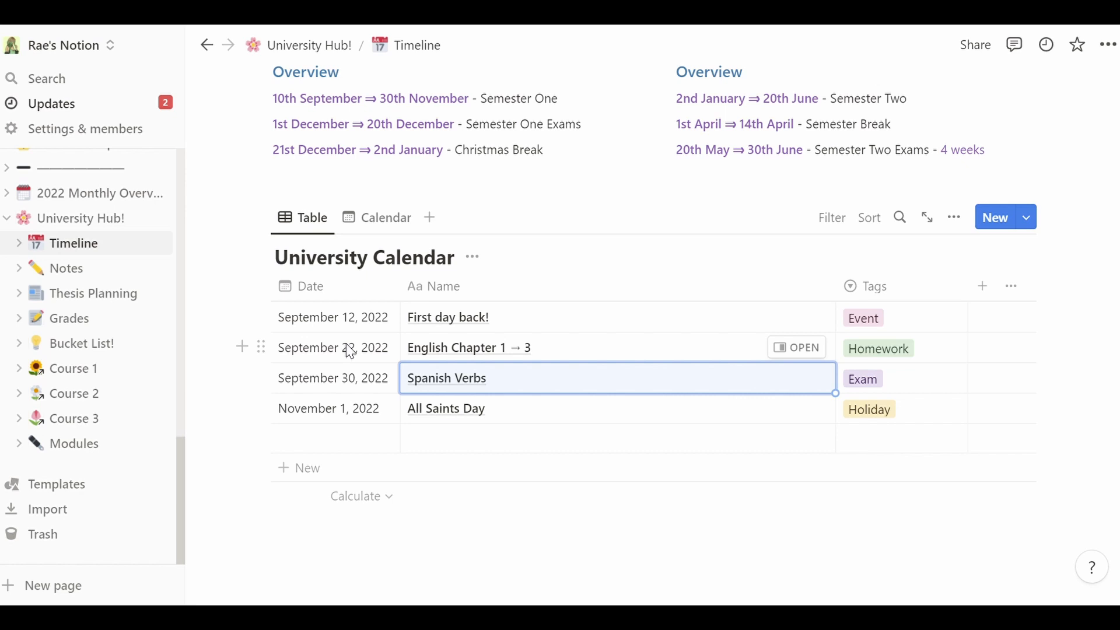
- Add a '1 week before (9:00 AM)' reminder to English Chapter 1 → 3's September 22, 2022 date
click(329, 350)
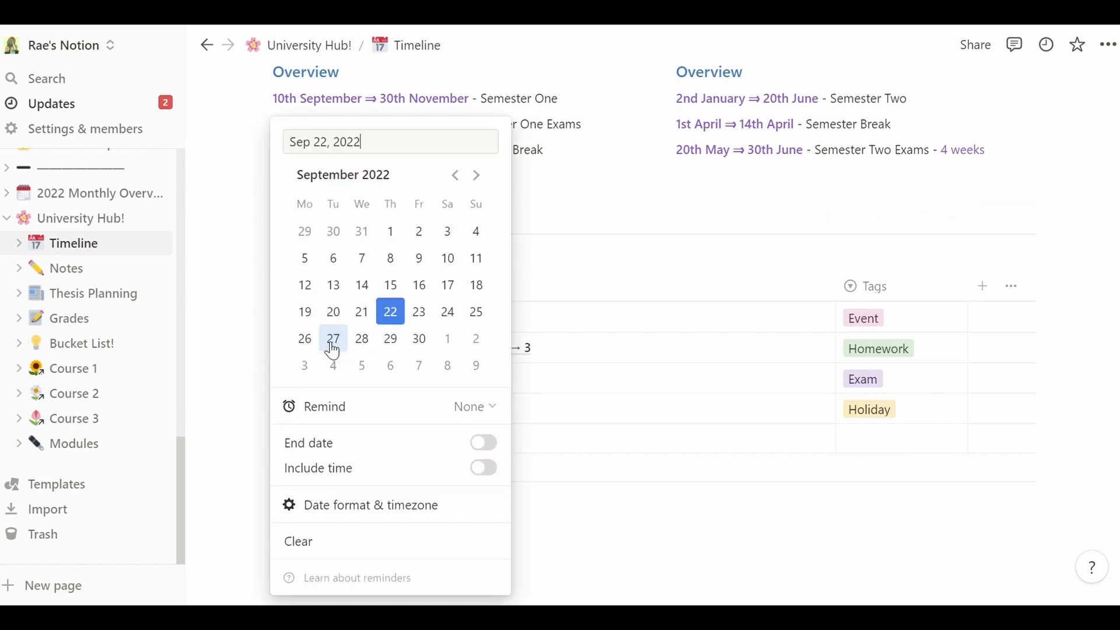
click(465, 412)
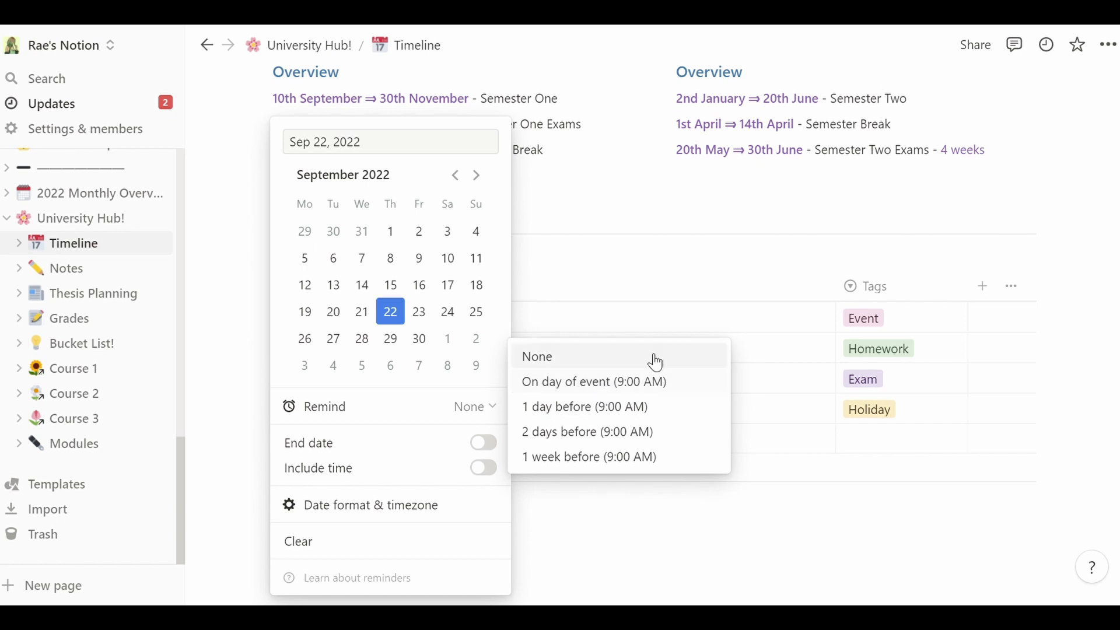
click(688, 335)
click(688, 335)
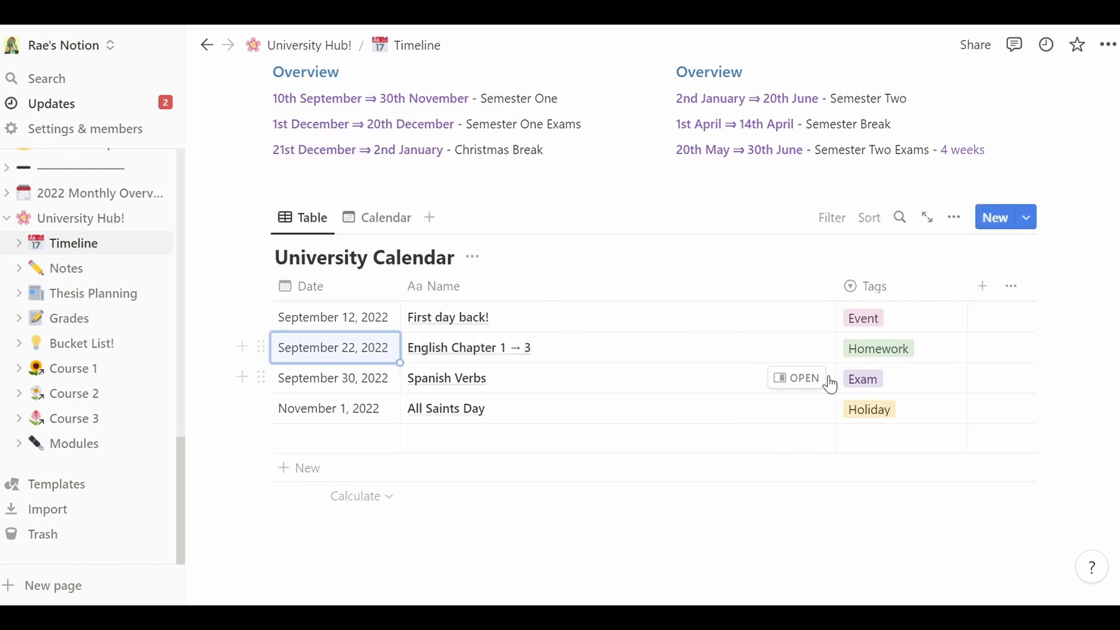
click(376, 350)
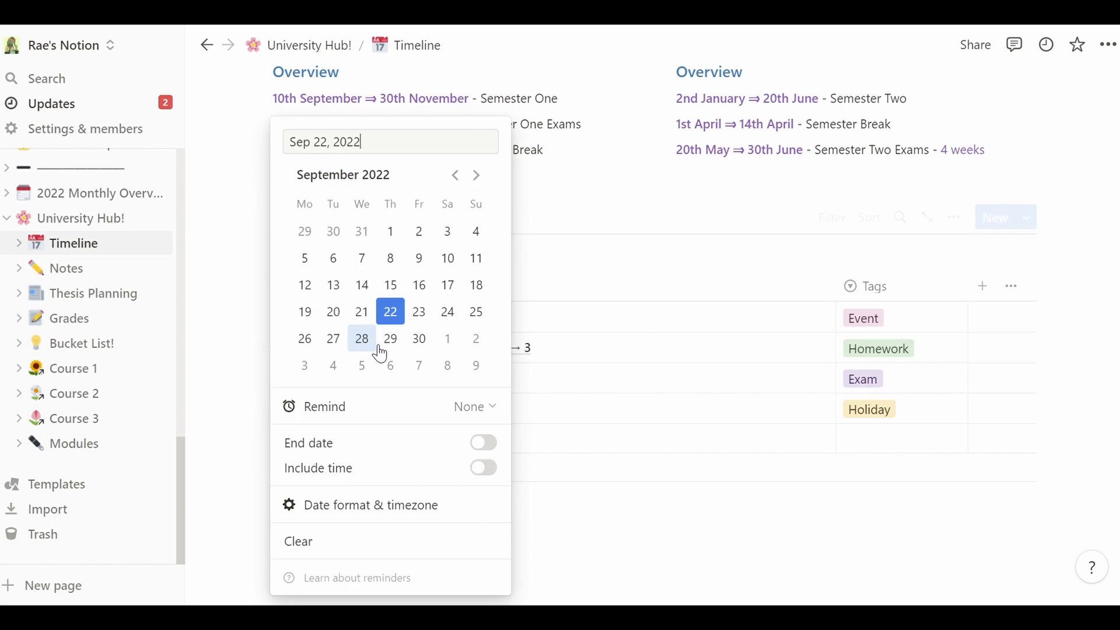
click(491, 407)
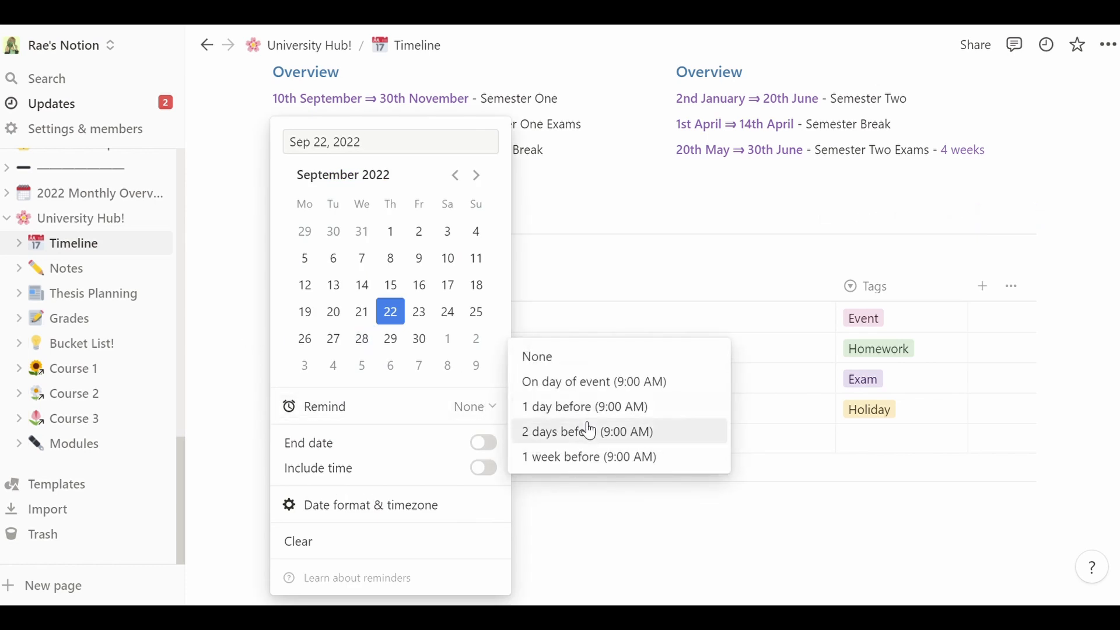
click(592, 459)
key(Escape)
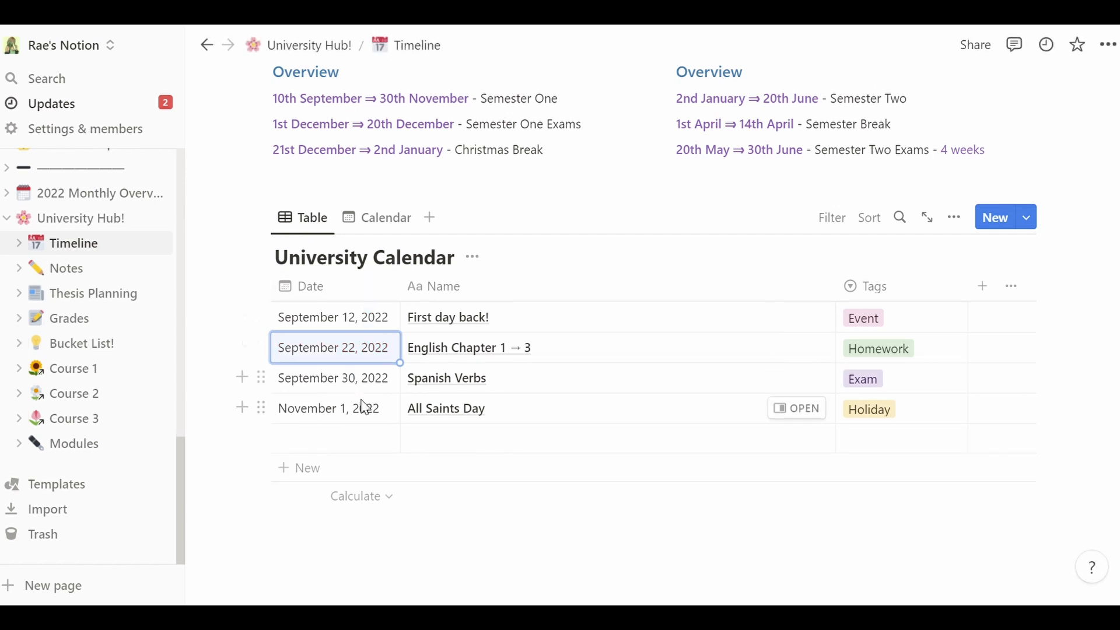
click(378, 227)
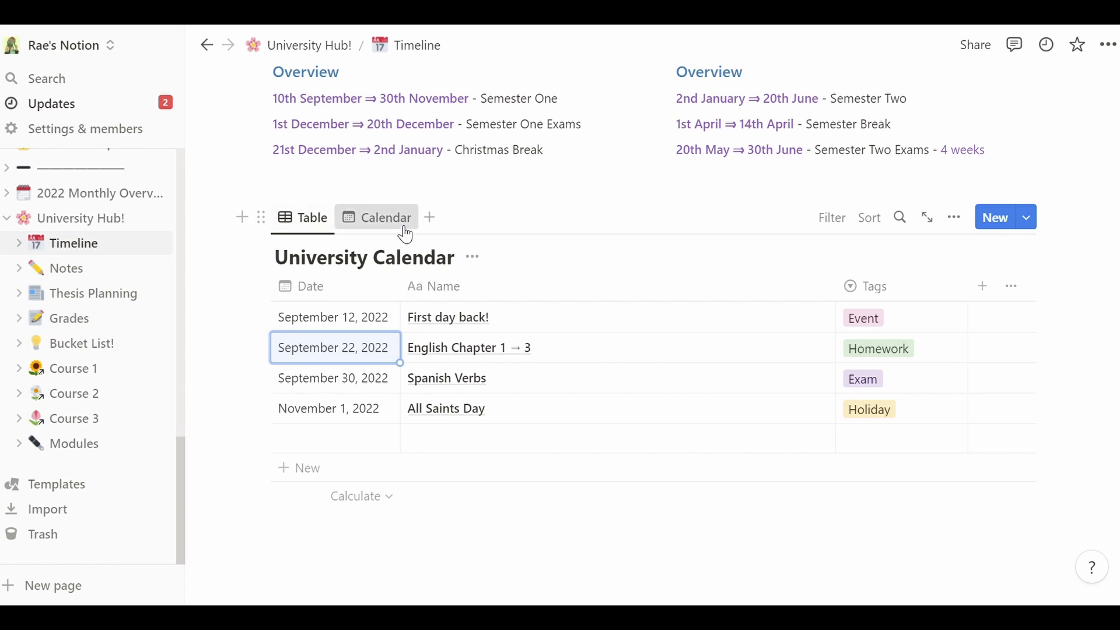
scroll(709, 431, down, 7)
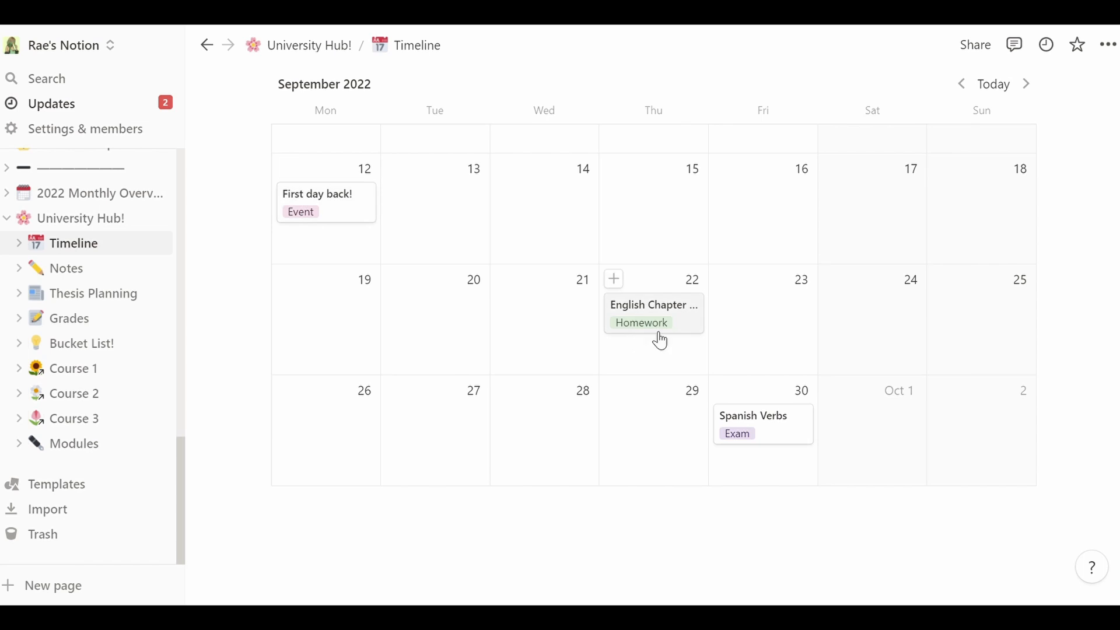
scroll(775, 431, up, 3)
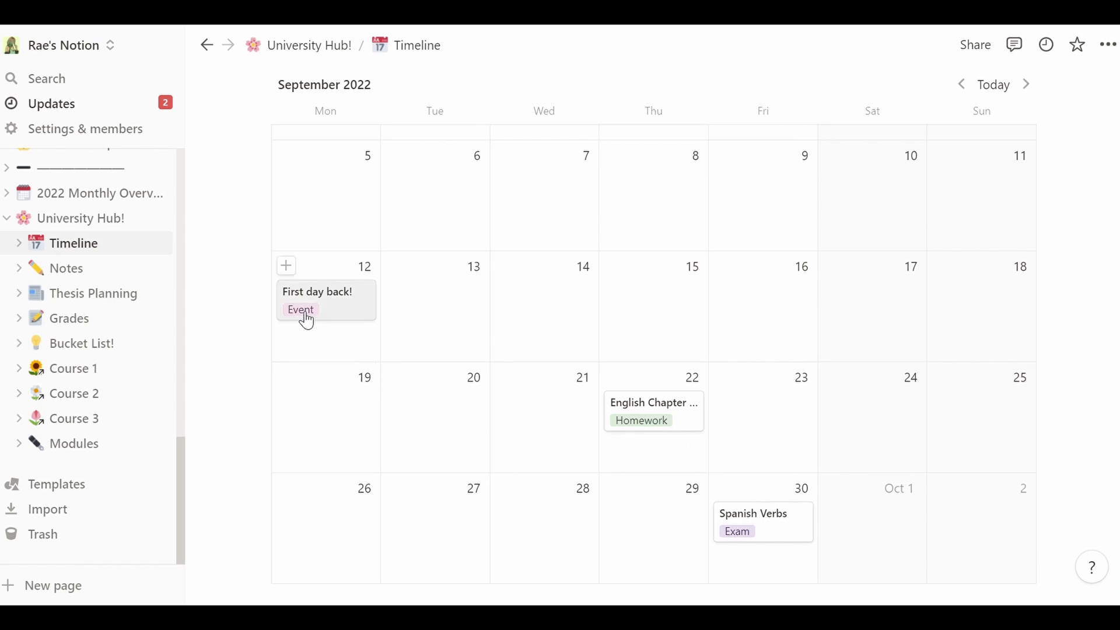
scroll(783, 269, up, 10)
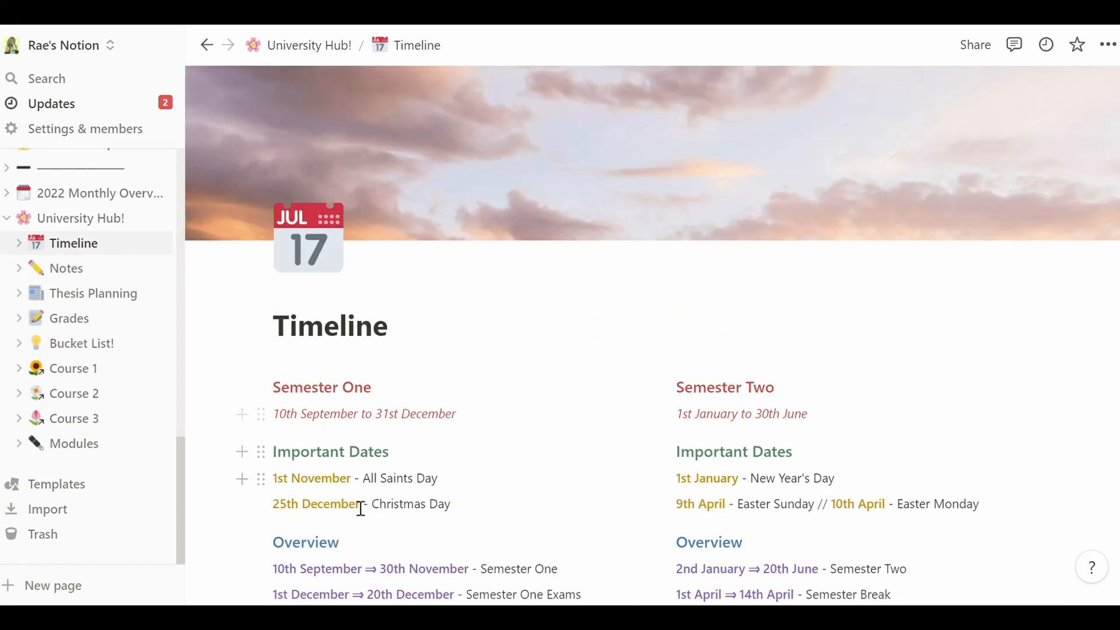
- Go back to University Hub! and open the Notes database page
click(316, 45)
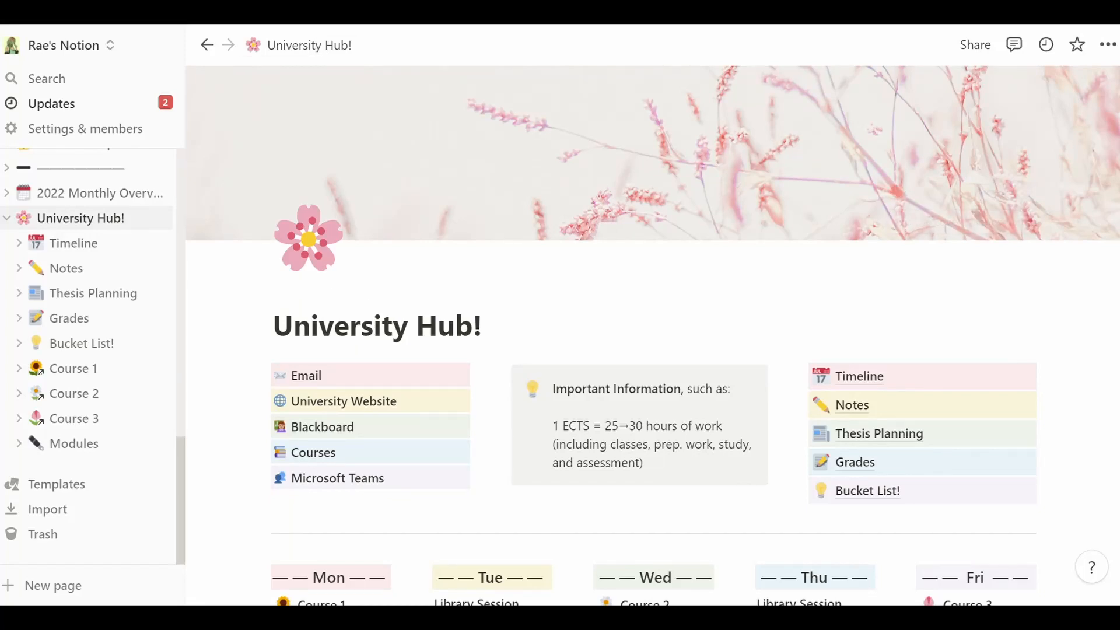
click(875, 408)
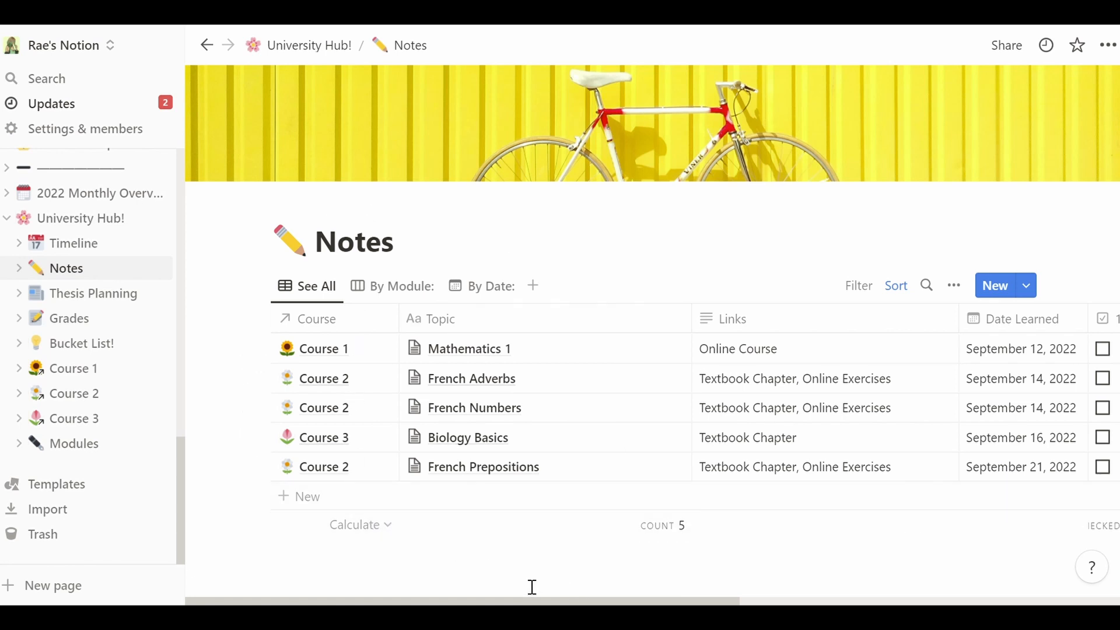
- Select the word Notes in the page title, then deselect it
drag(404, 243, 340, 243)
double_click(339, 243)
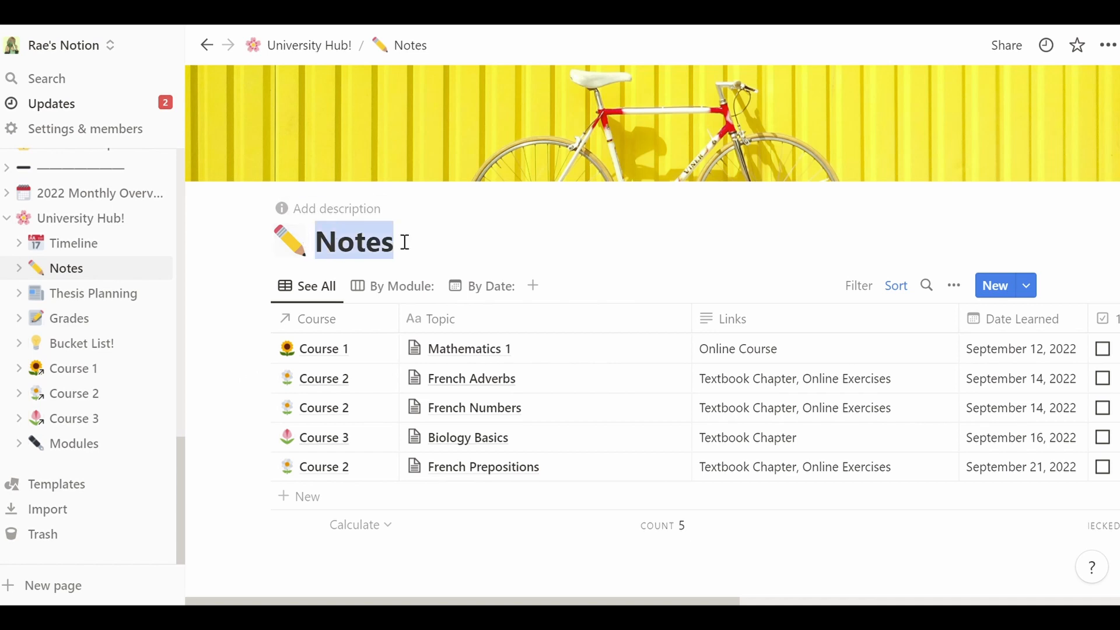
click(459, 253)
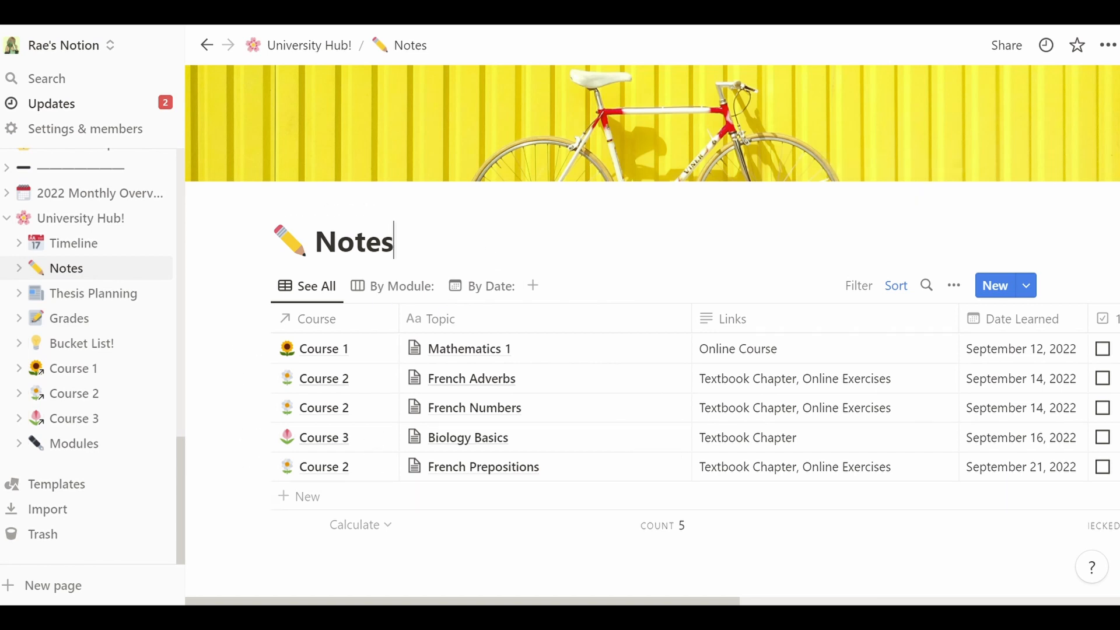
- Sort the Notes table by Date Learned ascending and glance at that column's settings
scroll(652, 298, down, 1)
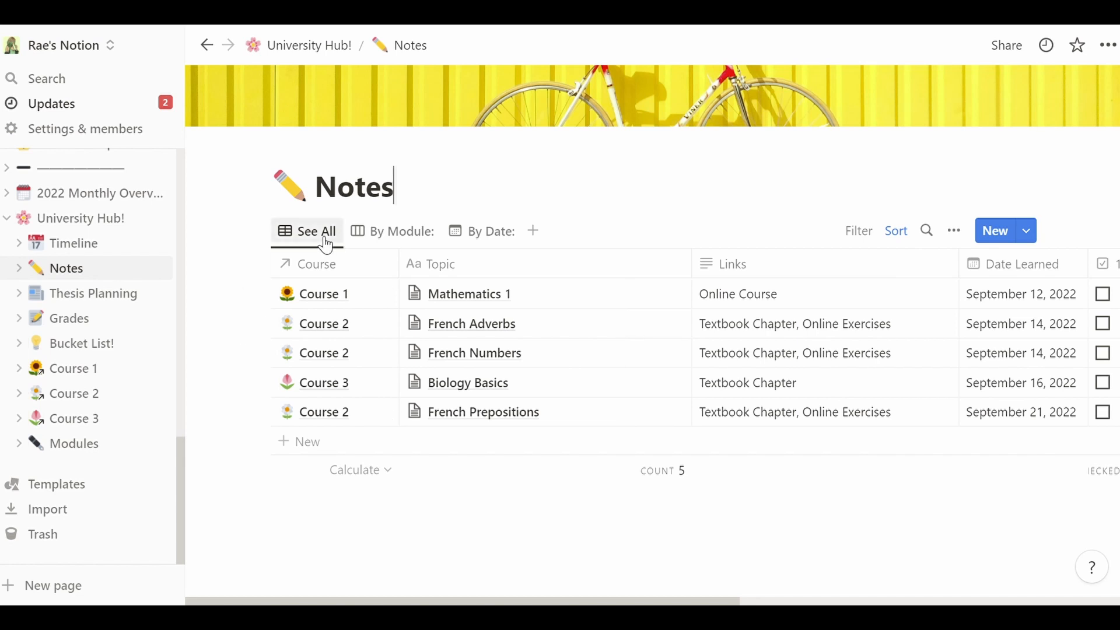
click(898, 240)
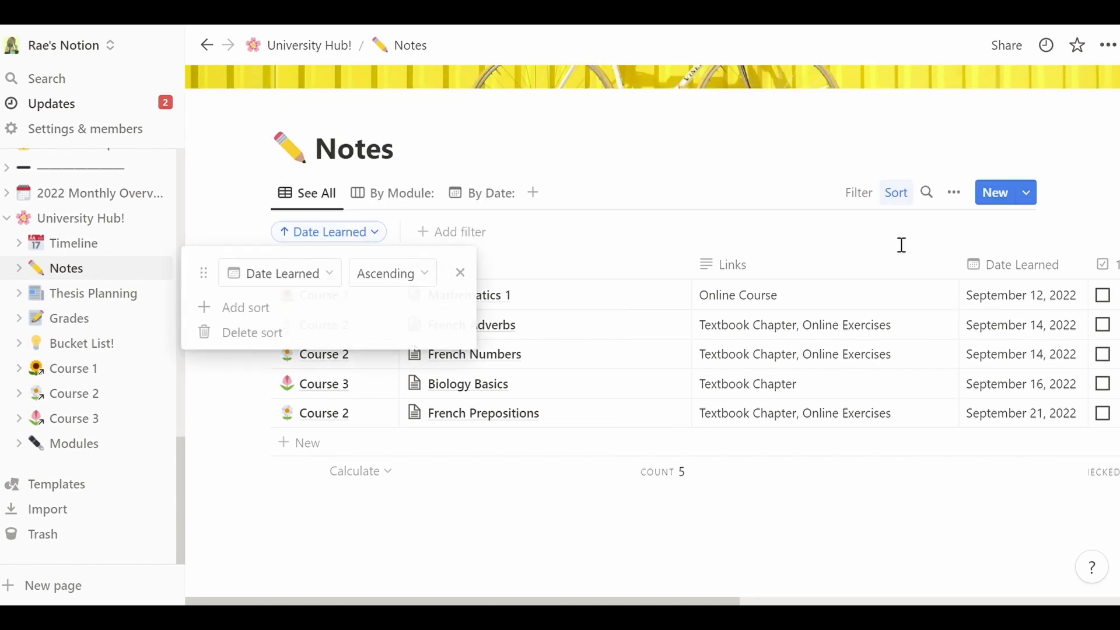
click(611, 235)
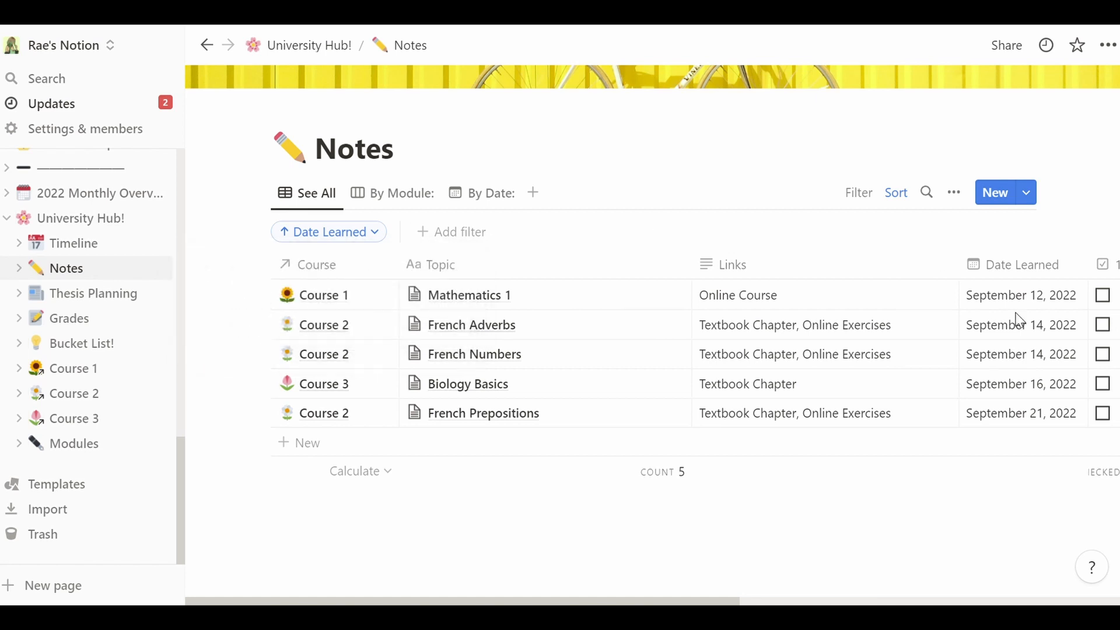
click(1022, 265)
click(925, 242)
- Add a new row to the Notes table with the topic 'Name of the topic'
click(333, 456)
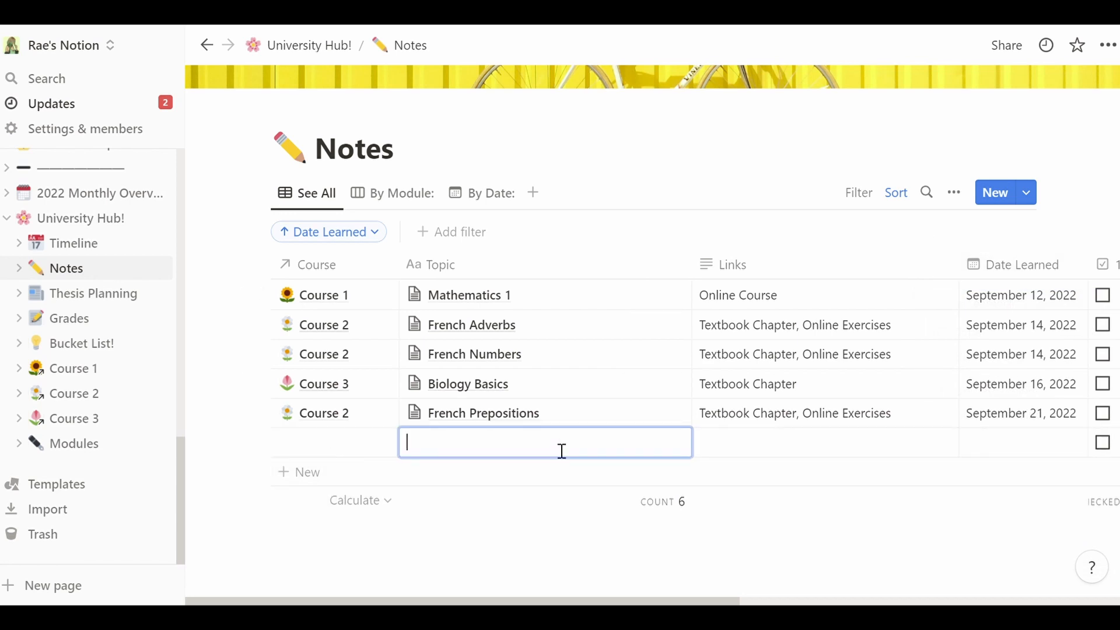
key(Escape)
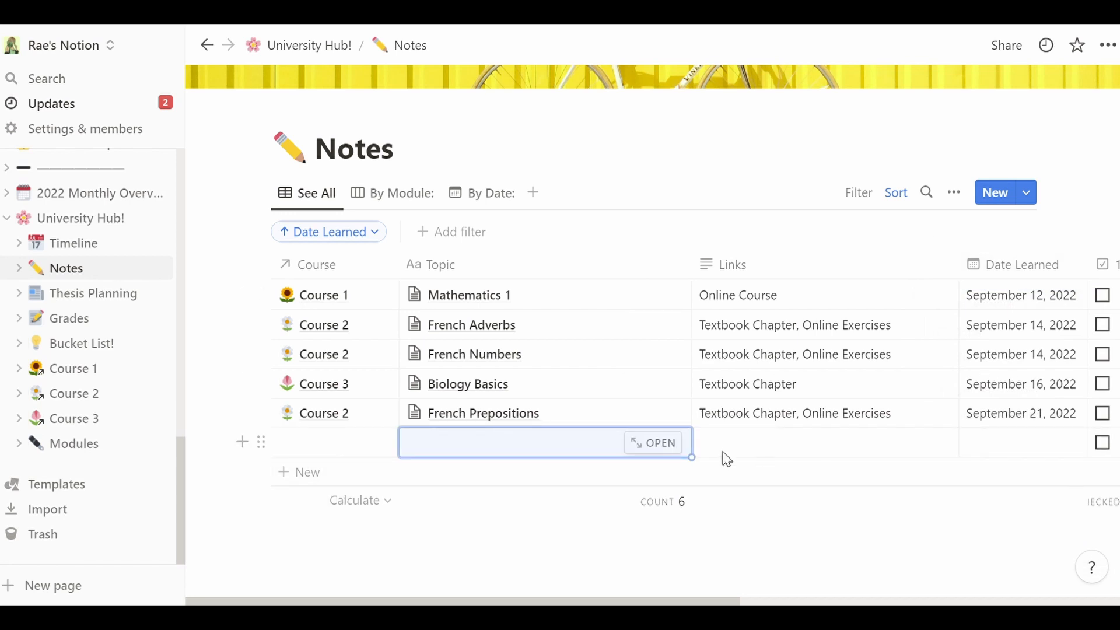
click(491, 454)
text(N)
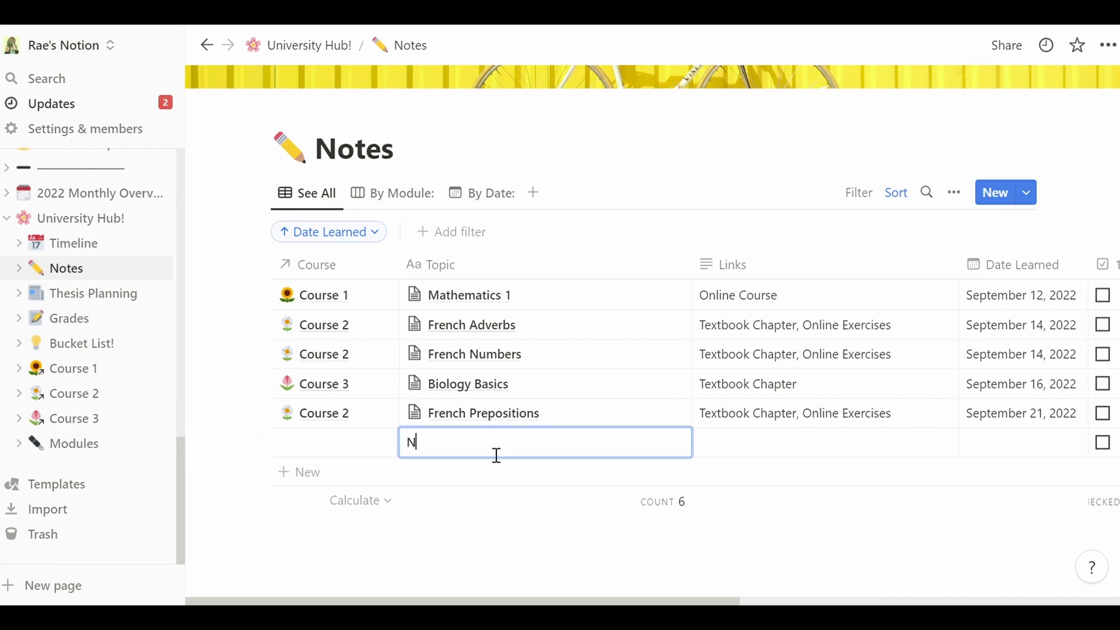
text(ame of the topic)
key(Escape)
- Set the new row's Date Learned to October 10, 2022 and link its Course to Thesis
key(Tab)
key(Tab)
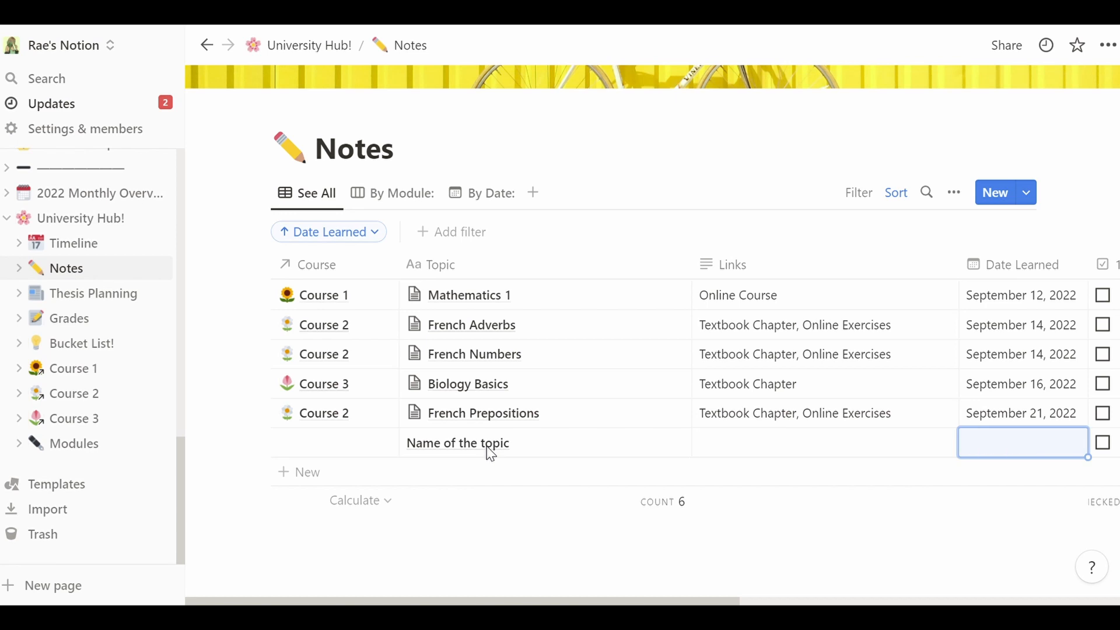
key(Return)
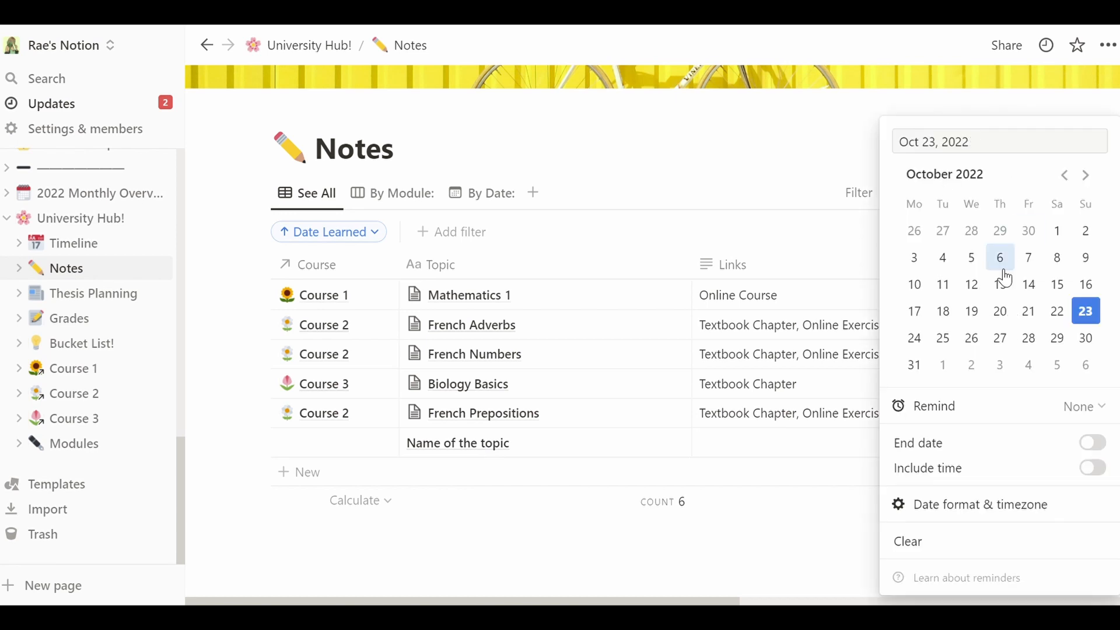
click(915, 286)
key(Escape)
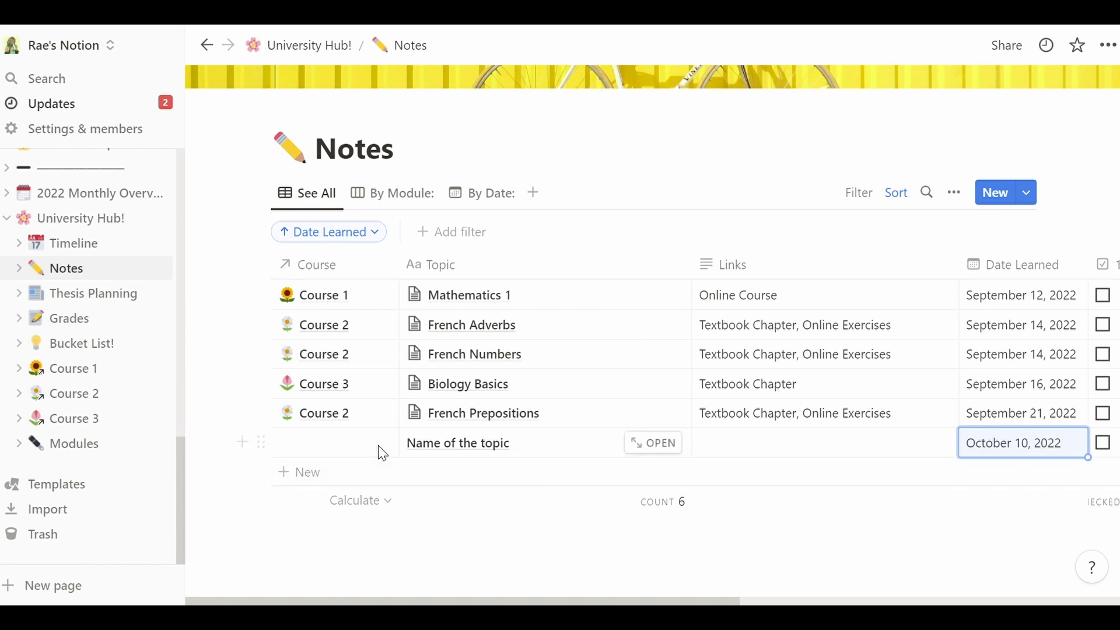
click(324, 446)
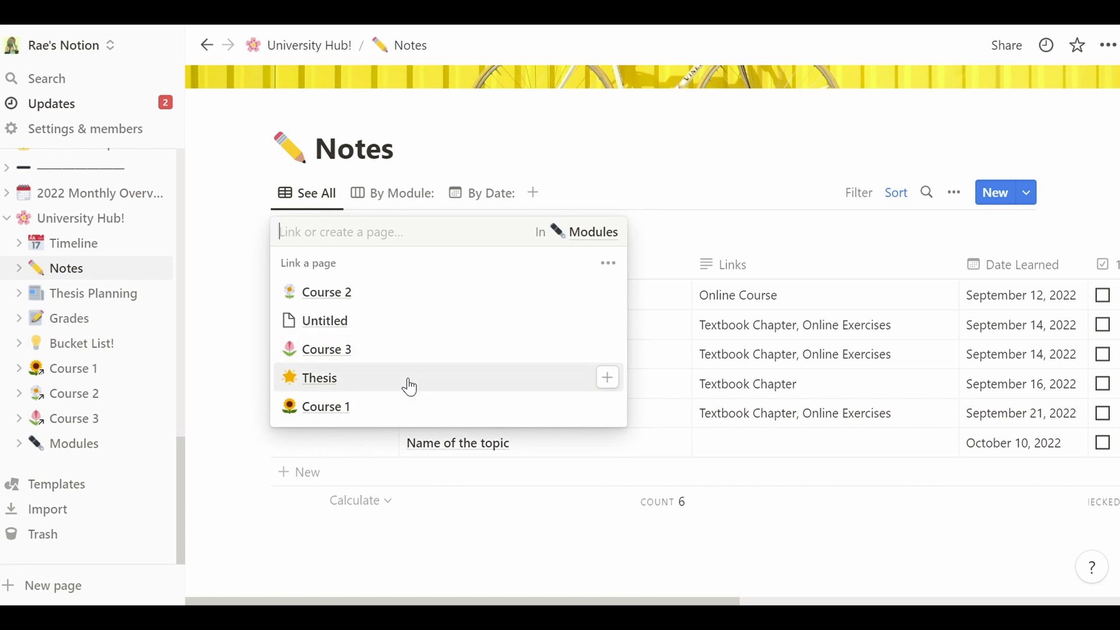
click(608, 378)
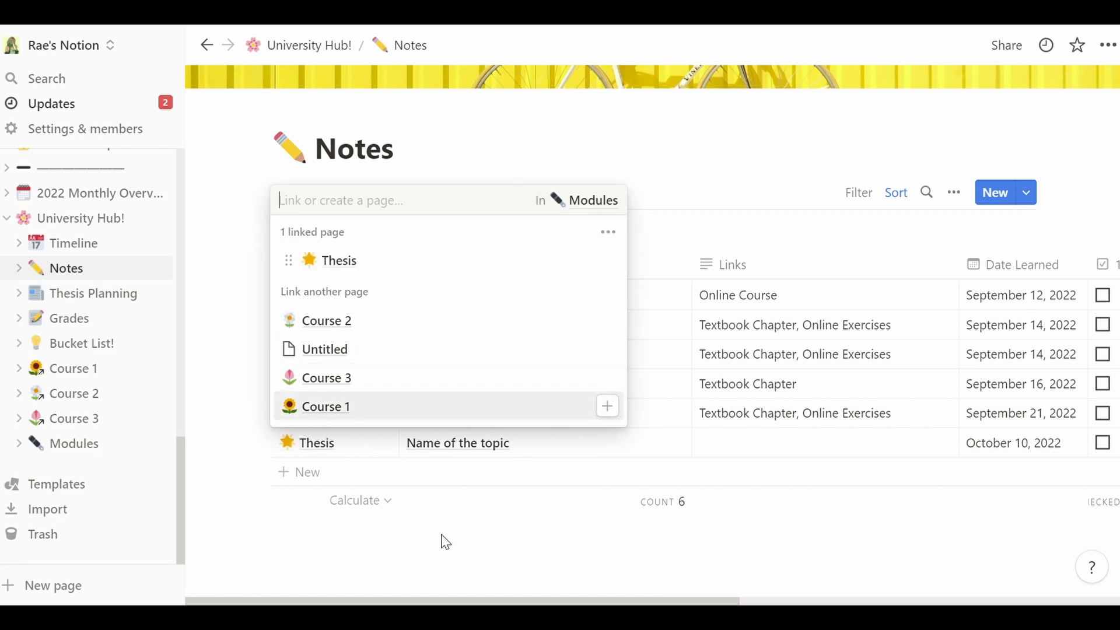
key(Escape)
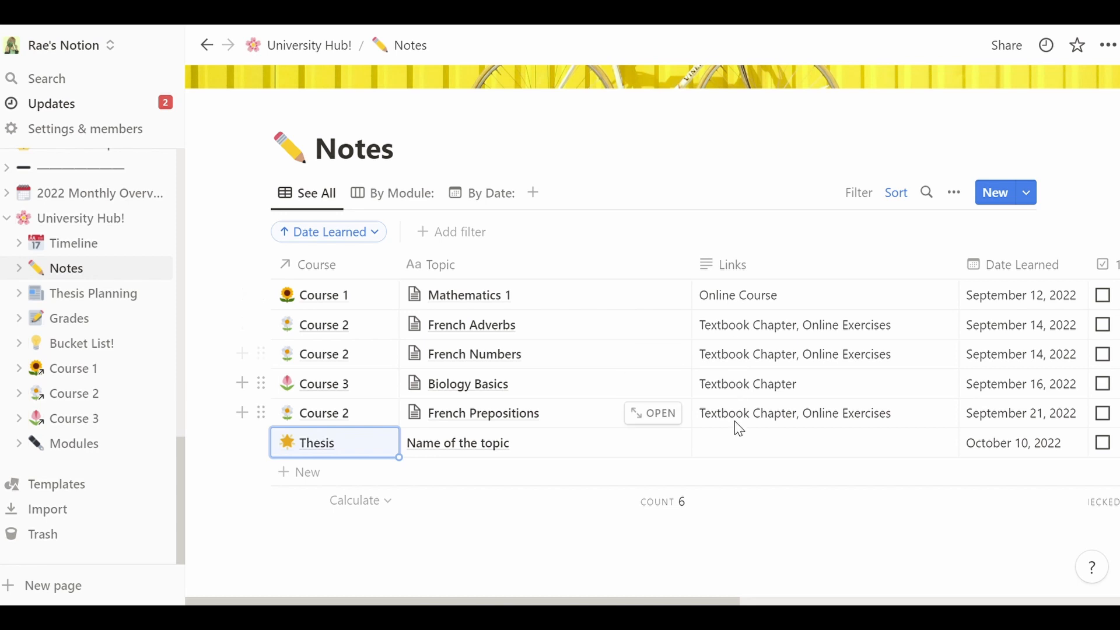
- Enter 'Textbook Chapter' in the new note's Links cell
click(758, 445)
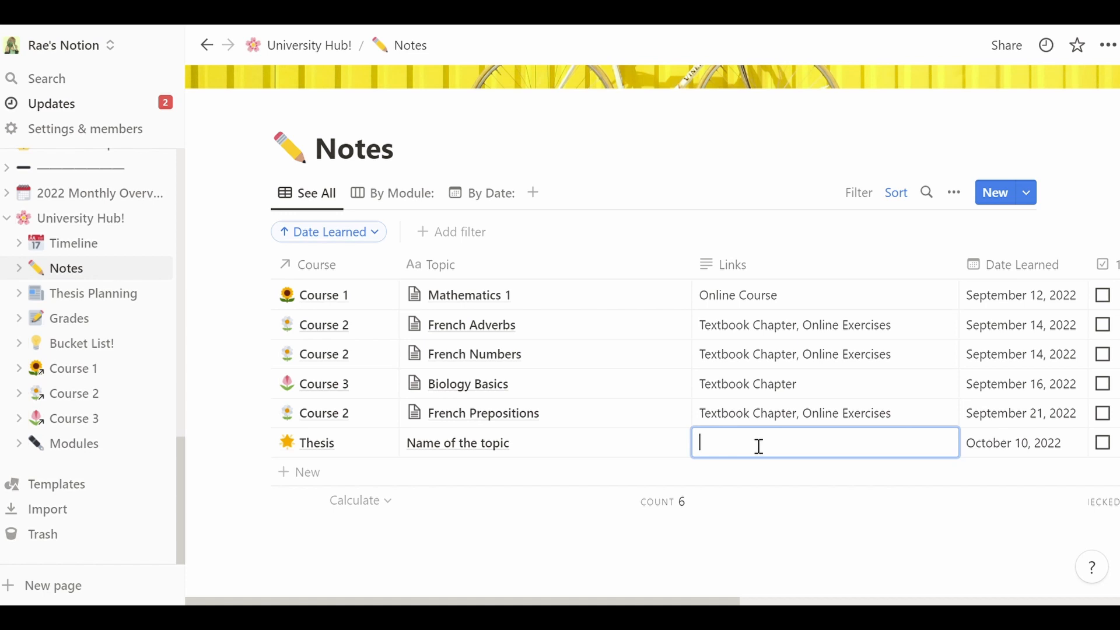
text(Textbook Chapter)
key(ctrl+a)
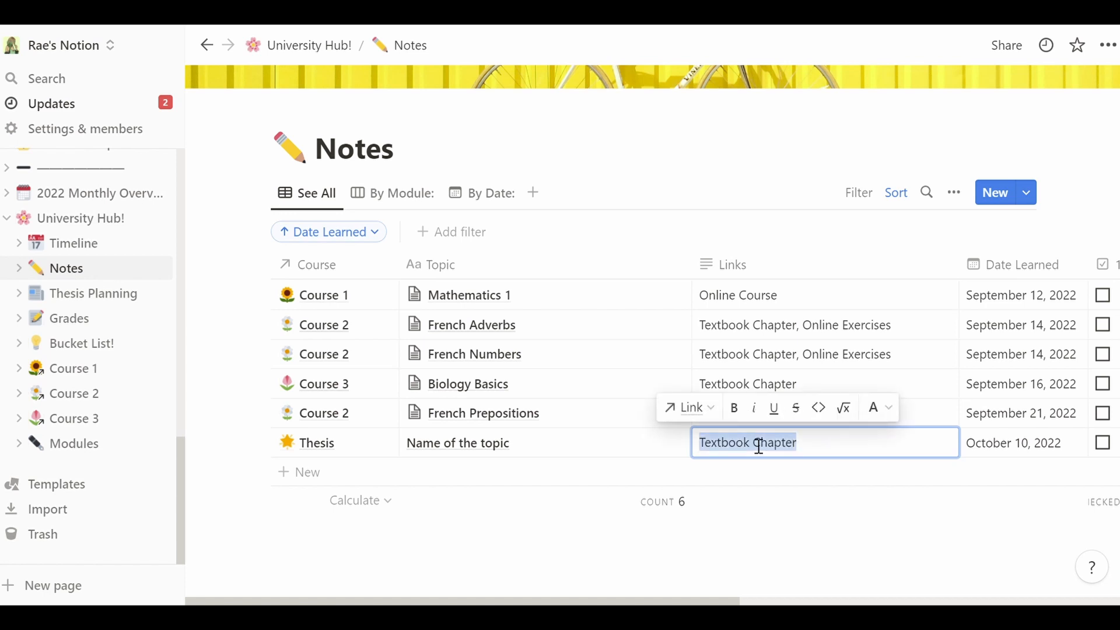
click(689, 409)
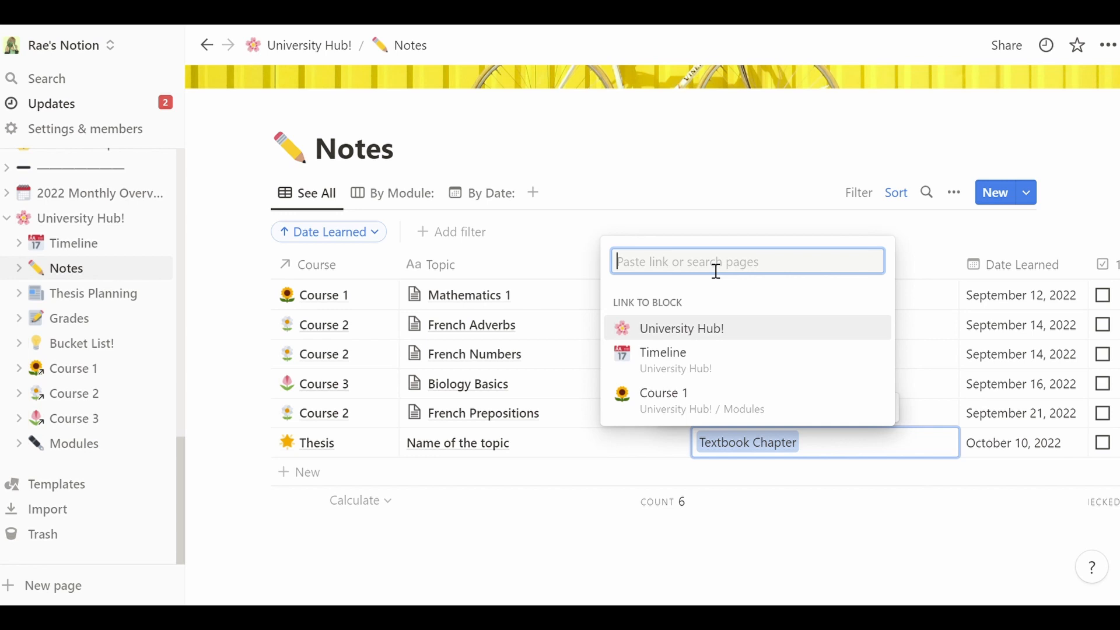
click(547, 408)
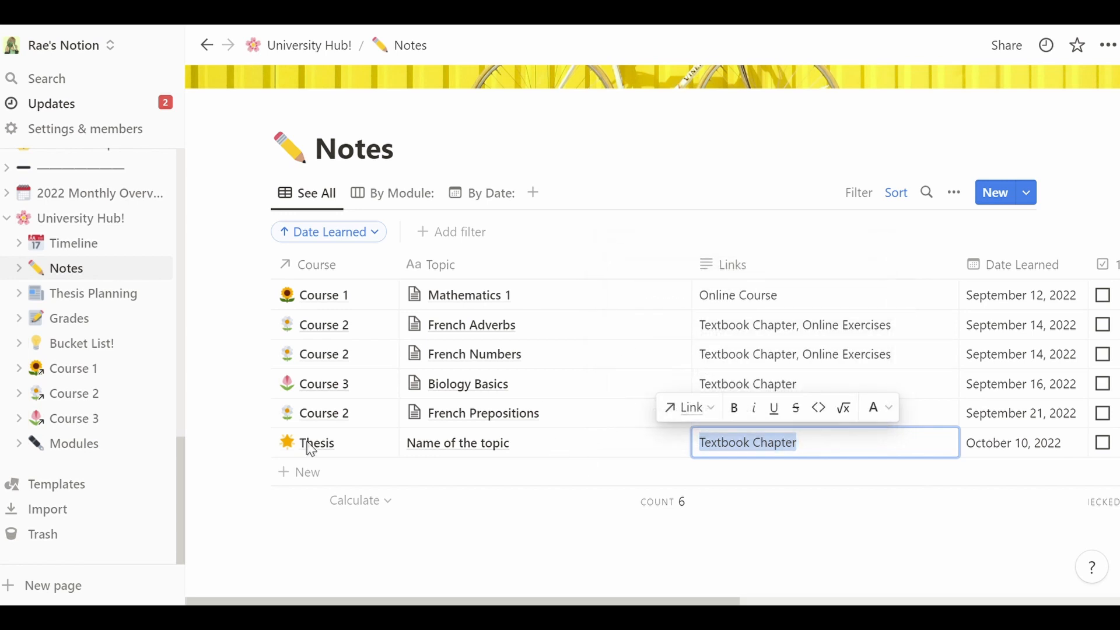
key(Escape)
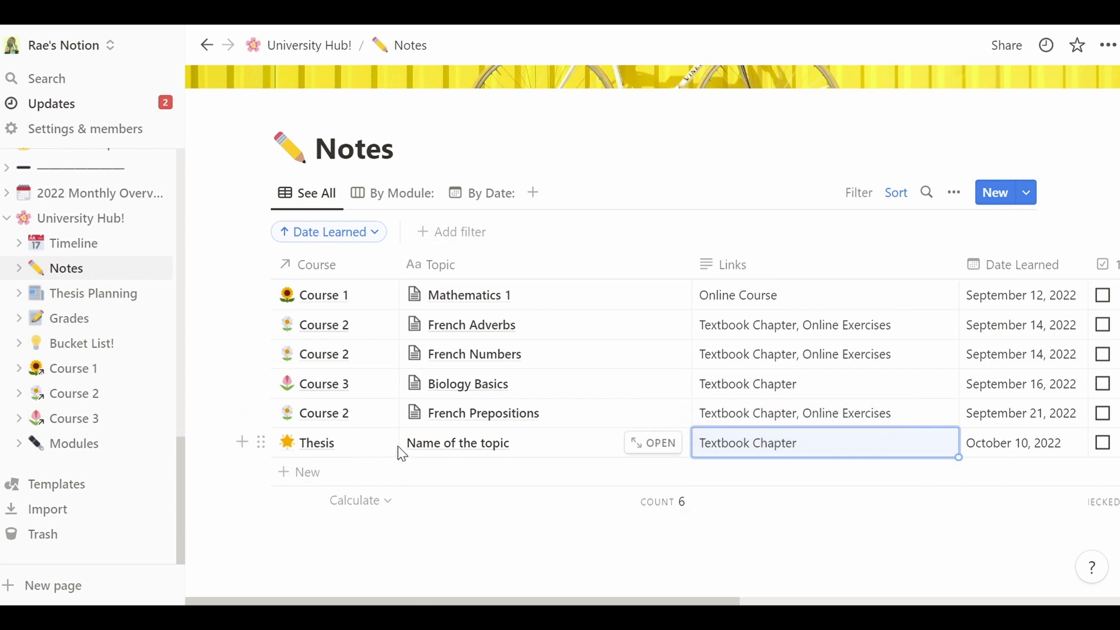
- Open the 'Name of the topic' note as a full page
click(568, 448)
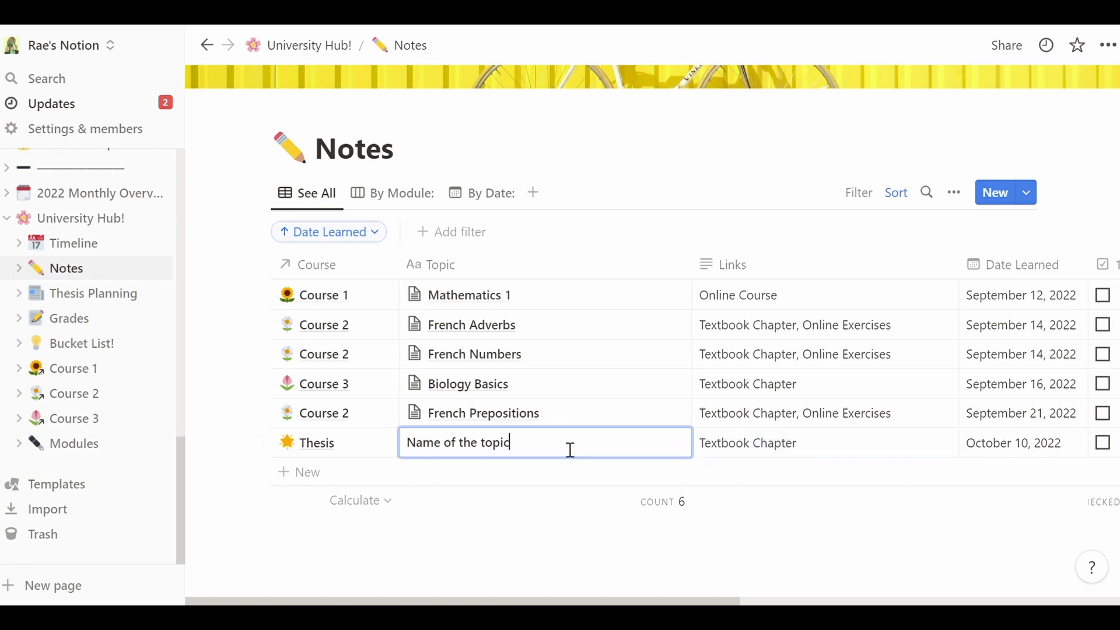
key(Escape)
click(732, 454)
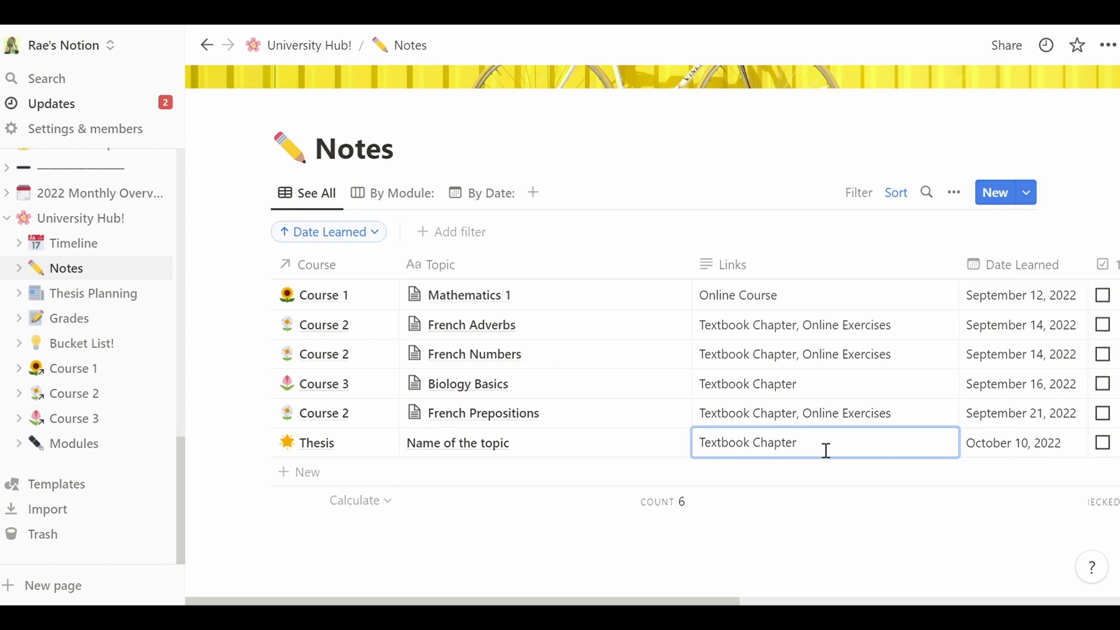
key(Escape)
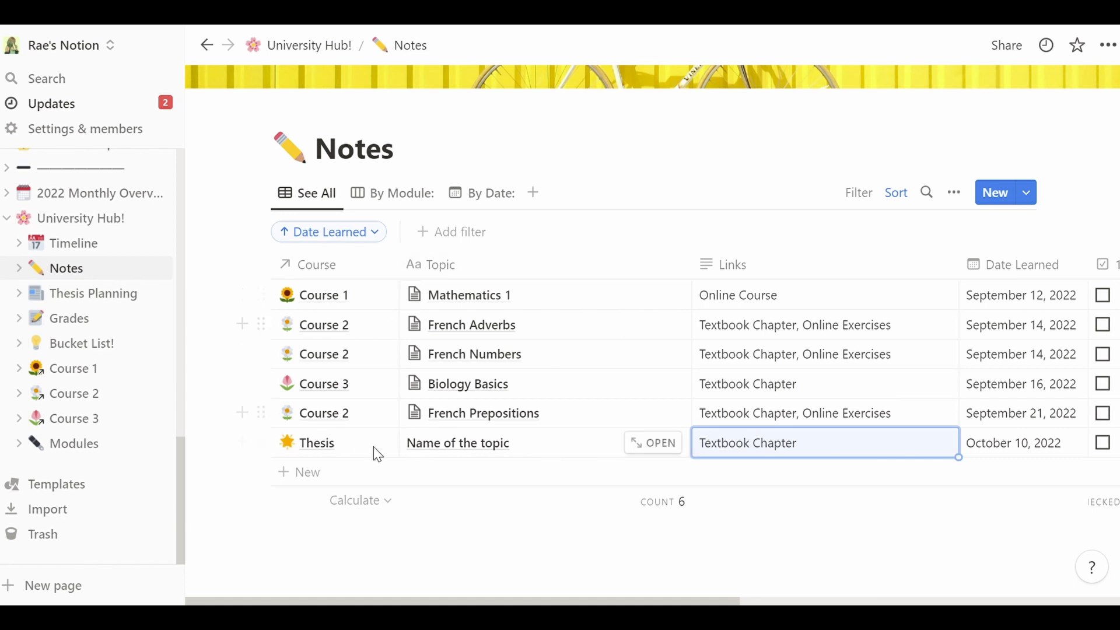
click(659, 449)
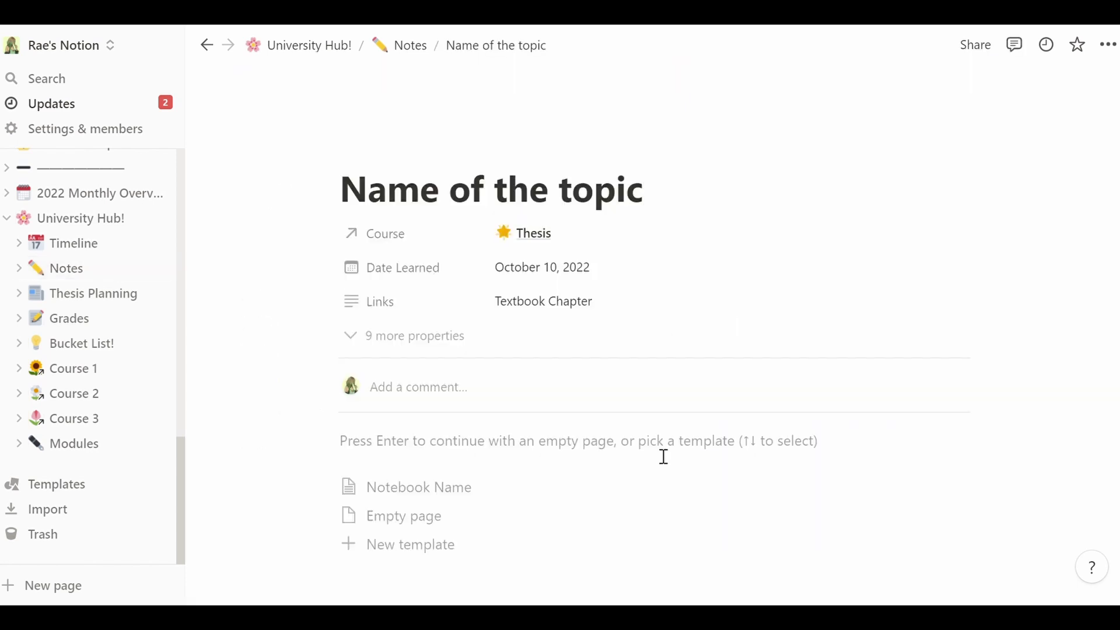
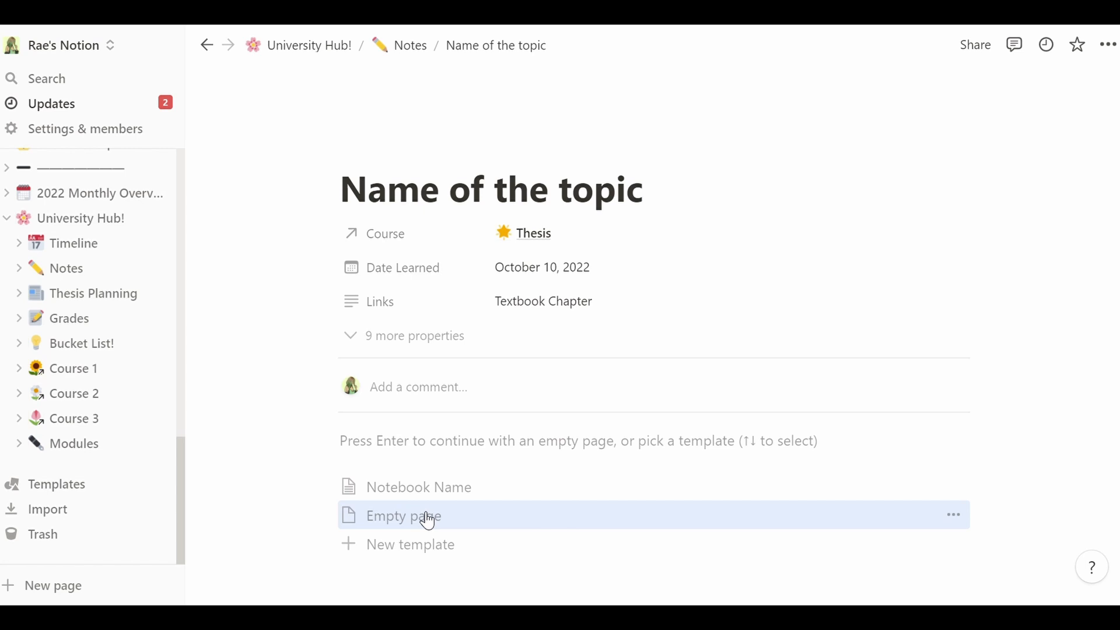
- Start the note as an empty page, clear the stray test text, and apply the Notebook Name template
click(394, 519)
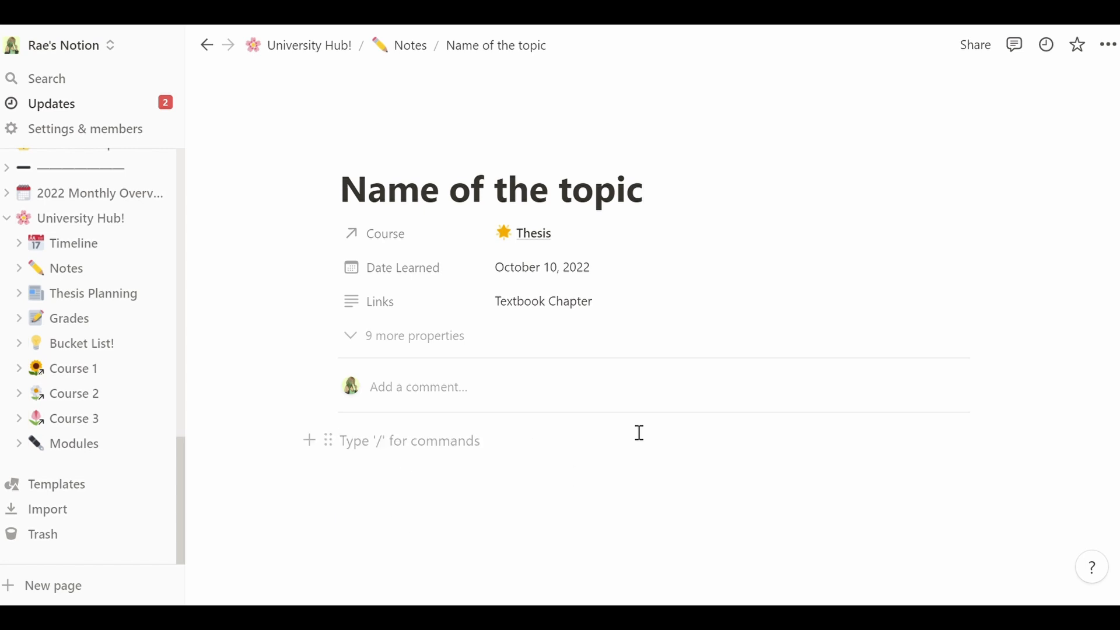
scroll(638, 432, down, 1)
text(fheihfiea)
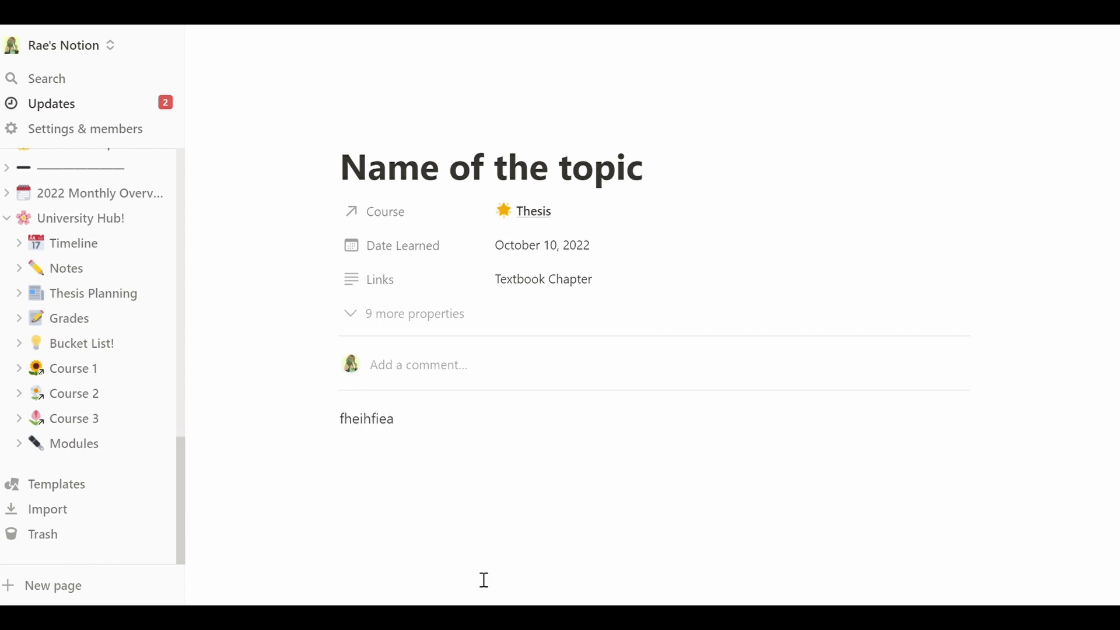
key(ctrl+a)
key(BackSpace)
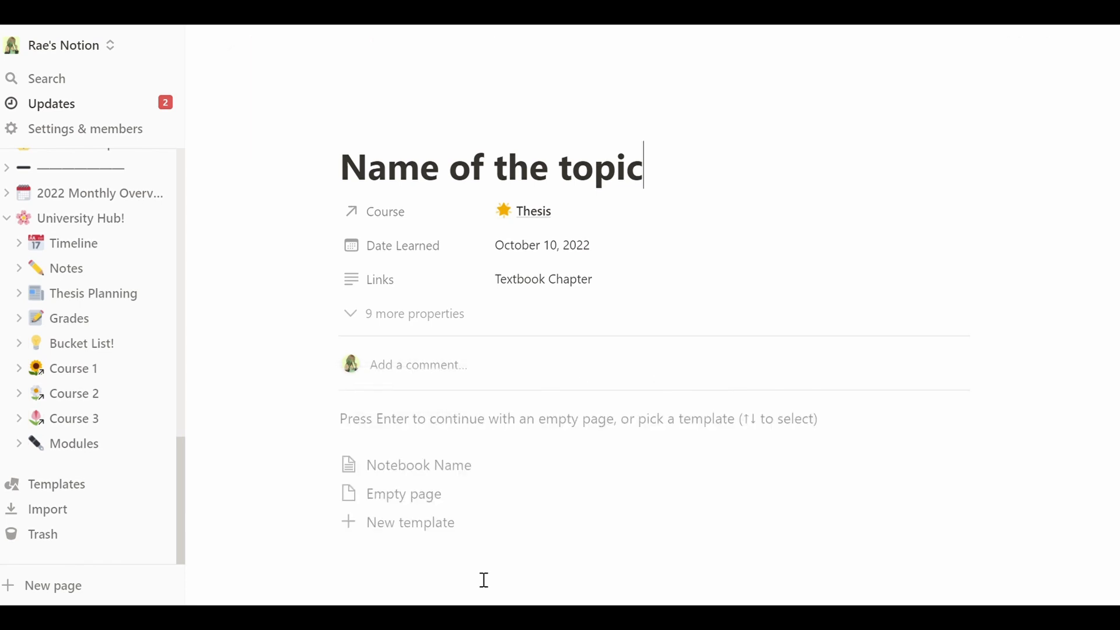
click(393, 476)
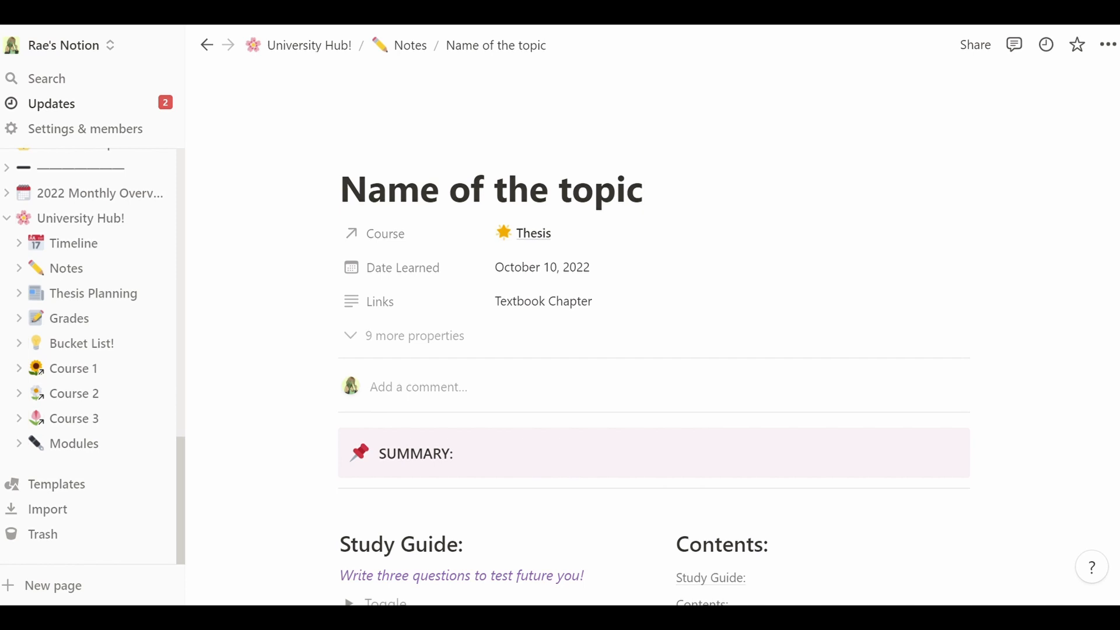
- Look through the template's Summary, Study Guide, Contents and Class Notes sections, leaving the title unchanged
scroll(653, 361, down, 5)
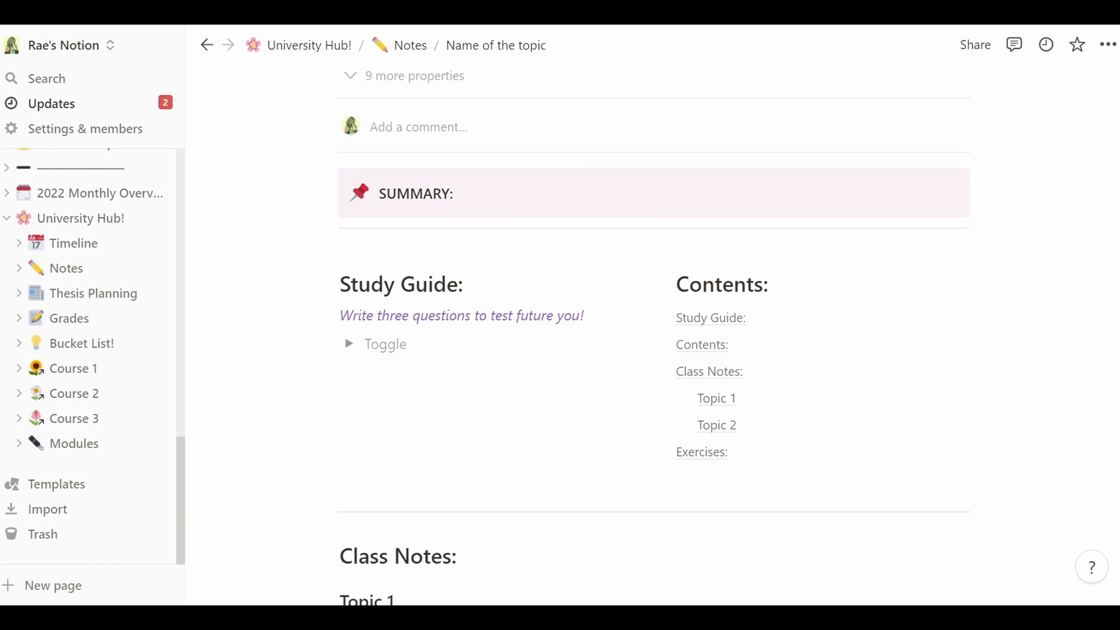
scroll(654, 338, up, 2)
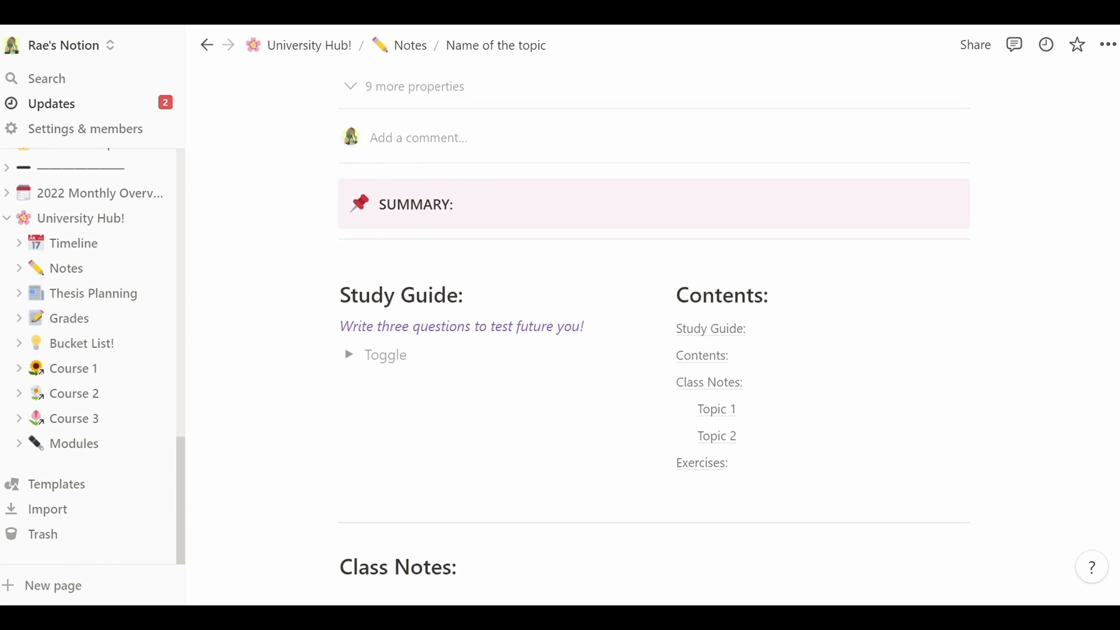
scroll(654, 327, down, 2)
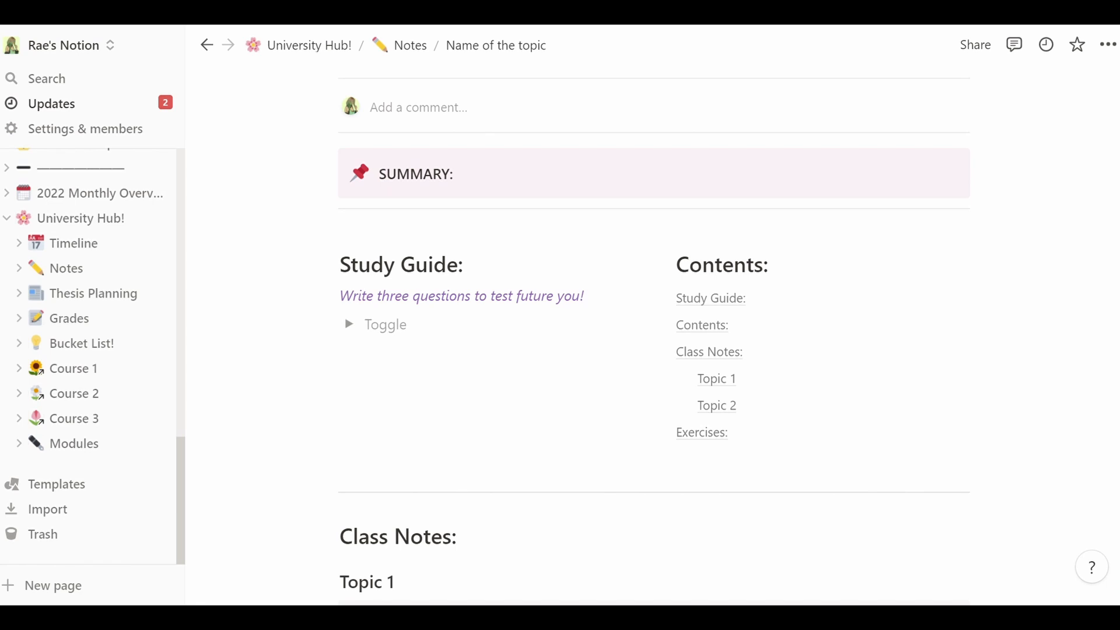
scroll(1115, 134, up, 6)
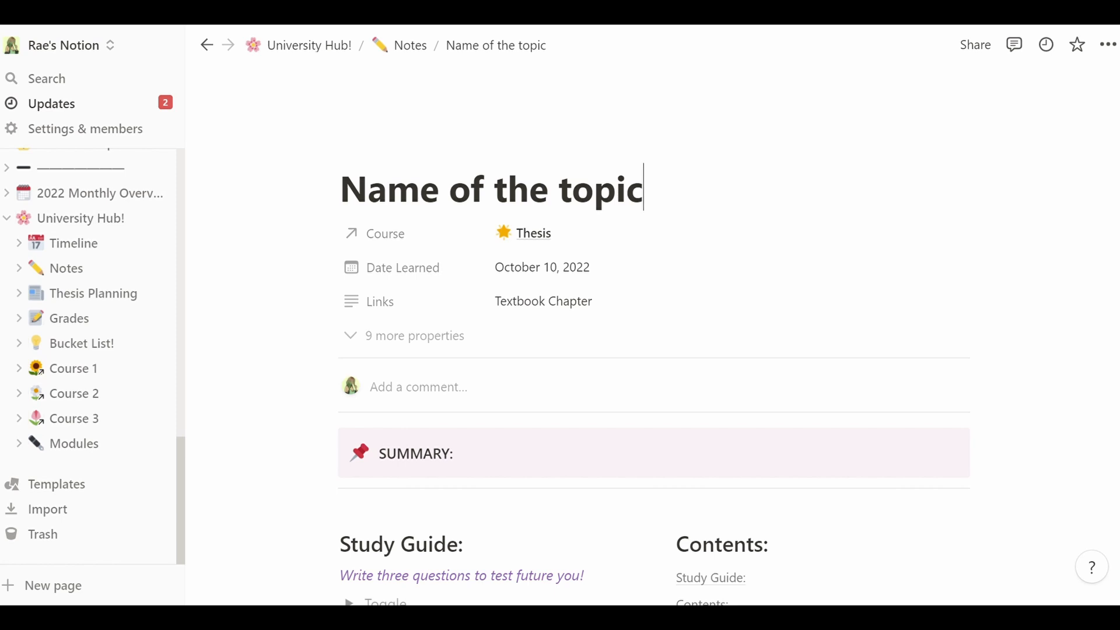
scroll(654, 374, down, 1)
scroll(654, 374, up, 1)
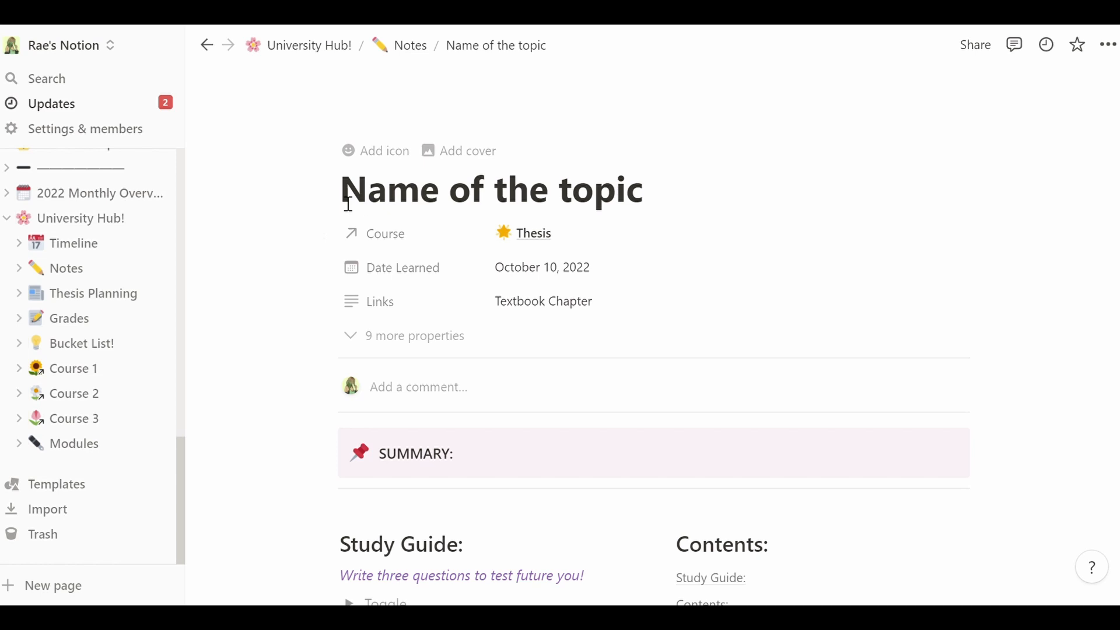
drag(348, 204, 660, 215)
click(660, 216)
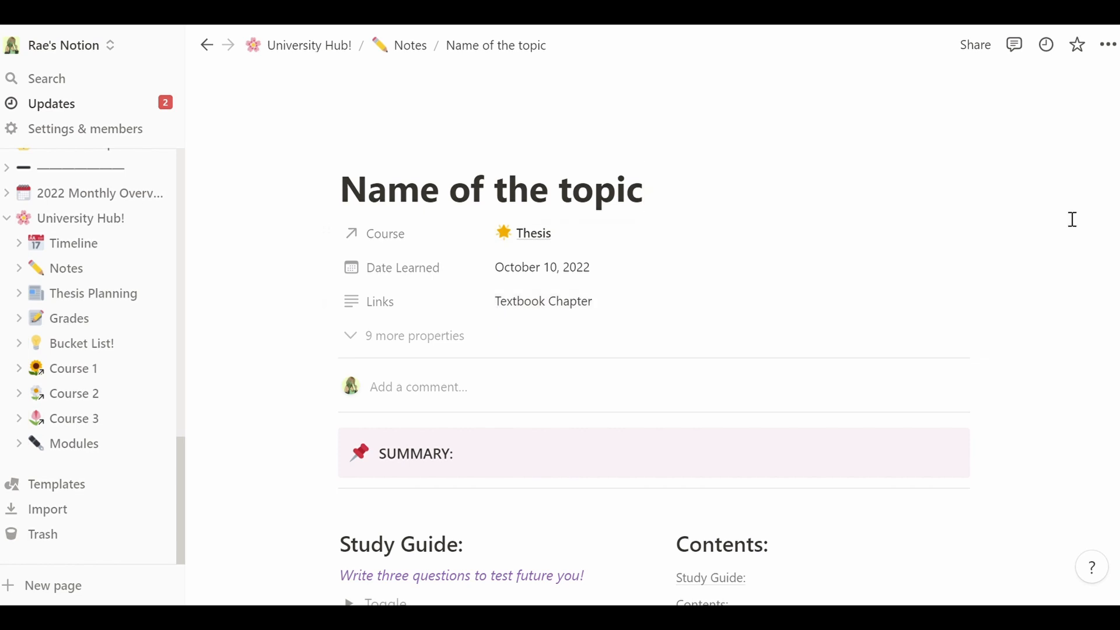
scroll(654, 350, down, 5)
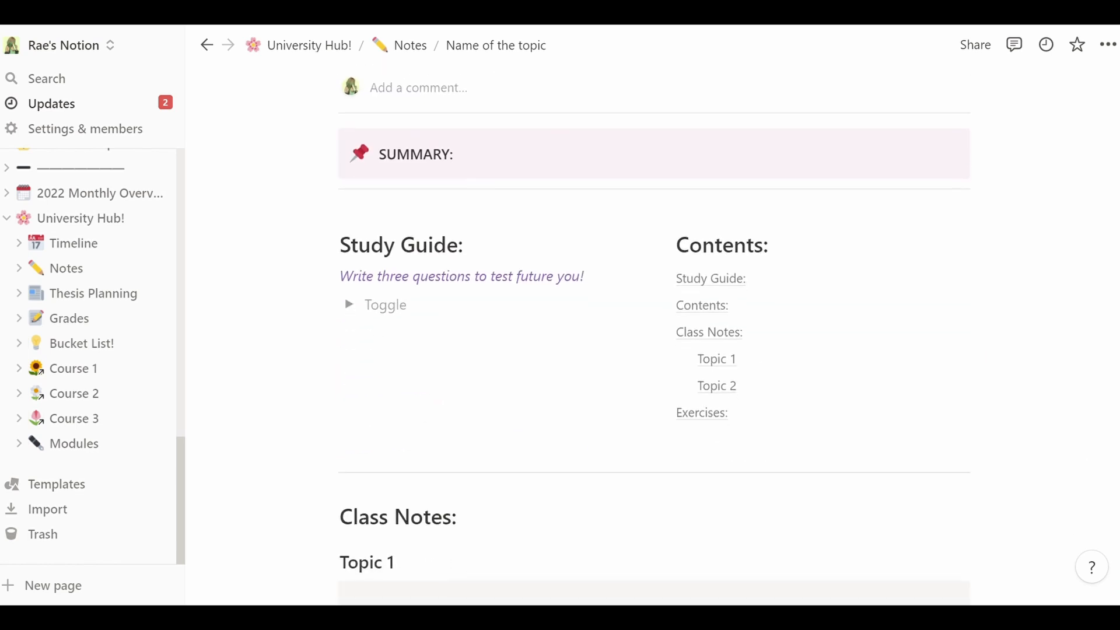
scroll(653, 350, down, 15)
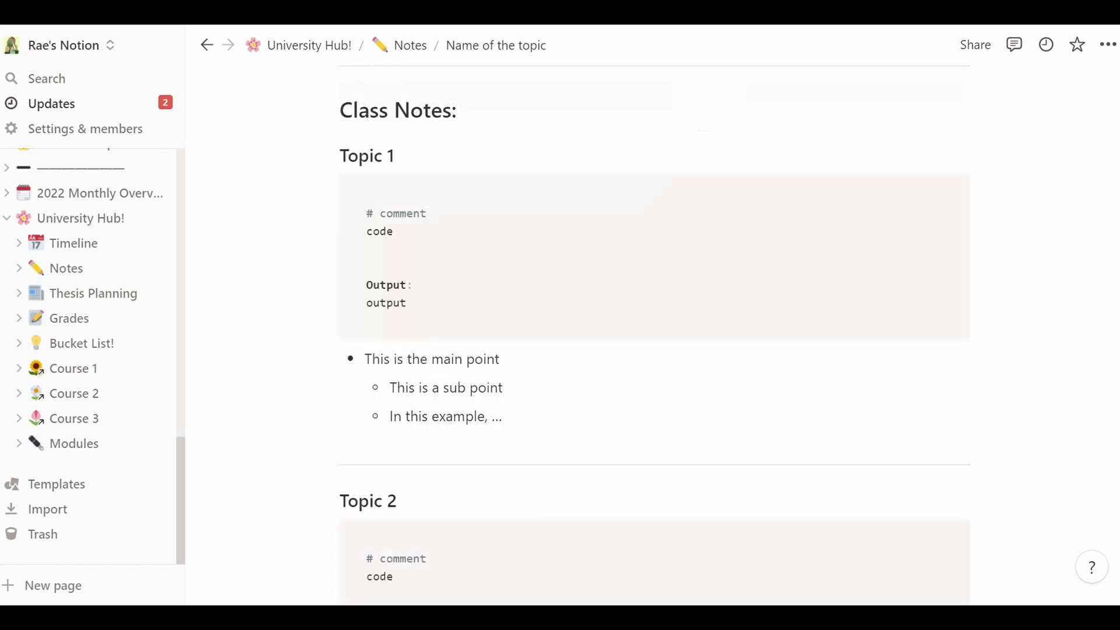
scroll(654, 350, up, 13)
scroll(654, 350, up, 4)
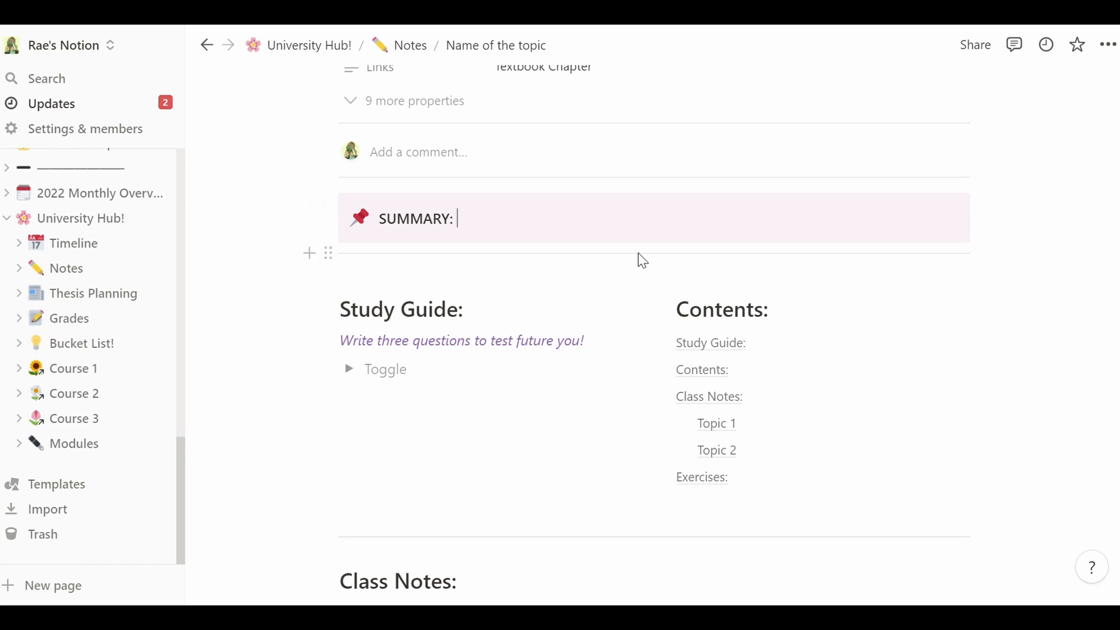
- Add the bullets Point 1, Point 2 and Point 3 below SUMMARY
key(Return)
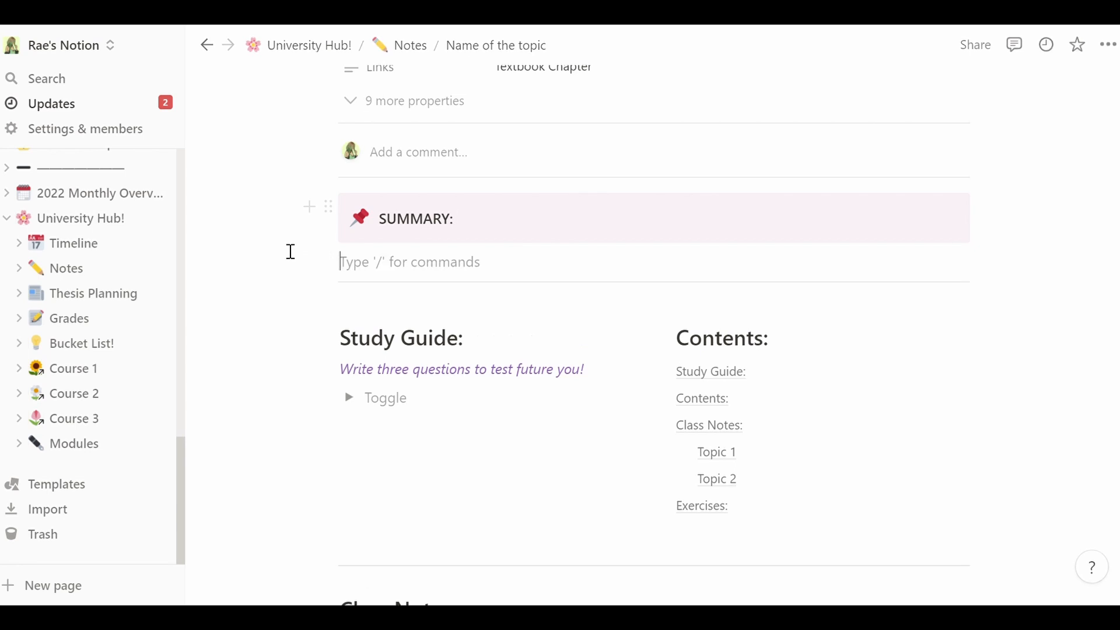
text(- )
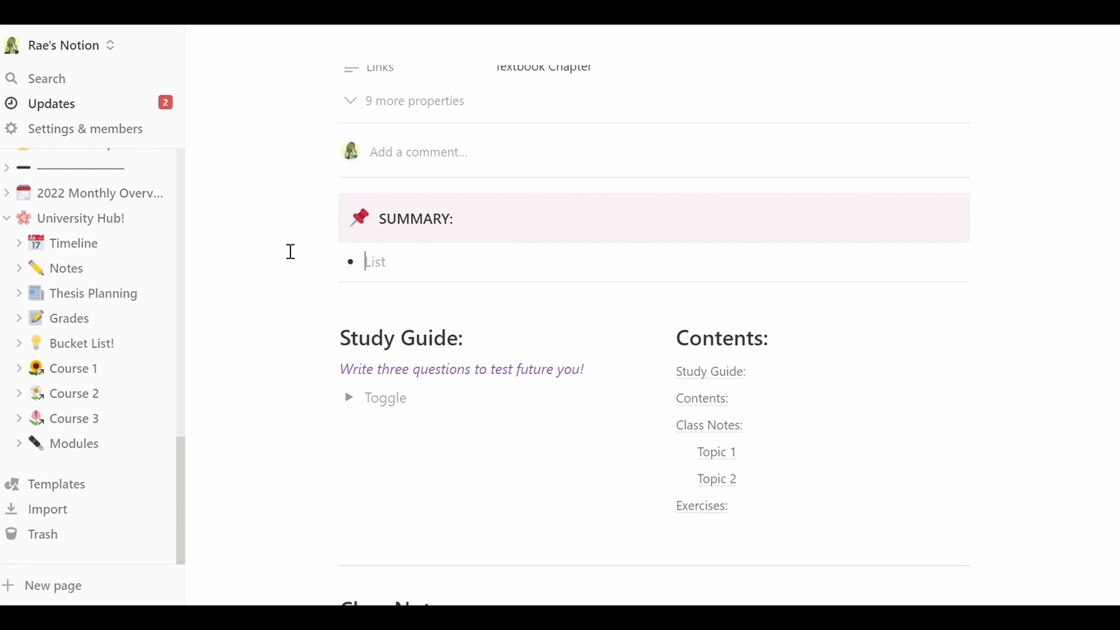
text(Point 1)
key(Return)
text(Point 2)
key(Return)
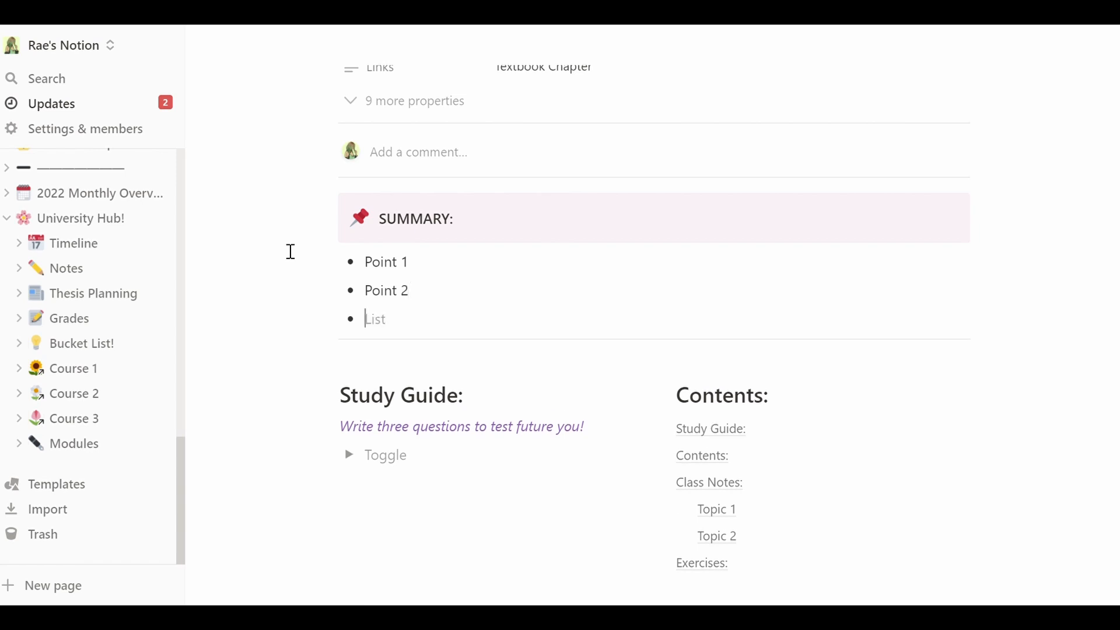
text(Point 3)
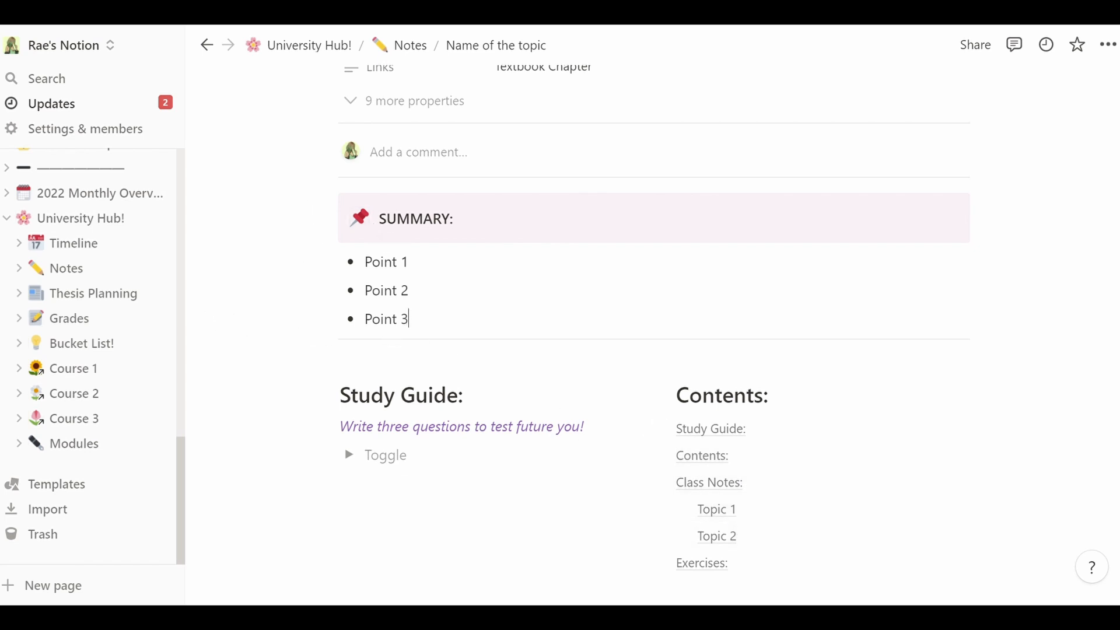
scroll(580, 245, down, 3)
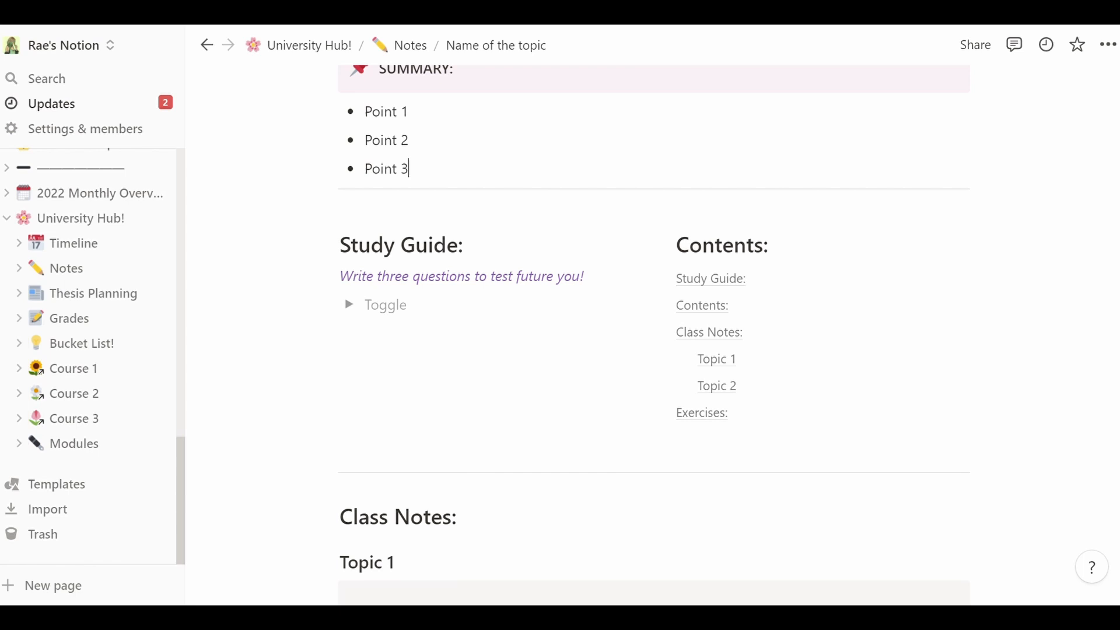
- Title the empty Study Guide toggle 'What day is today?'
click(414, 301)
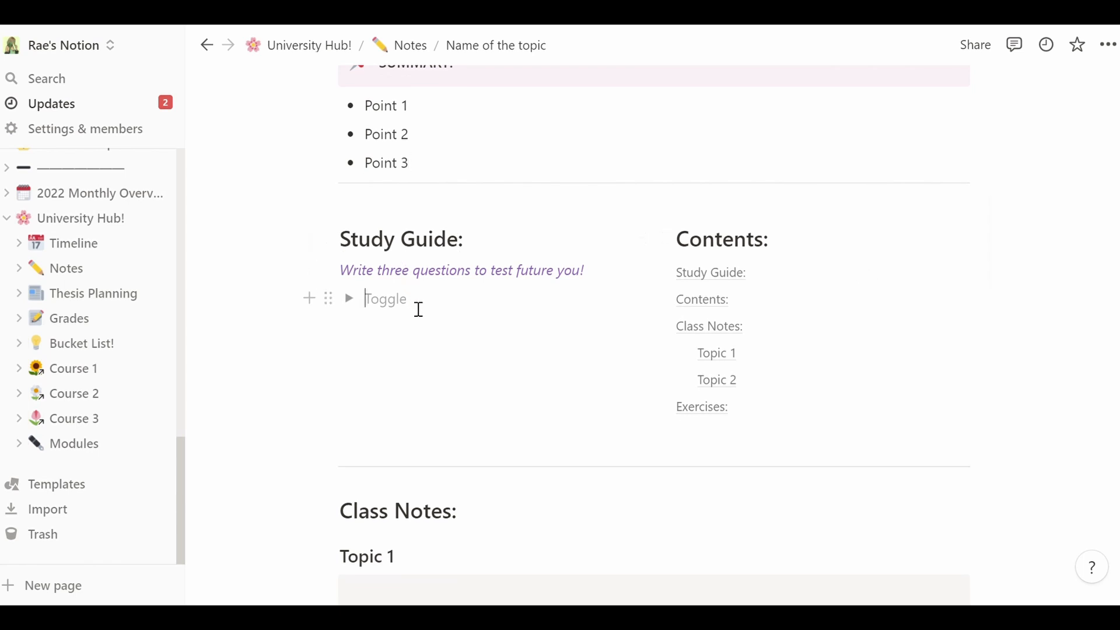
click(358, 304)
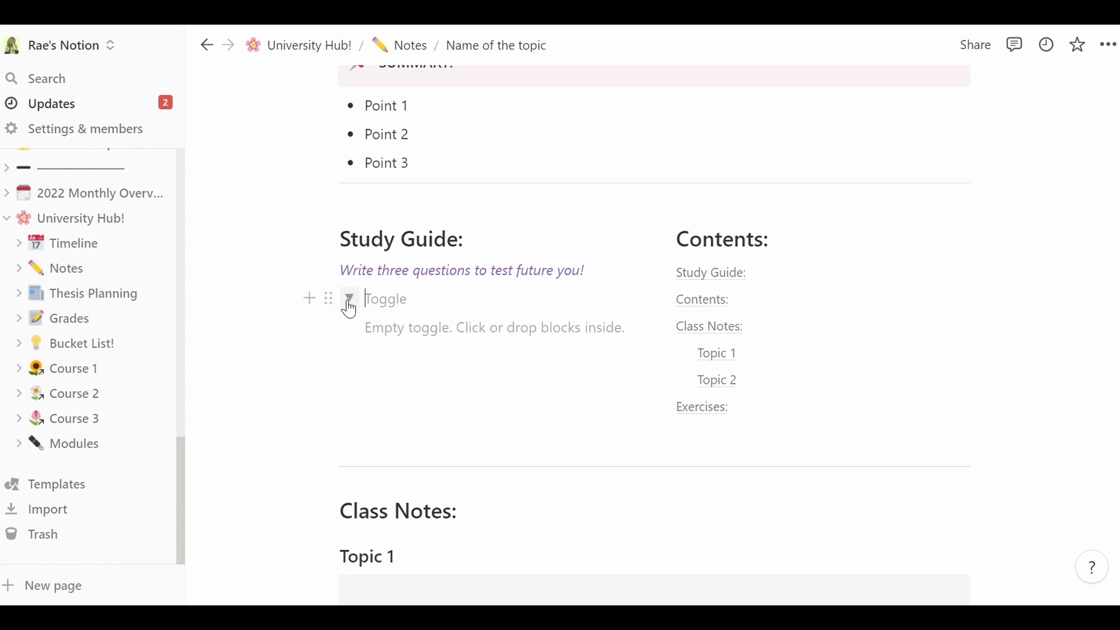
click(357, 308)
click(358, 309)
click(388, 306)
click(358, 307)
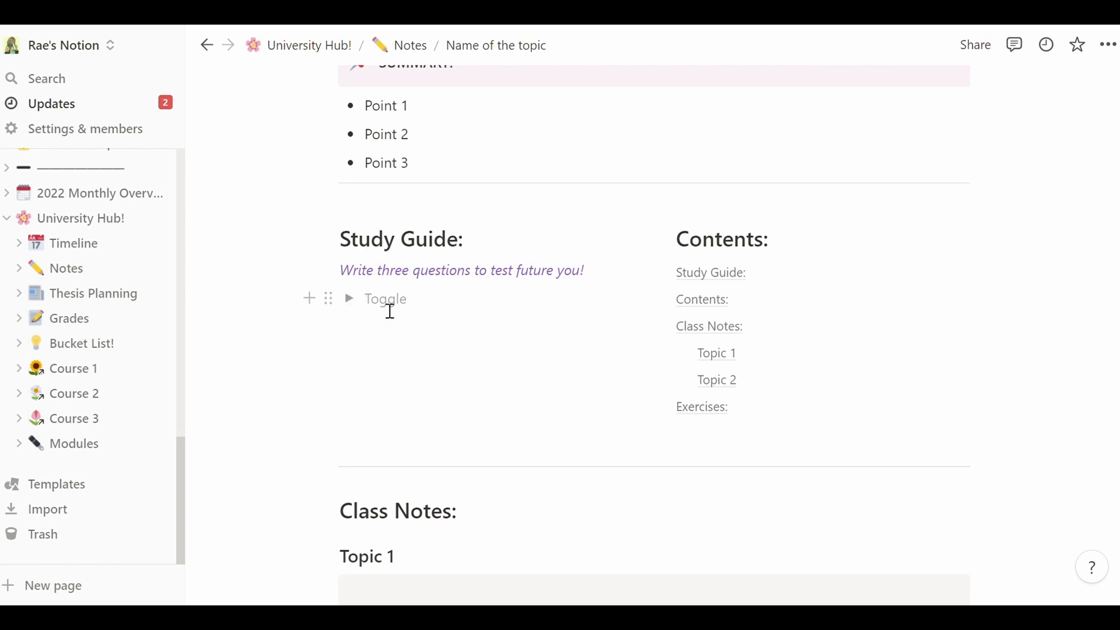
text(What day is today?)
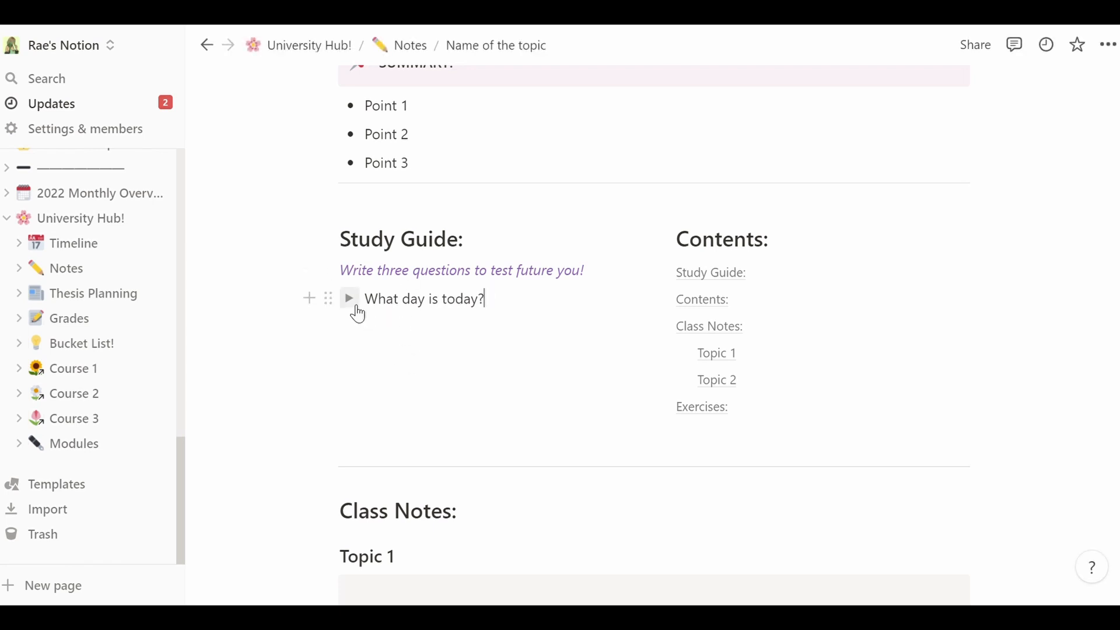
- Put the answer 'Sunday' inside the toggle and check that collapsing hides it
click(356, 309)
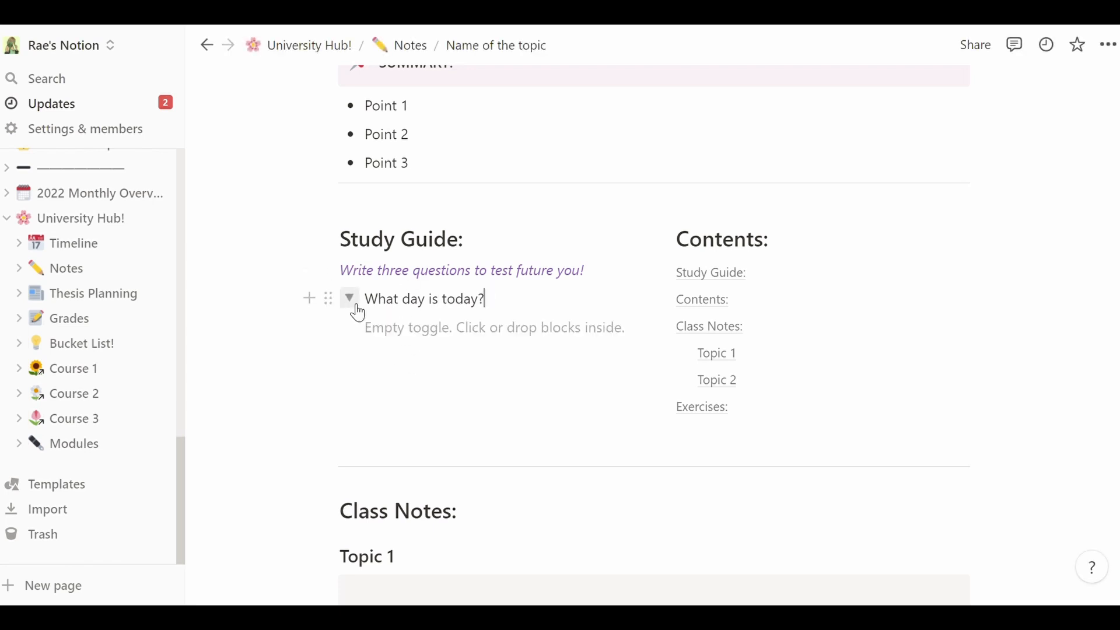
click(411, 337)
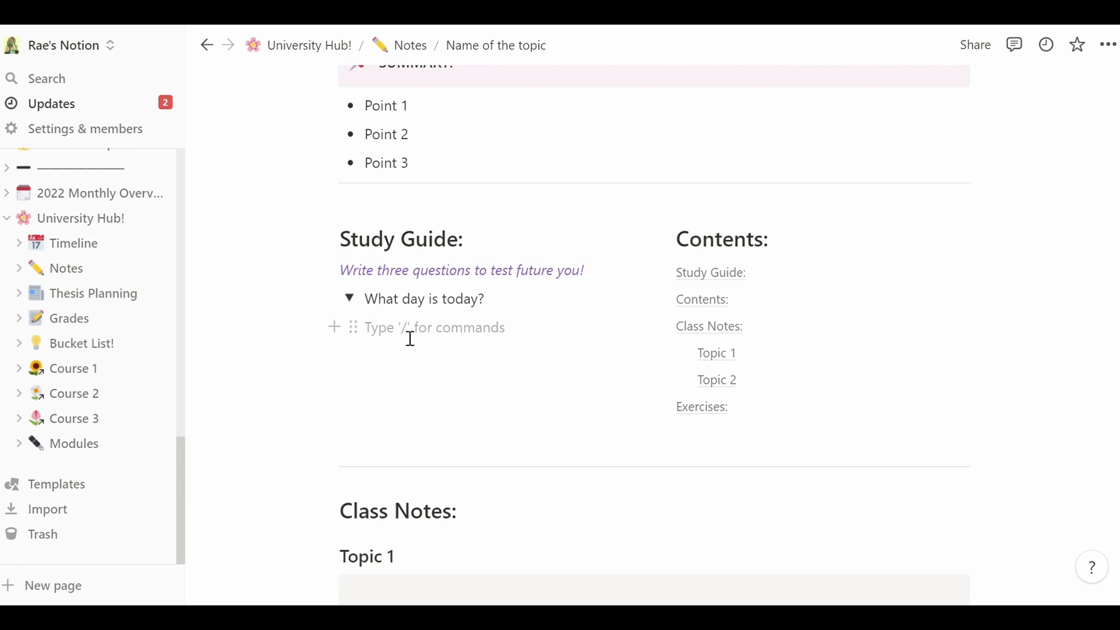
text(Sunday)
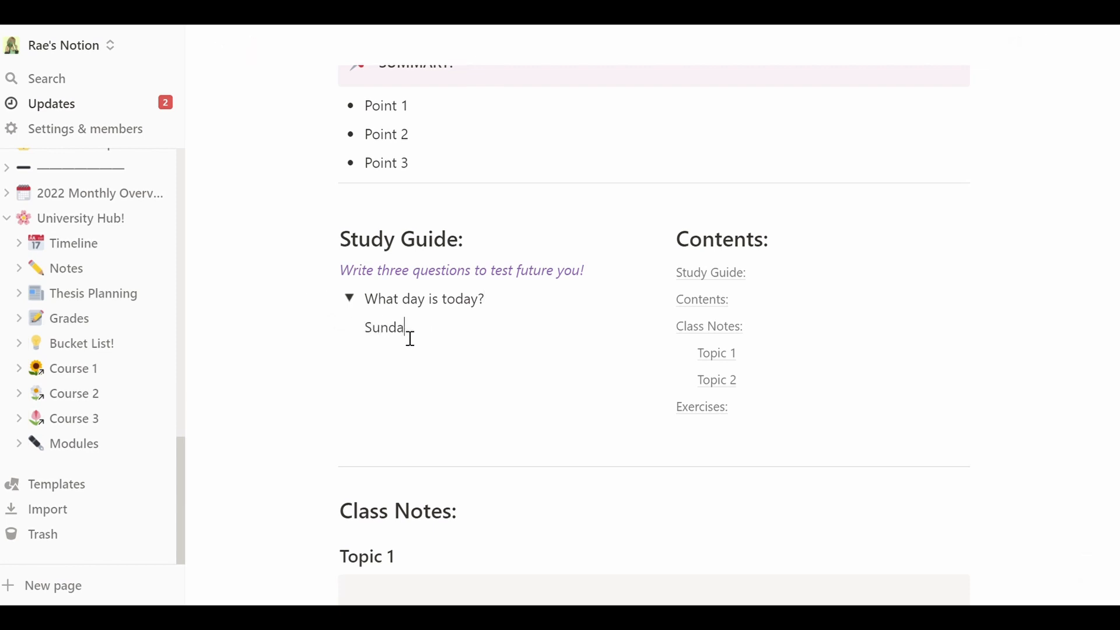
key(Return)
click(351, 300)
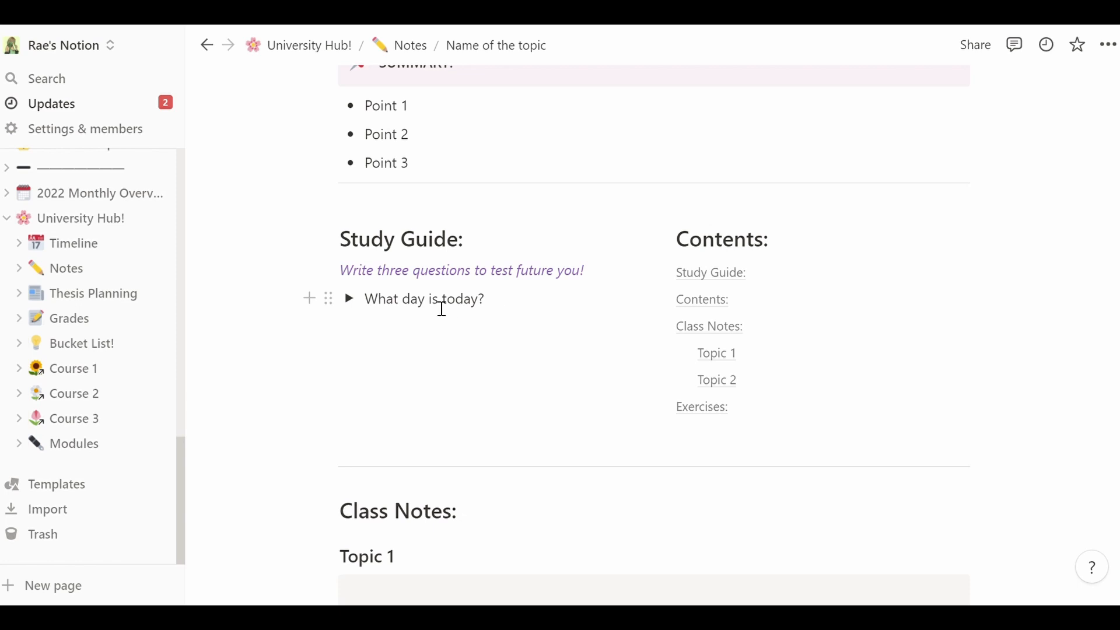
click(352, 302)
drag(438, 337, 360, 340)
click(578, 335)
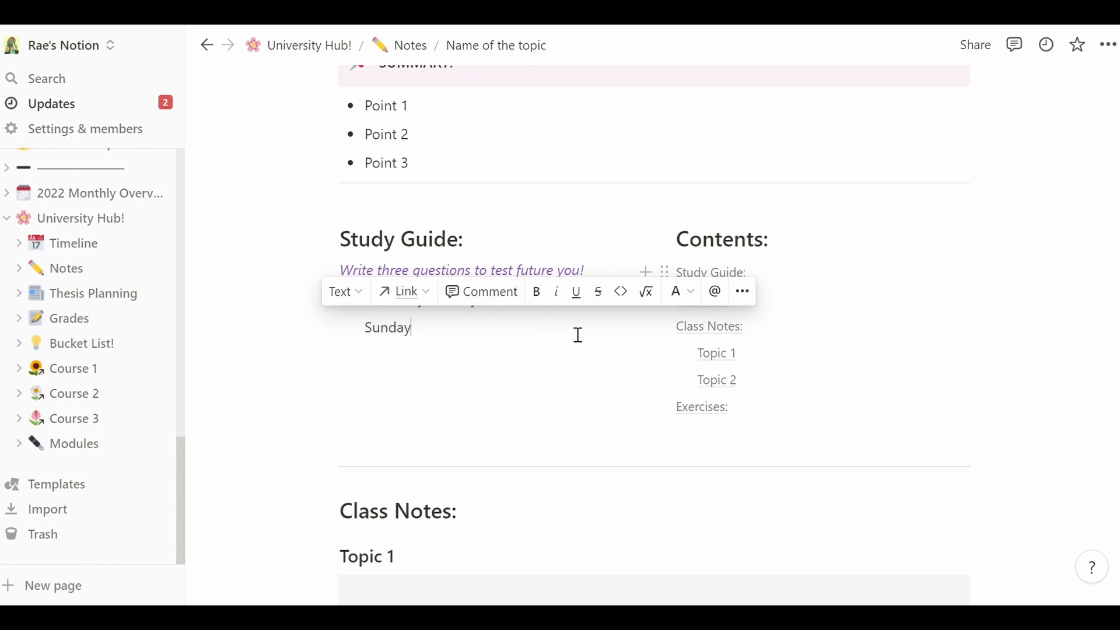
drag(375, 277, 485, 288)
click(486, 288)
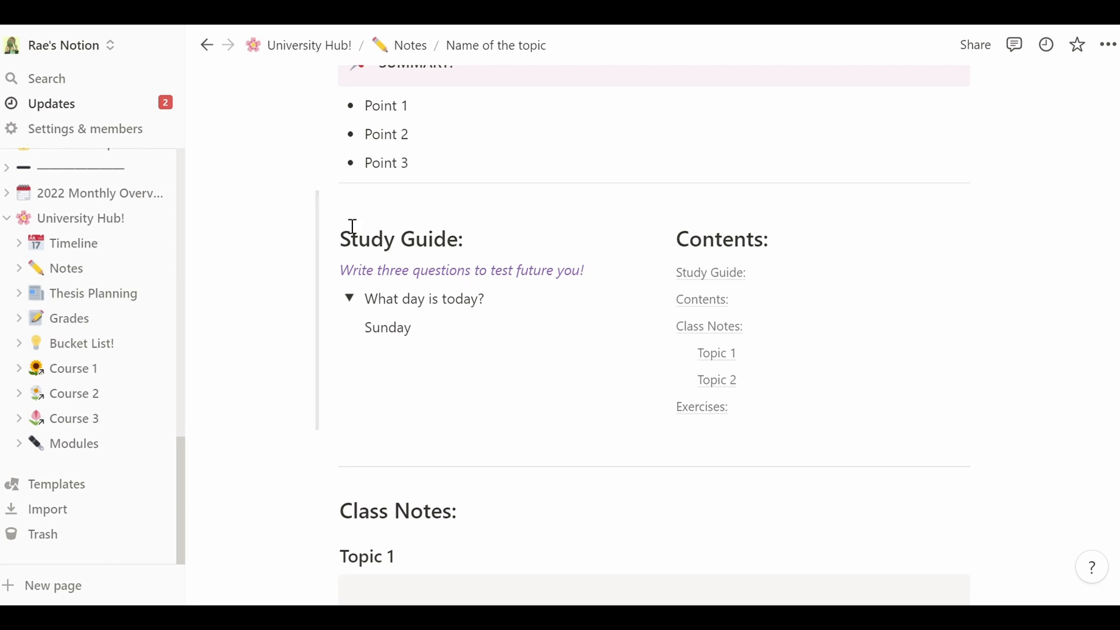
drag(345, 217, 386, 222)
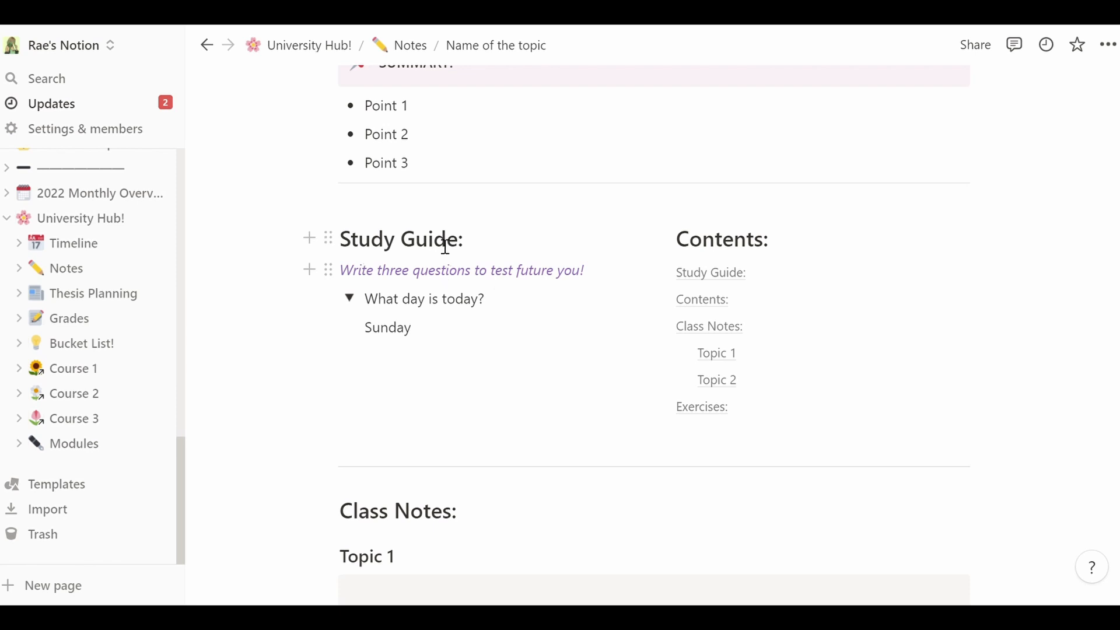
click(666, 238)
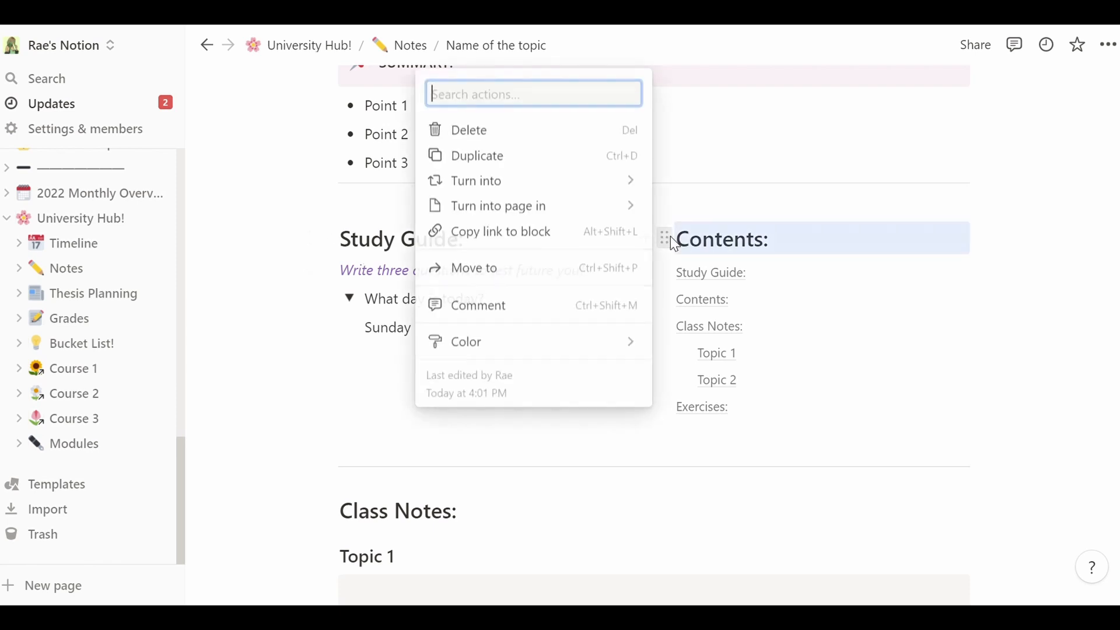
key(Escape)
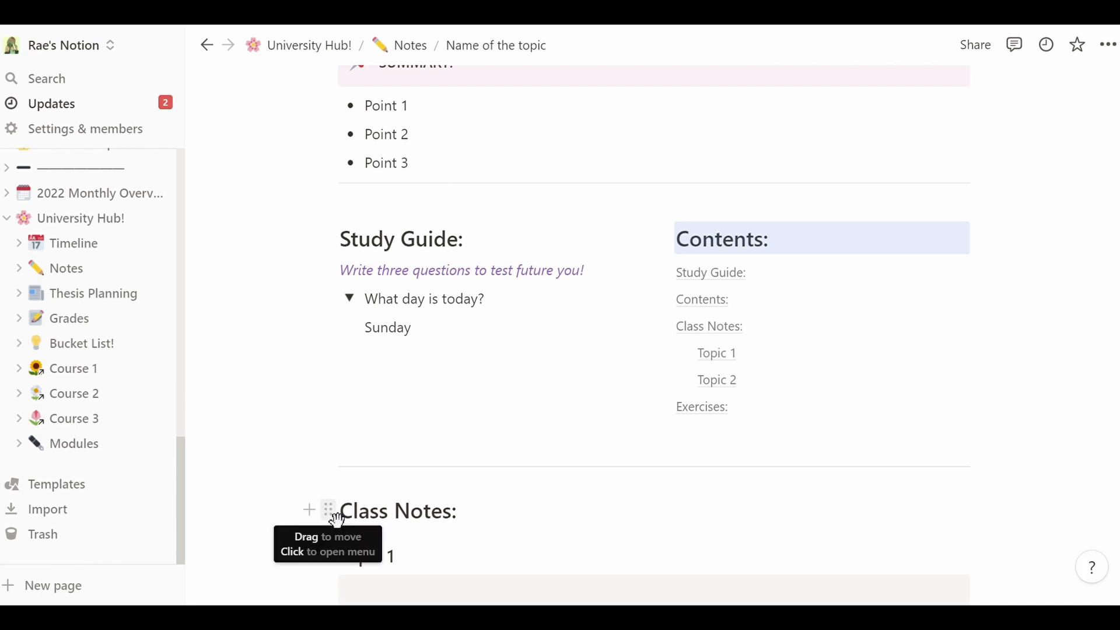
click(330, 516)
mouse_move(304, 373)
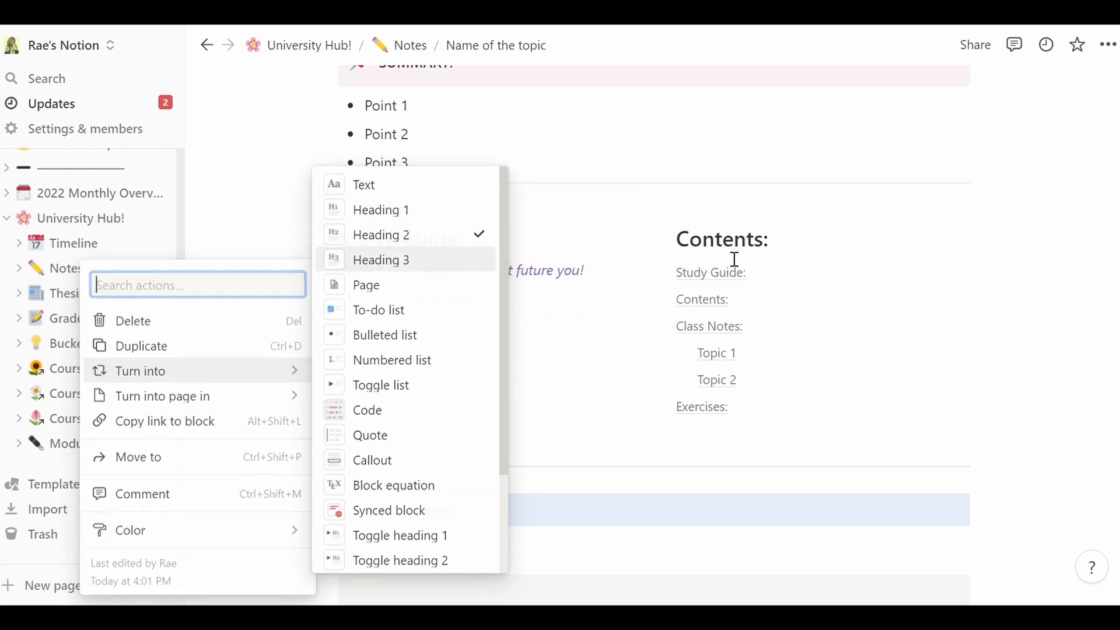
key(Escape)
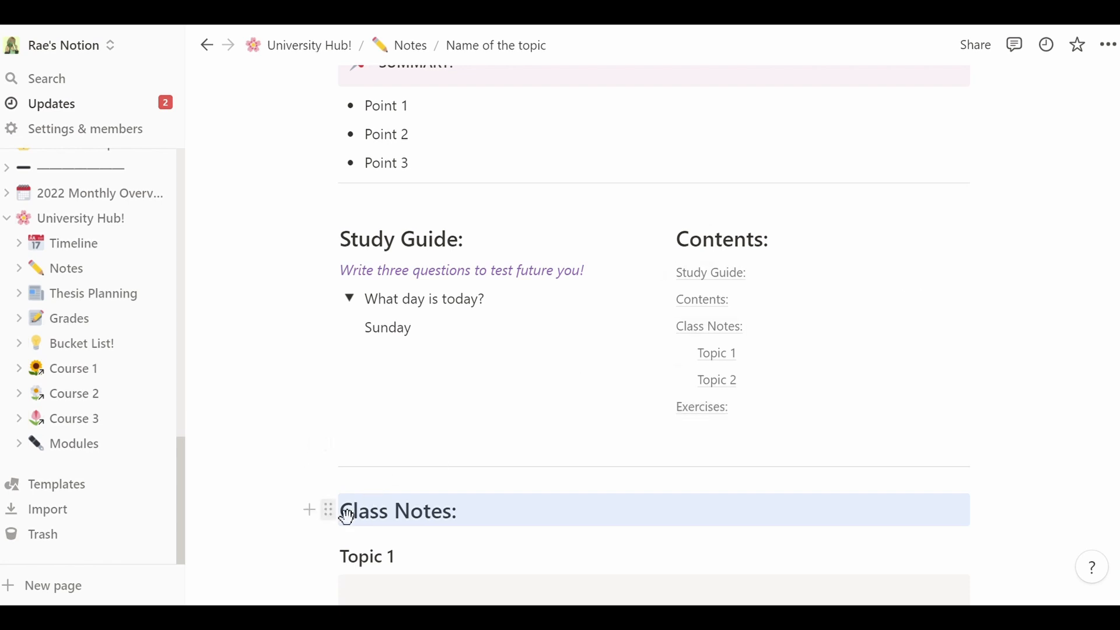
click(328, 511)
key(Escape)
scroll(491, 273, down, 6)
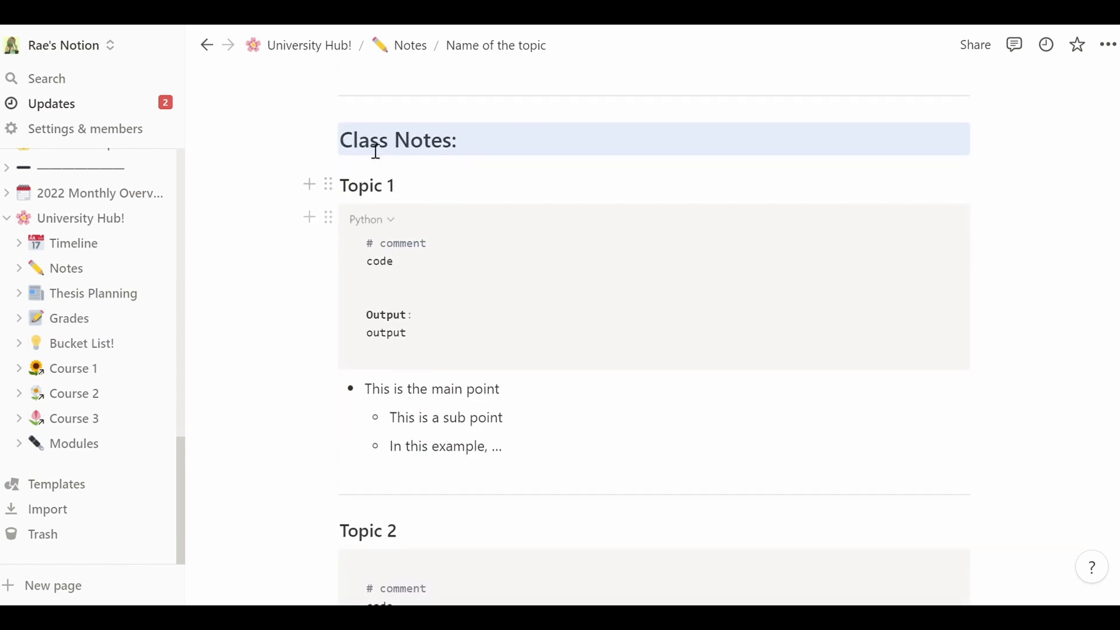
- Rename the heading to 'Topic 1 - Loops' and keep Python as the code language
click(349, 151)
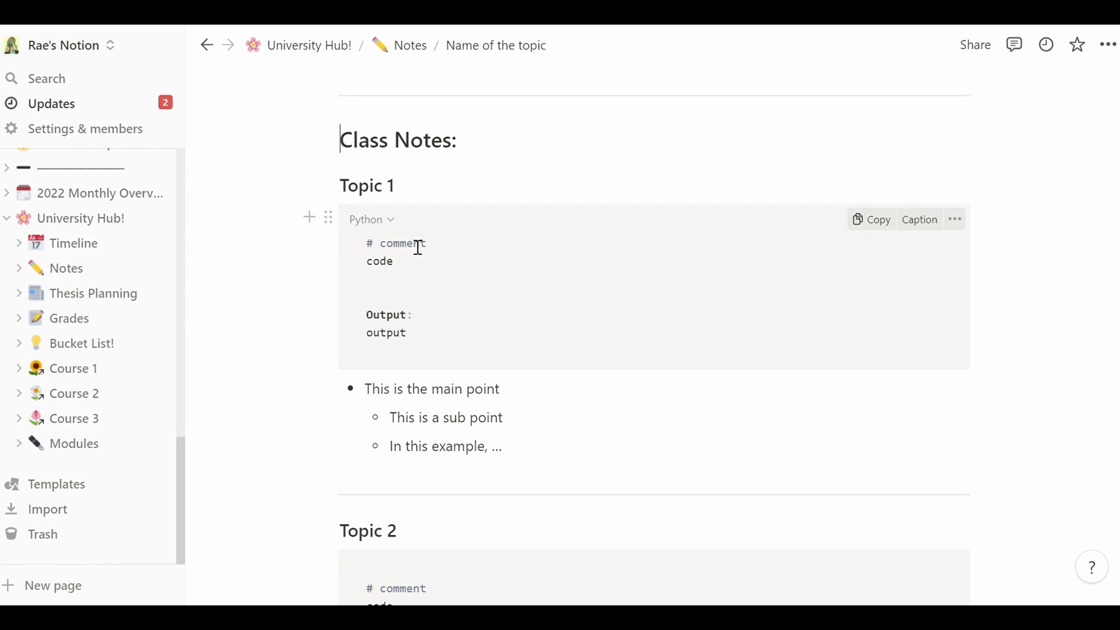
click(420, 265)
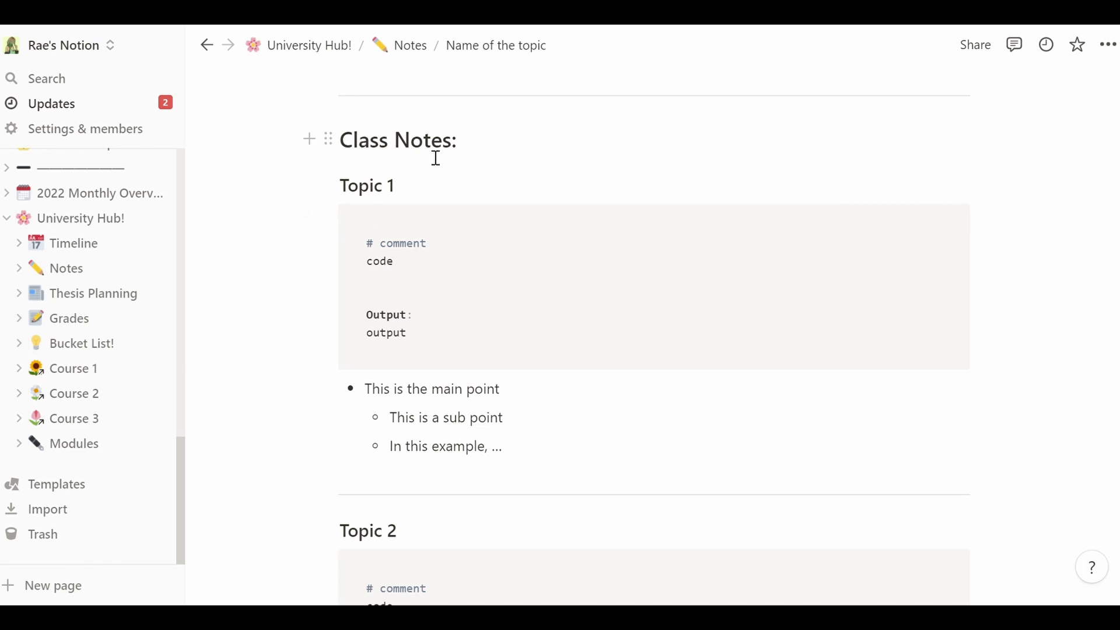
click(413, 199)
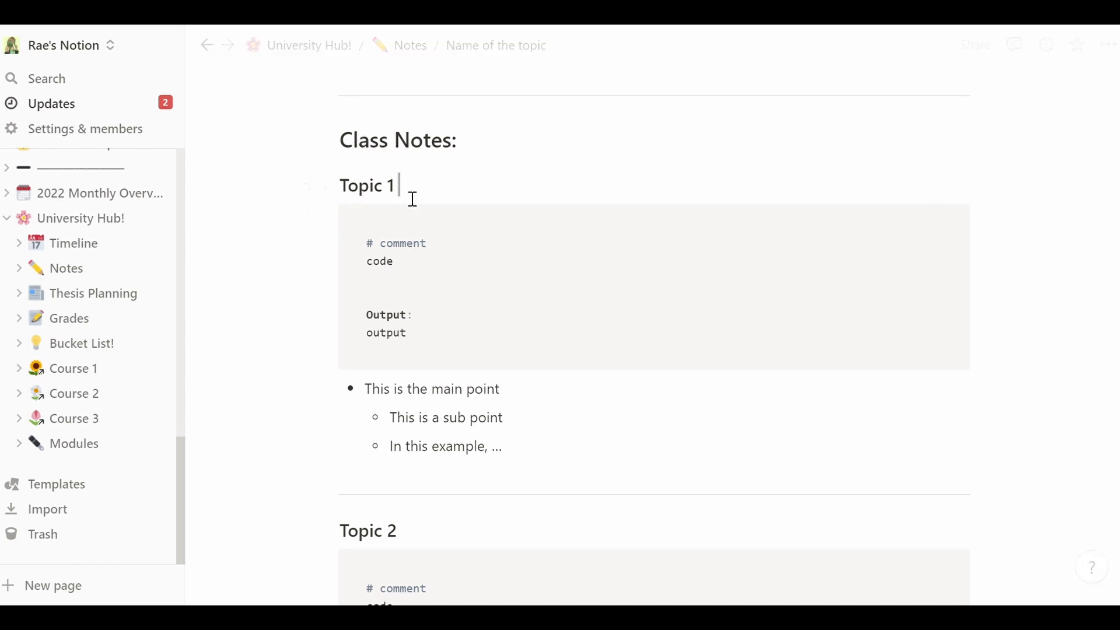
text(- Loops)
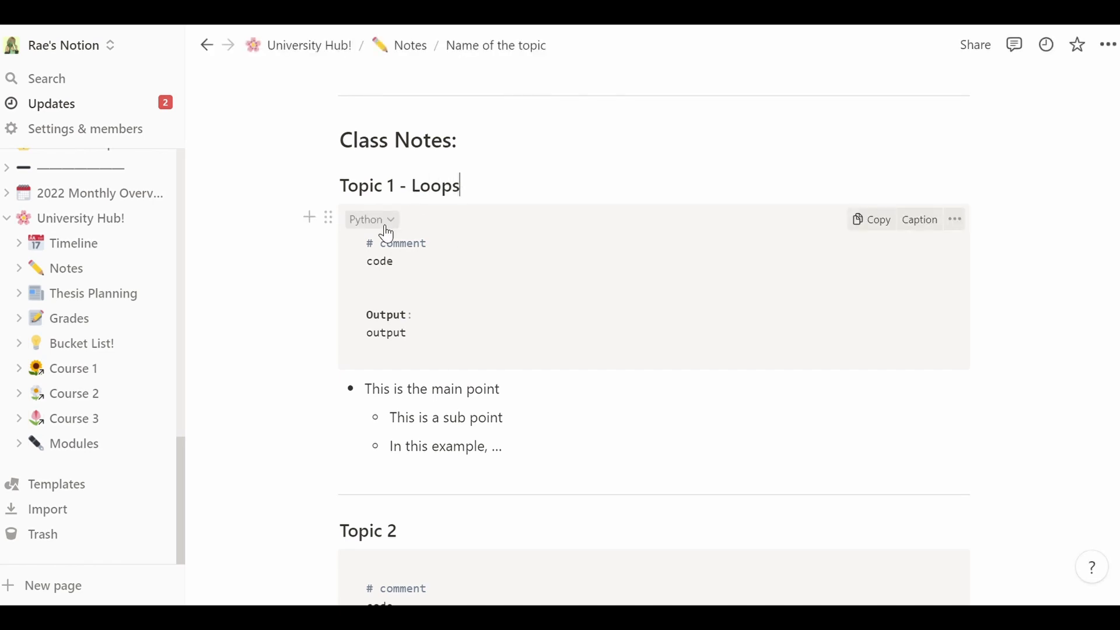
click(382, 222)
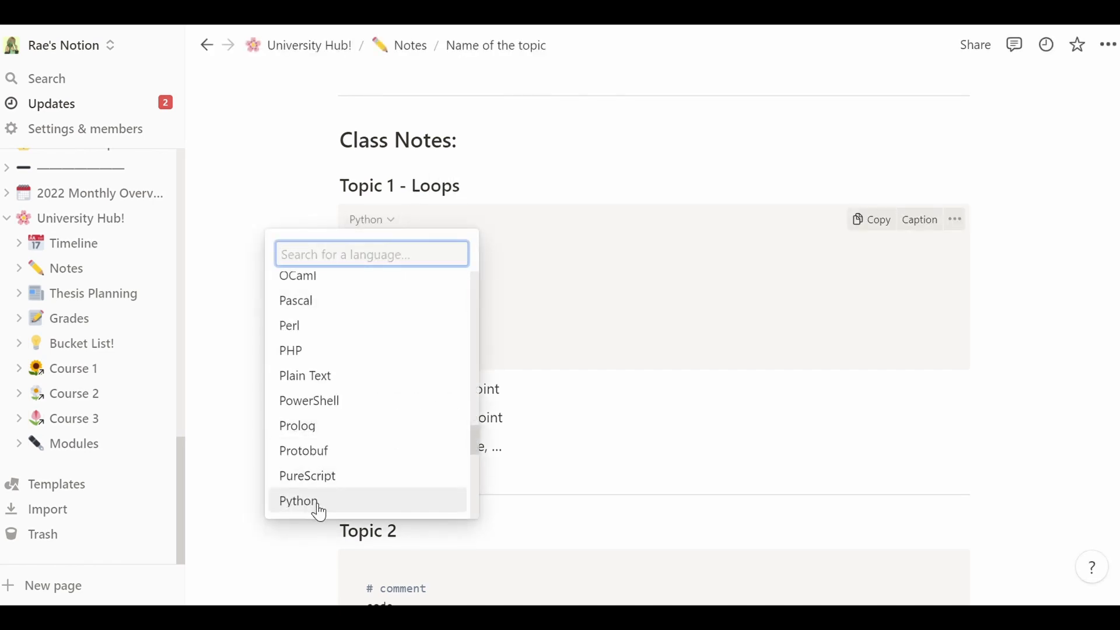
mouse_move(482, 446)
mouse_down()
mouse_move(454, 303)
mouse_move(484, 511)
mouse_move(467, 454)
mouse_up()
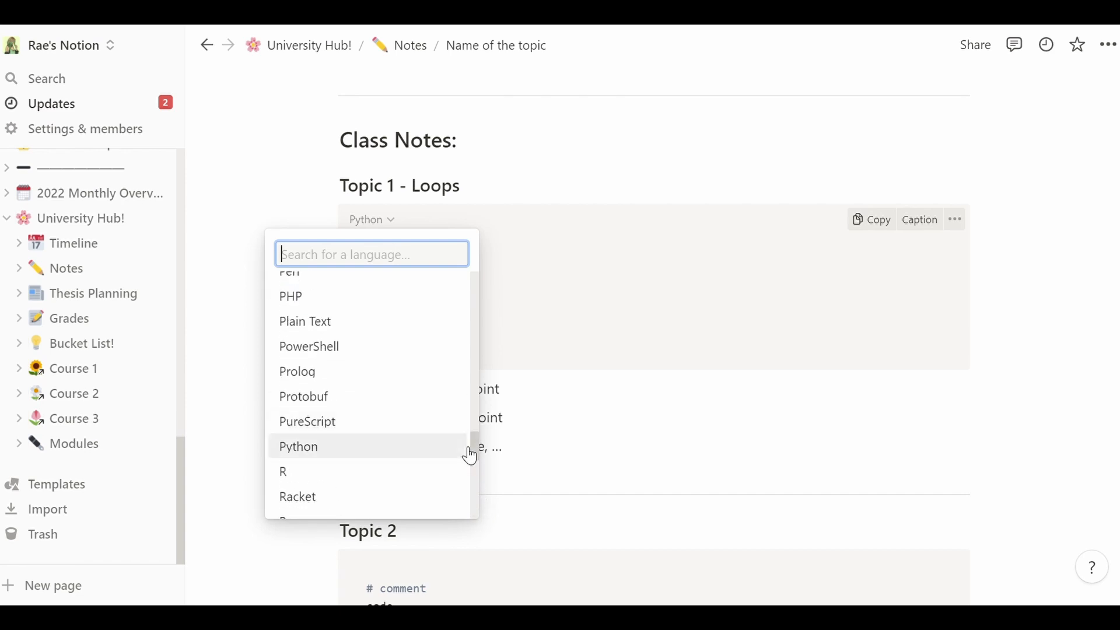
click(587, 255)
- Replace the placeholder code with a for/if loop that prints "Congratulations"
click(390, 259)
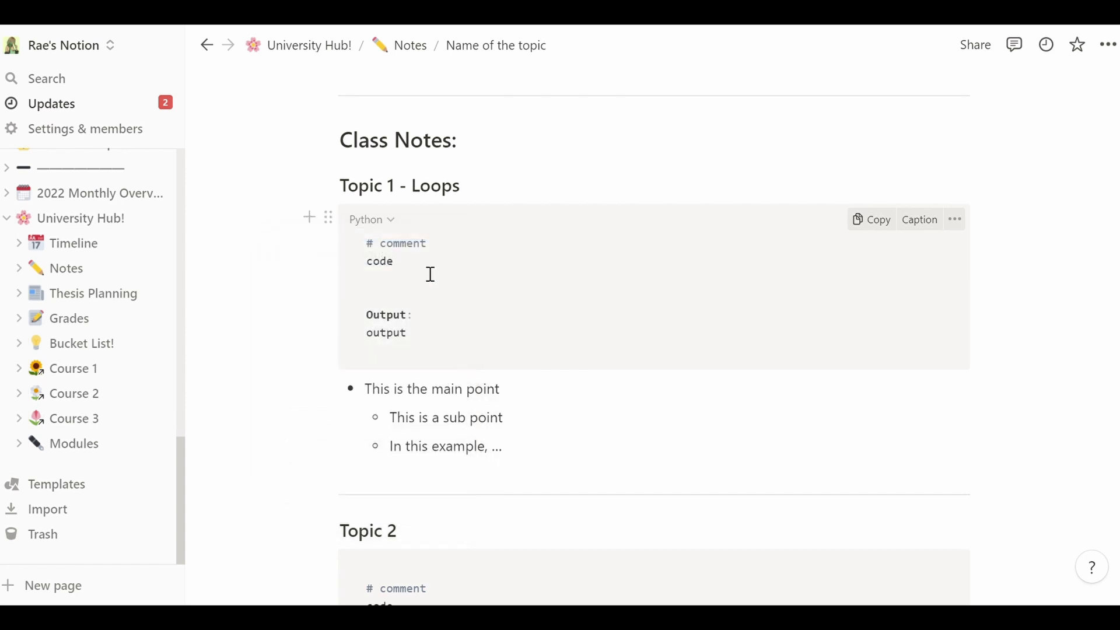
key(BackSpace)
key(BackSpace)
key(BackSpace)
key(BackSpace)
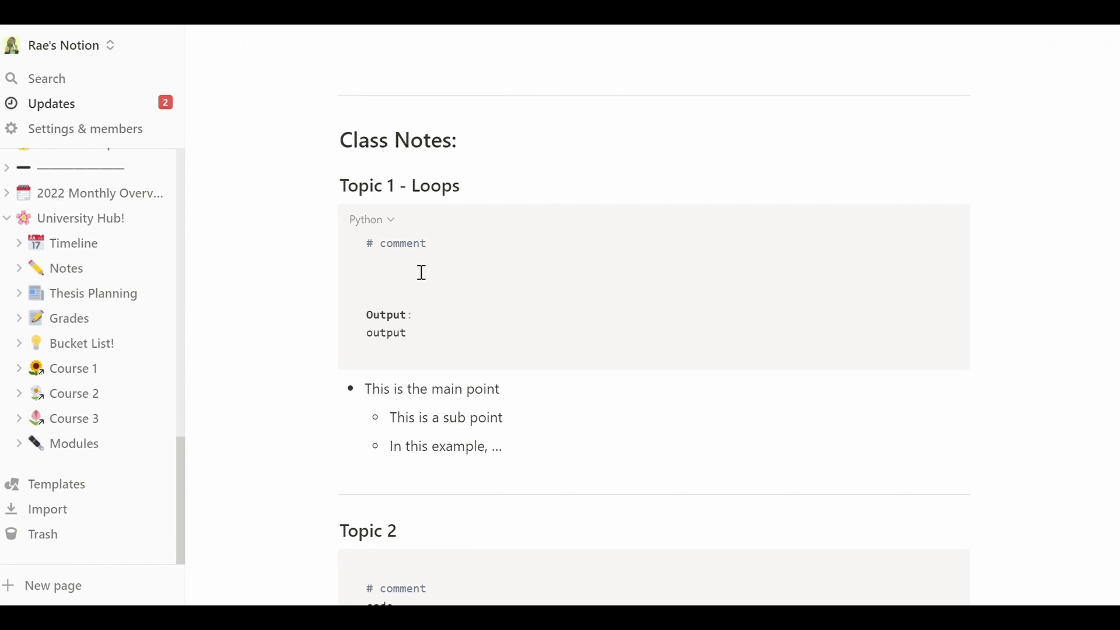
text(for example:)
key(Return)
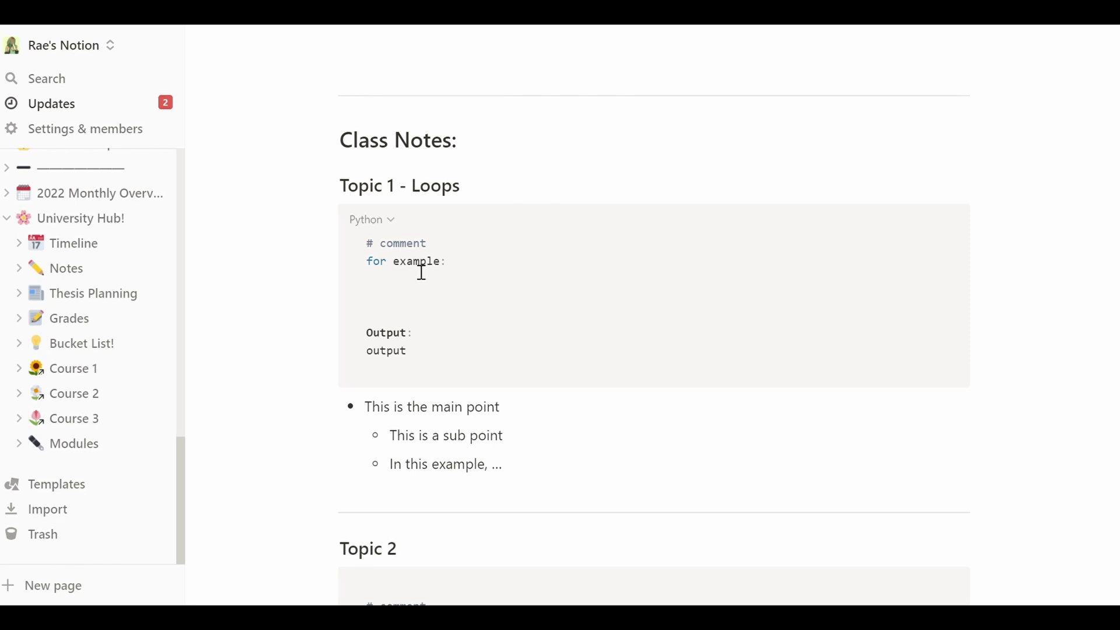
text(if this loop works:)
key(Return)
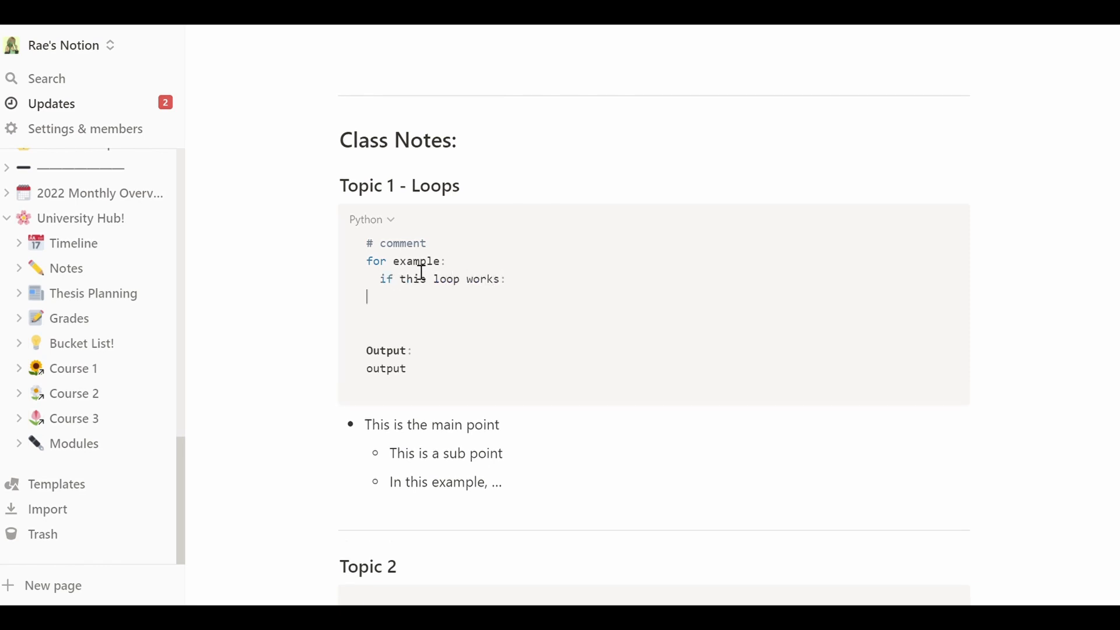
text(print("Congratulations")
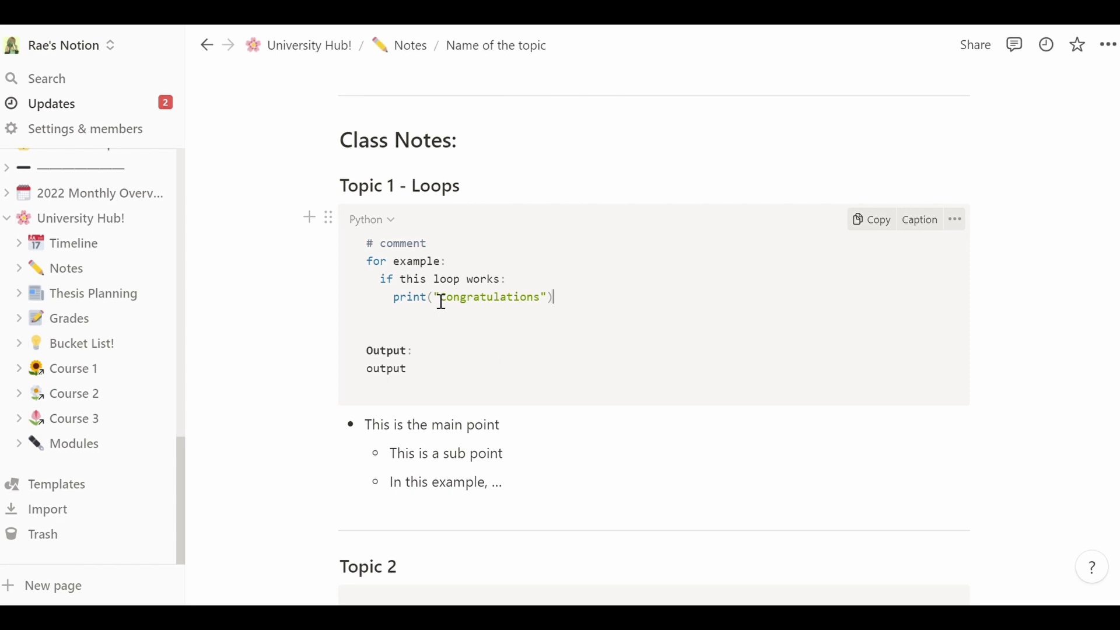
drag(373, 272, 395, 275)
click(395, 275)
double_click(389, 289)
click(397, 290)
- Replace the loop code with '2 + 3 = 5', then delete the code block
drag(424, 388, 370, 248)
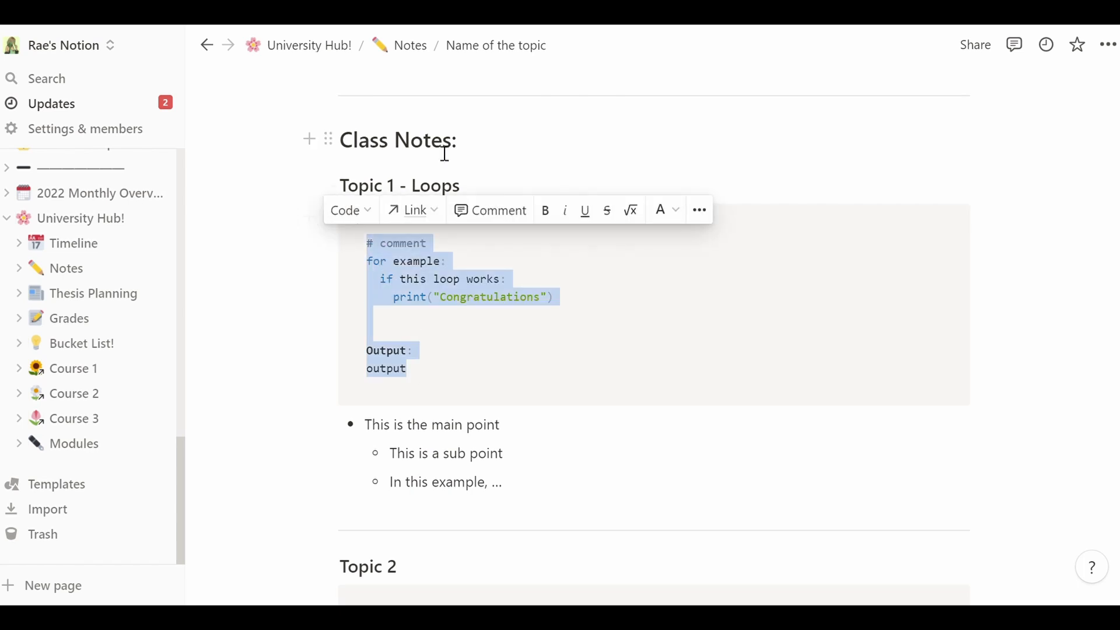
key(BackSpace)
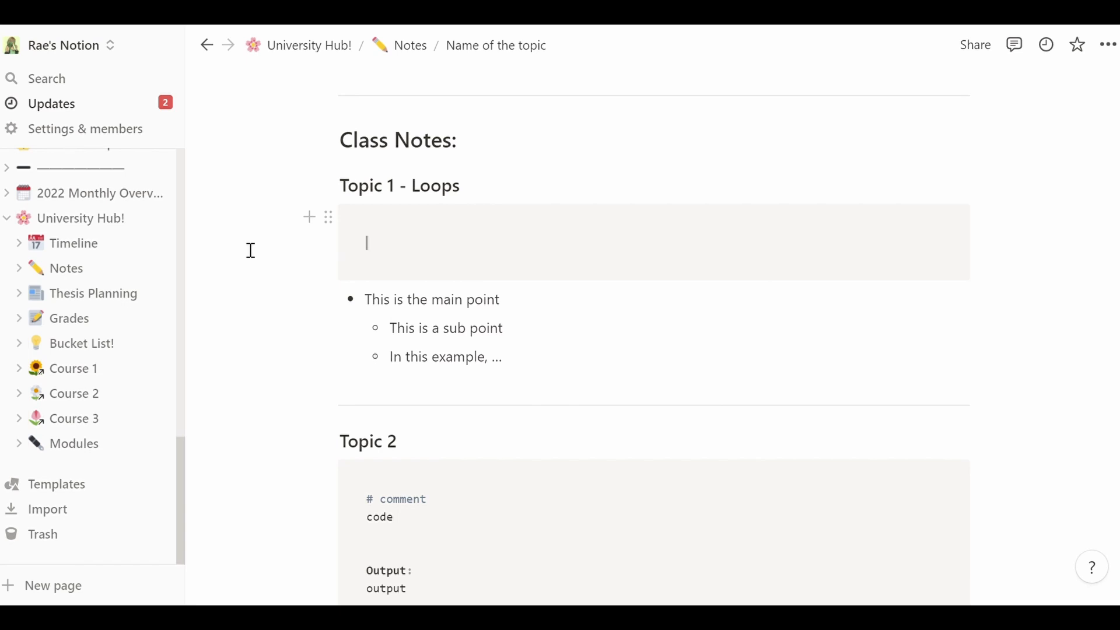
text(2 + 3 =)
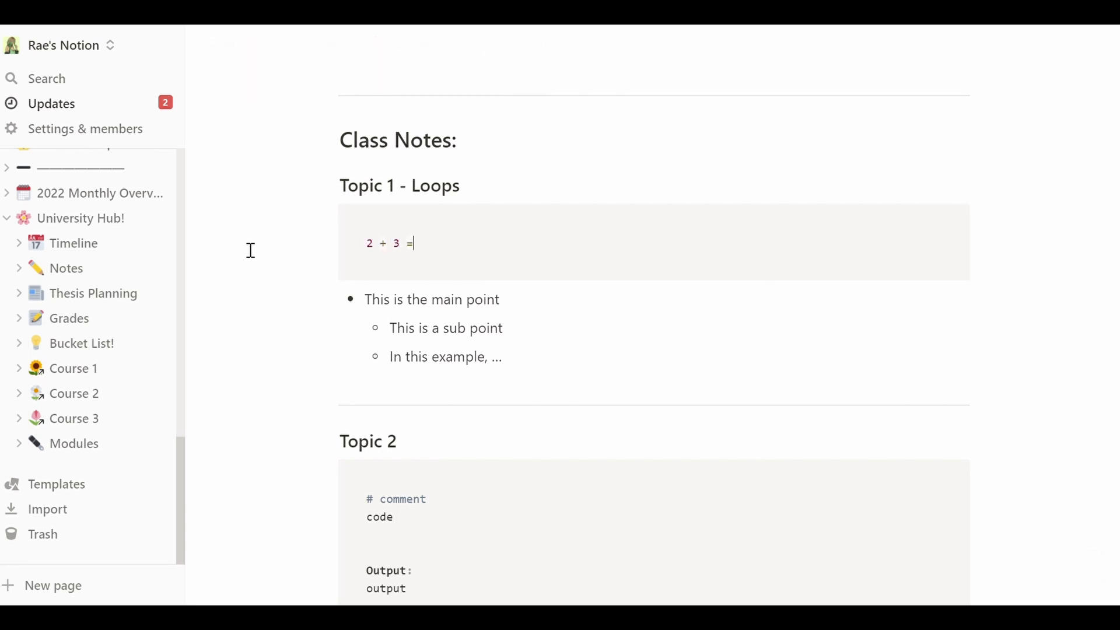
text( 5)
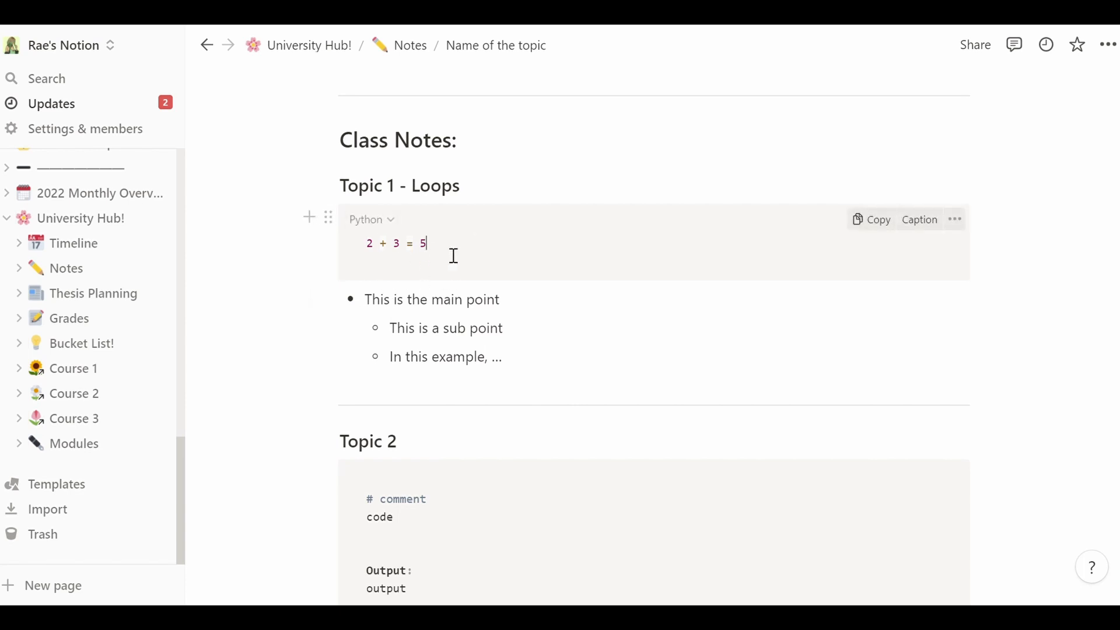
click(330, 220)
key(Delete)
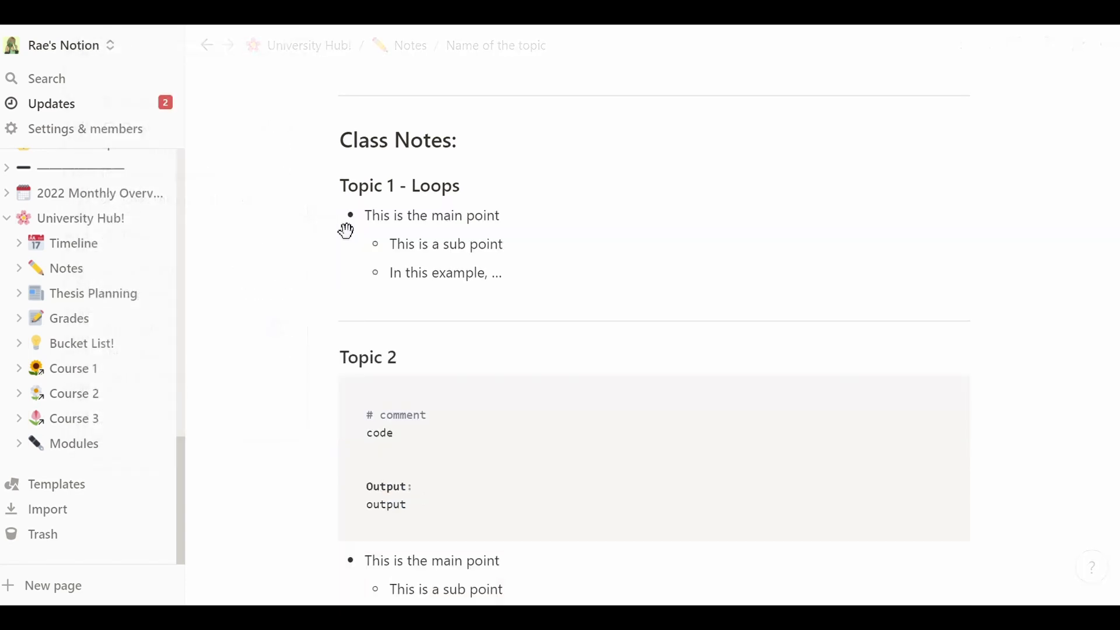
- Review the bullet lines and append '...' after 'In this example,'
click(518, 216)
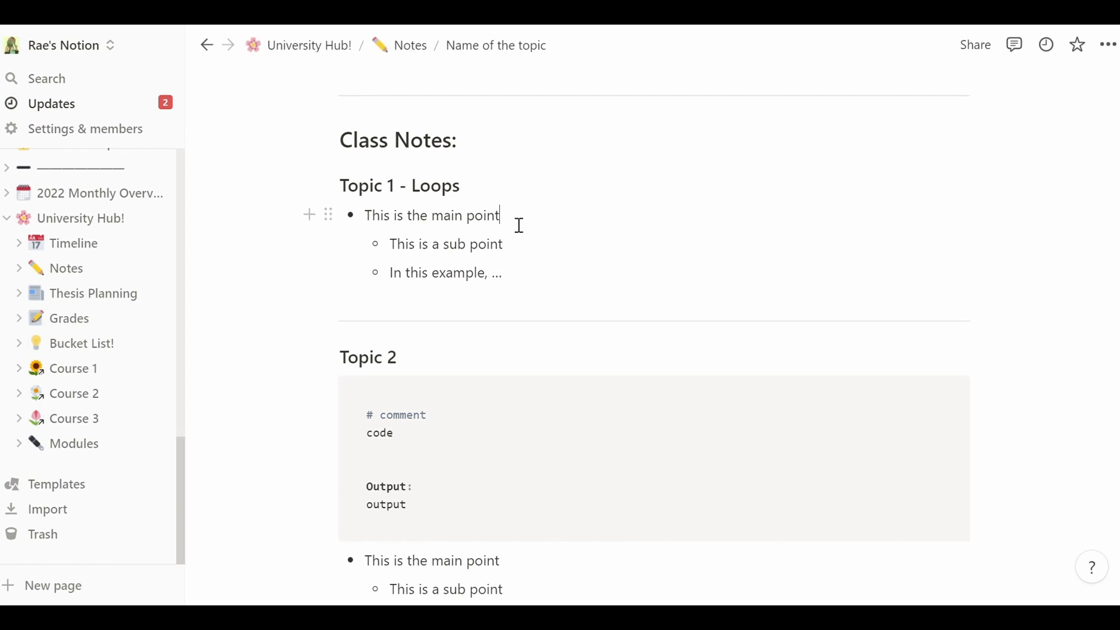
drag(367, 225, 507, 224)
click(509, 225)
drag(391, 252, 520, 255)
click(522, 256)
drag(391, 279, 512, 282)
click(512, 283)
text(...)
- Undo the deletions to bring the loop code back
click(327, 223)
click(554, 248)
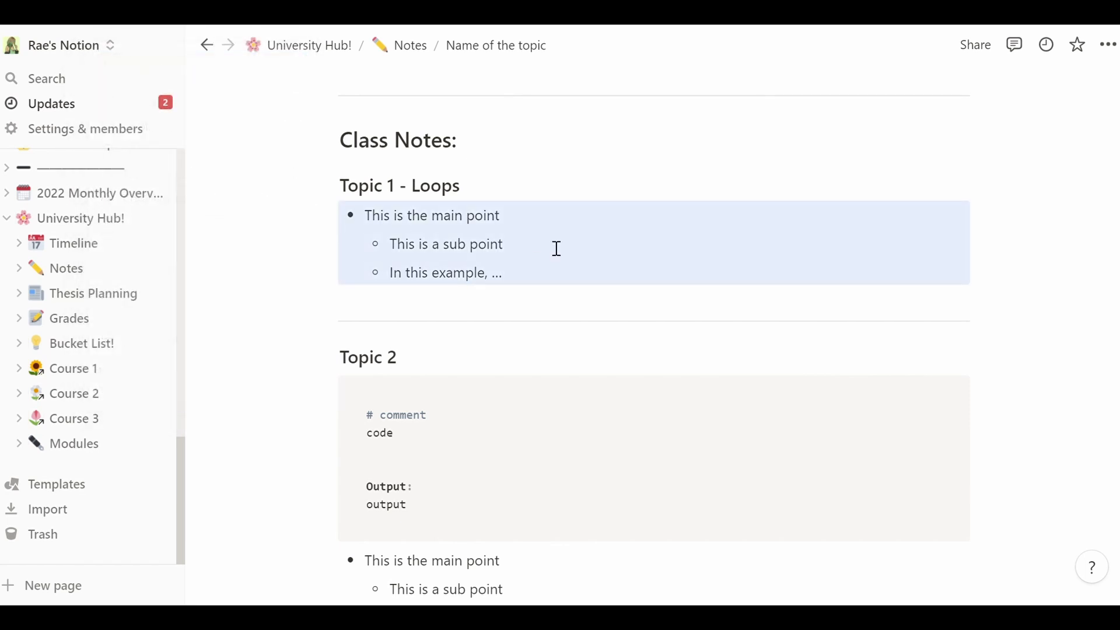
click(557, 248)
key(ctrl+z)
key(ctrl+z)
key(ctrl+z)
key(ctrl+z)
key(ctrl+z)
key(ctrl+z)
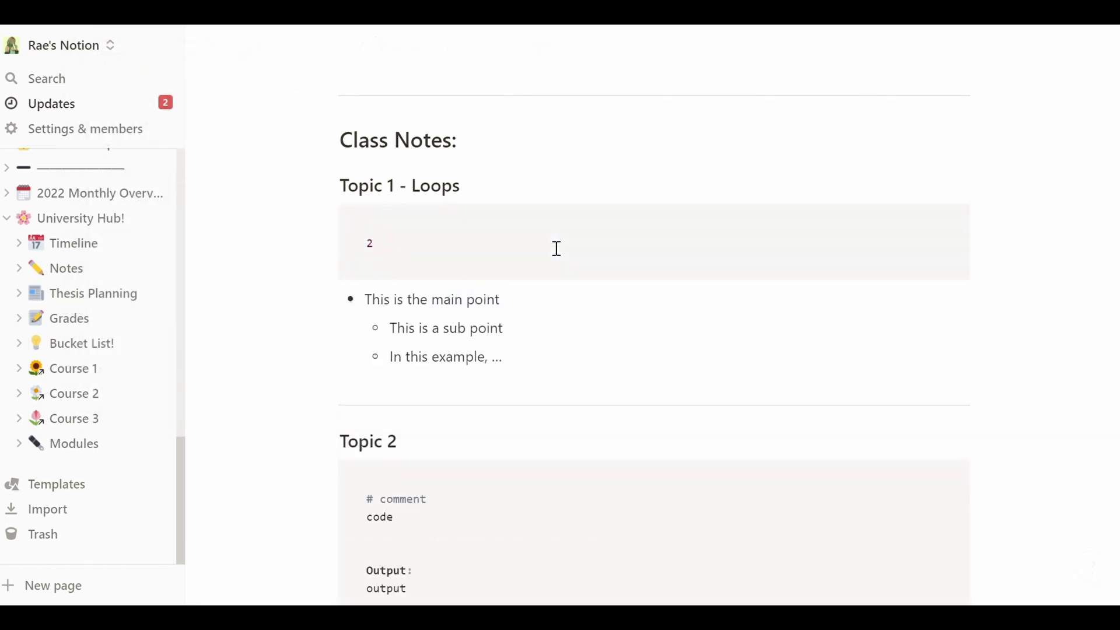
scroll(557, 249, up, 1)
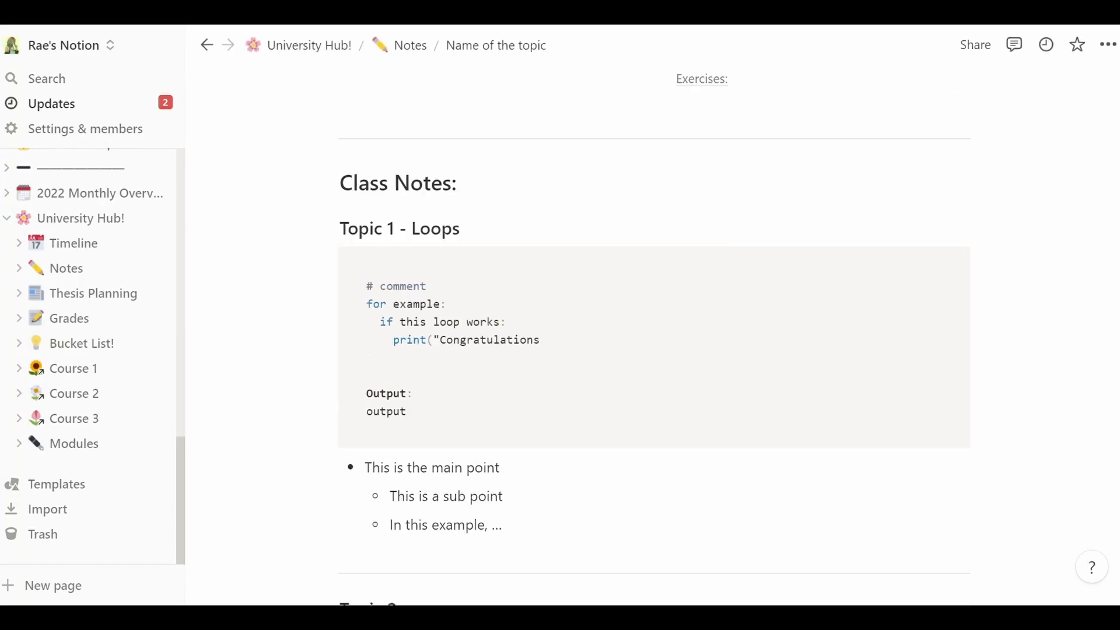
scroll(654, 337, down, 8)
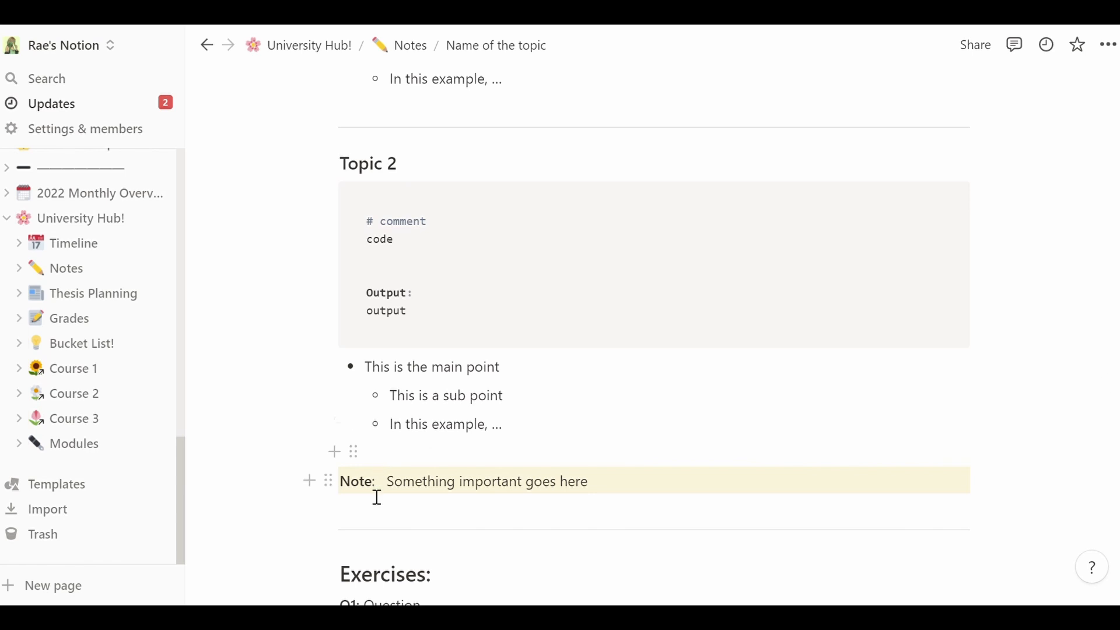
click(330, 489)
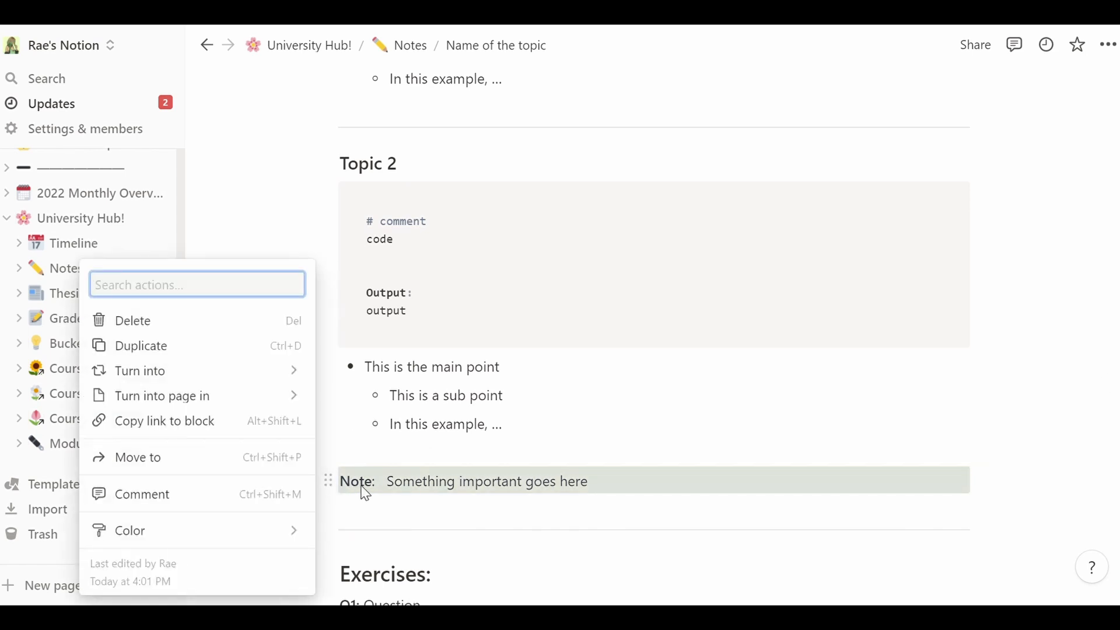
click(669, 496)
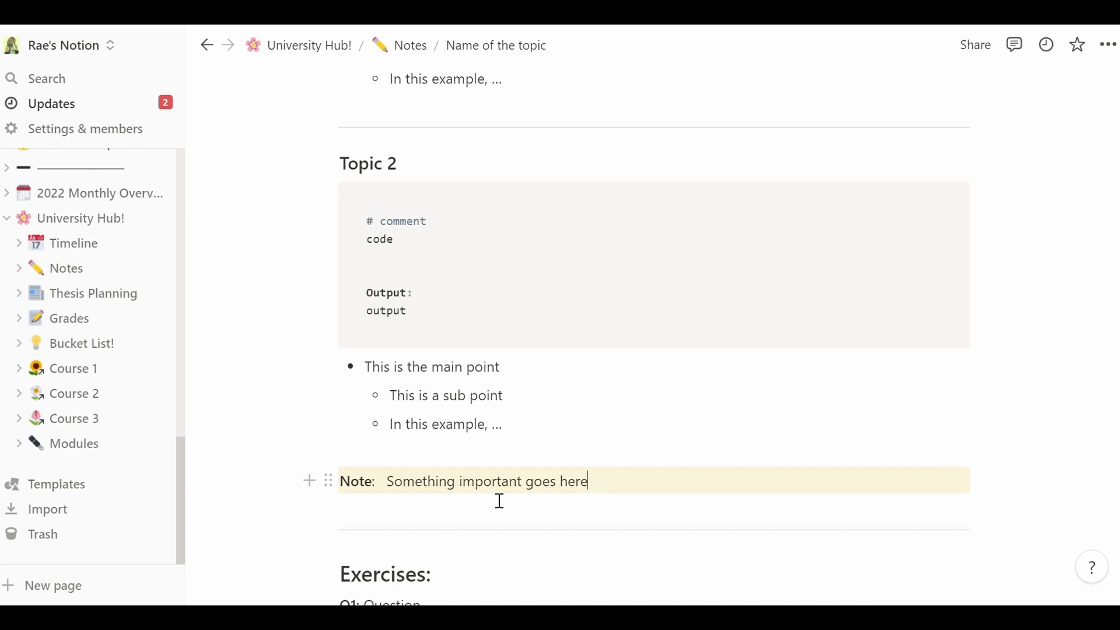
drag(387, 482, 609, 493)
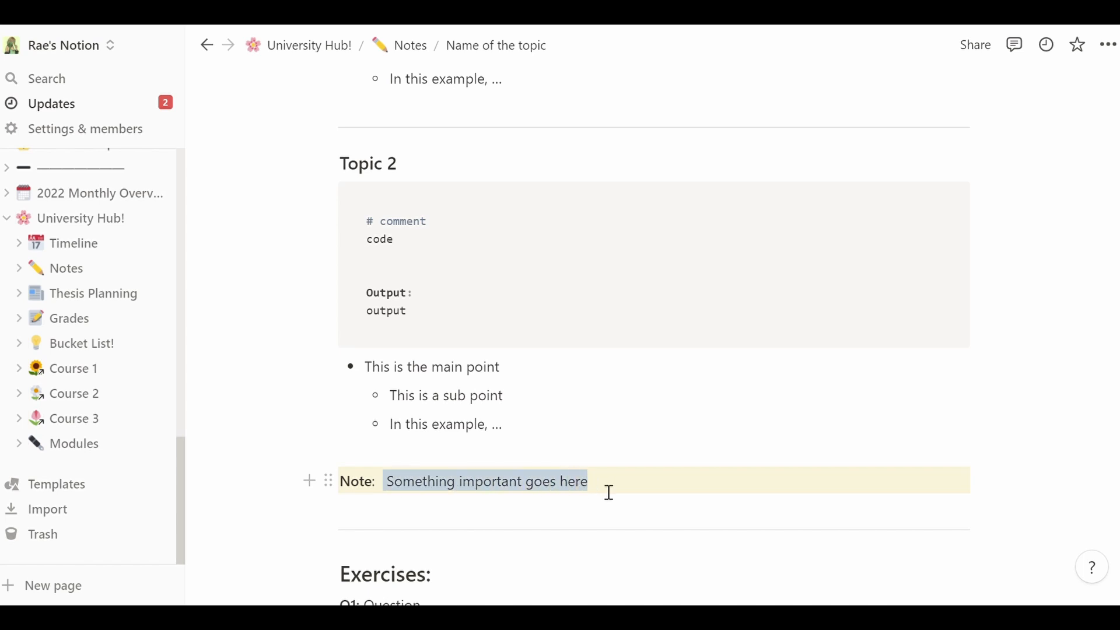
click(609, 493)
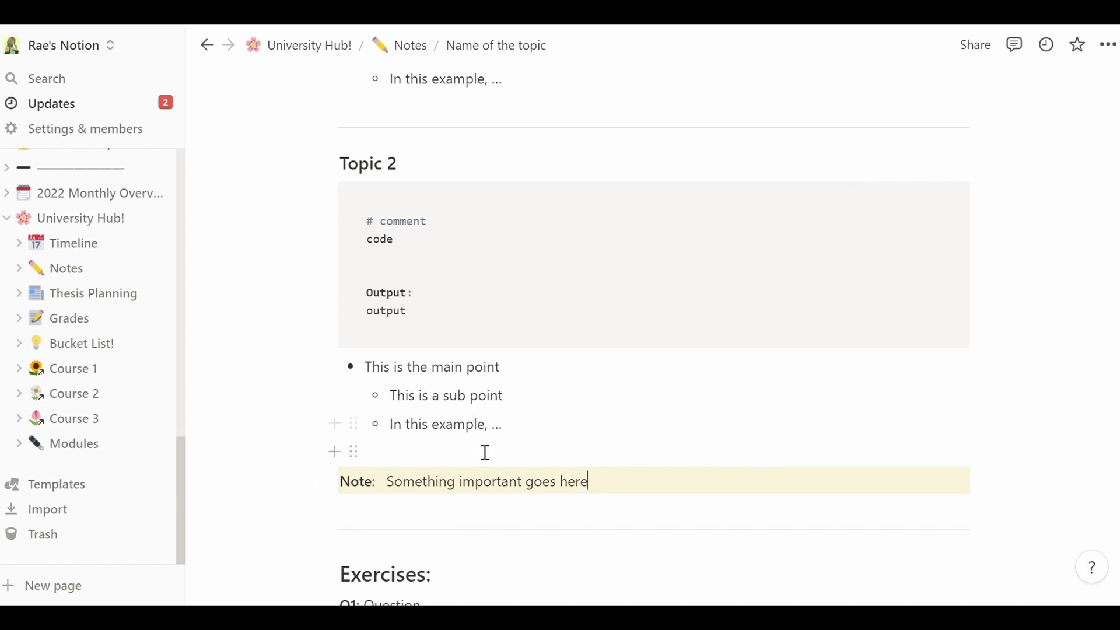
scroll(644, 310, down, 8)
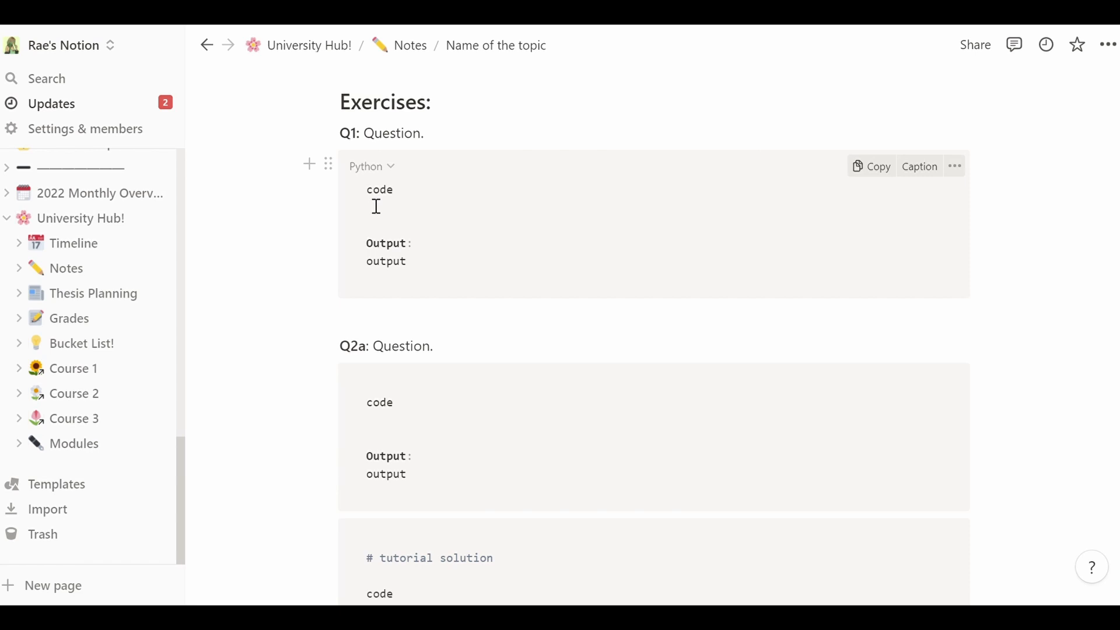
- Change Q1's placeholder code to '2 +' and its output to 7
drag(368, 190, 412, 198)
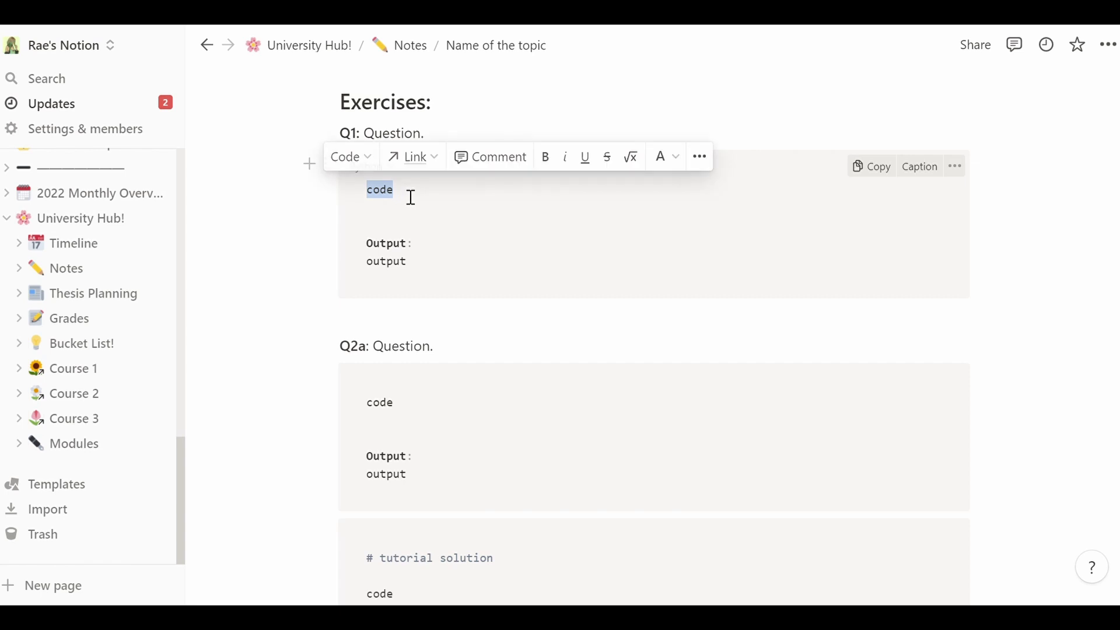
text(2 + 5 =)
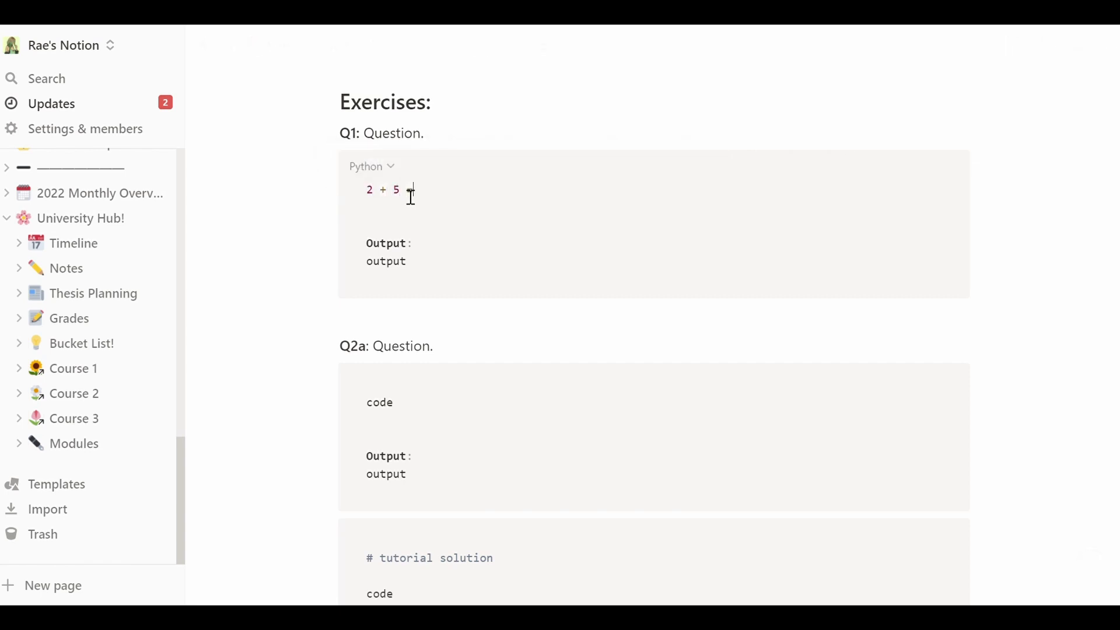
drag(420, 275, 366, 279)
text(7)
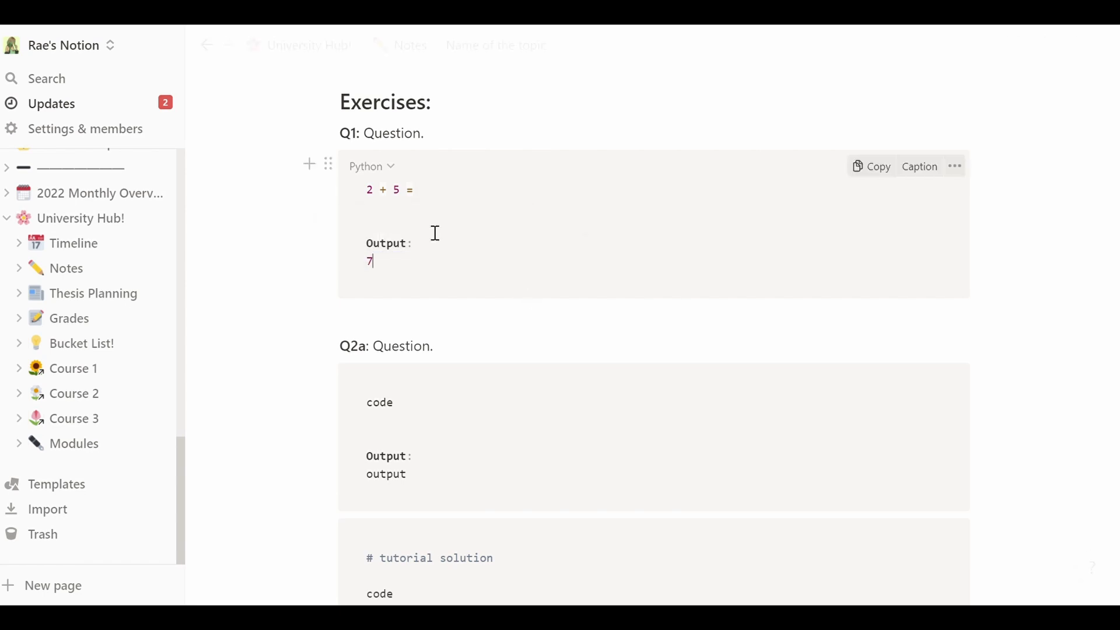
- Reword the Q1 heading to 'What date did xxx die?' and delete its code block
drag(438, 143, 373, 152)
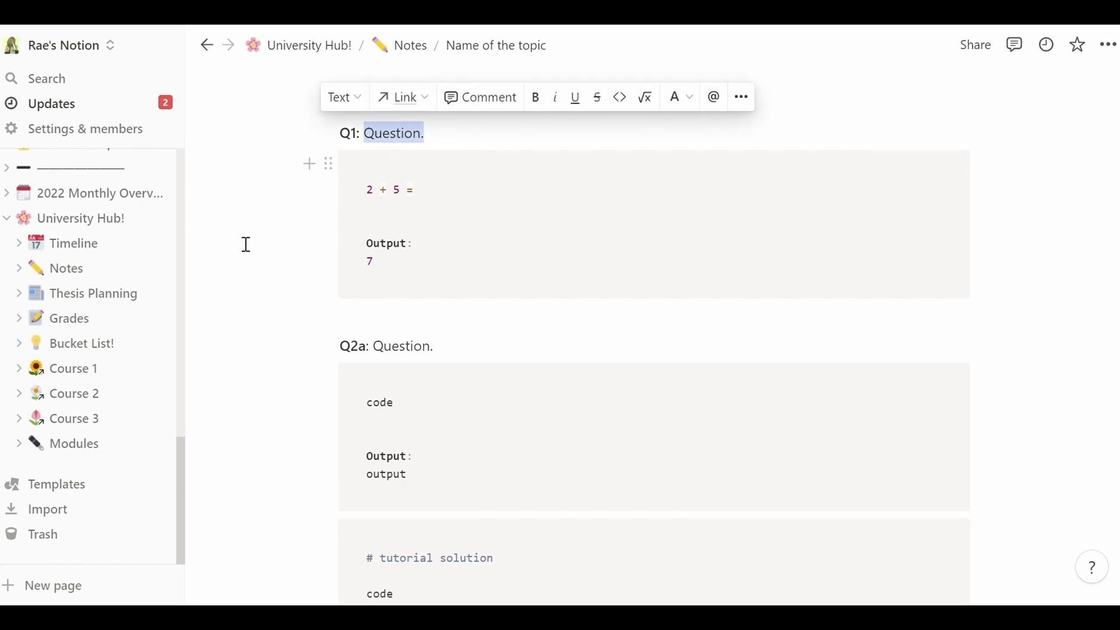
text(What )
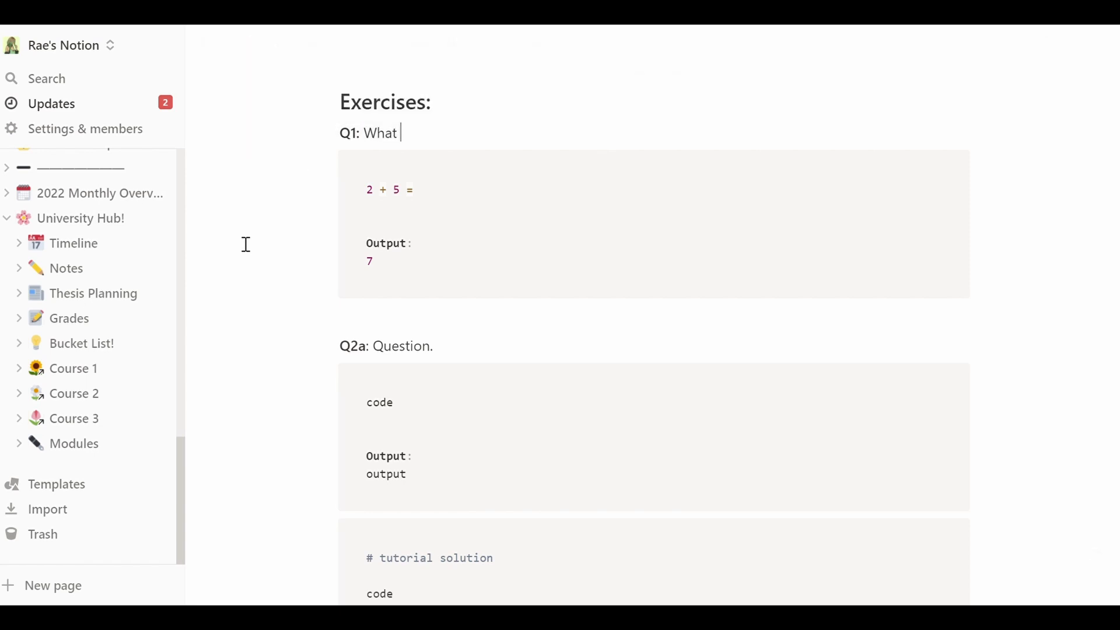
text(date did xxx die?)
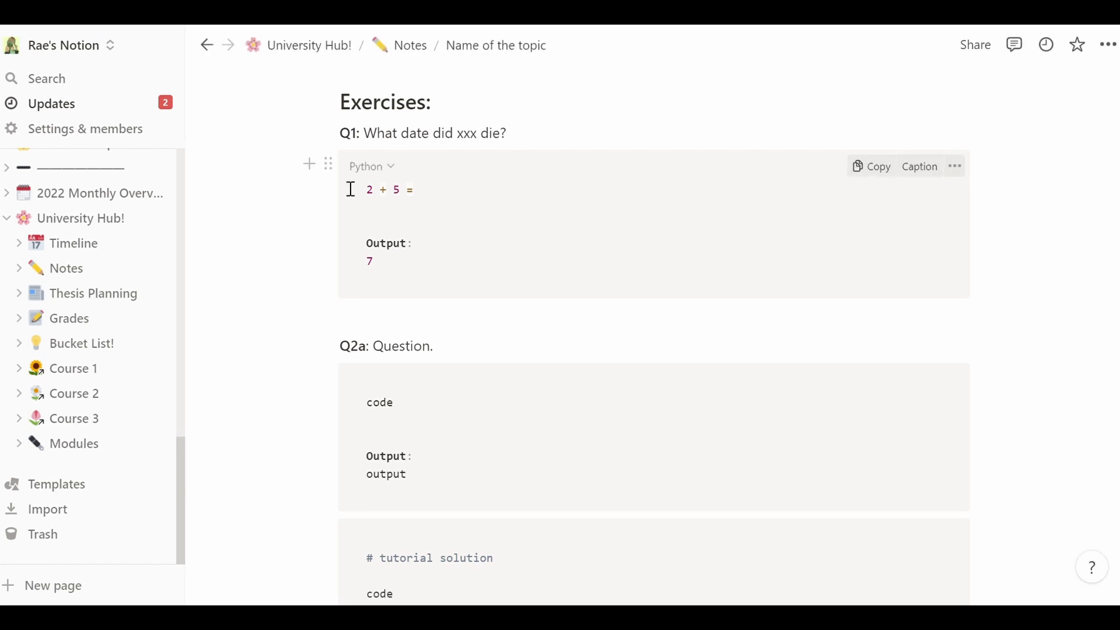
click(330, 166)
key(Delete)
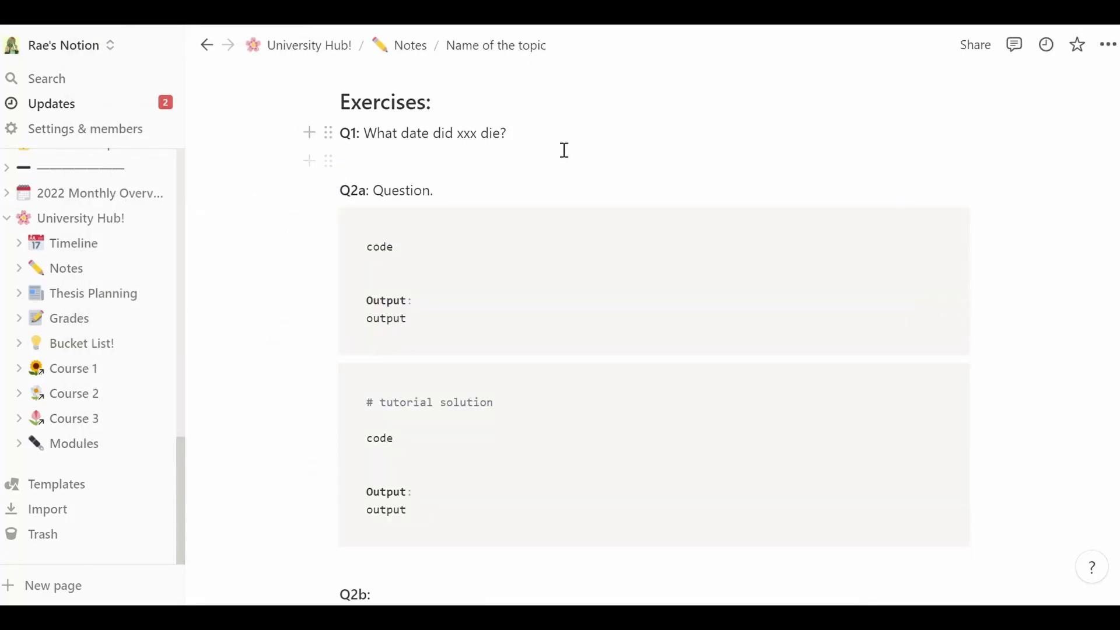
- Write 1900 under Q1, then add a /toggle 'What date did xx die?' hiding the answer 1990
click(563, 154)
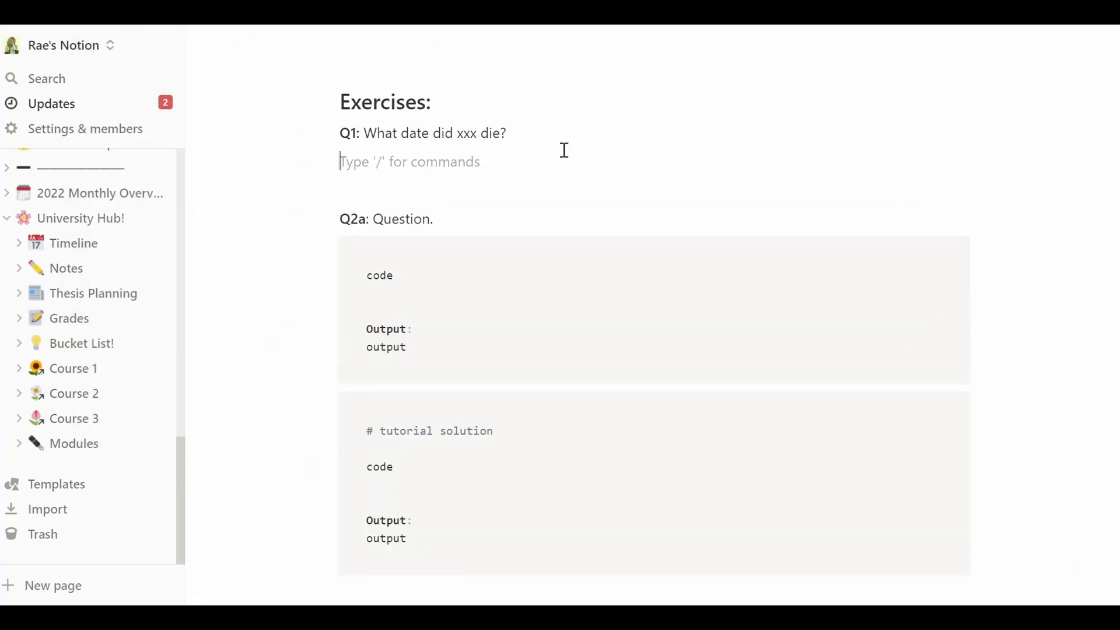
text(1900)
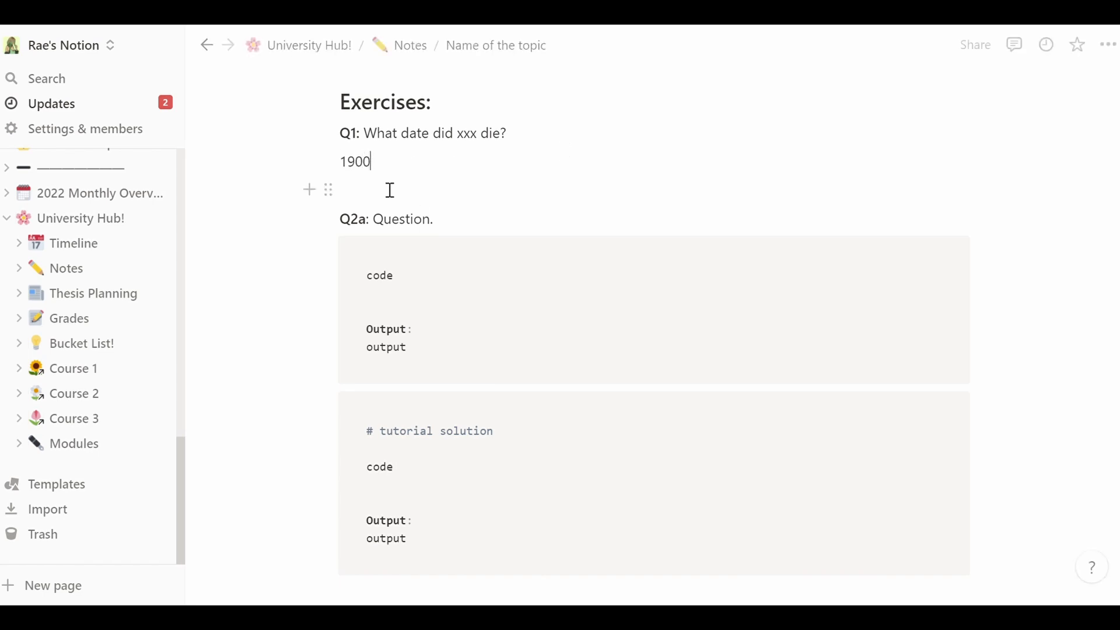
key(Return)
text(/tog)
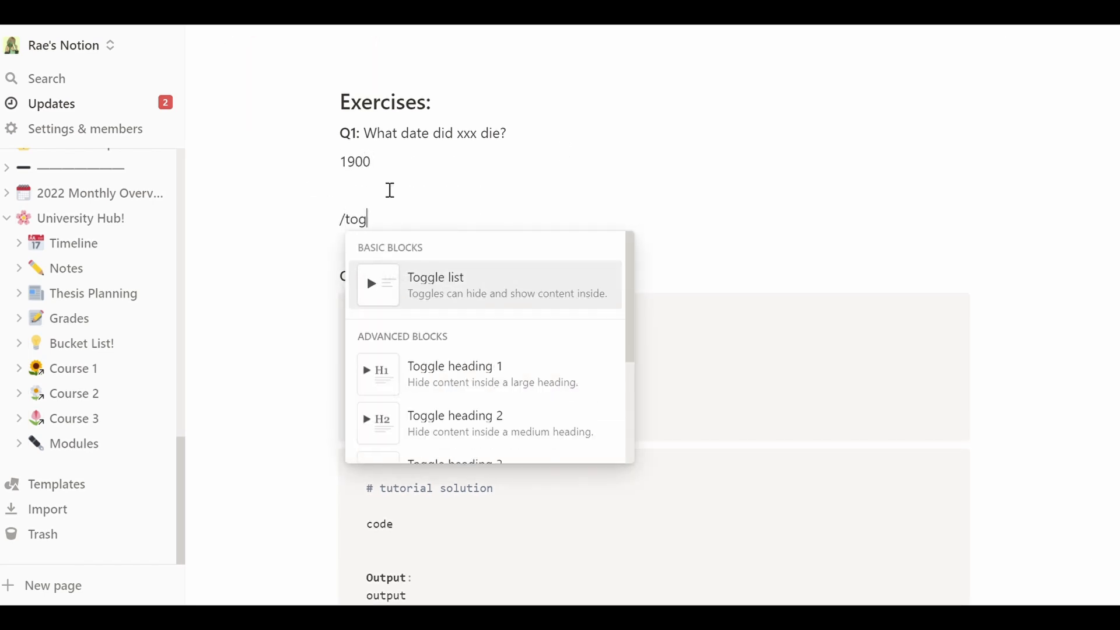
key(Return)
text(What)
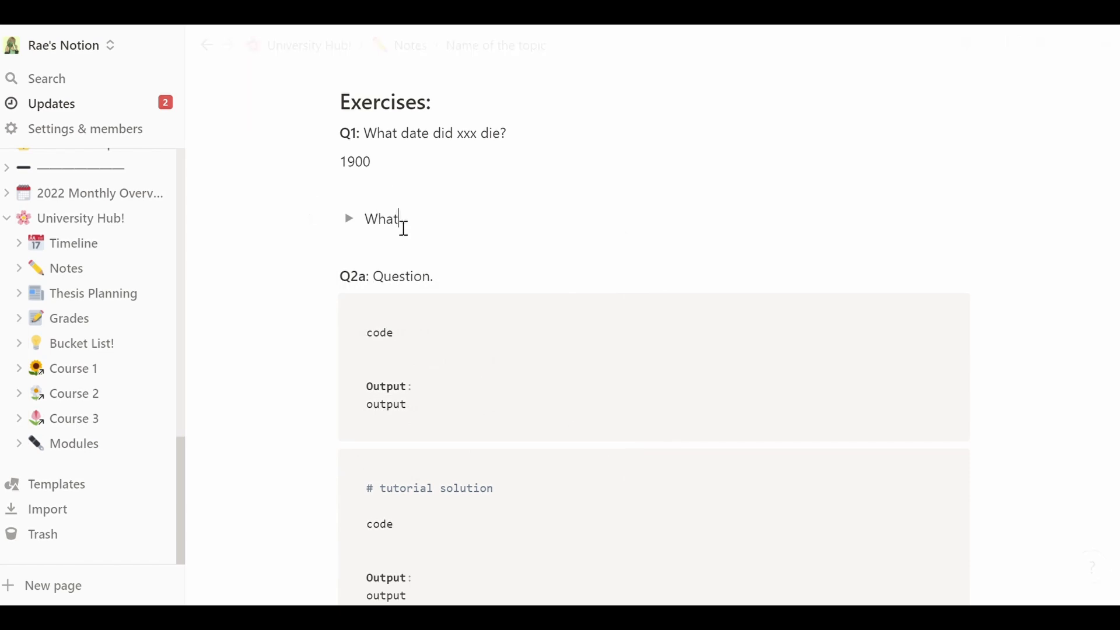
text( date did xx die?)
click(349, 219)
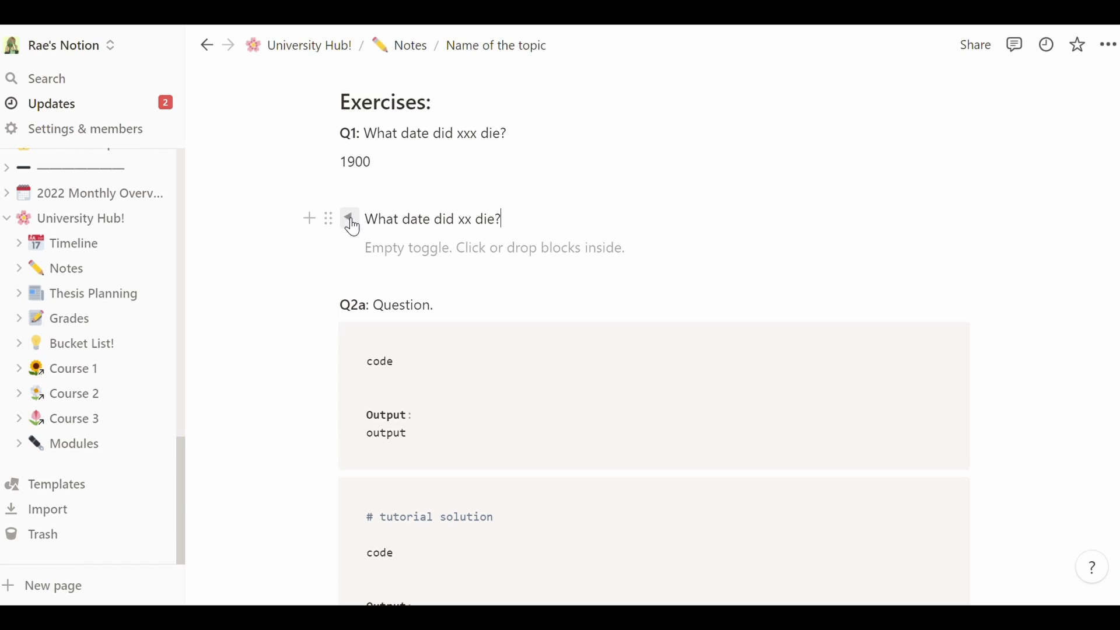
click(404, 247)
text(1990)
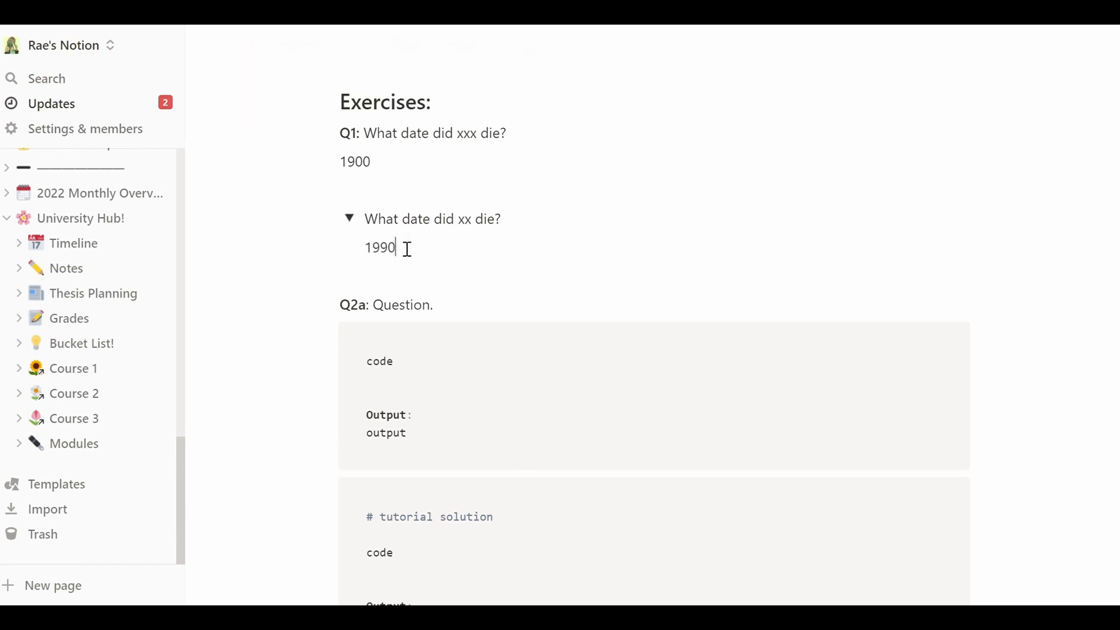
click(351, 220)
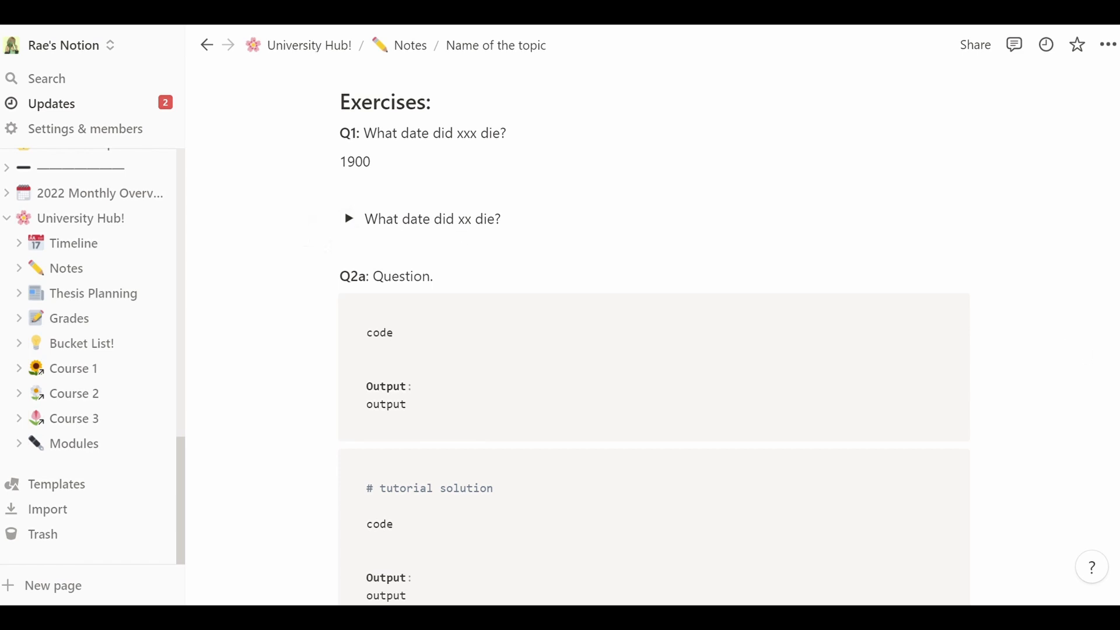
scroll(459, 248, up, 2)
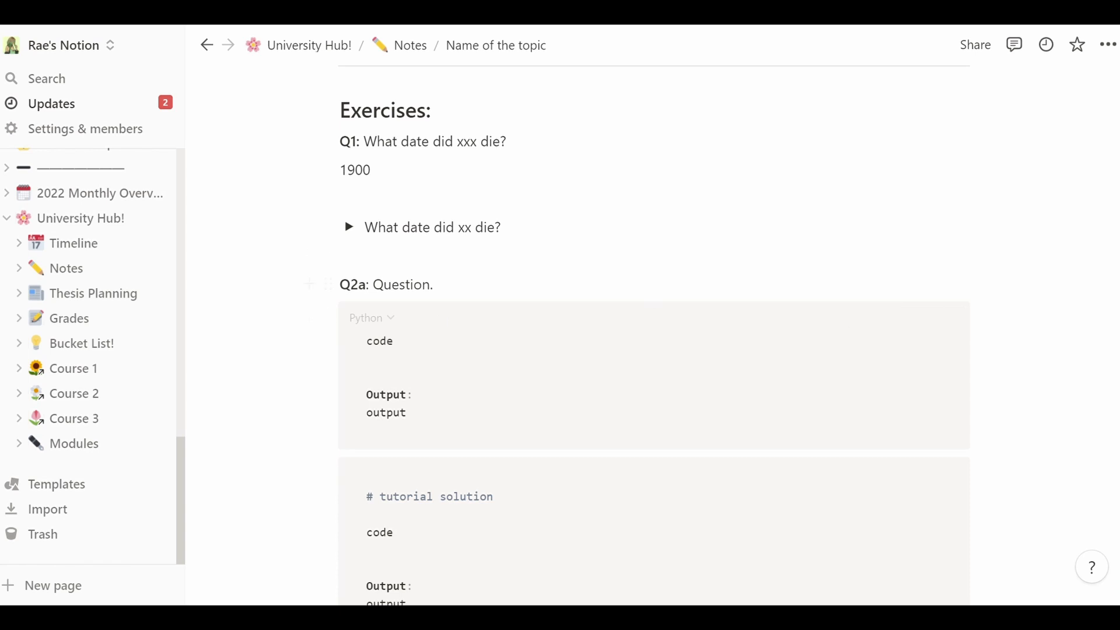
scroll(647, 315, down, 2)
scroll(448, 405, down, 4)
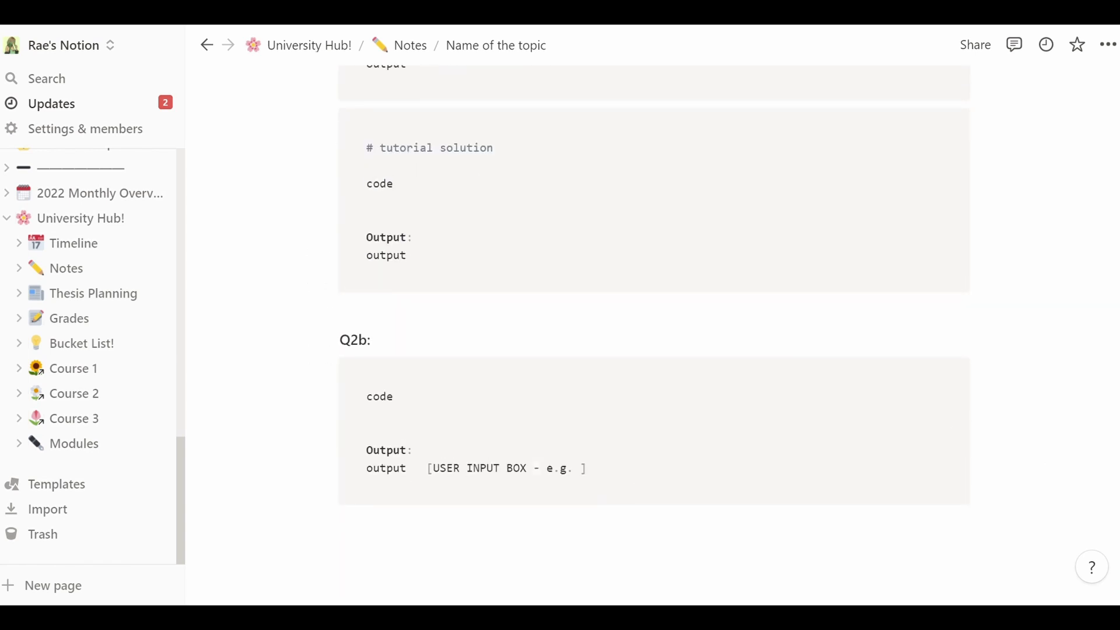
scroll(653, 335, up, 2)
scroll(423, 238, up, 1)
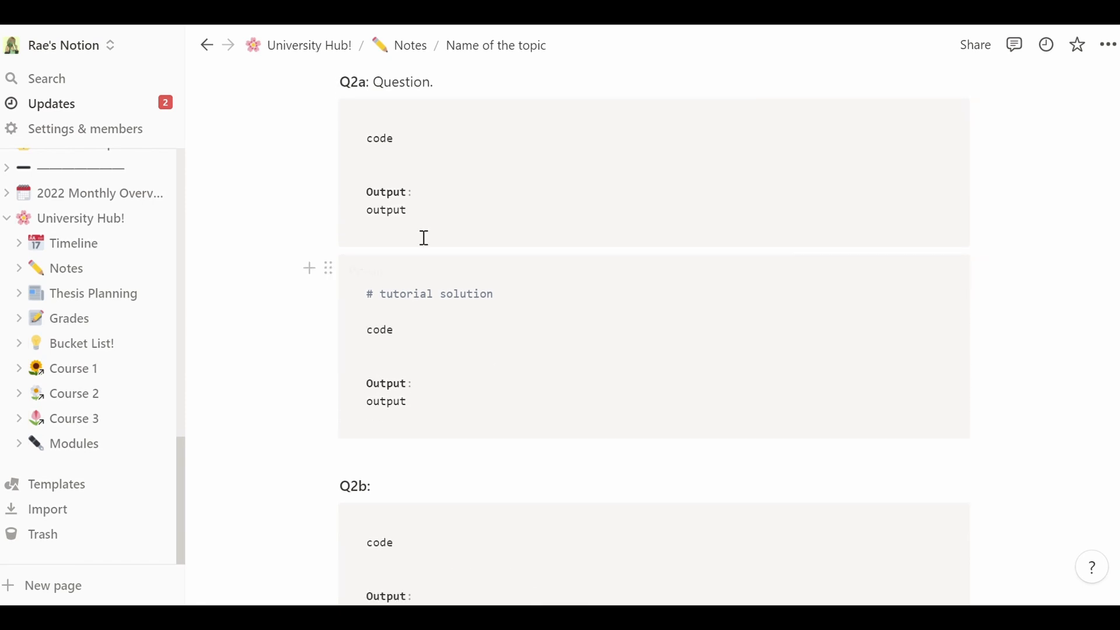
drag(359, 87, 375, 93)
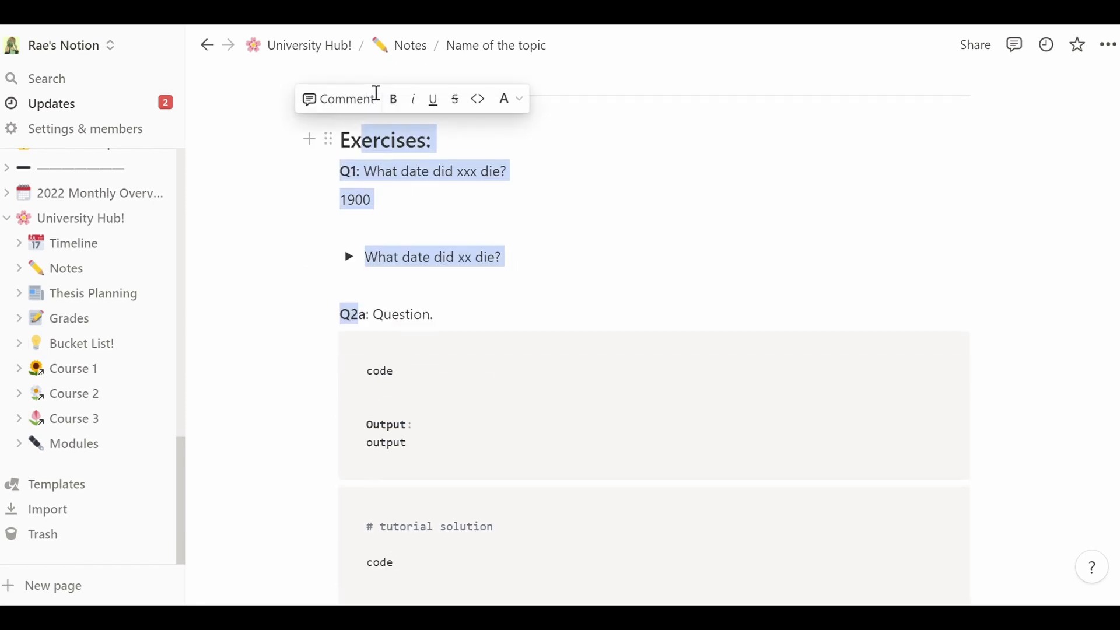
click(363, 314)
scroll(467, 462, down, 4)
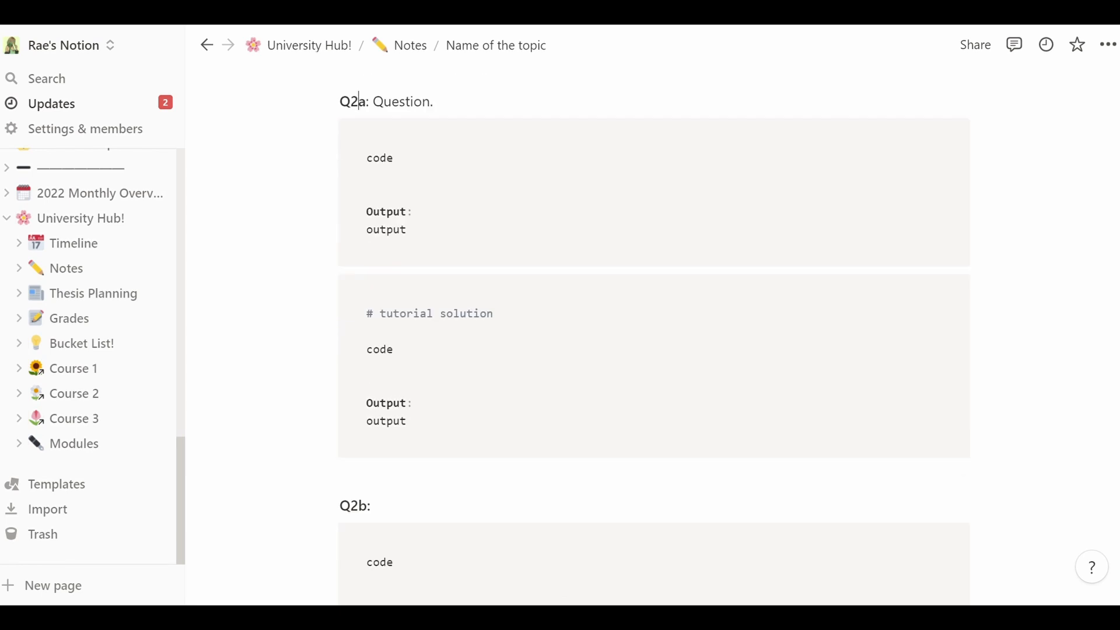
drag(373, 443, 368, 443)
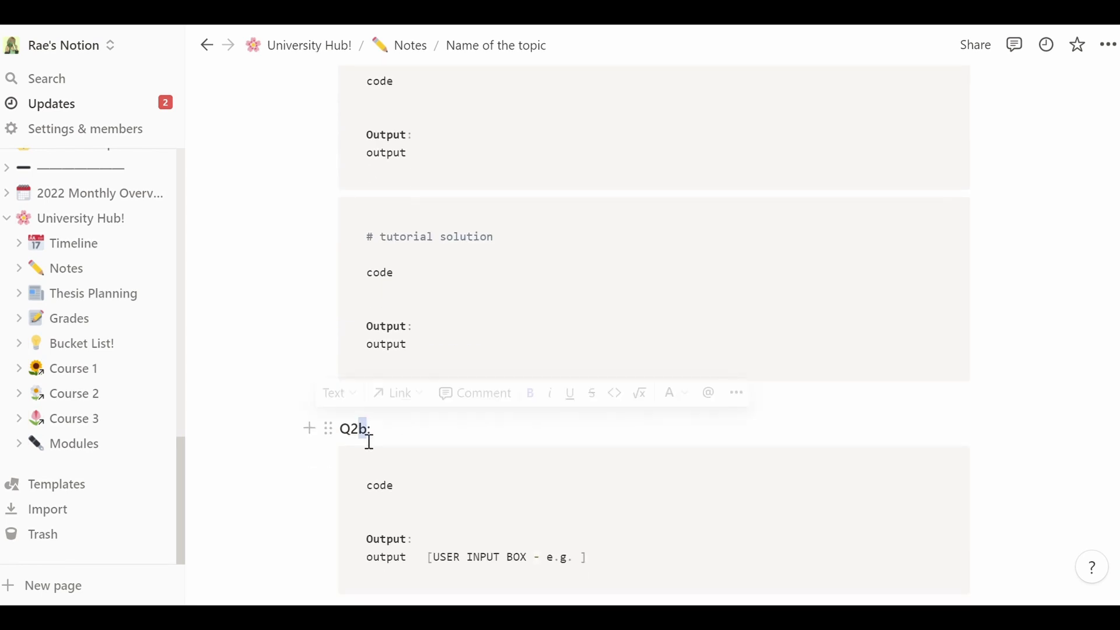
click(395, 444)
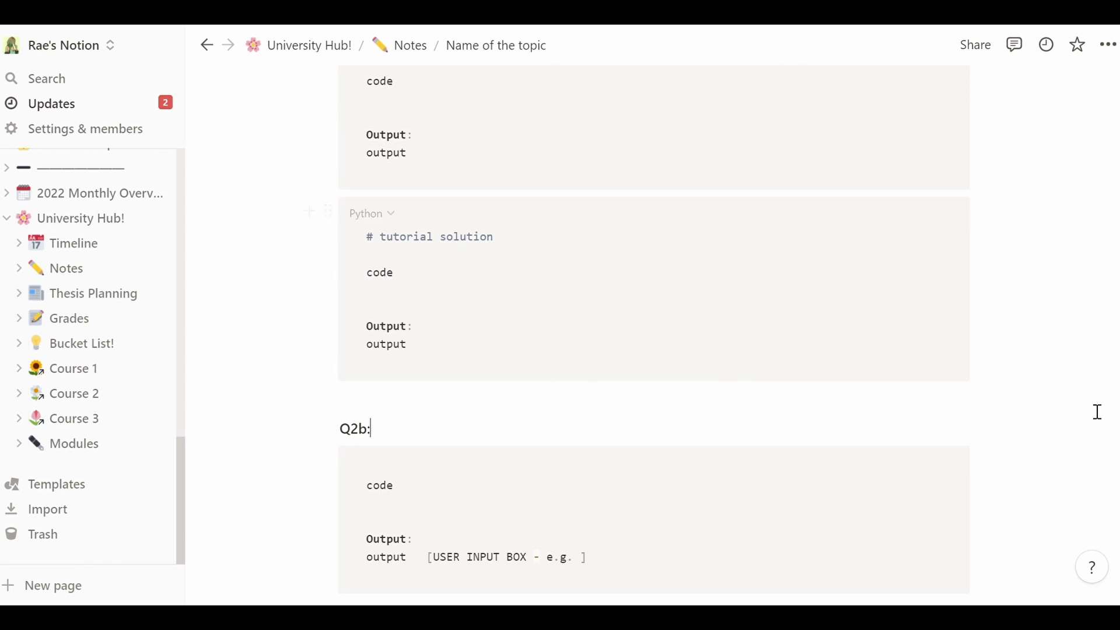
scroll(1095, 413, up, 15)
scroll(1108, 250, up, 15)
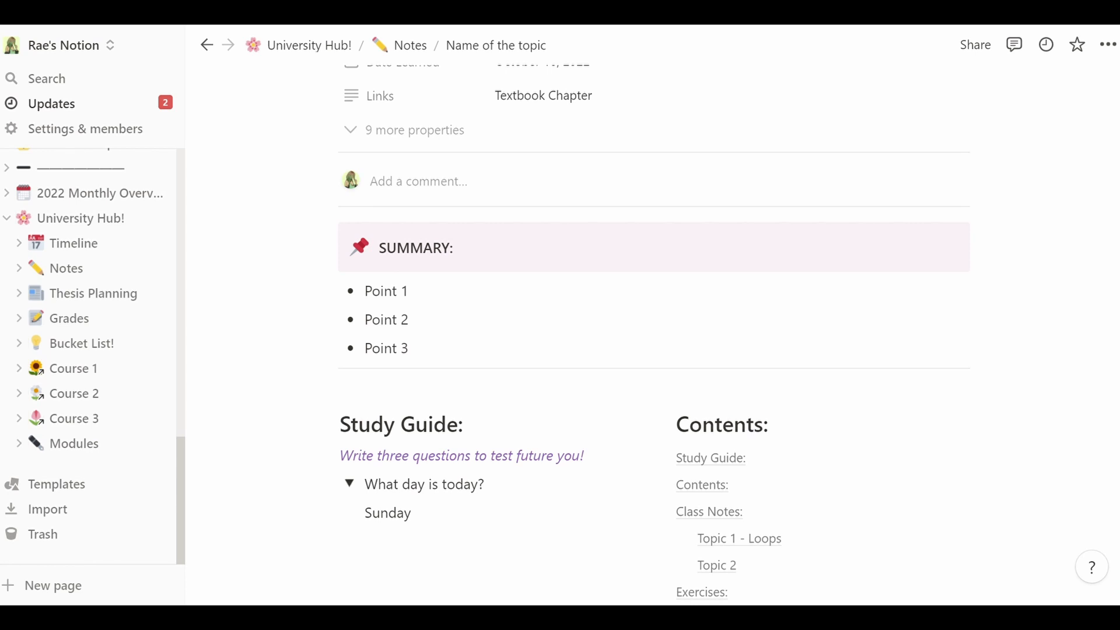
scroll(654, 362, up, 4)
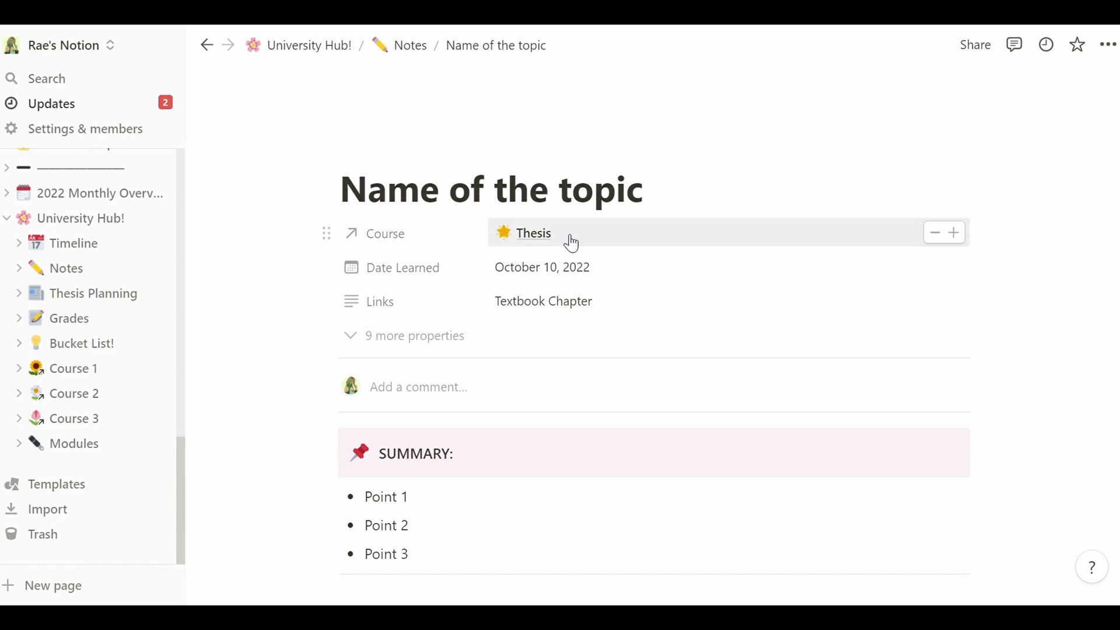
- Open the Notes database and scroll its table across to the review checkboxes
click(419, 49)
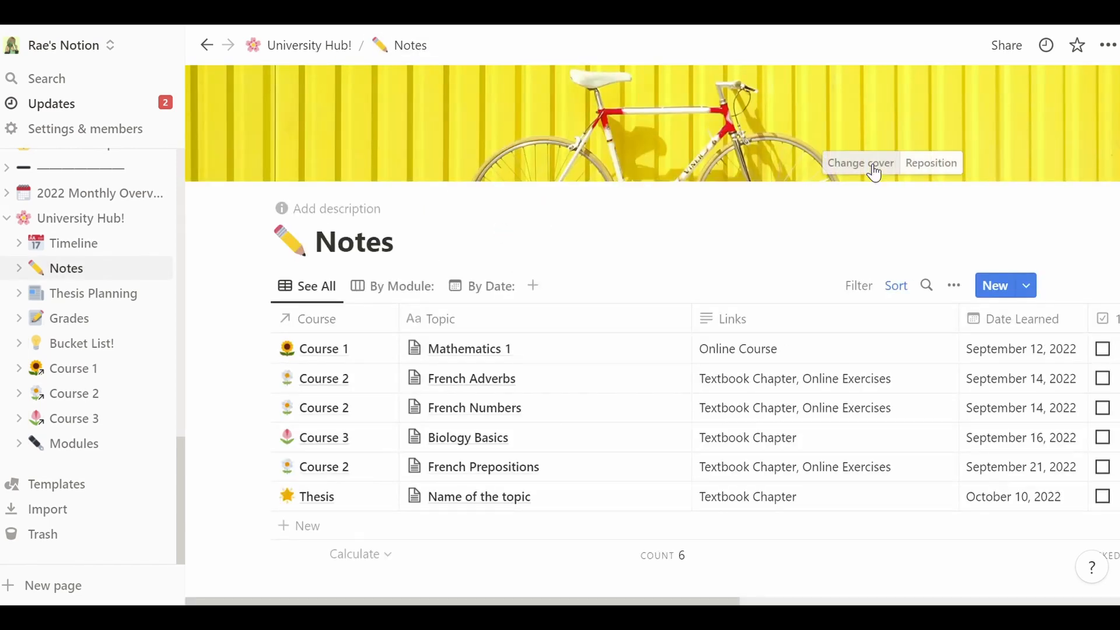
scroll(874, 173, down, 3)
scroll(874, 173, up, 1)
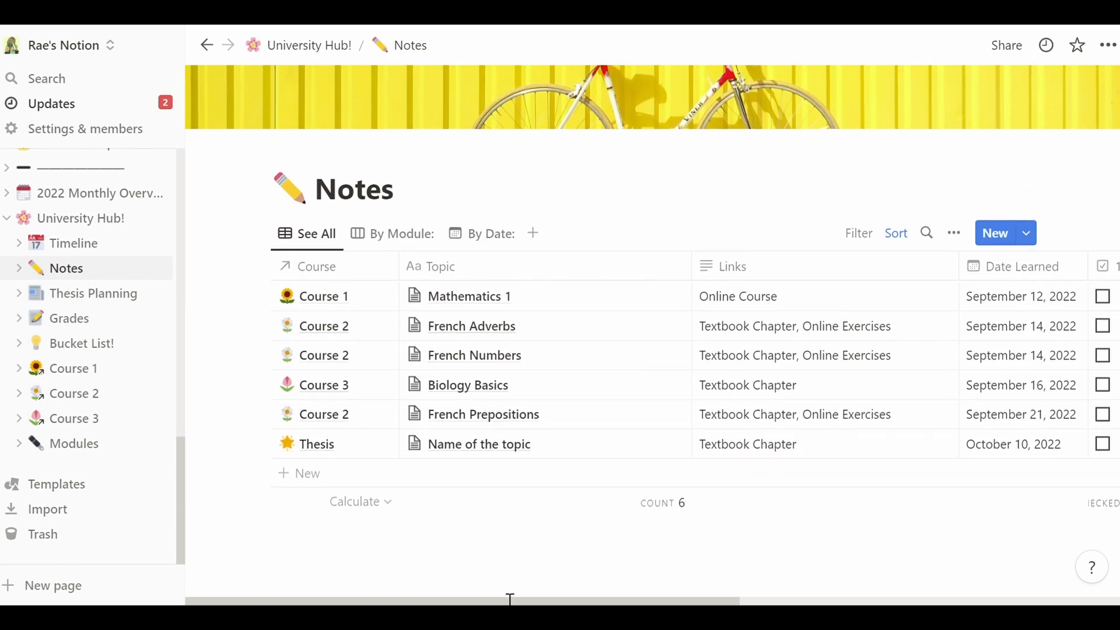
drag(510, 599, 936, 600)
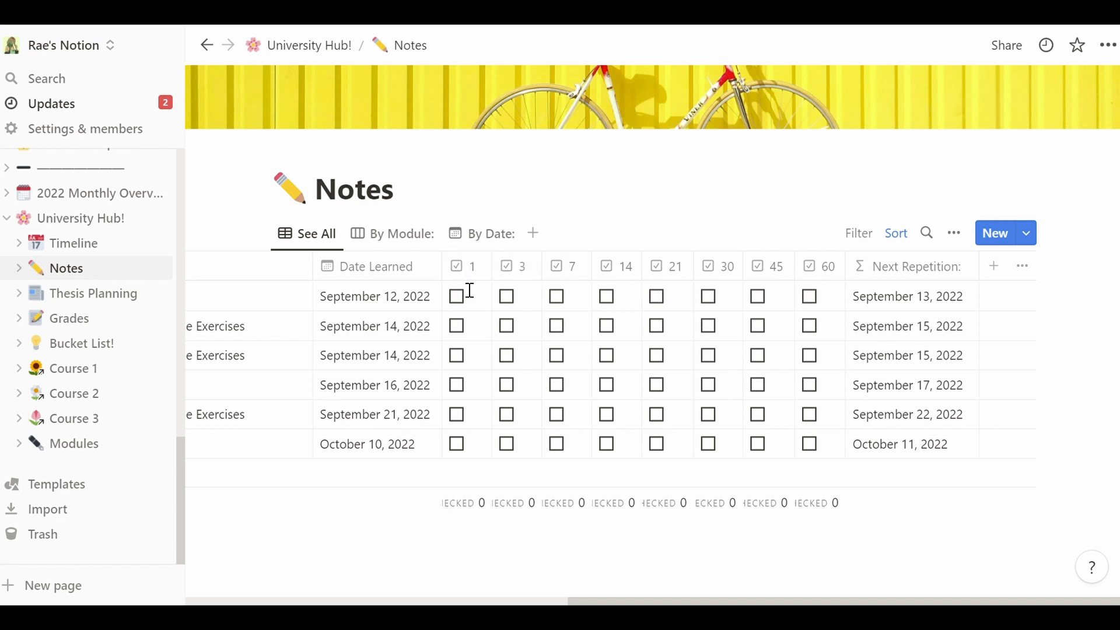
drag(591, 592, 561, 421)
- Tick Mathematics 1's reviews and day 1 for French Adverbs, French Numbers and Biology Basics
click(459, 298)
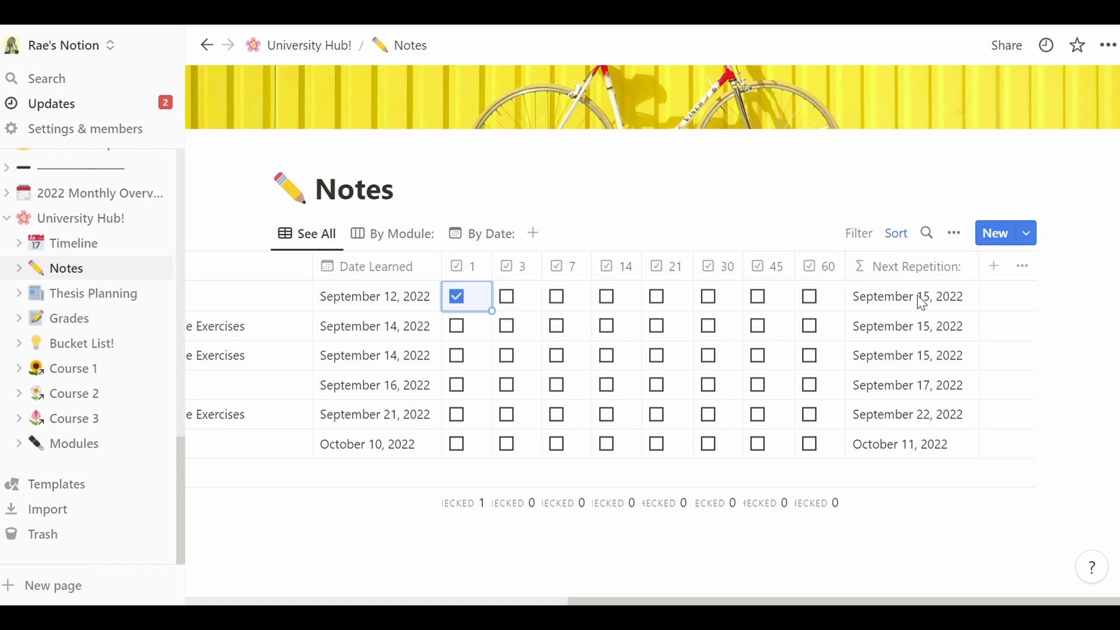
click(937, 300)
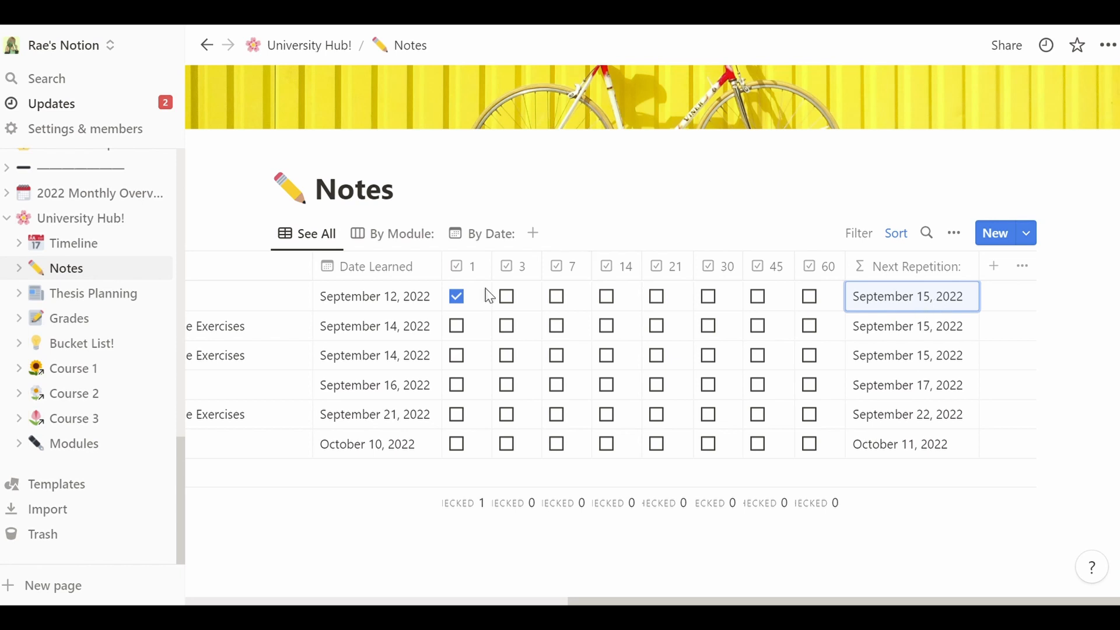
click(506, 297)
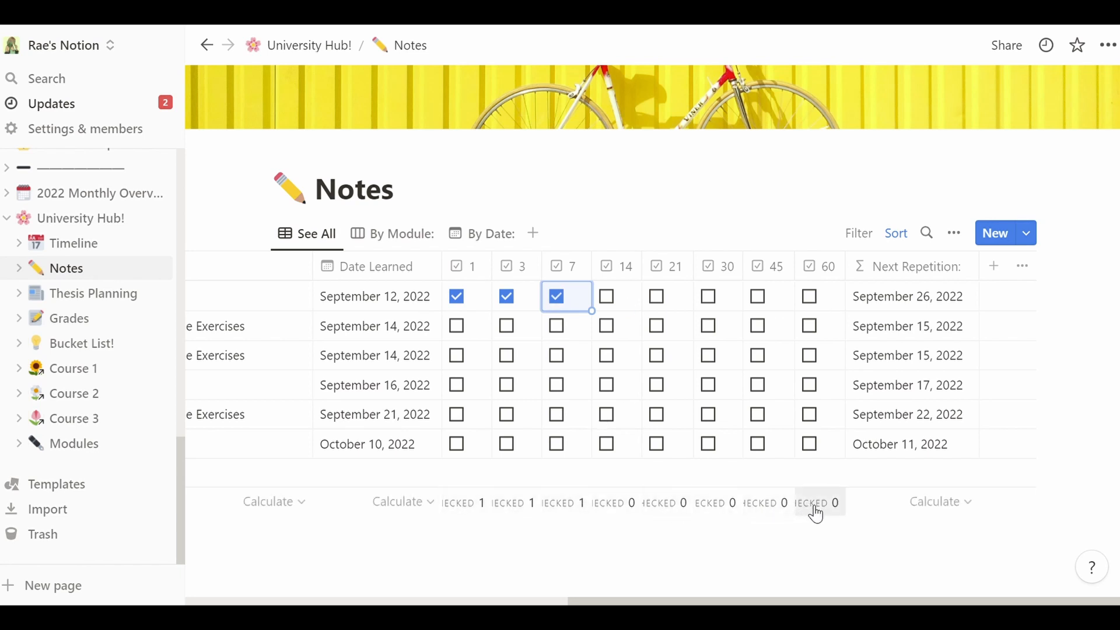
click(459, 328)
click(459, 357)
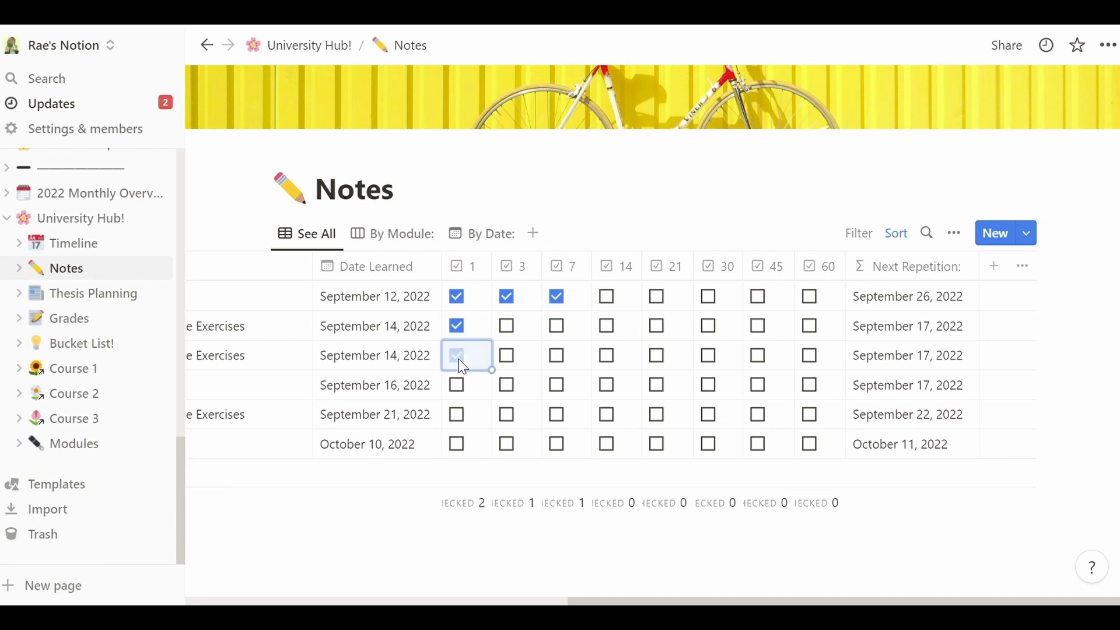
click(464, 388)
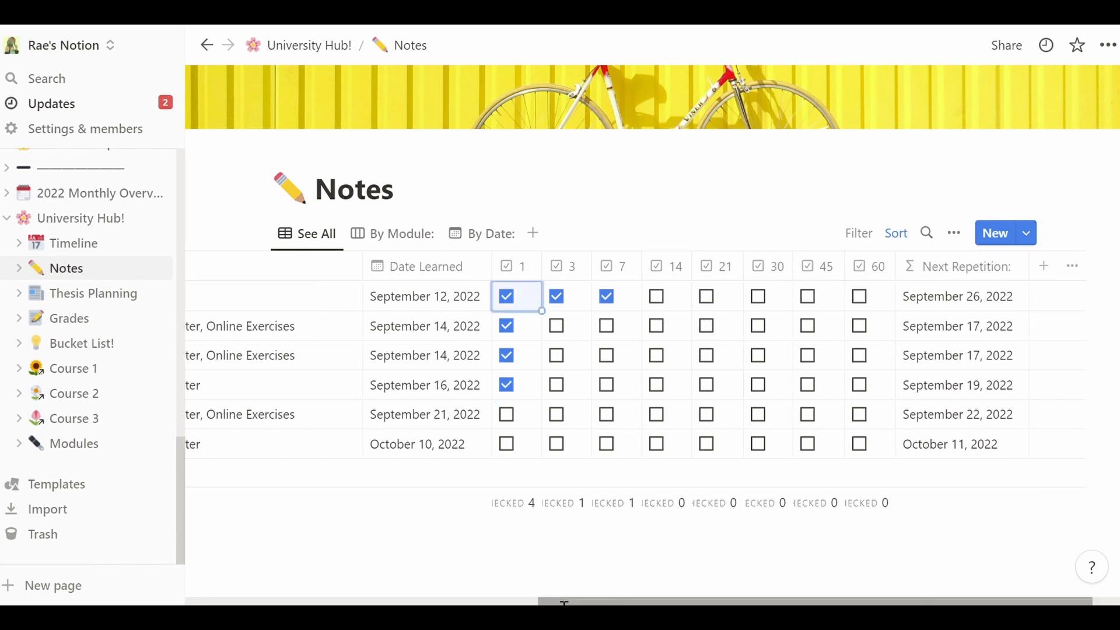
drag(565, 601, 214, 601)
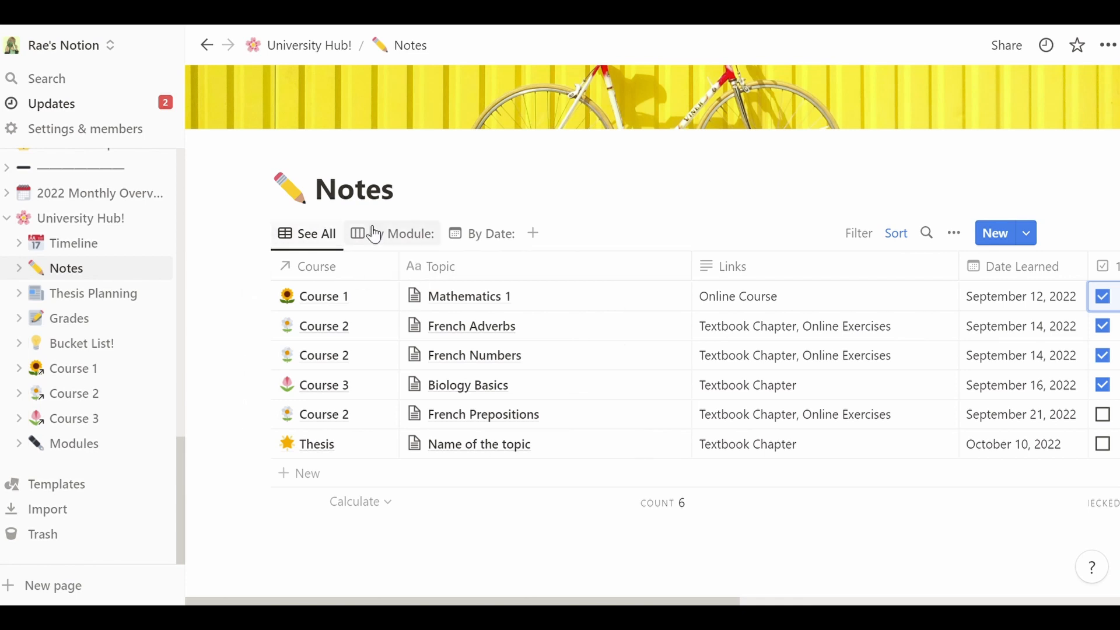
- Browse the notes in the By Module board and By Date calendar, then return to See All
click(432, 235)
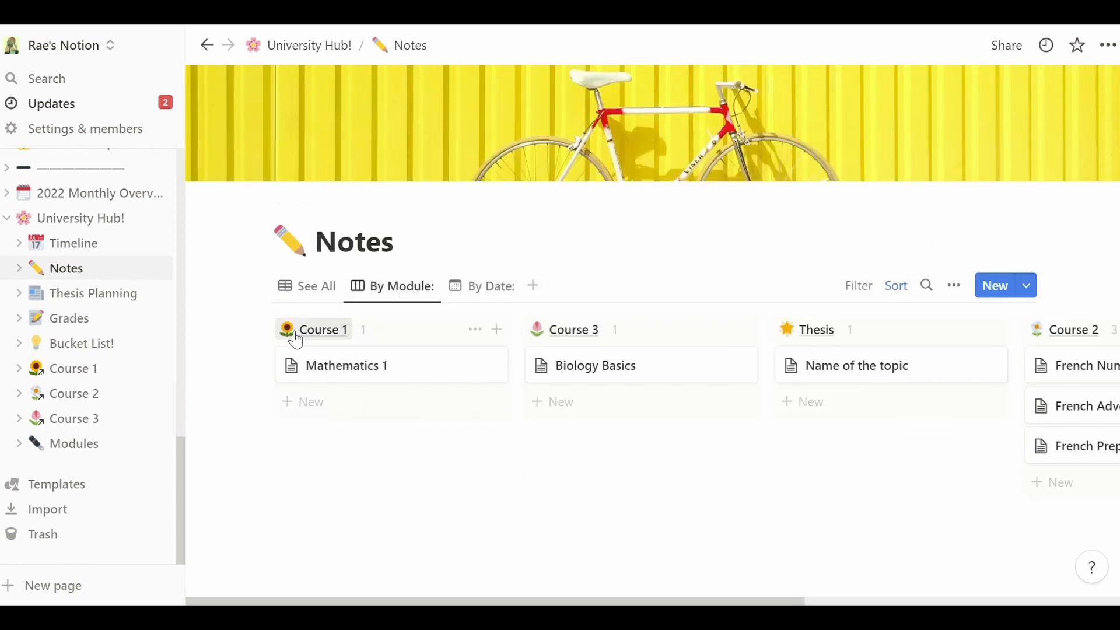
scroll(642, 292, down, 2)
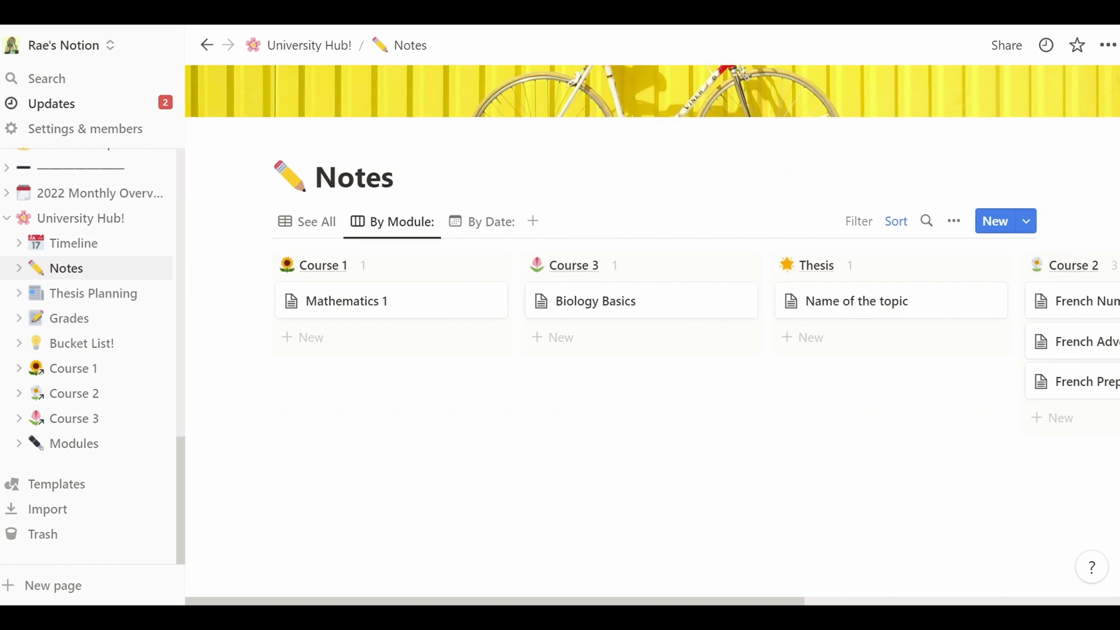
drag(633, 601, 875, 603)
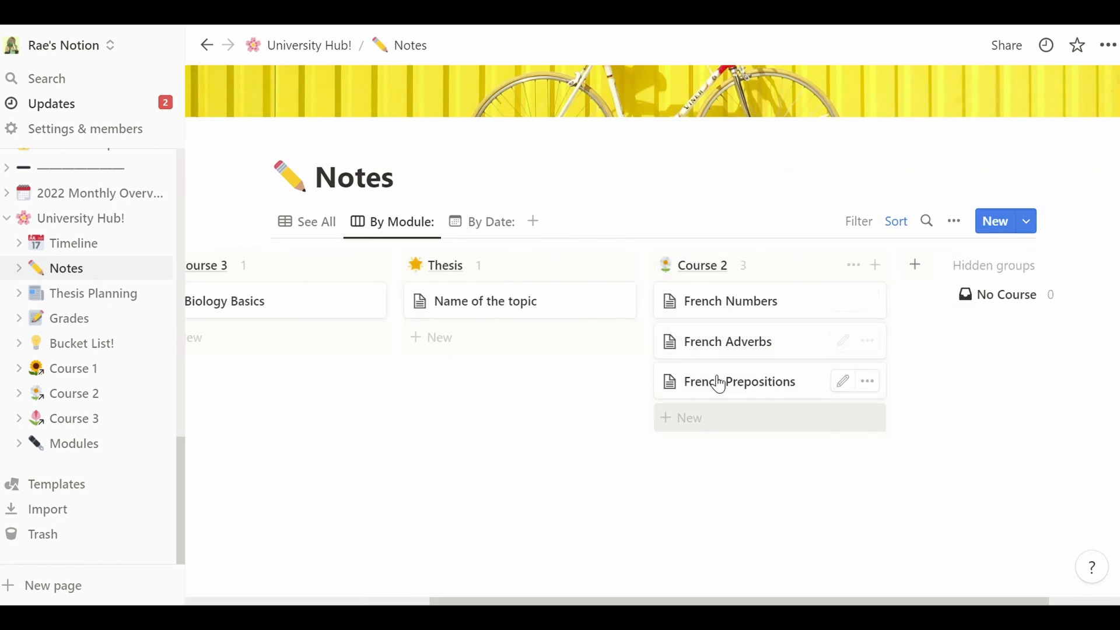
drag(687, 602, 432, 601)
click(497, 227)
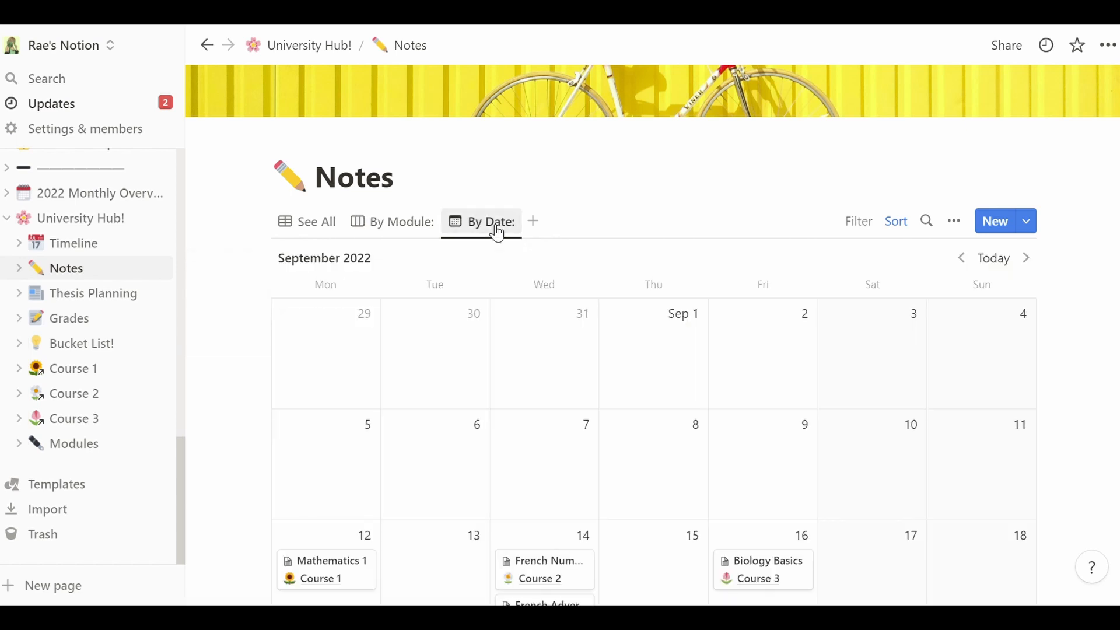
scroll(986, 327, down, 3)
scroll(653, 362, up, 1)
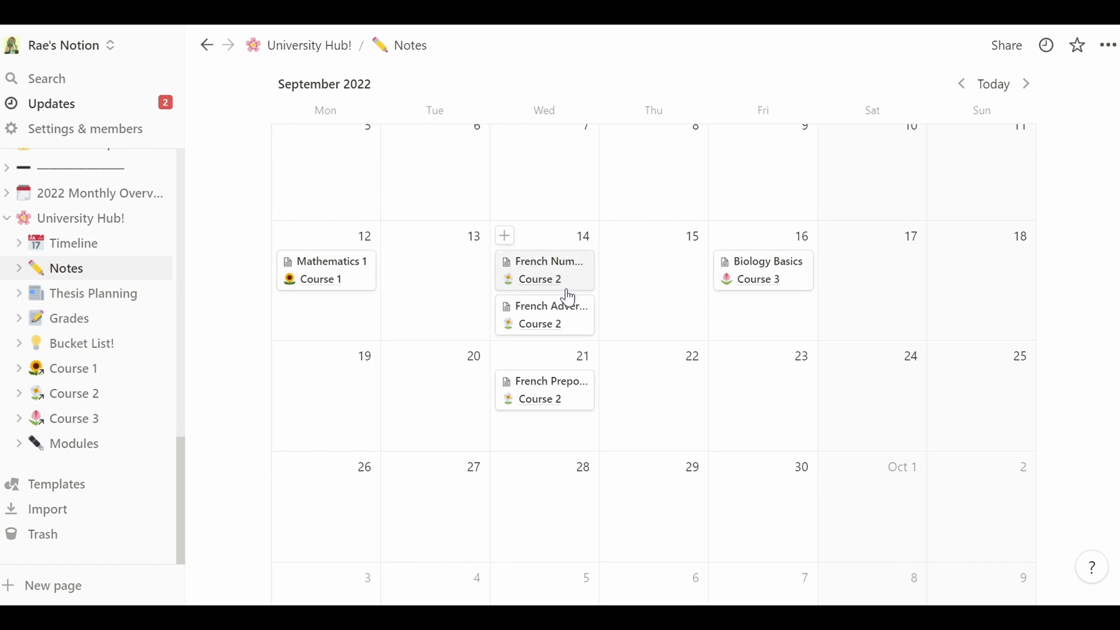
scroll(1098, 273, up, 6)
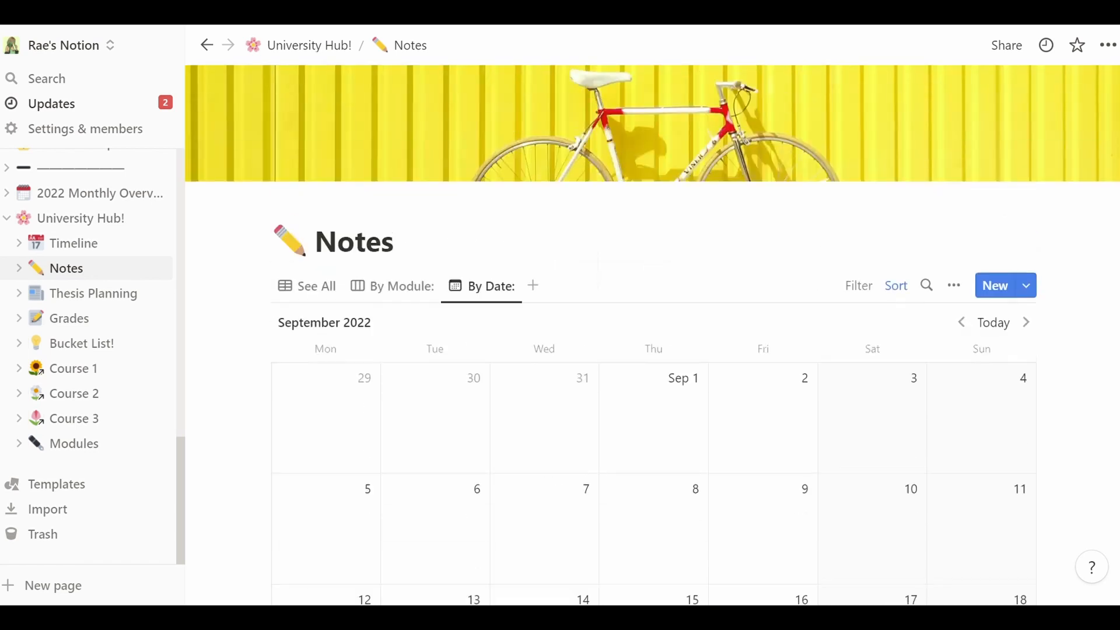
click(323, 286)
scroll(1027, 184, down, 2)
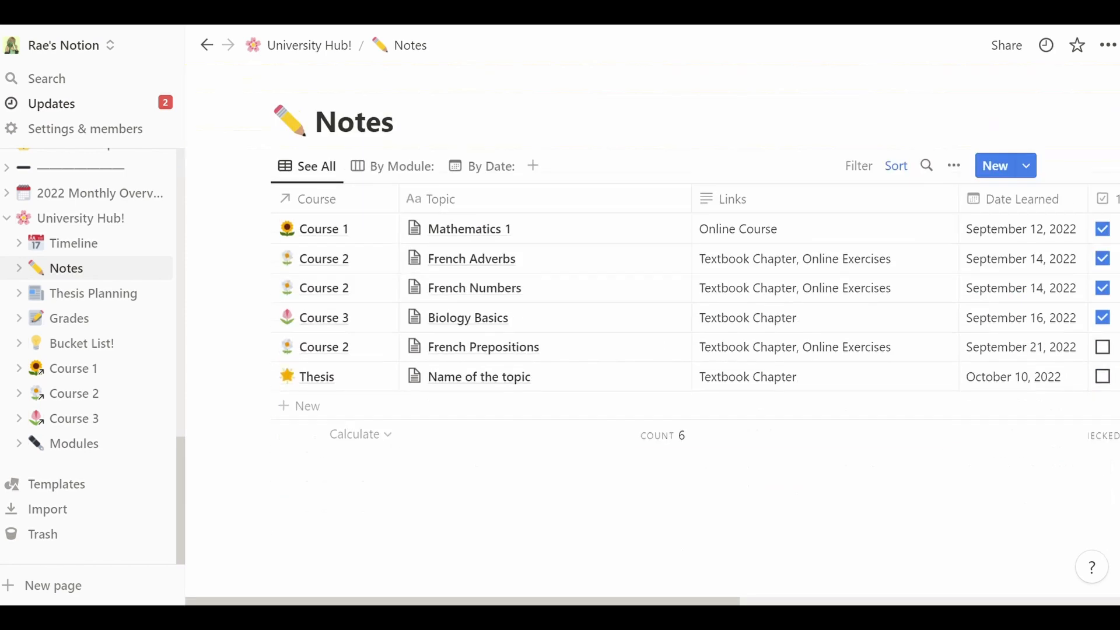
scroll(1027, 184, up, 2)
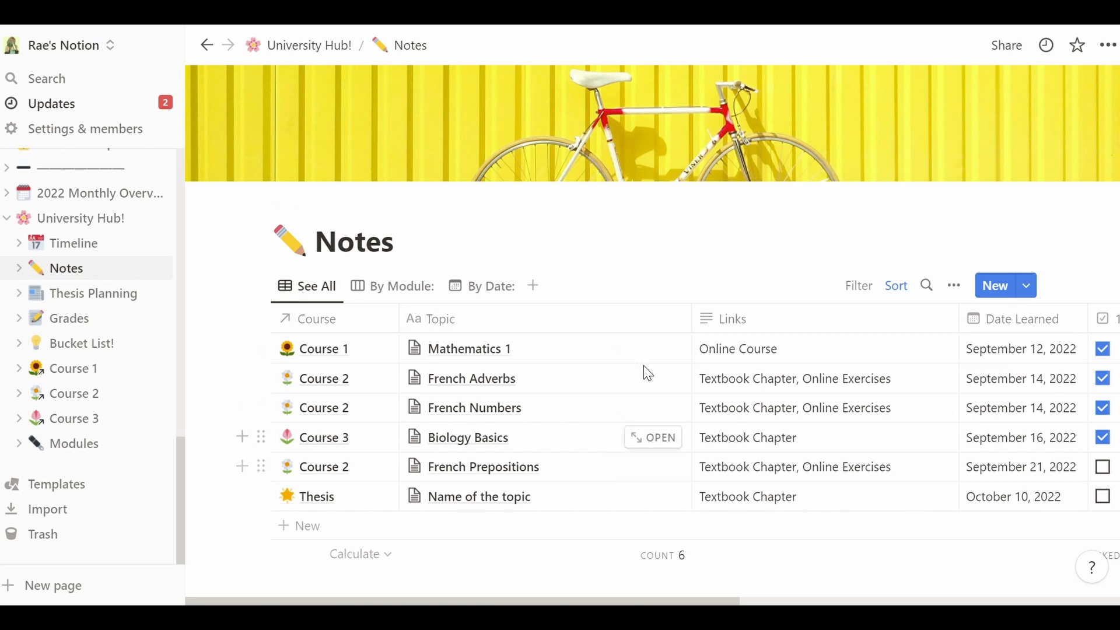
- Go to the University Hub! page and scroll through its quick links and weekly schedule
click(301, 48)
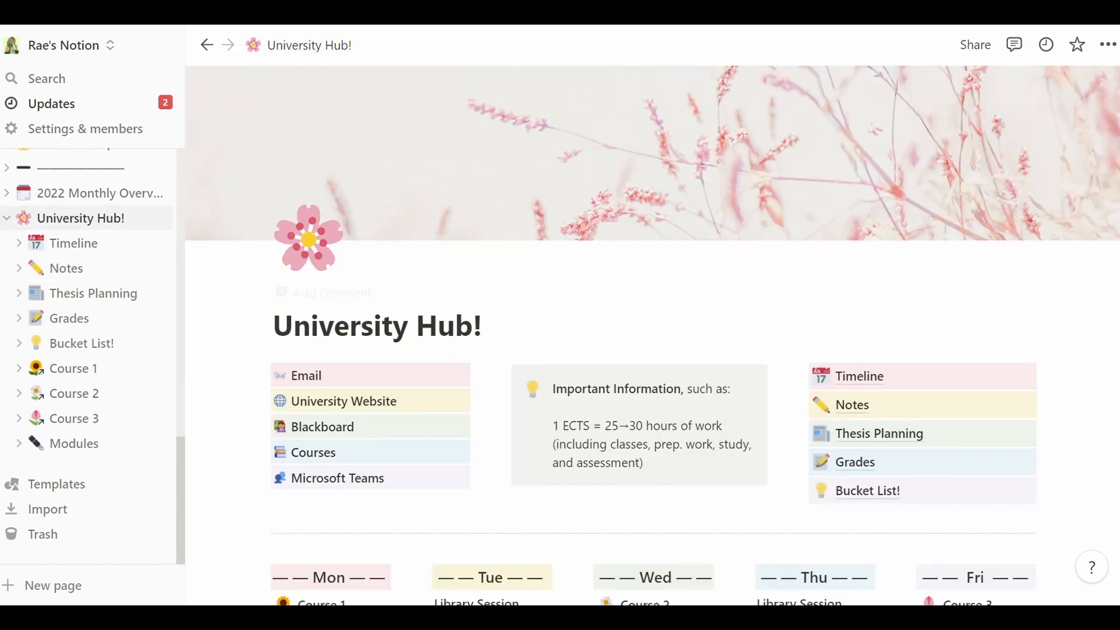
scroll(1027, 345, down, 3)
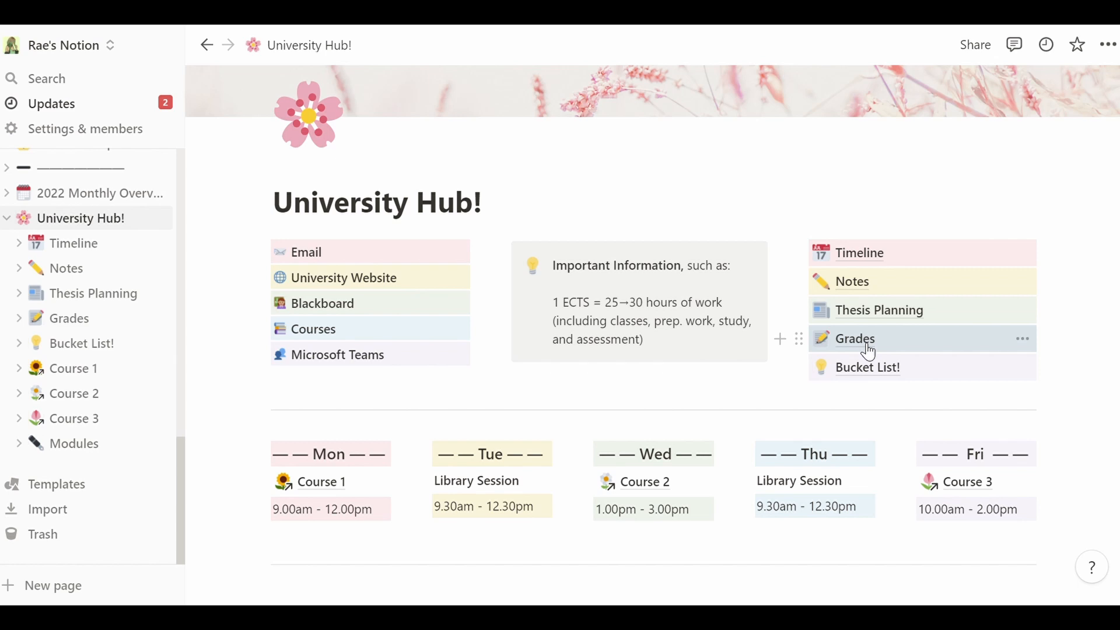
scroll(869, 353, up, 1)
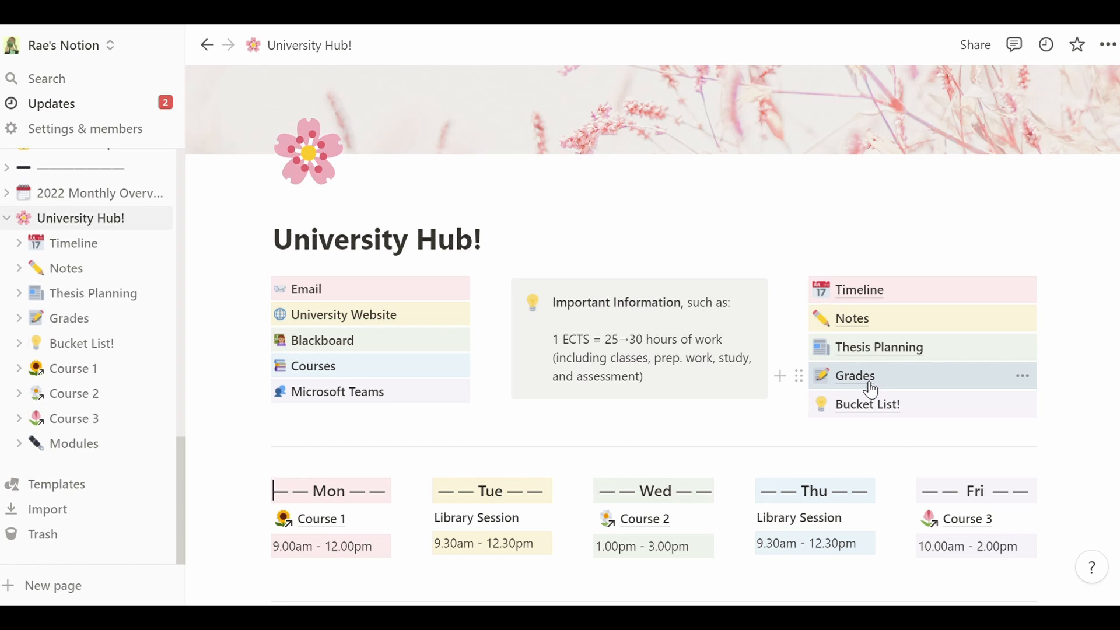
- Open the Grades page from the University Hub! links
click(871, 390)
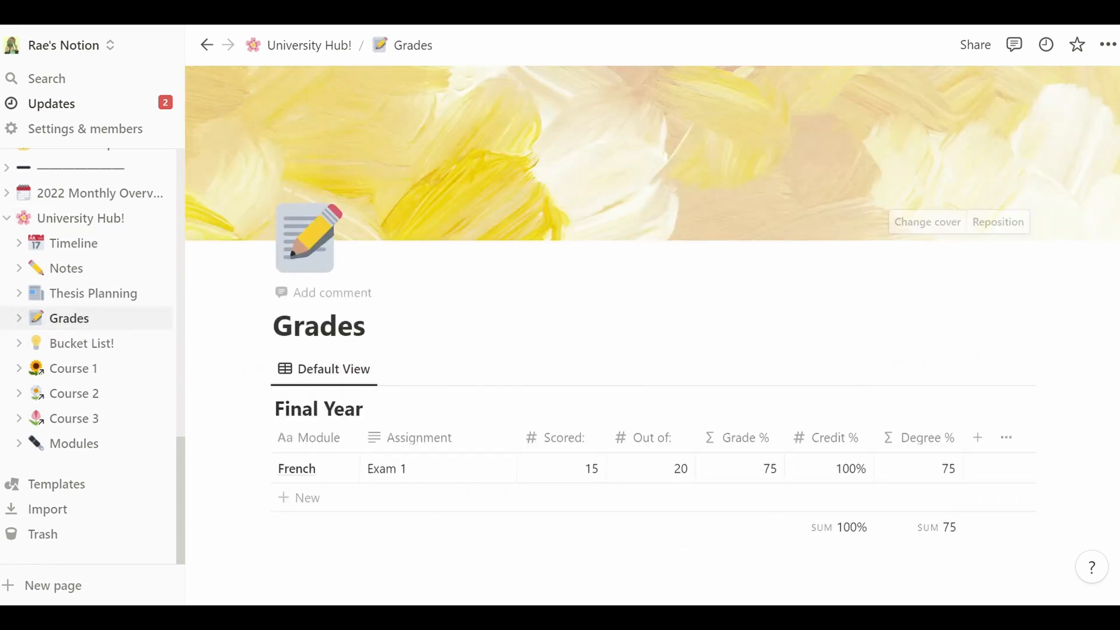
scroll(818, 319, down, 2)
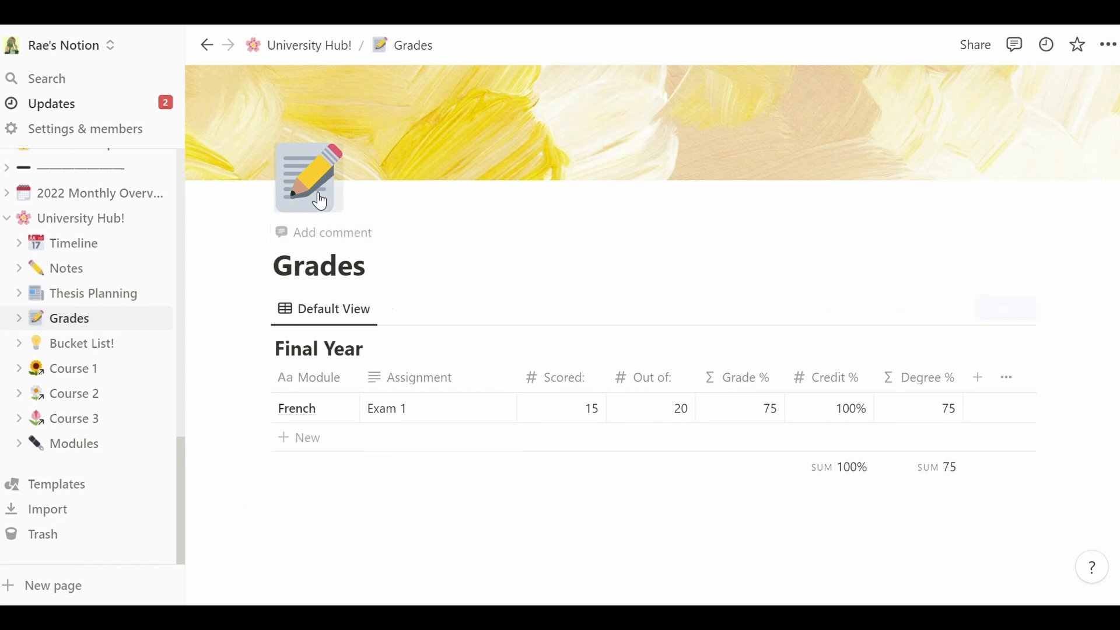
drag(357, 280, 269, 274)
click(500, 537)
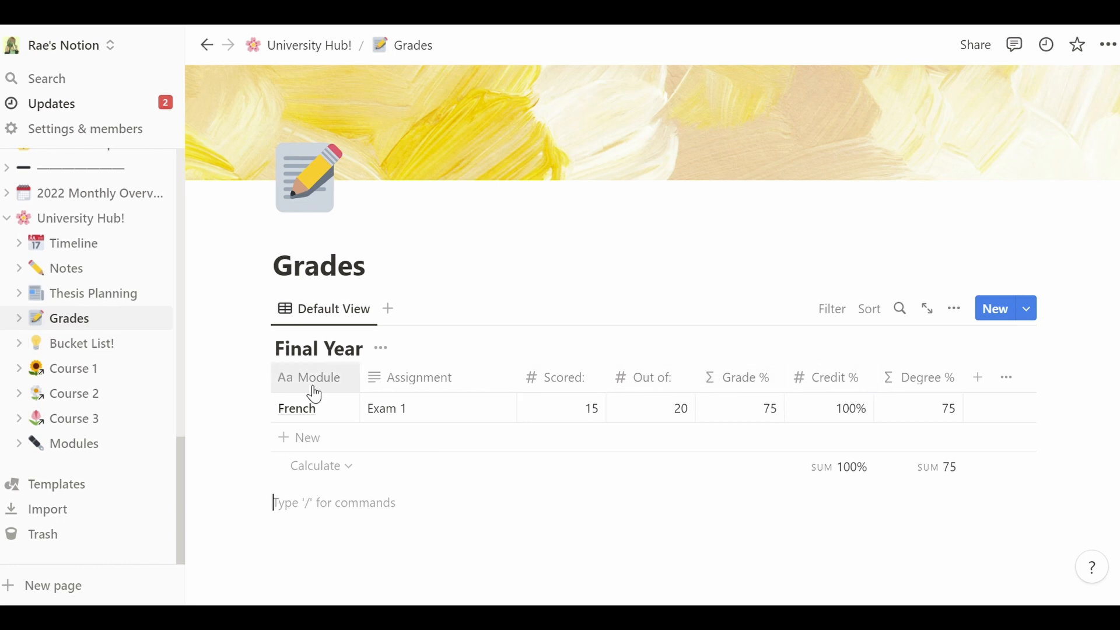
- Rename the Final Year grades table to 'First Year', then to 'Semester 1'
click(303, 363)
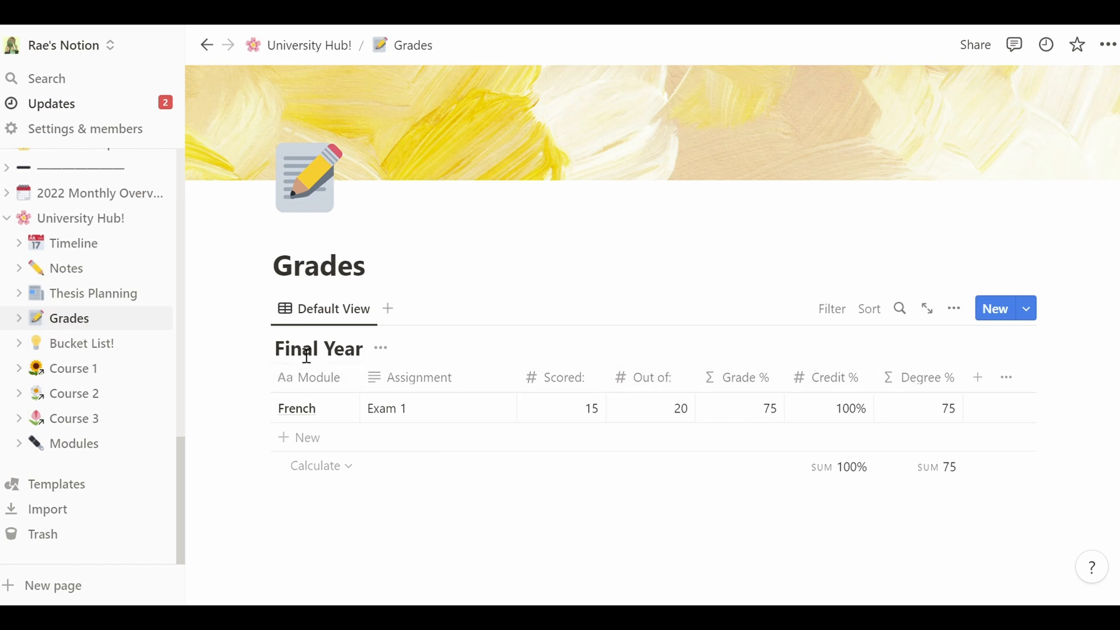
key(ctrl+a)
text(First Year)
key(ctrl+a)
text(Semester 1)
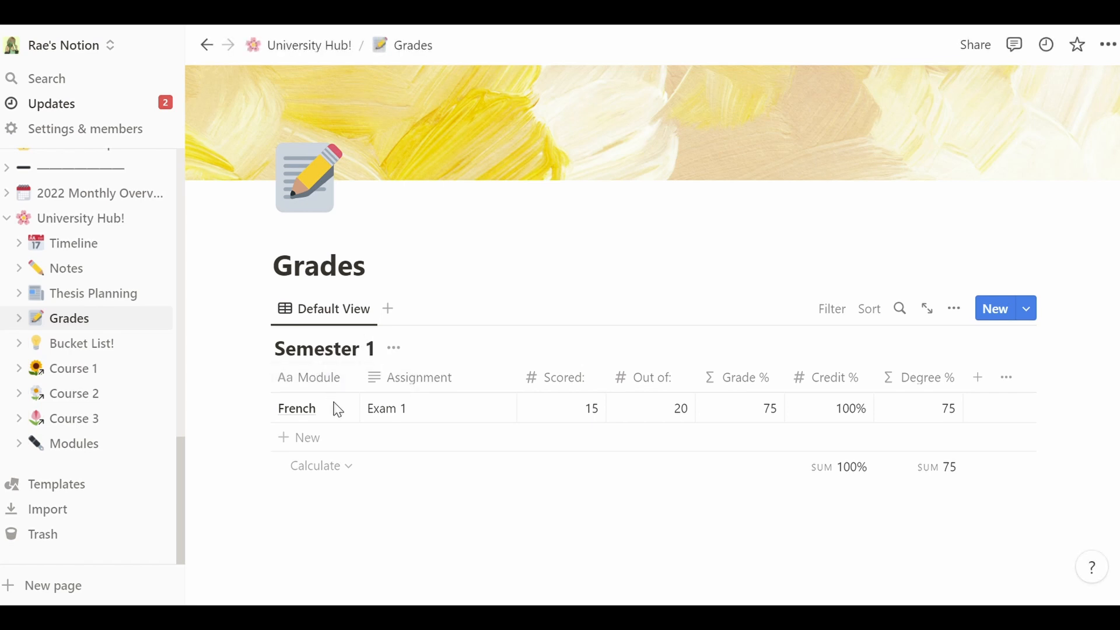
click(281, 413)
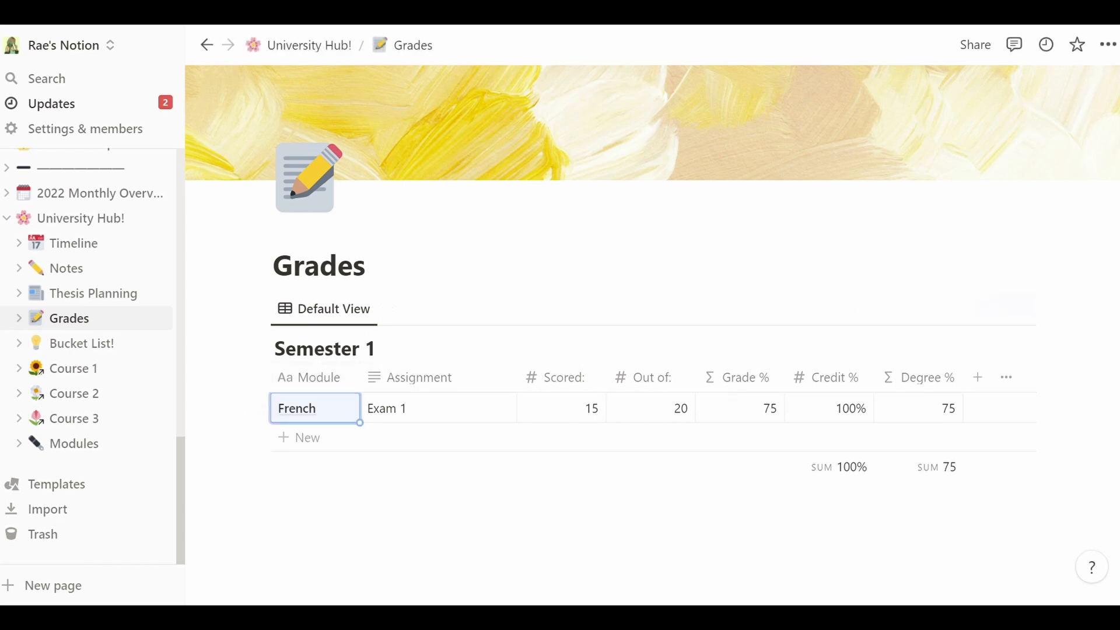
- Add a Biology row with assignment Project, scoring 12.5 out of 20
click(320, 438)
text(Biology)
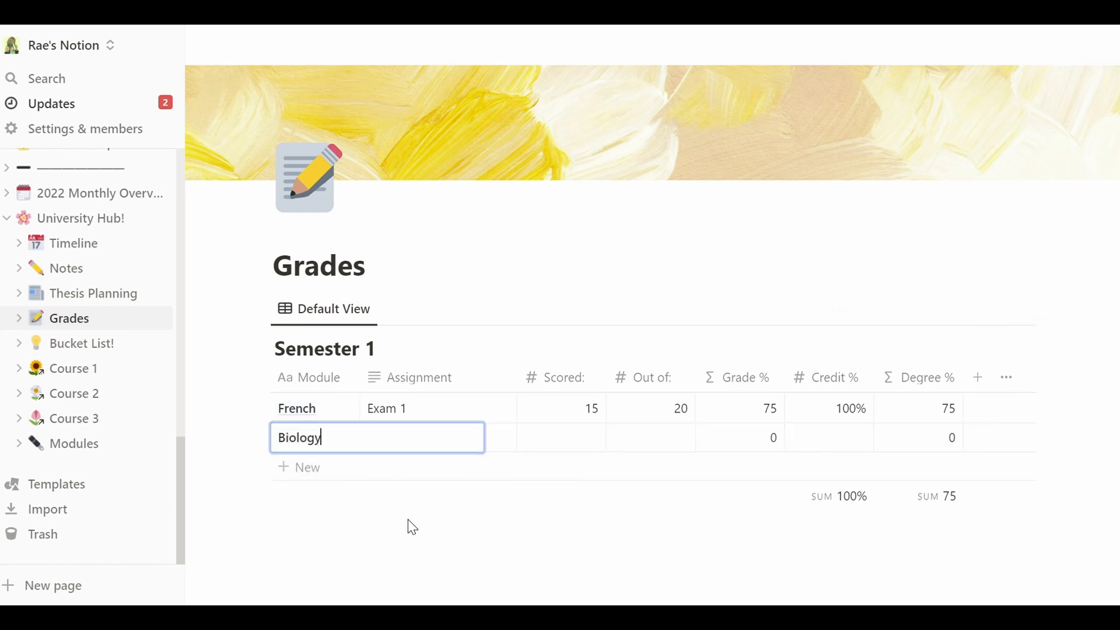
key(Return)
key(Tab)
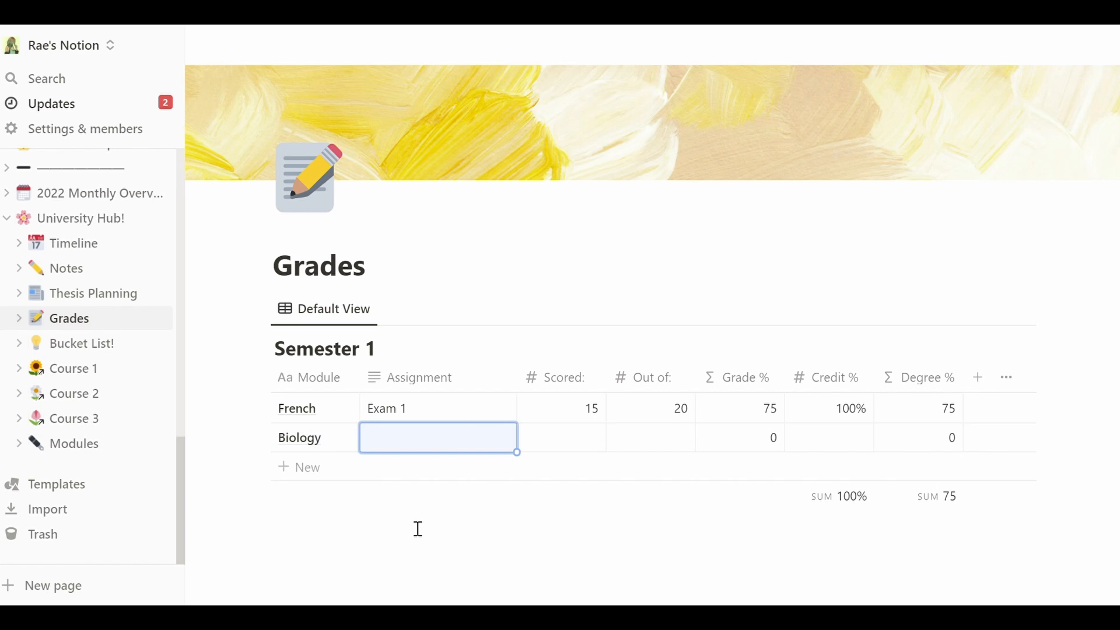
text(Project)
key(Tab)
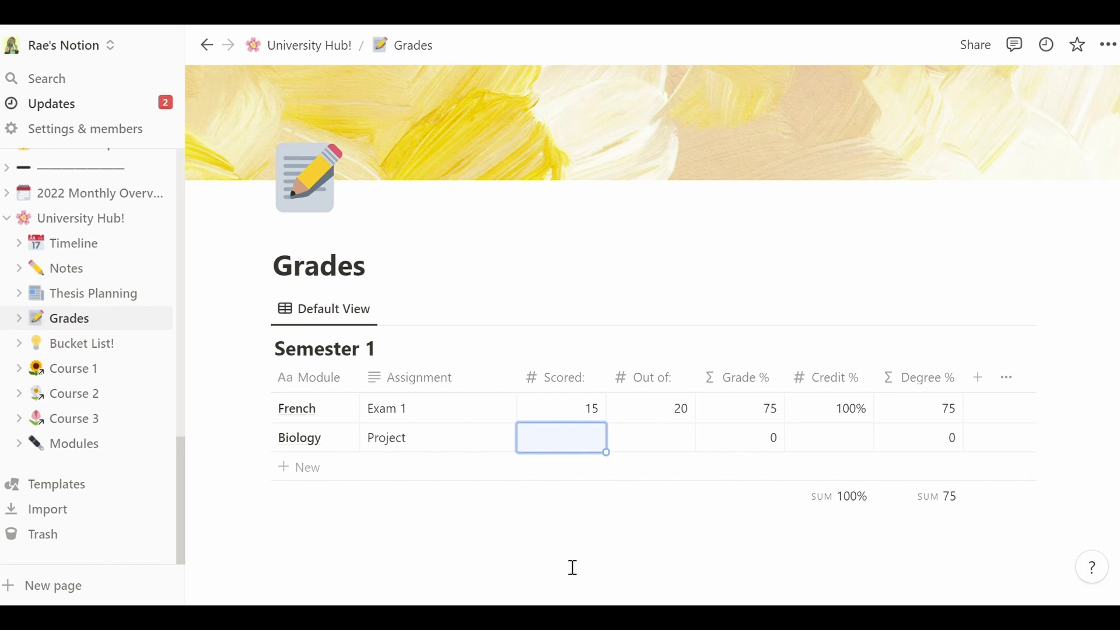
text(12.5)
key(Tab)
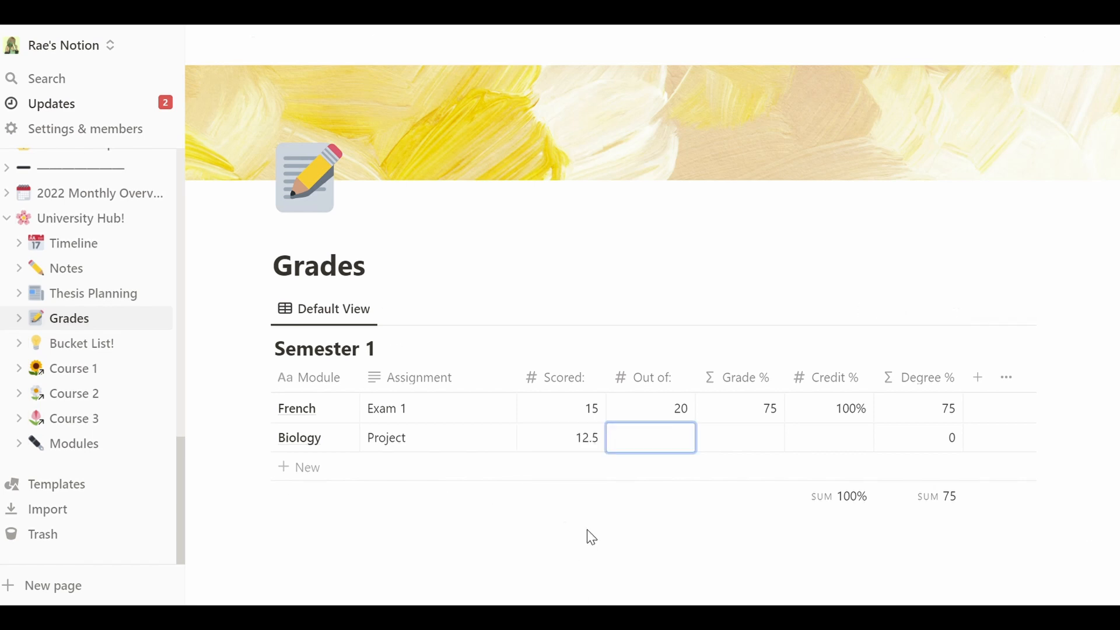
text(20)
key(Escape)
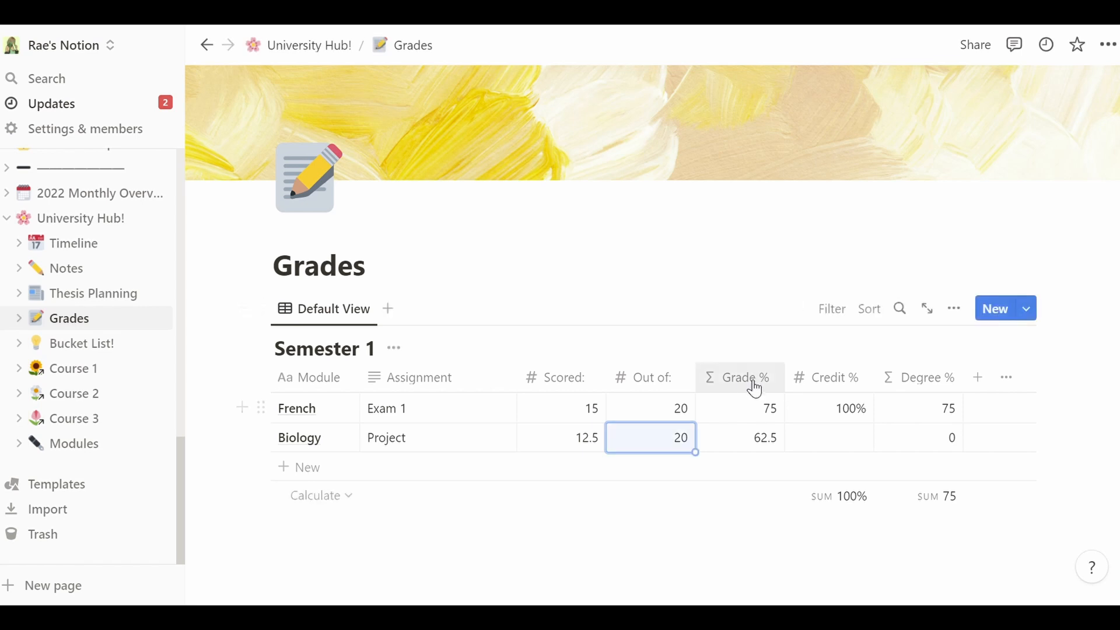
- Set the Biology row's credit to 5%, correcting an initial 20%
key(Right)
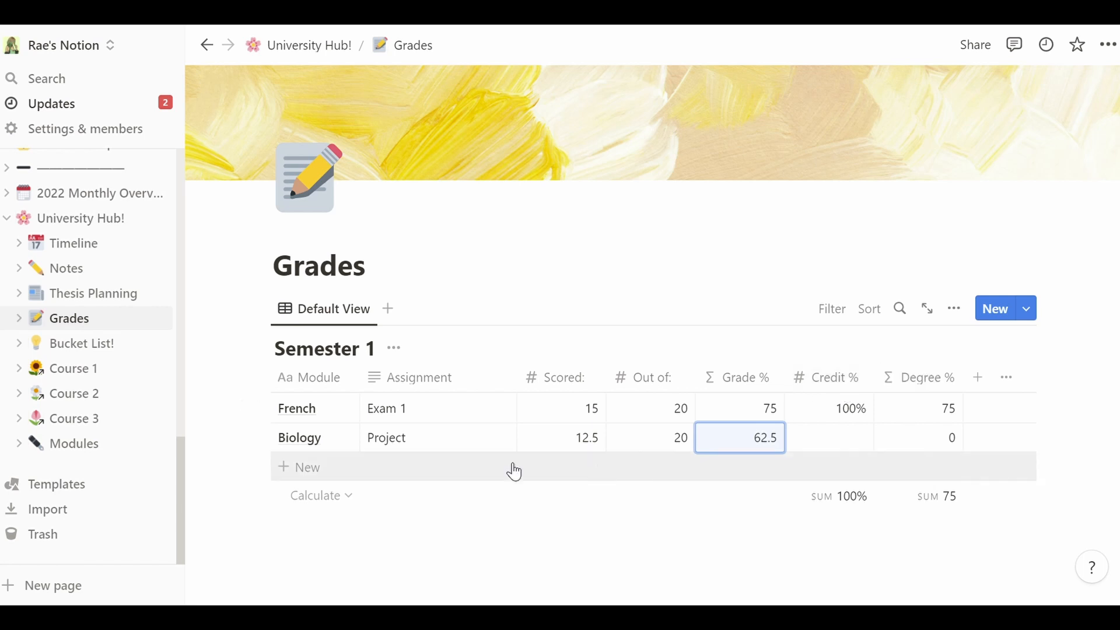
key(Right)
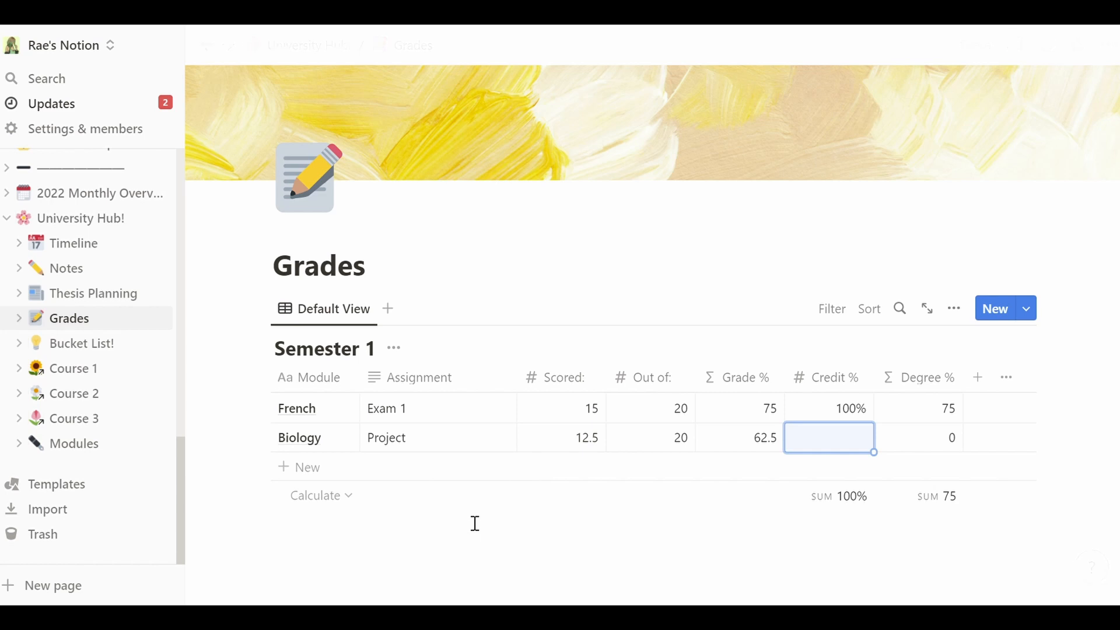
text(20)
key(Return)
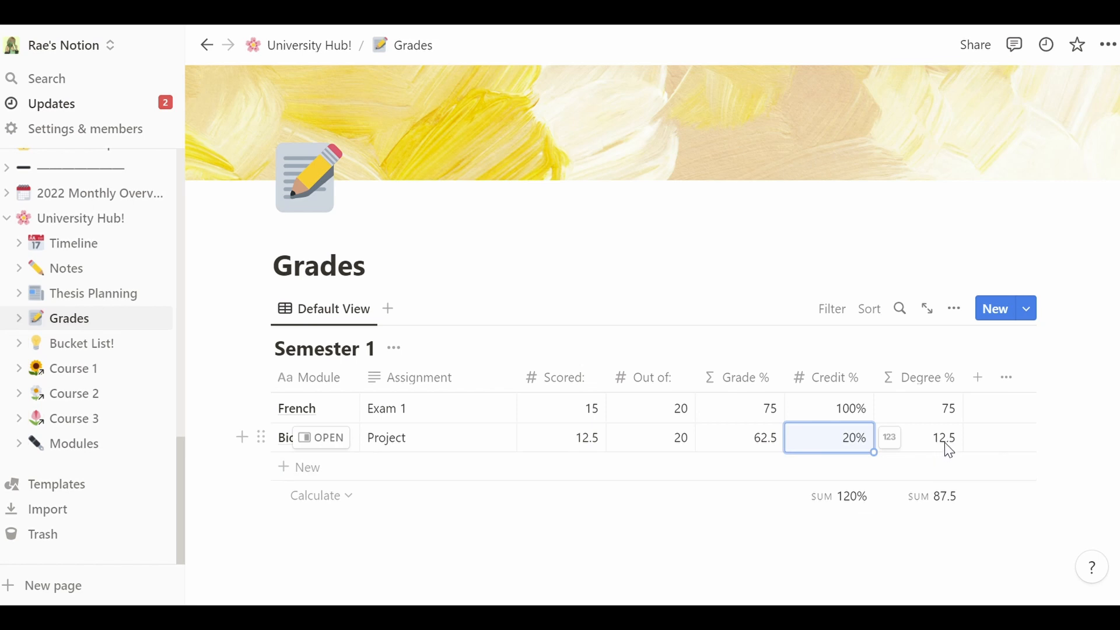
click(847, 451)
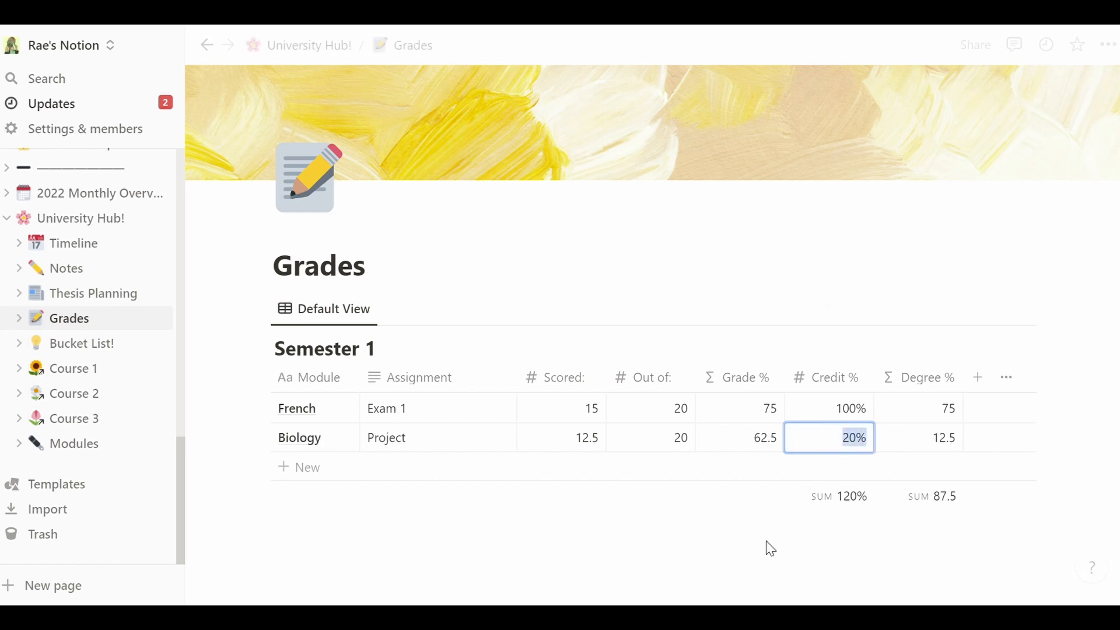
text(5)
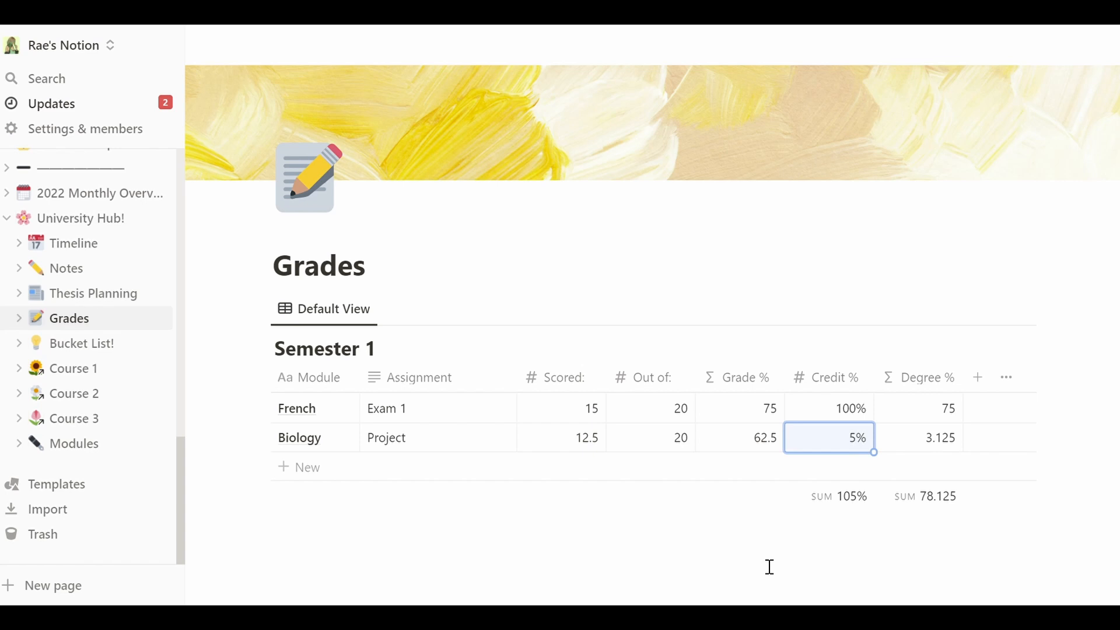
key(Right)
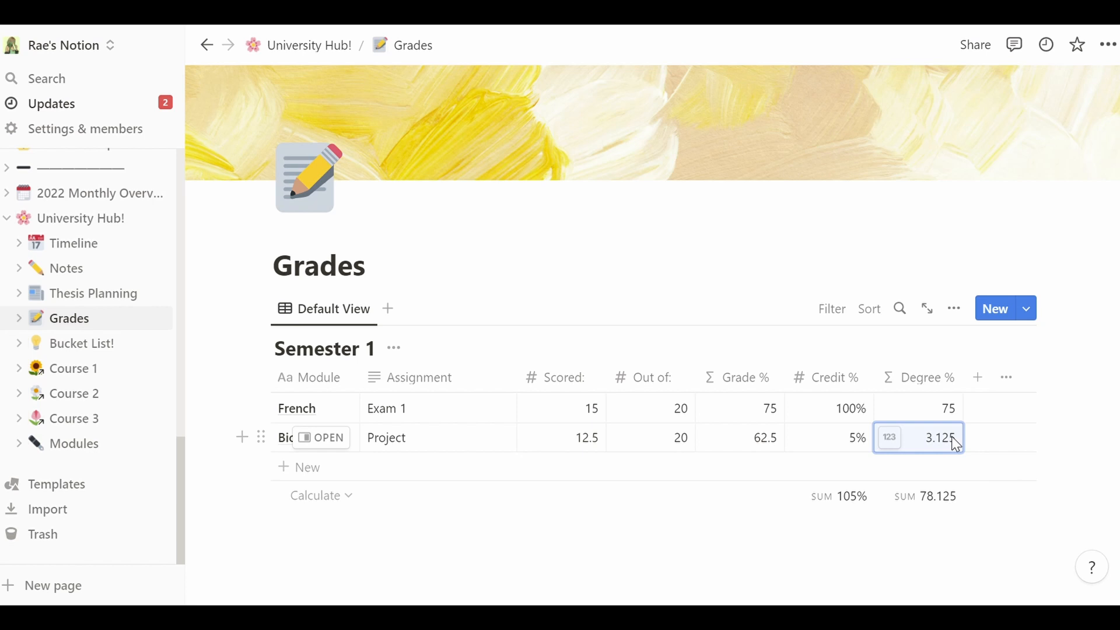
- Rename the Semester 1 table title back to 'Final Year'
click(279, 356)
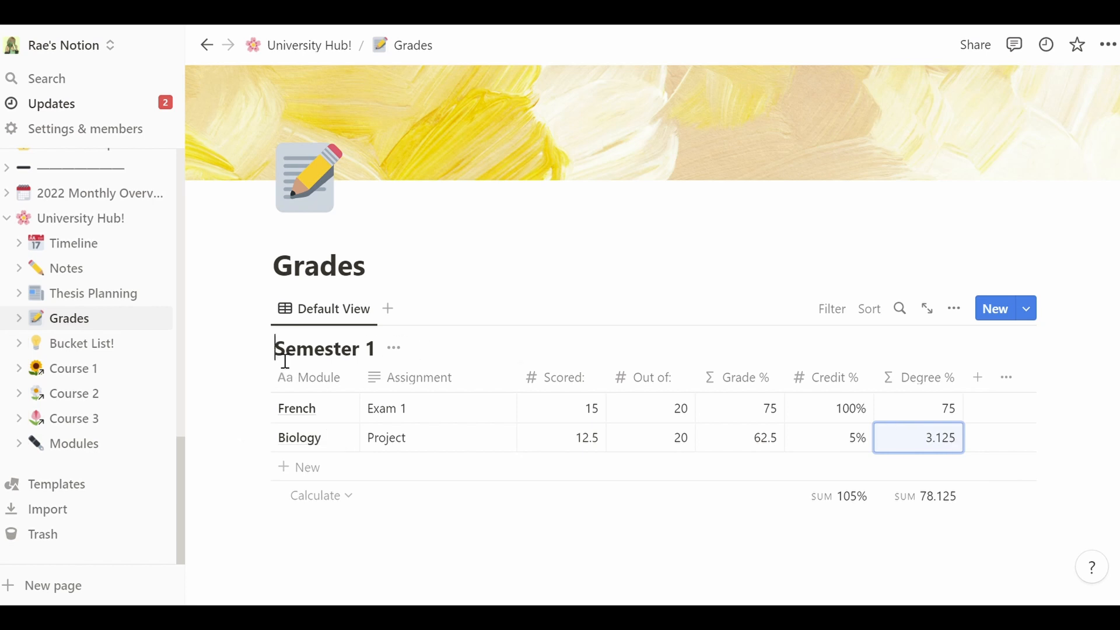
key(ctrl+a)
text(Final Year)
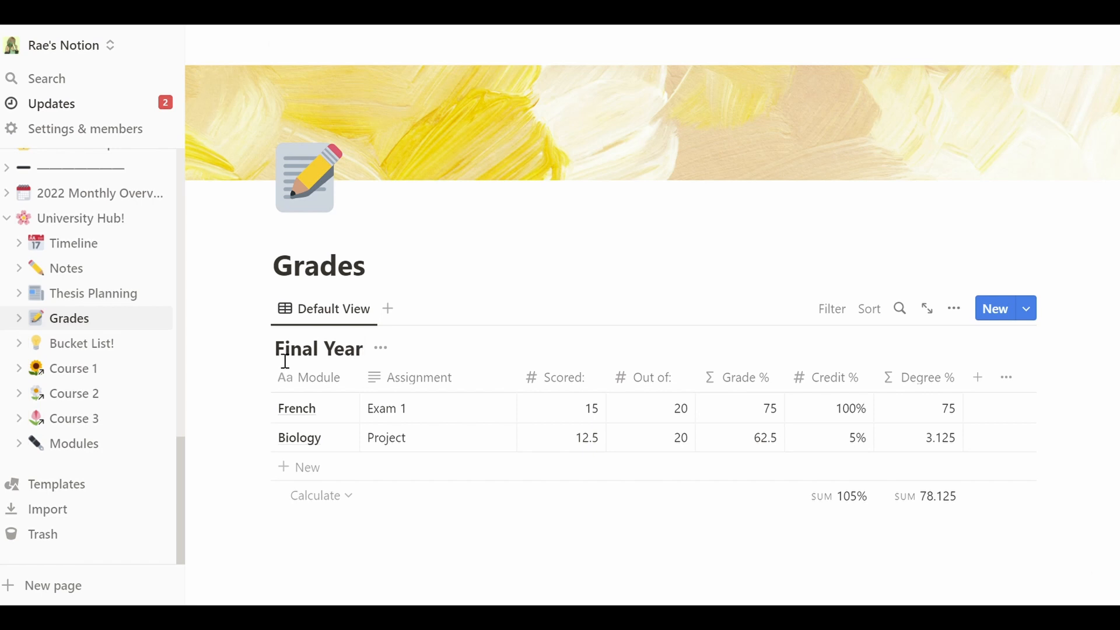
click(813, 541)
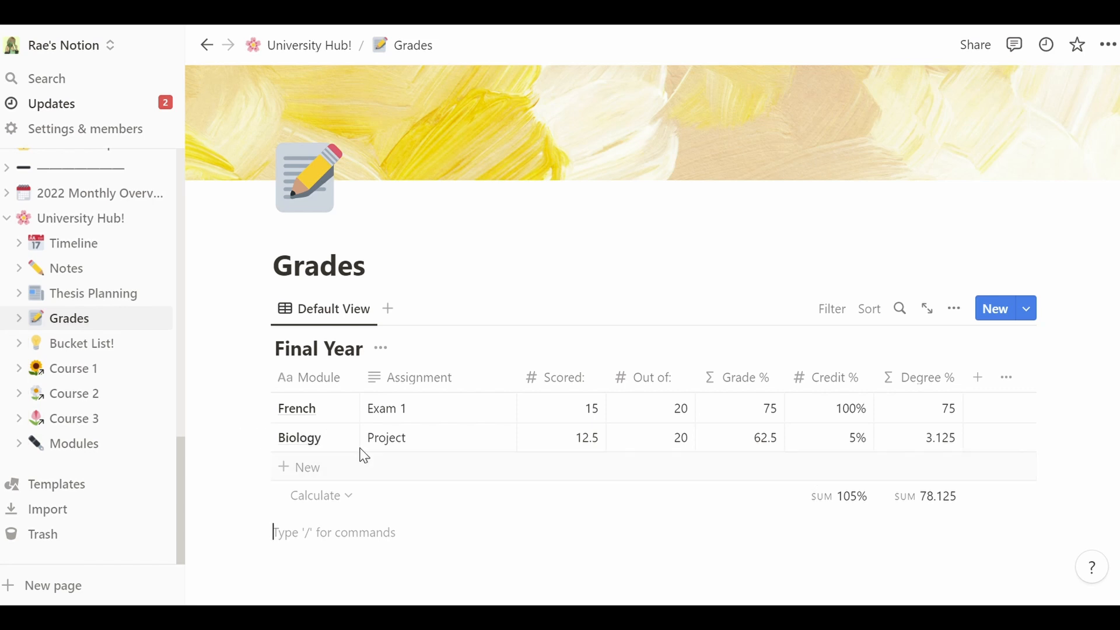
- Add an English row for 'Homework week 1' scoring 45 out of 50
click(325, 472)
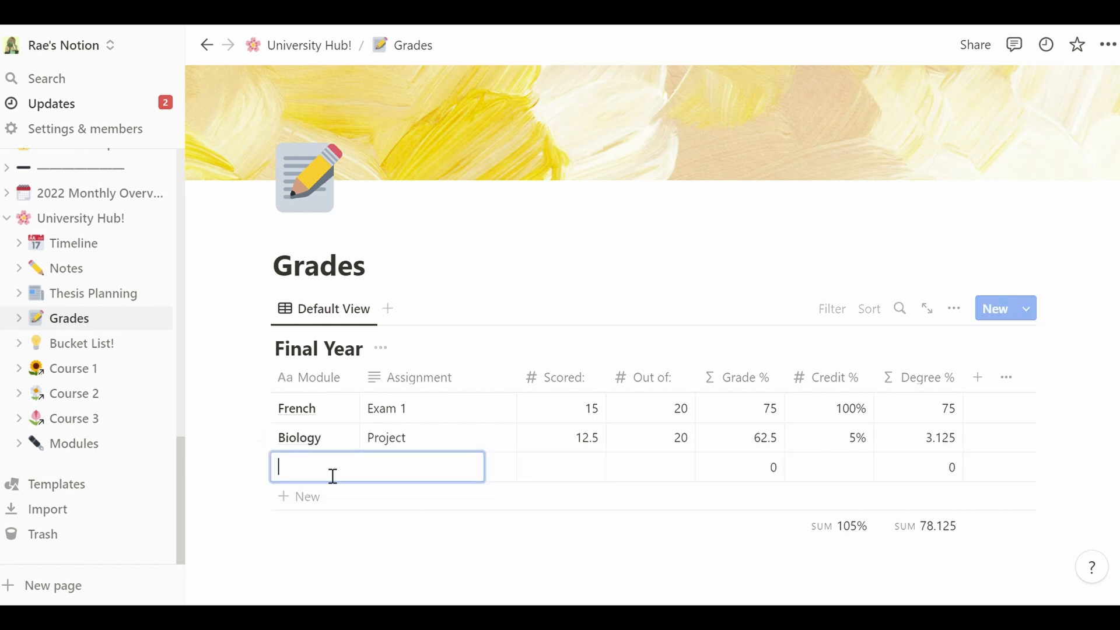
text(ENgli)
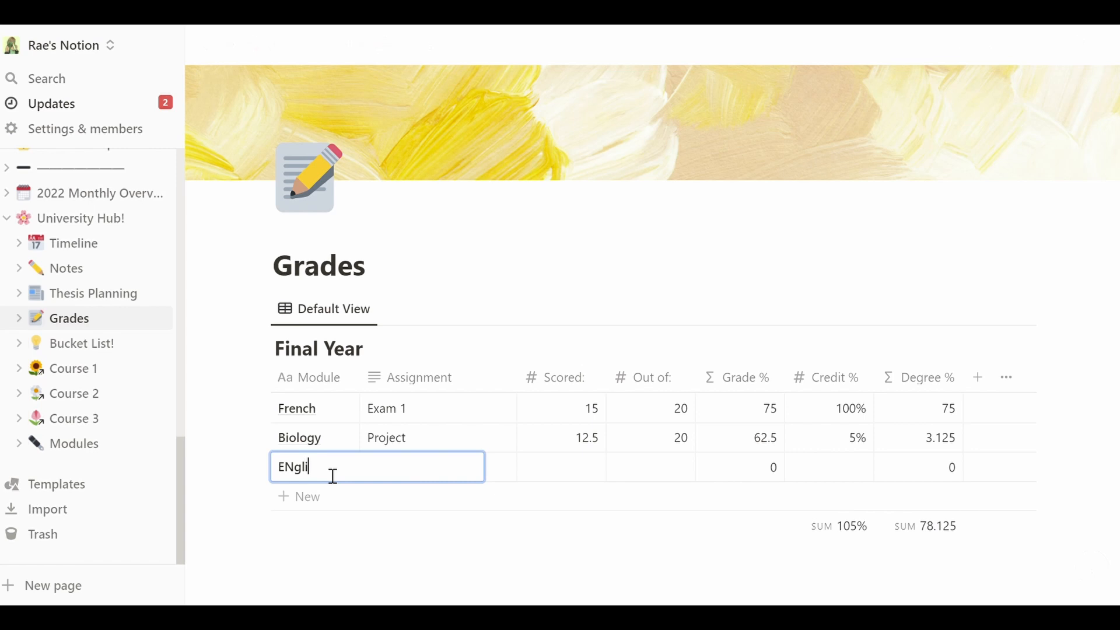
key(BackSpace)
key(BackSpace)
key(BackSpace)
key(BackSpace)
text(nglish)
key(Return)
key(Tab)
text(H)
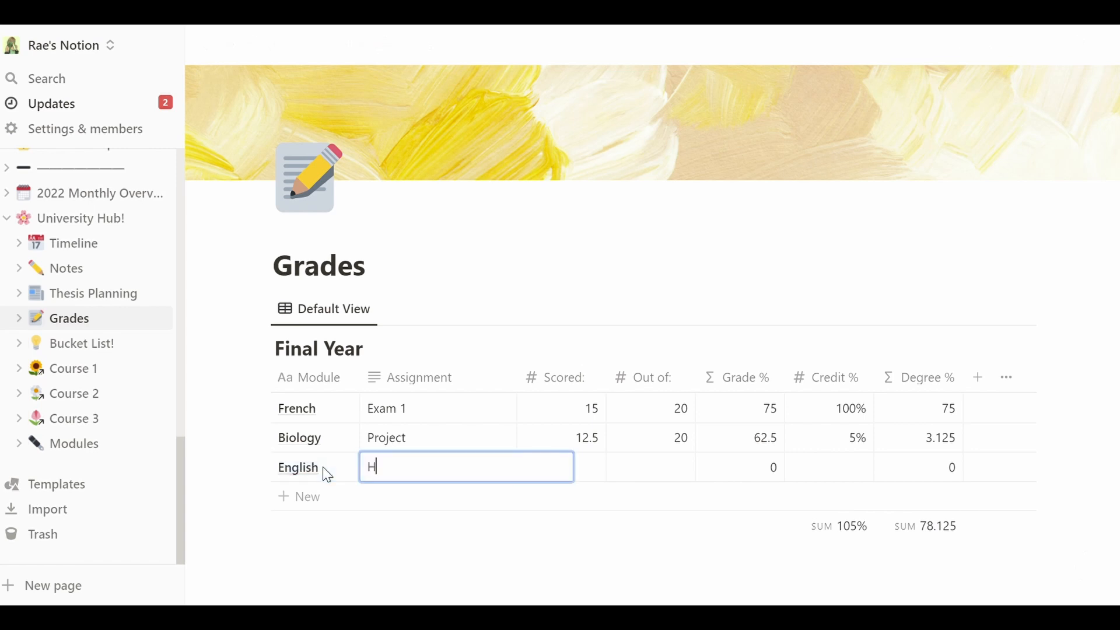
text(omework week 1)
key(Tab)
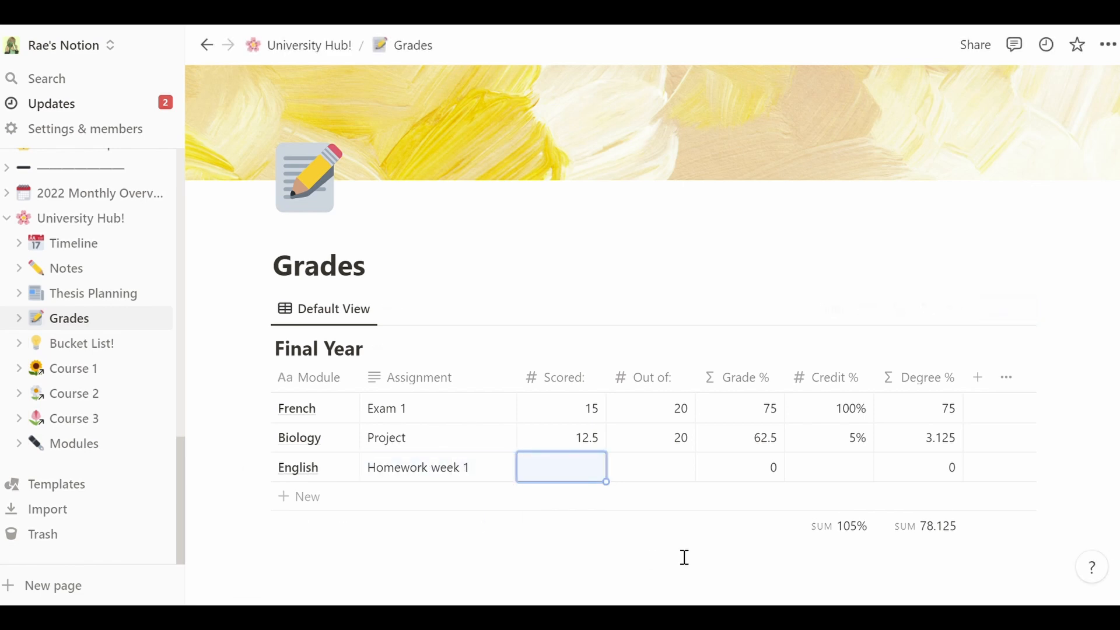
text(45)
key(Tab)
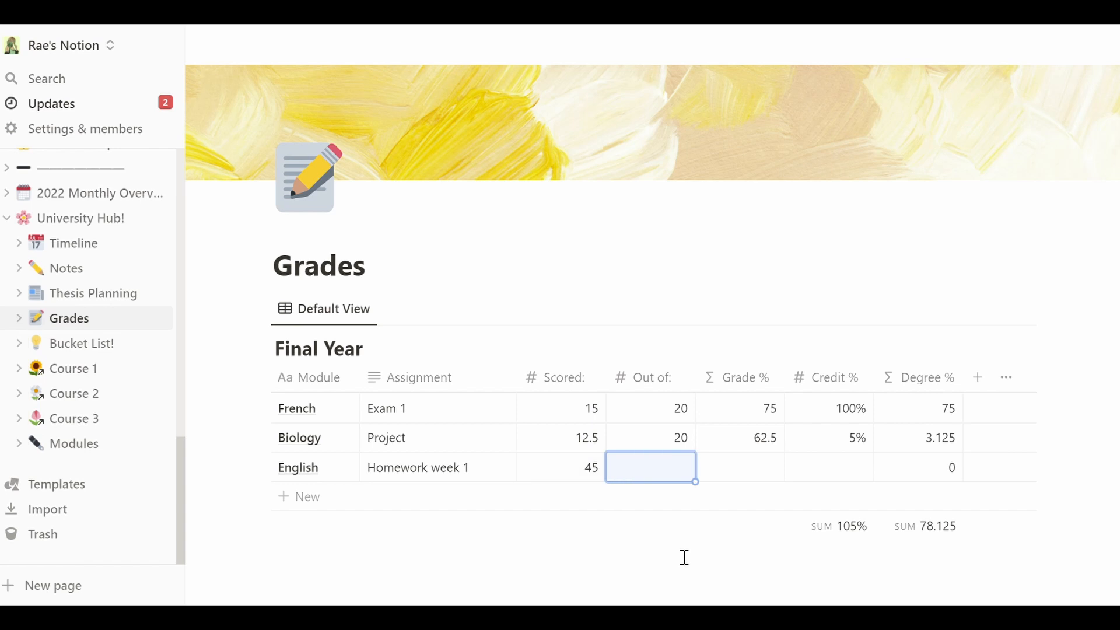
text(50)
key(Return)
- Give the English row a 50% credit value
key(Right)
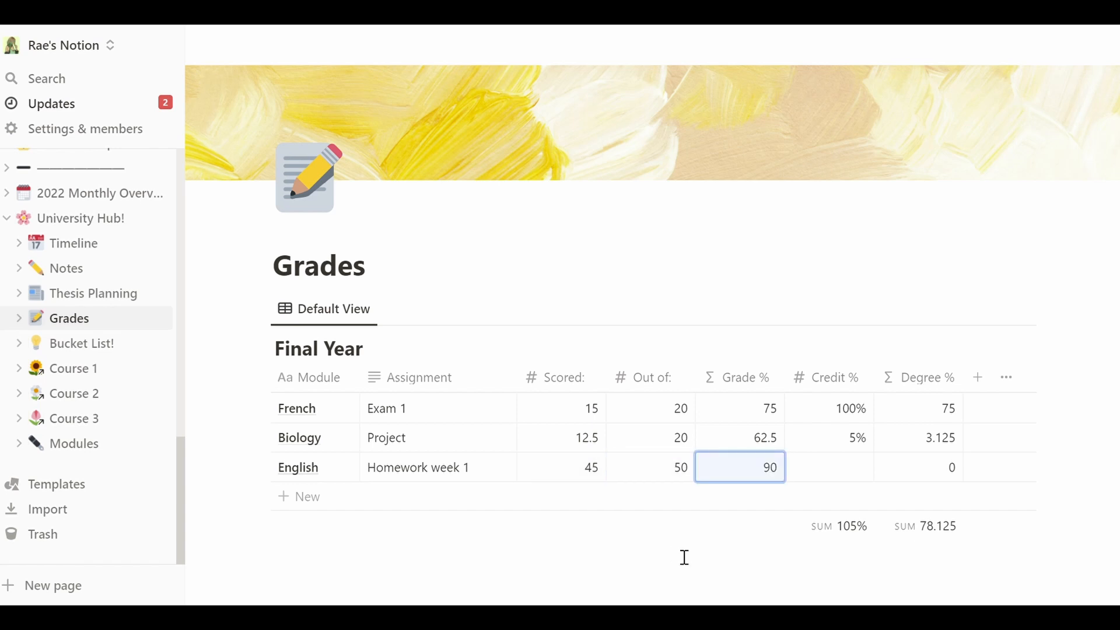
key(Right)
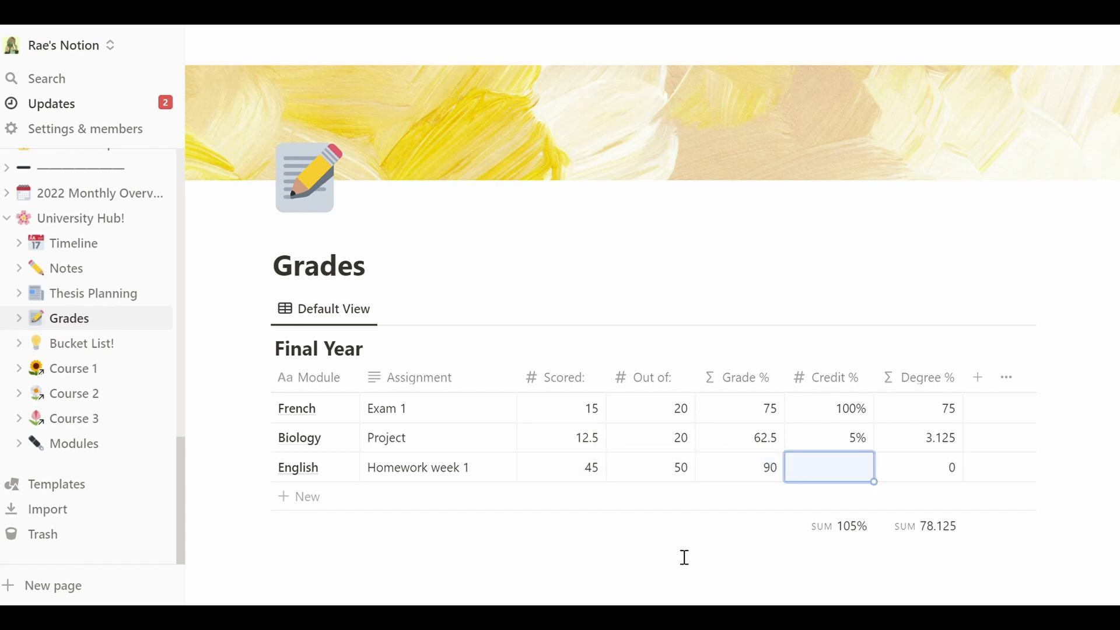
text(50)
key(Return)
key(Right)
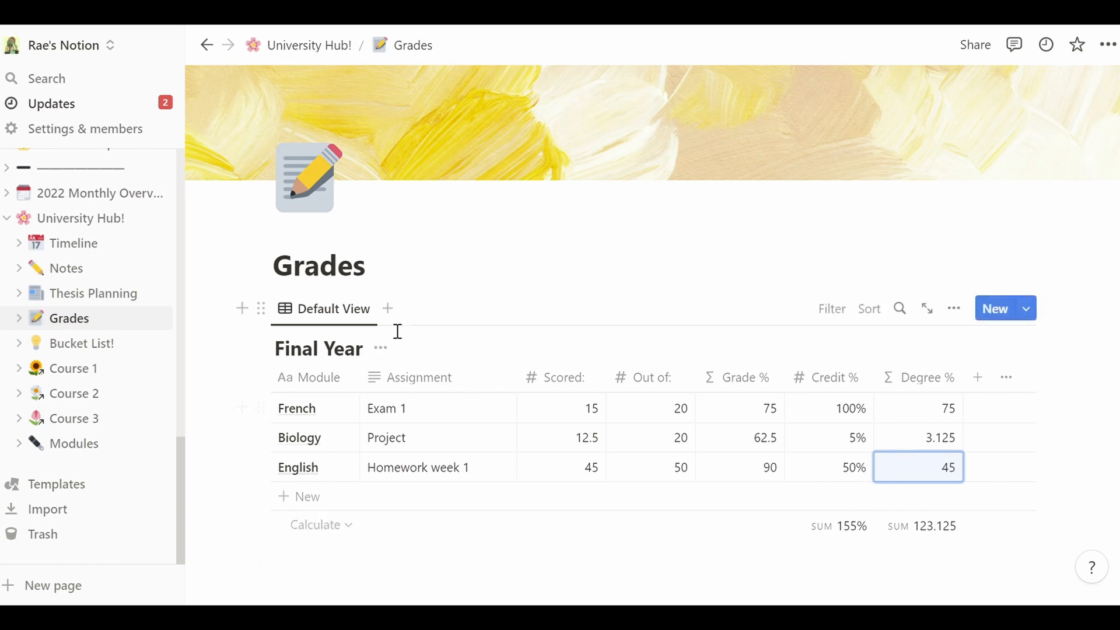
- Return to University Hub! and open the Bucket List! page
click(308, 47)
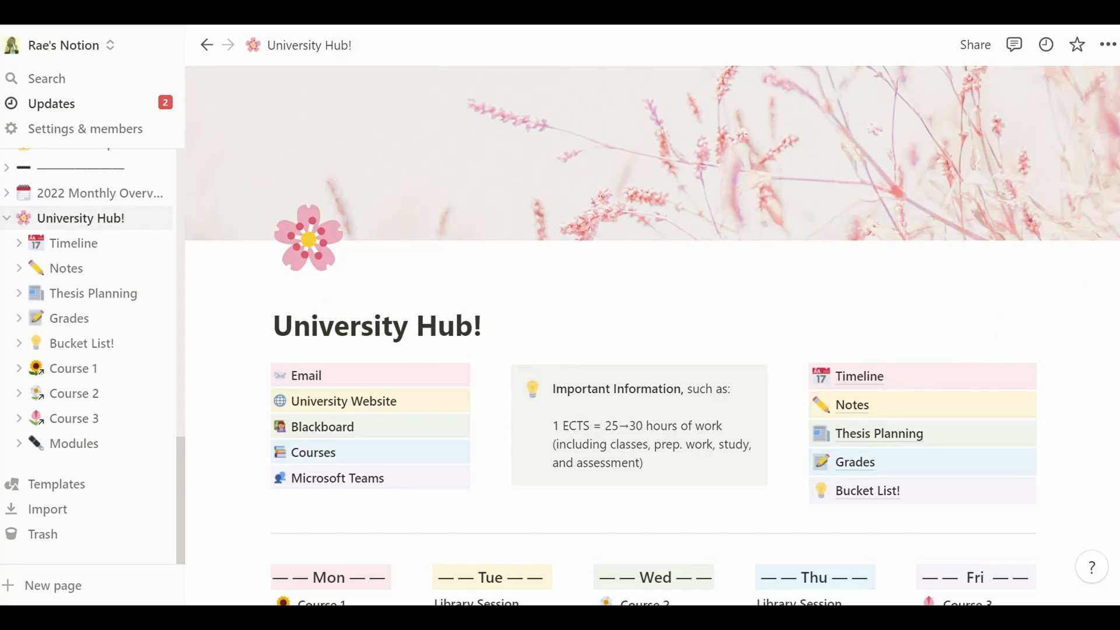
scroll(934, 408, down, 1)
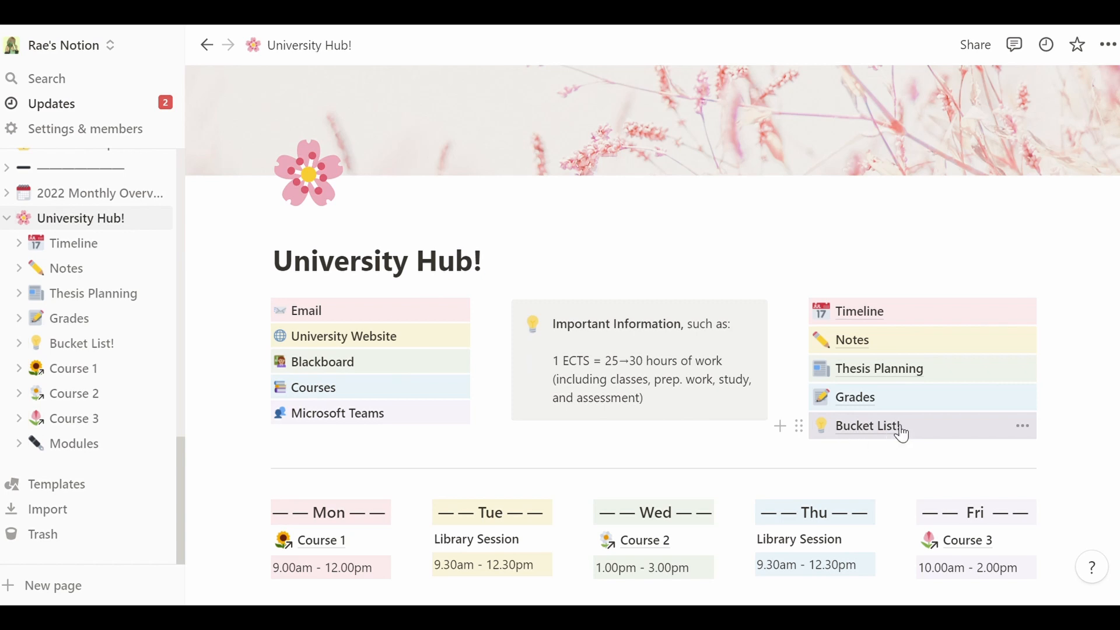
click(863, 438)
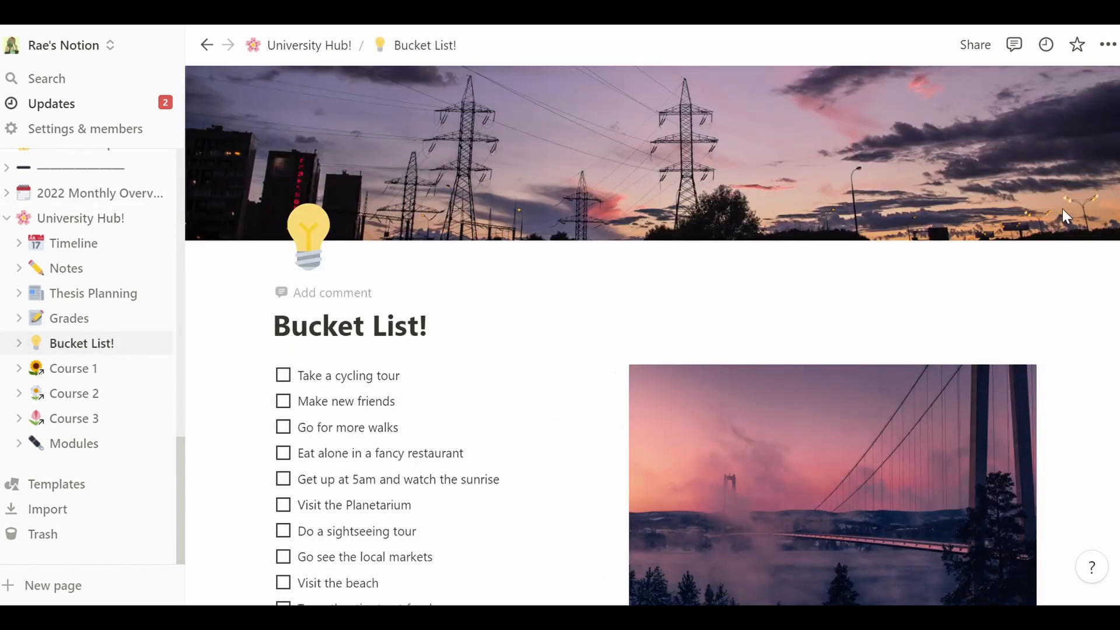
scroll(651, 335, down, 1)
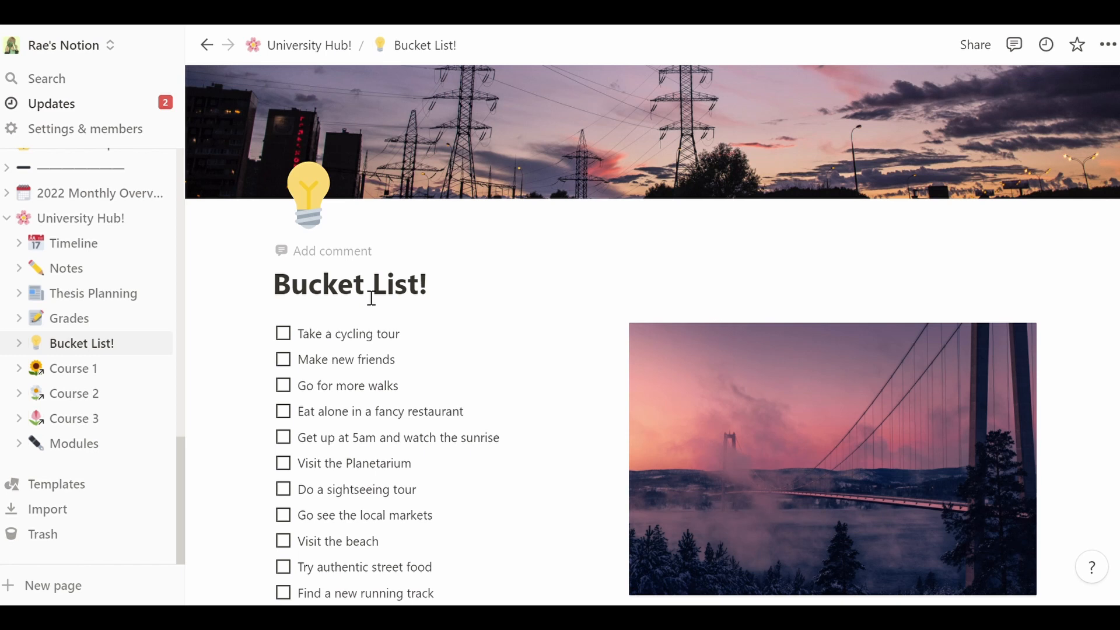
- Review the bucket list, ticking then unticking 'Take a cycling tour'
drag(273, 295, 442, 299)
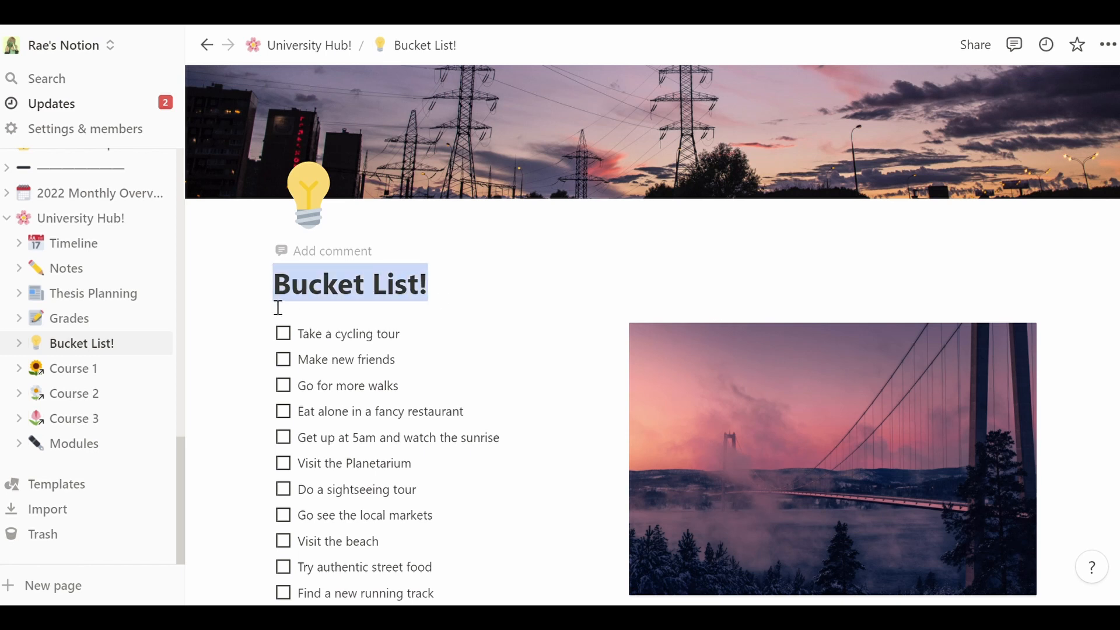
click(453, 303)
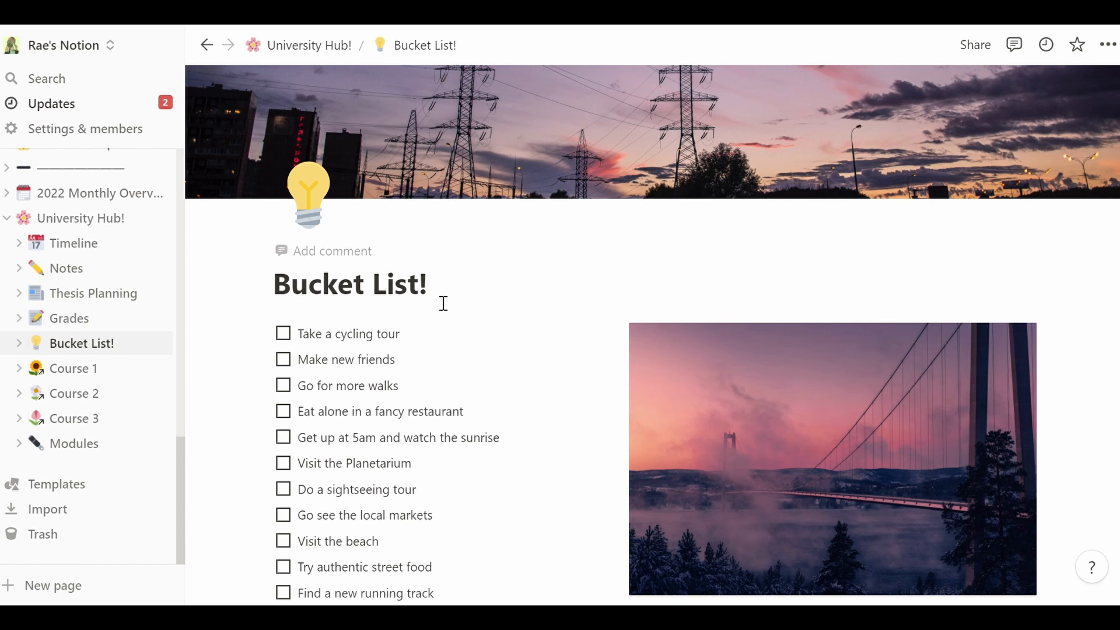
scroll(652, 335, up, 1)
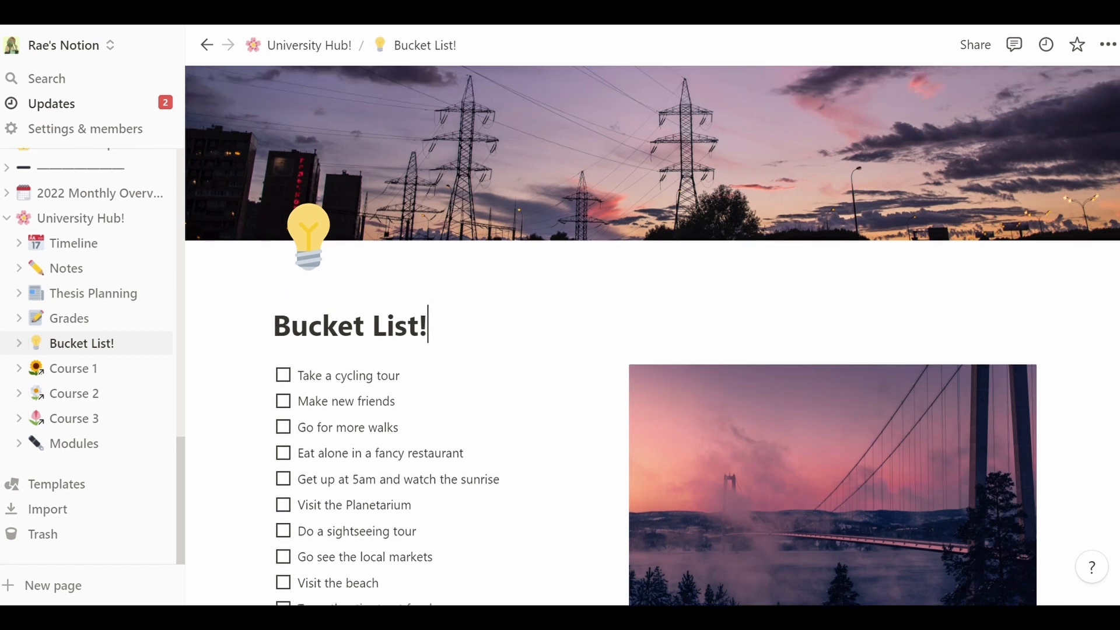
scroll(653, 336, down, 3)
scroll(653, 335, up, 2)
scroll(652, 336, up, 1)
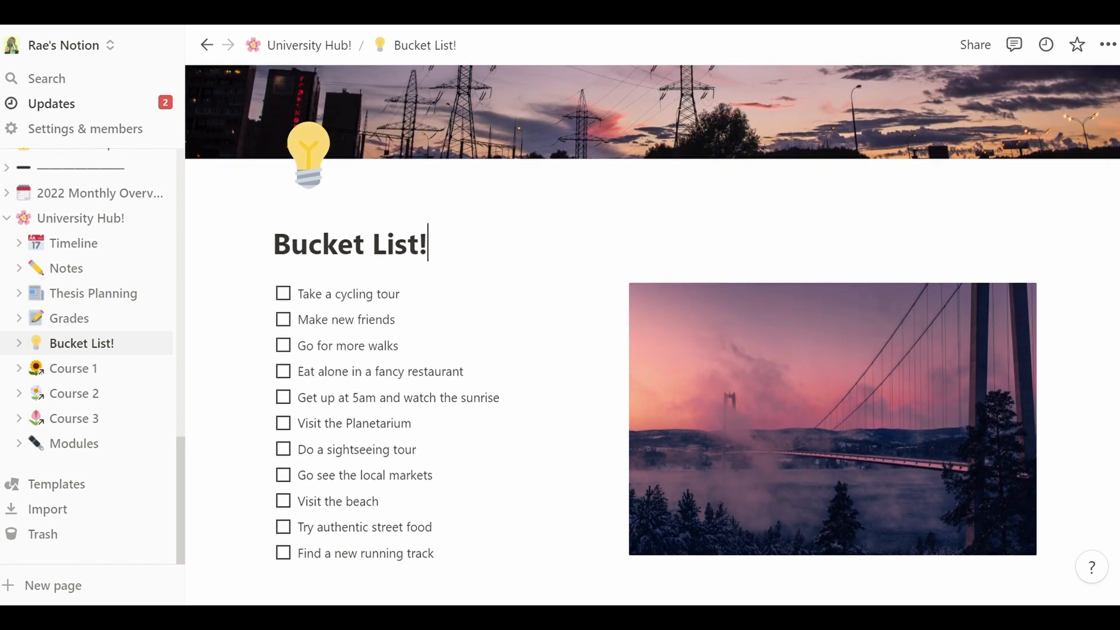
scroll(653, 335, down, 1)
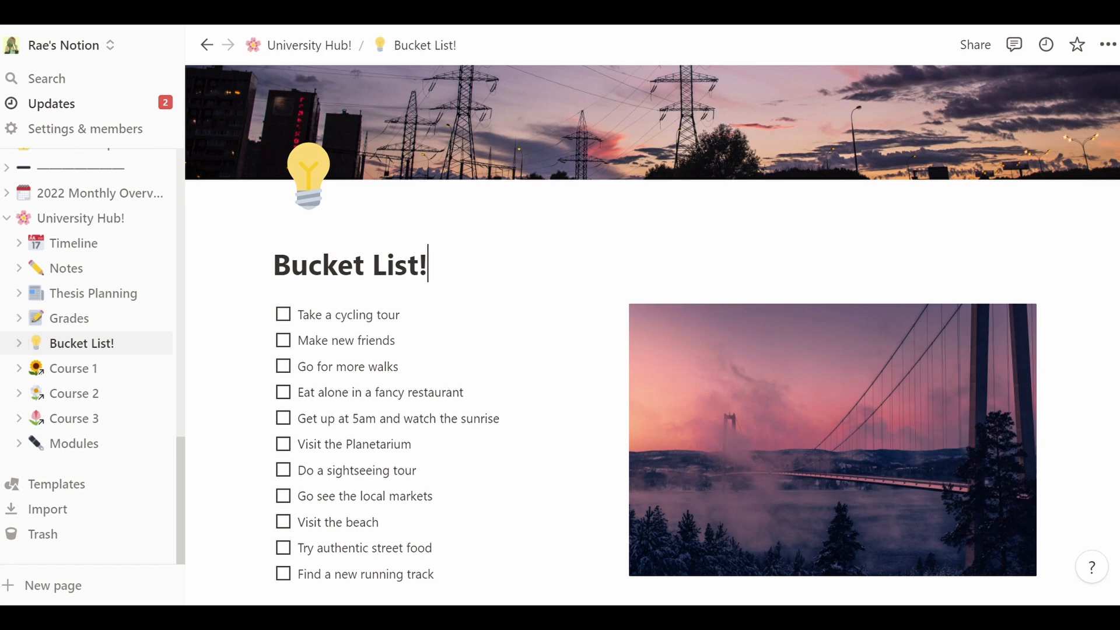
click(285, 318)
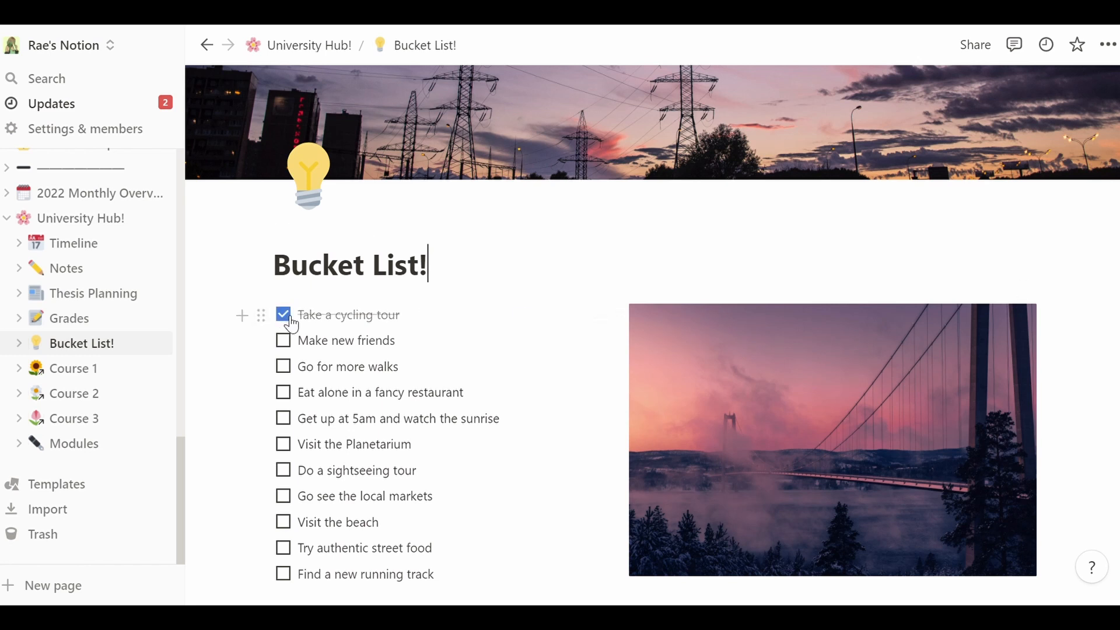
click(290, 319)
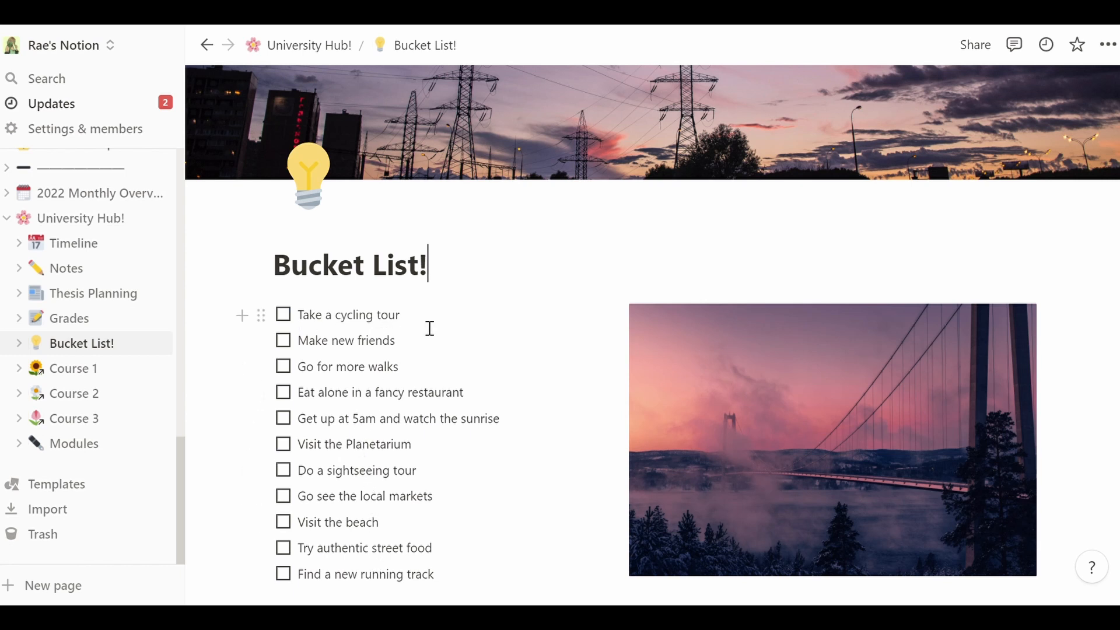
- Add a new 'Add more' to-do at the end of the bucket list
click(457, 580)
scroll(456, 580, down, 1)
key(Return)
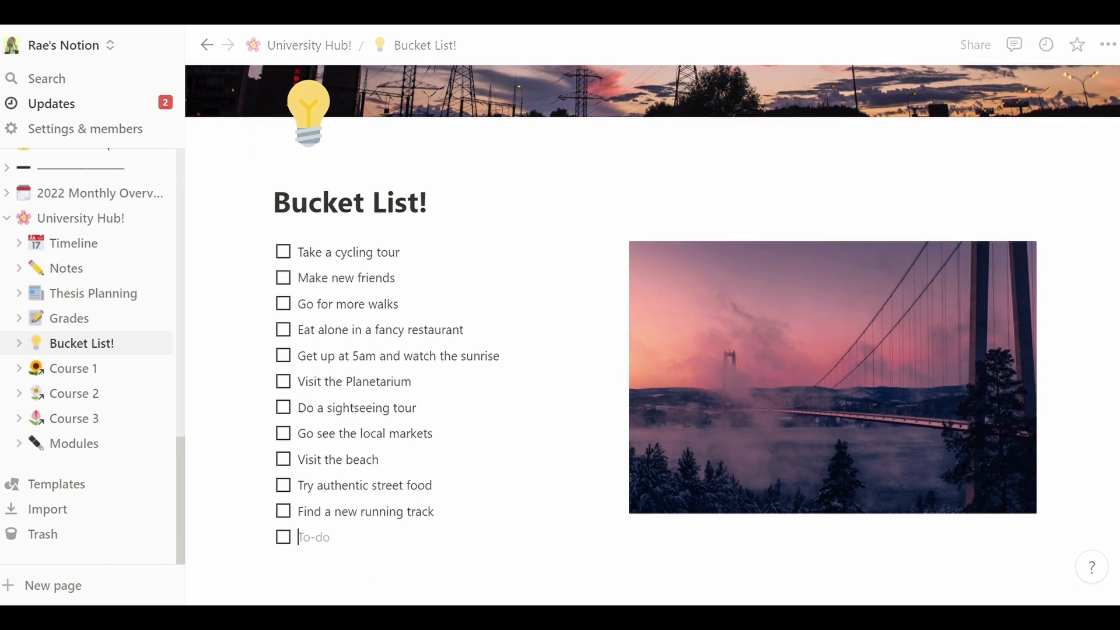
text(Add more)
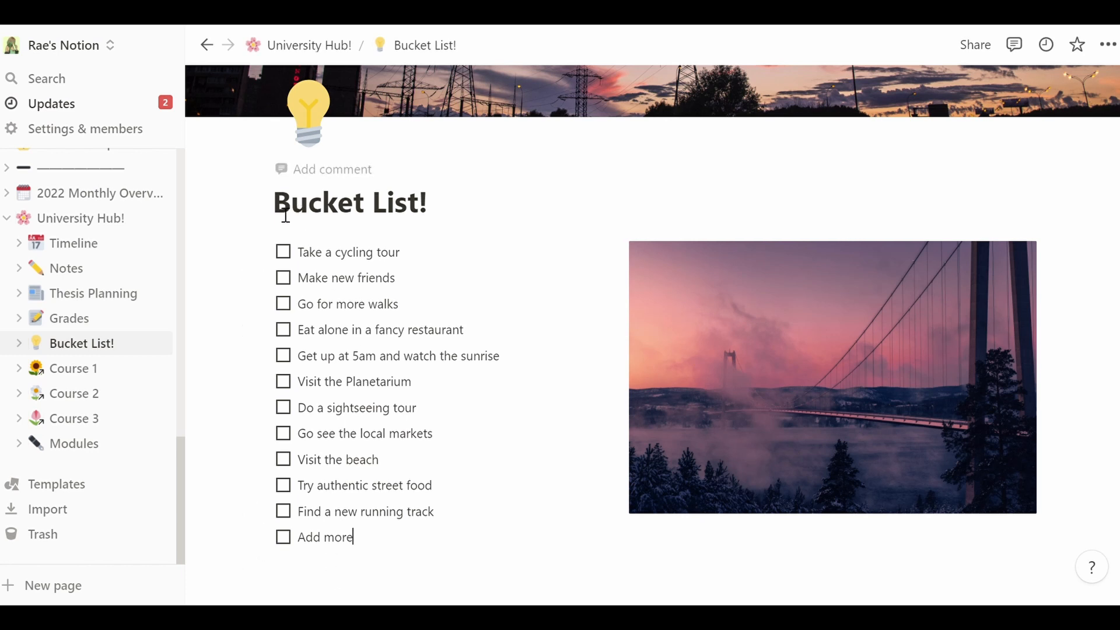
- Tick off 'Get up at 5am and watch the sunrise' and 'Visit the Planetarium'
click(292, 357)
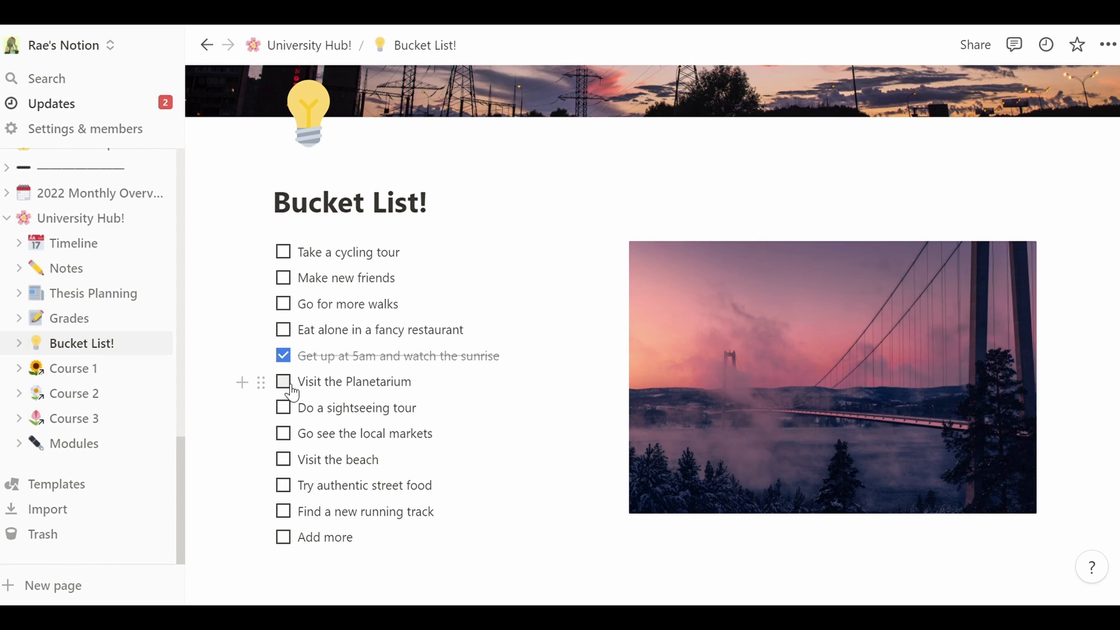
click(291, 385)
scroll(653, 336, up, 1)
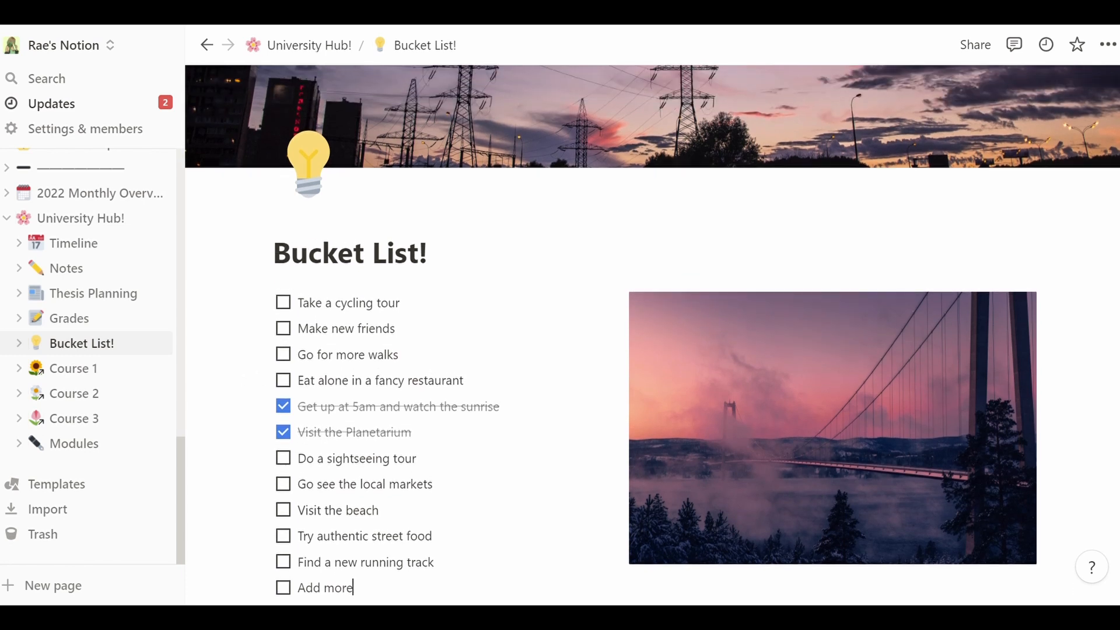
scroll(652, 335, up, 1)
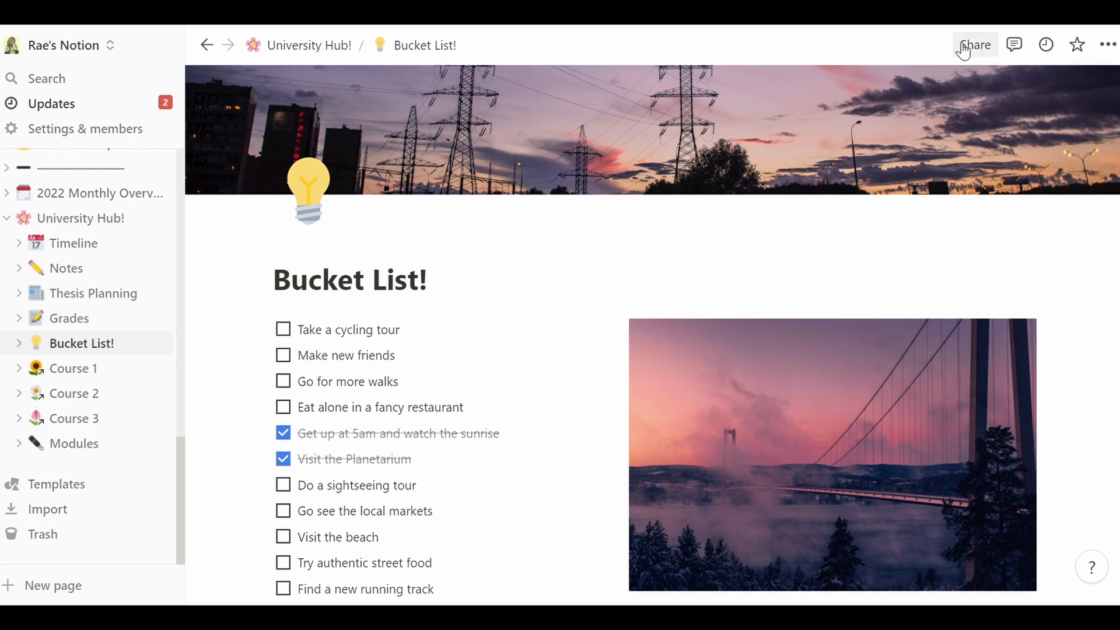
- Return to the University Hub! page and glance over its links
click(306, 45)
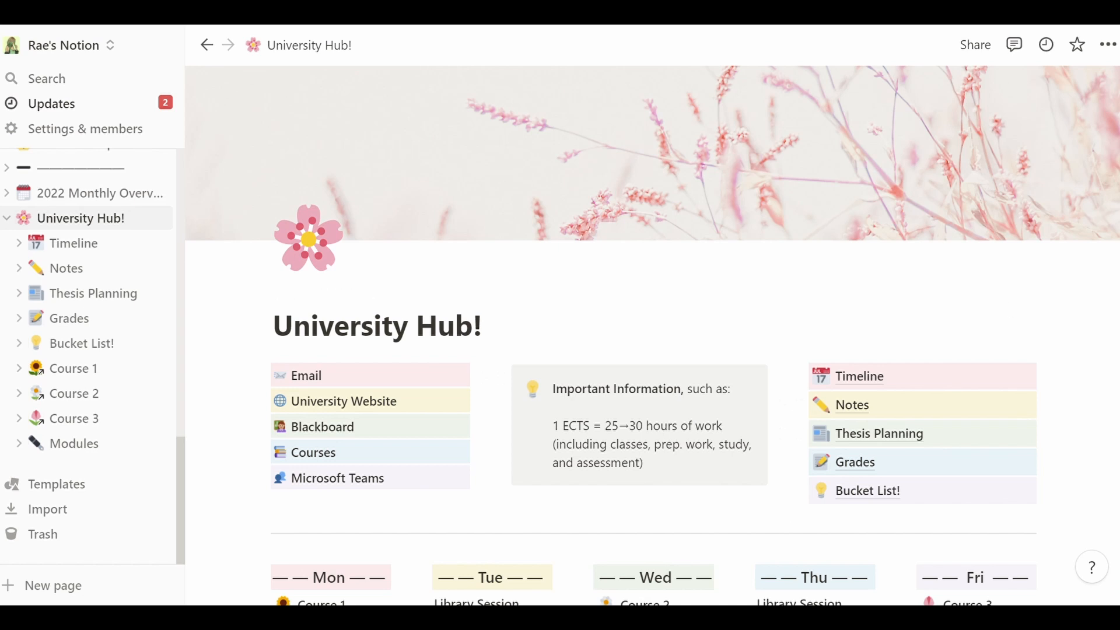
scroll(1108, 257, down, 6)
scroll(1109, 257, up, 6)
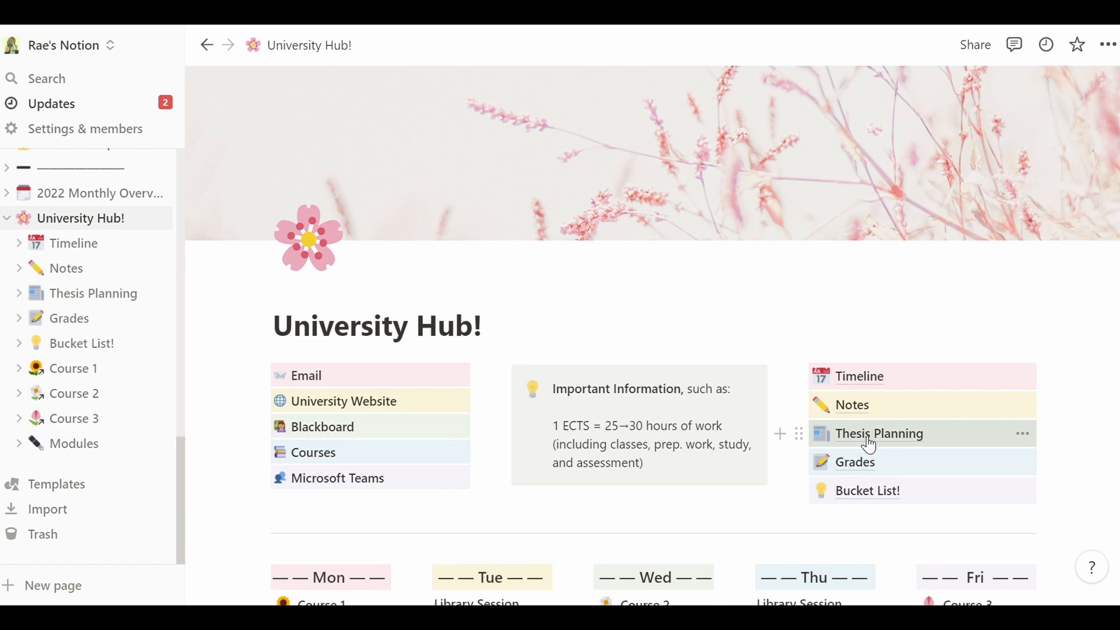
- Open the Thesis Planning page and scroll through its callout, countdown and timeline
click(874, 443)
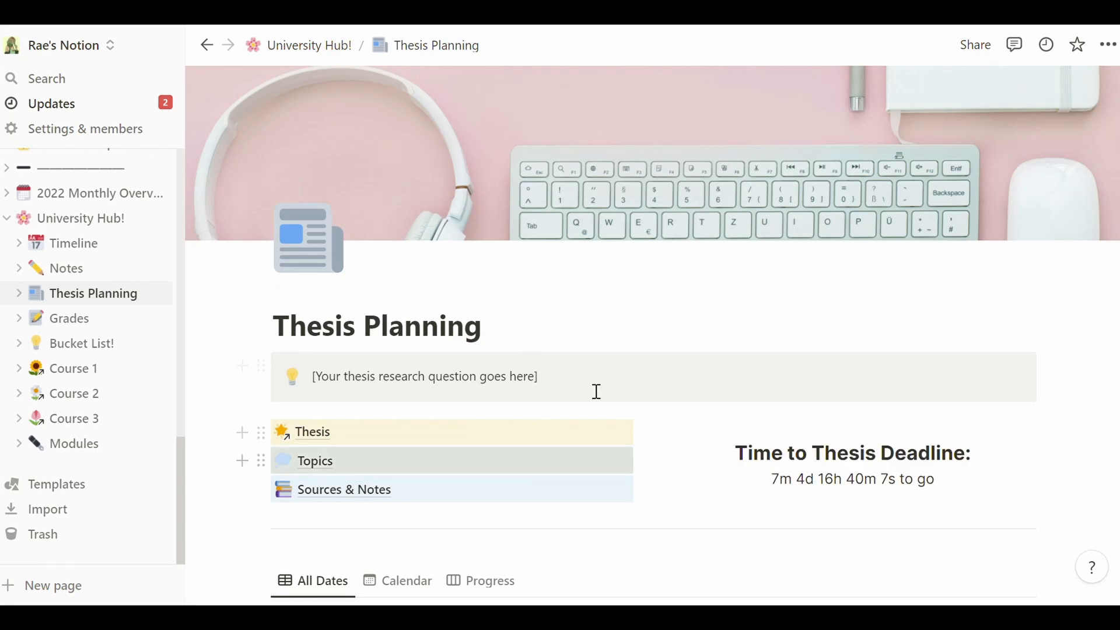
scroll(595, 391, down, 8)
scroll(652, 336, down, 4)
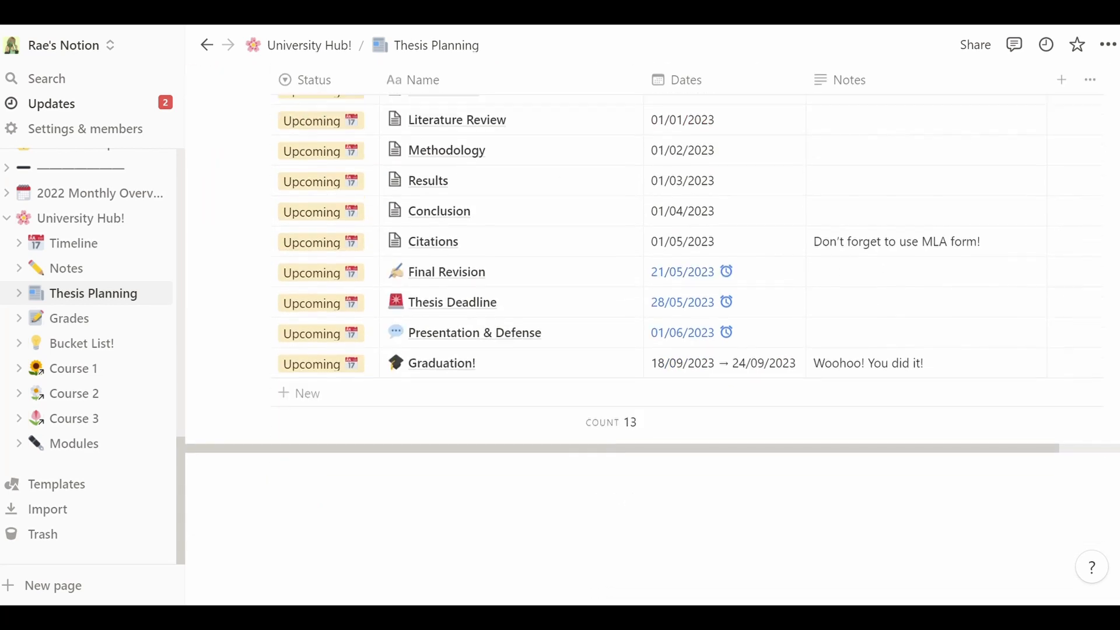
scroll(652, 335, up, 10)
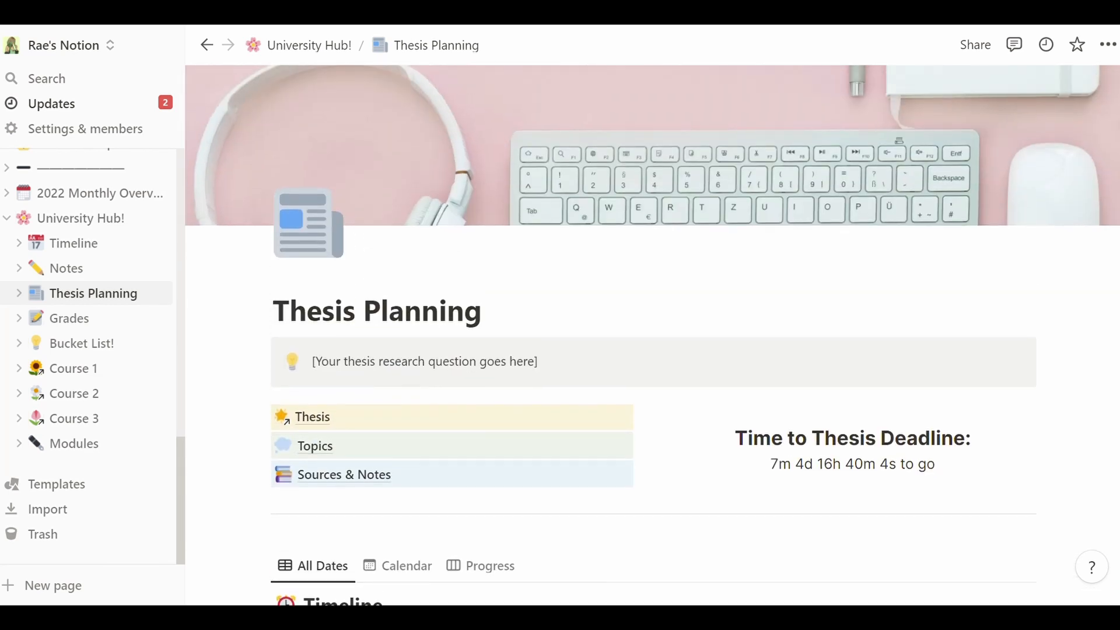
scroll(652, 335, up, 1)
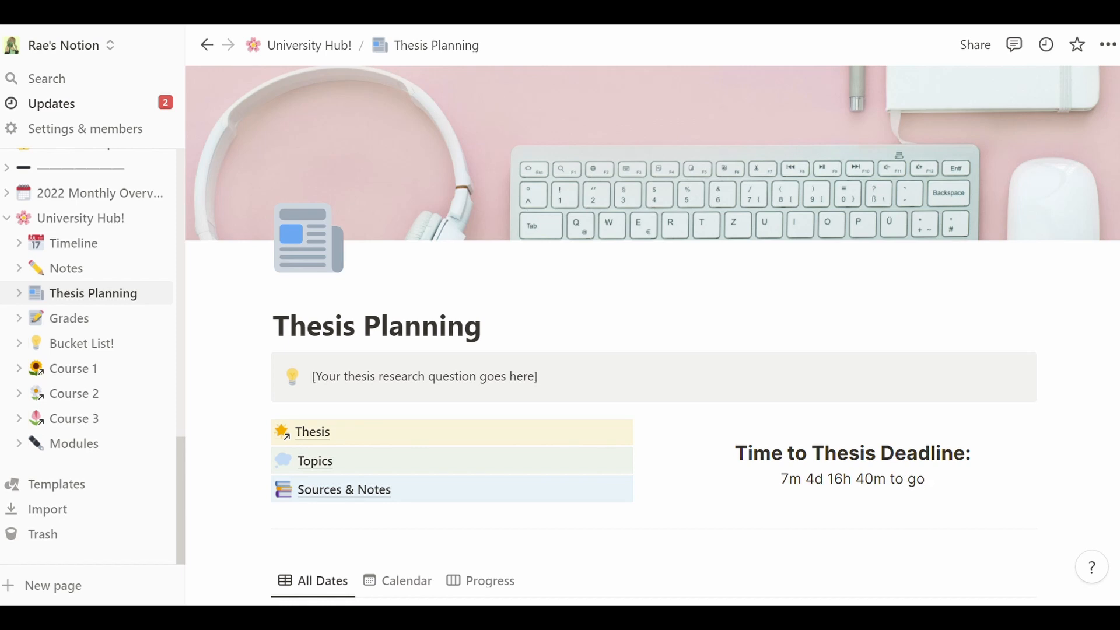
scroll(652, 335, down, 1)
scroll(653, 335, up, 1)
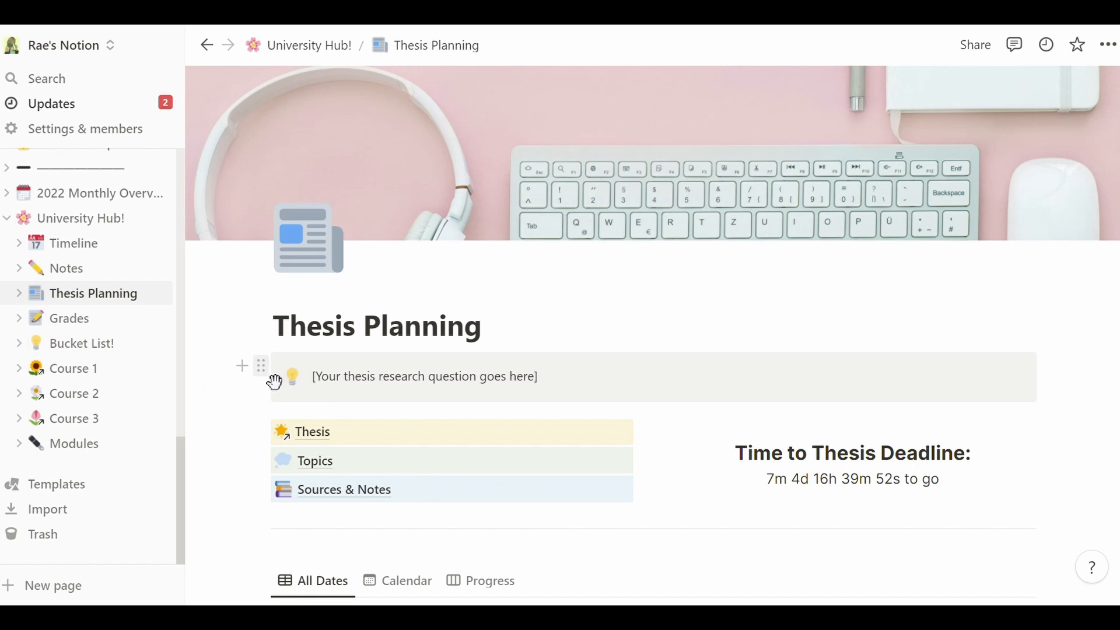
- Replace the callout placeholder with 'How positively are women protrayed in xxx film or xx book'
click(262, 367)
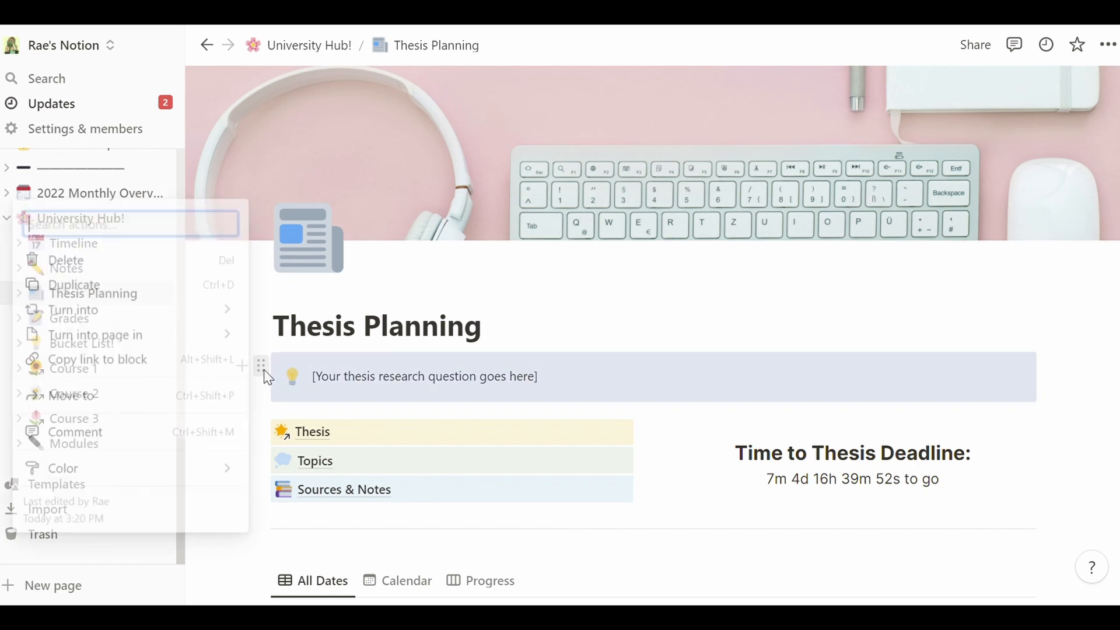
click(575, 391)
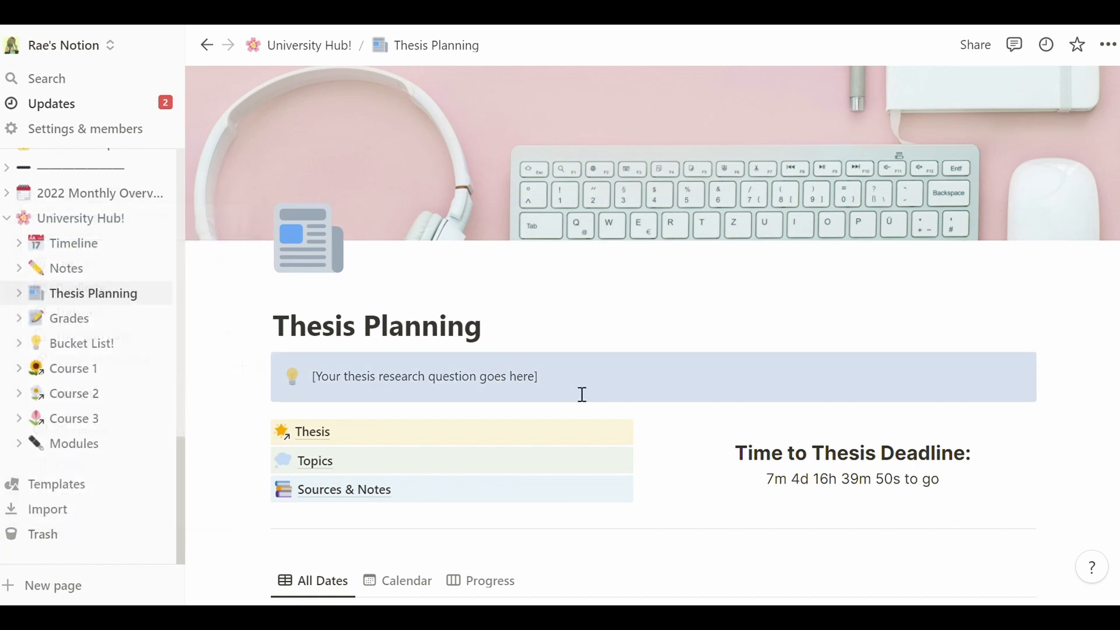
click(344, 384)
drag(542, 385, 321, 385)
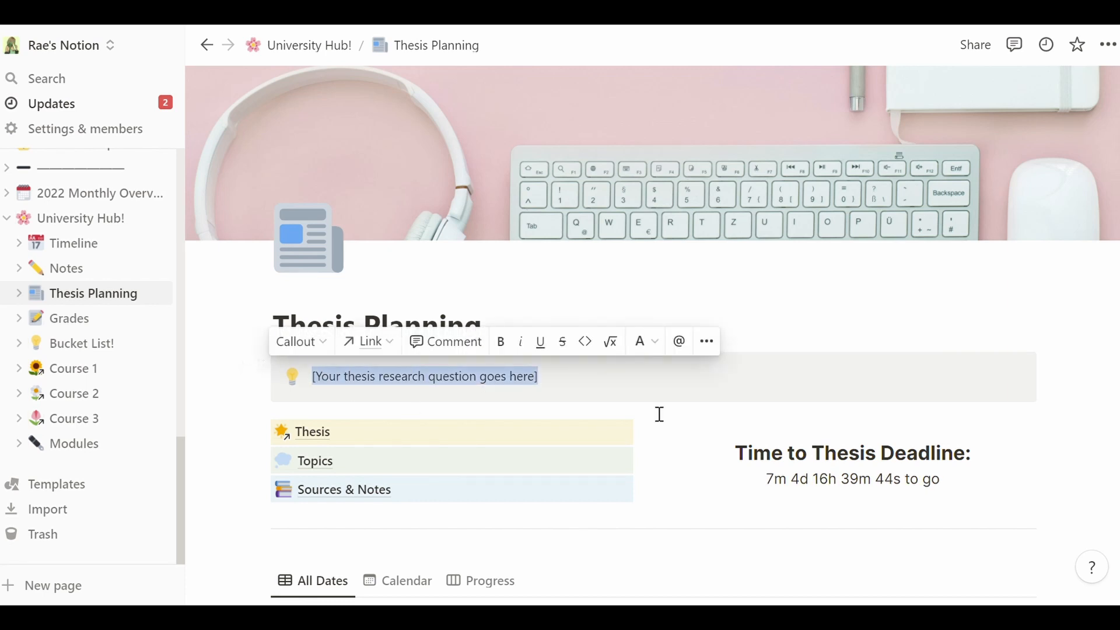
text(How)
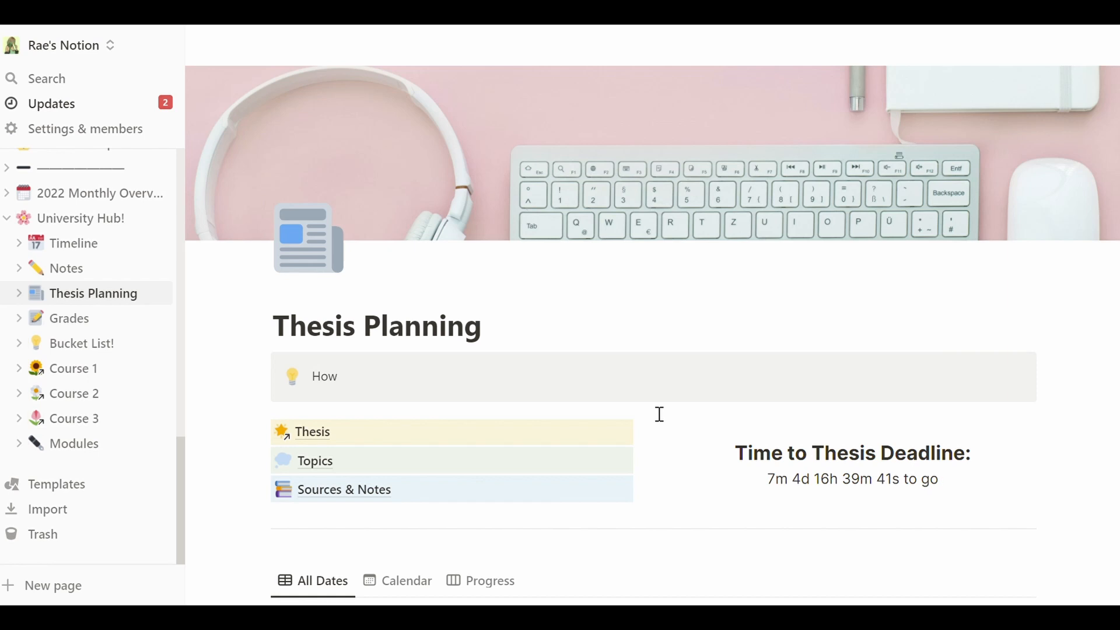
text( positively)
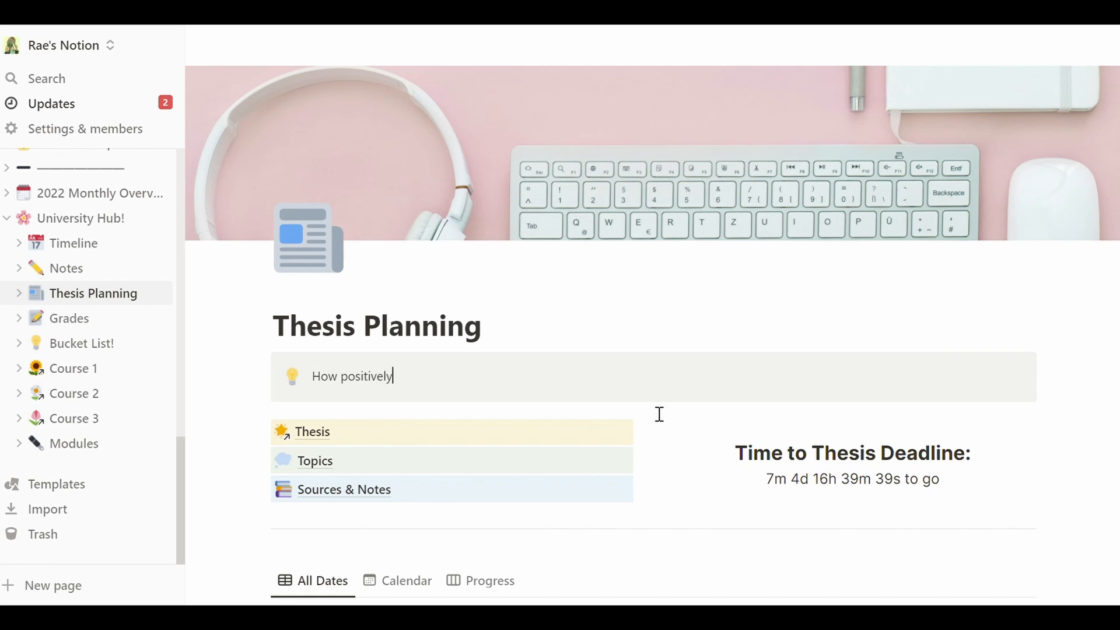
text( are women prot)
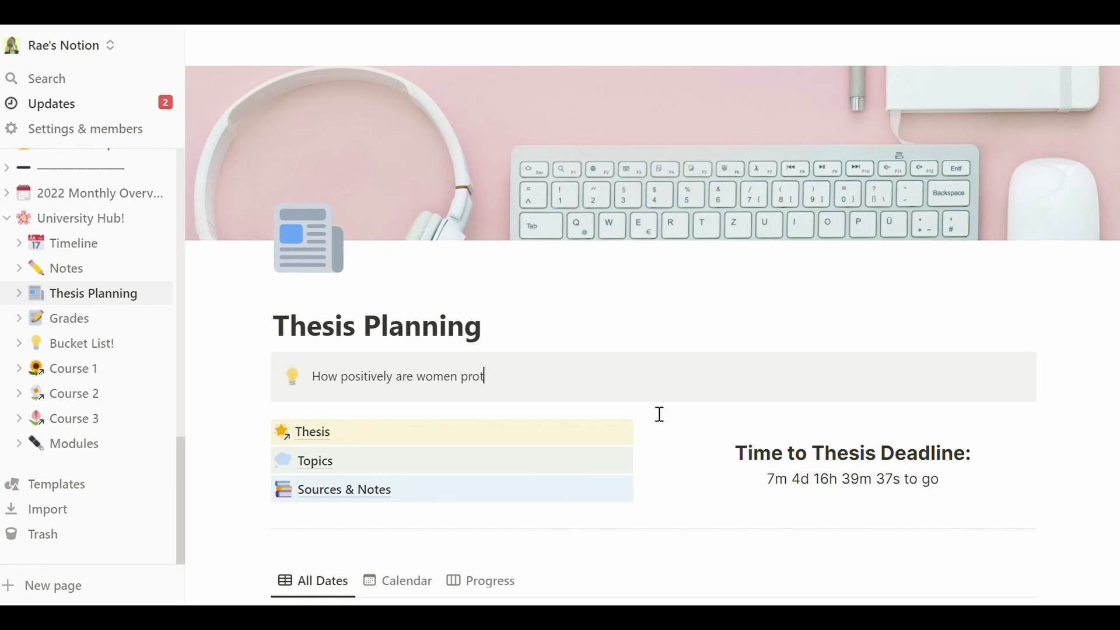
text(rayed in xxx )
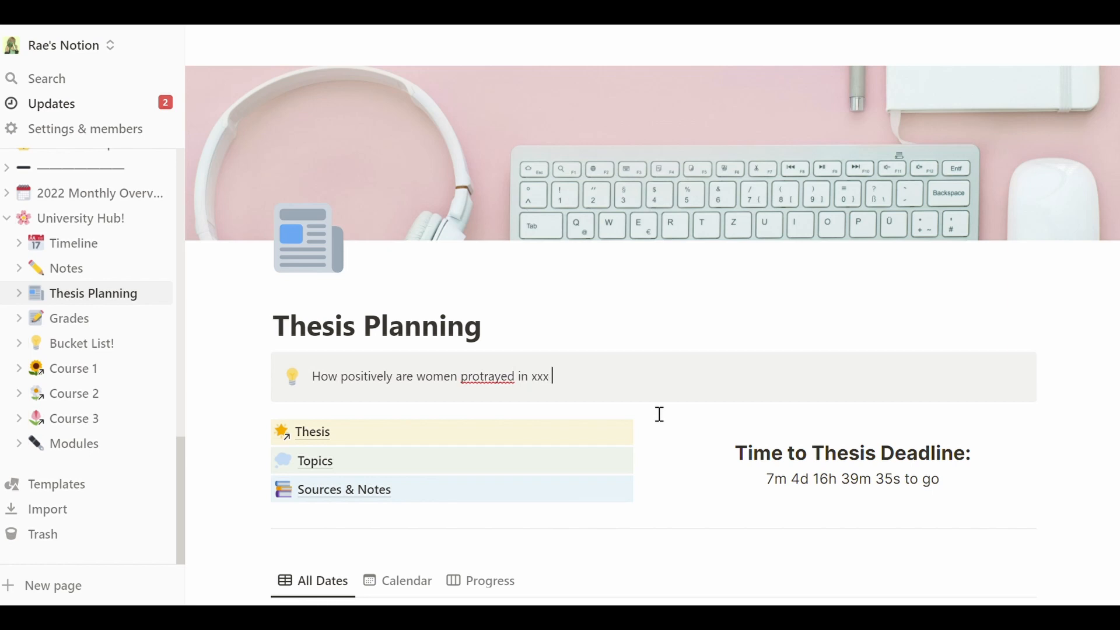
text(film or xx )
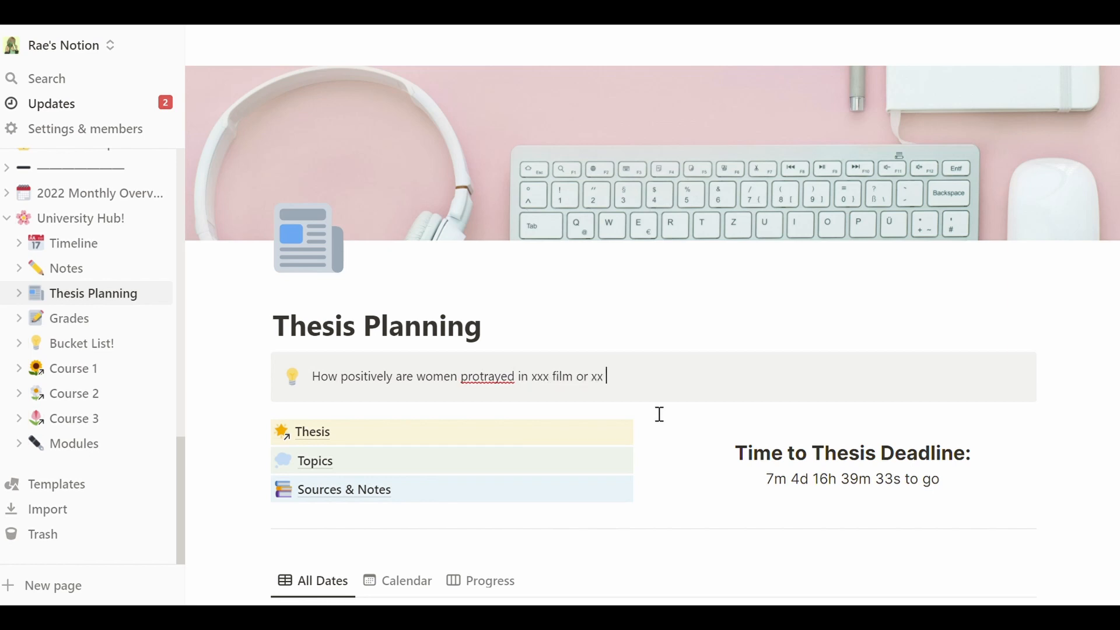
text(bok)
text(k)
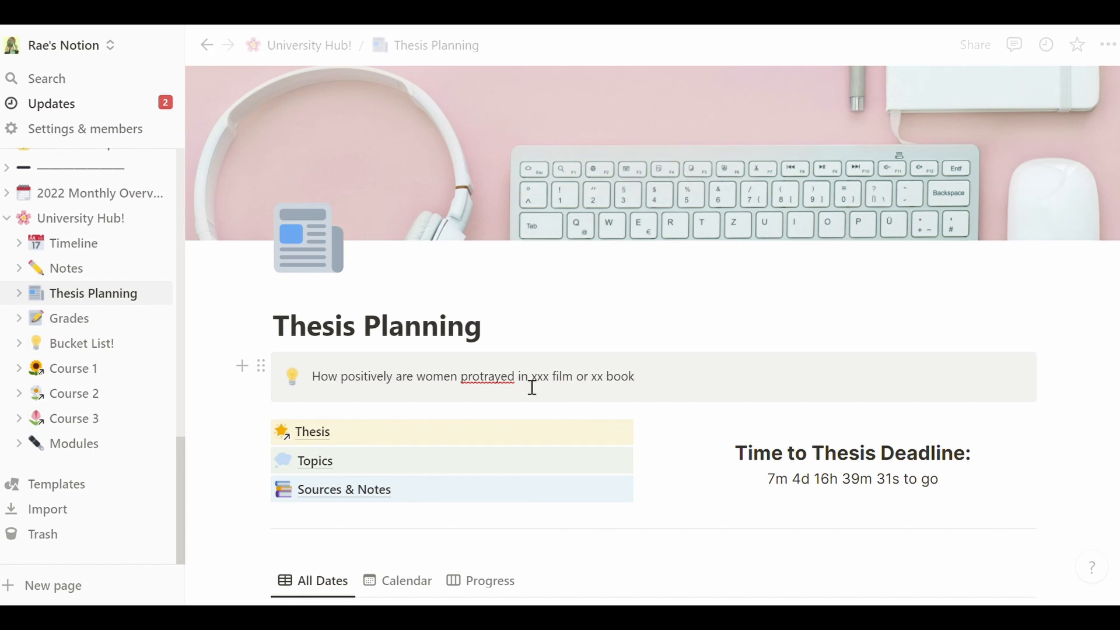
- Correct 'protrayed' to 'portrayed' and end the question with a question mark
right_click(498, 373)
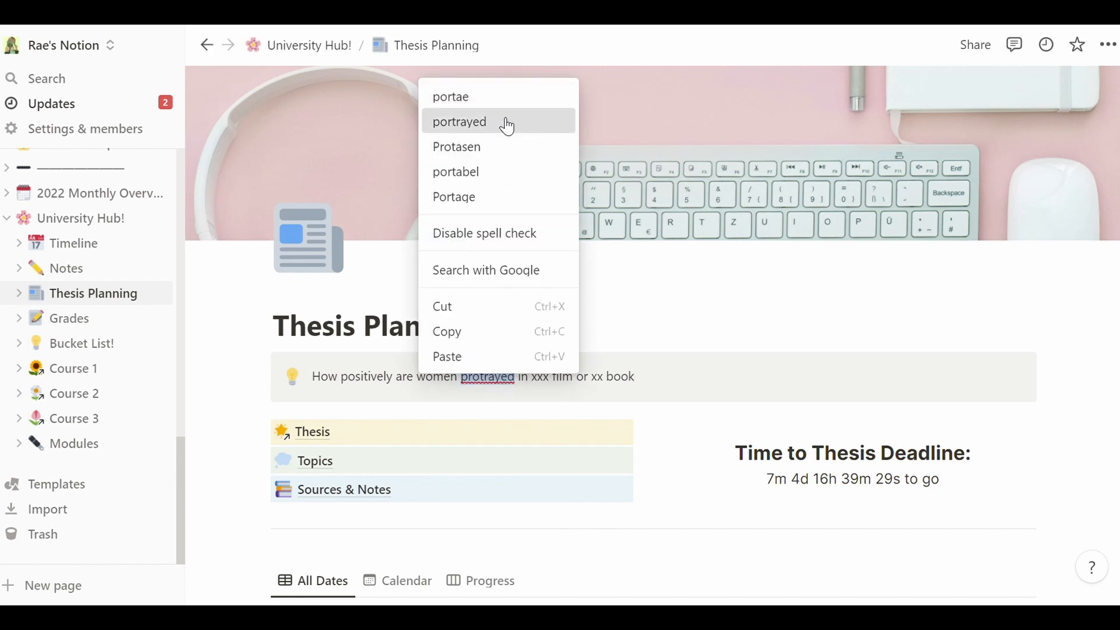
click(503, 123)
click(666, 387)
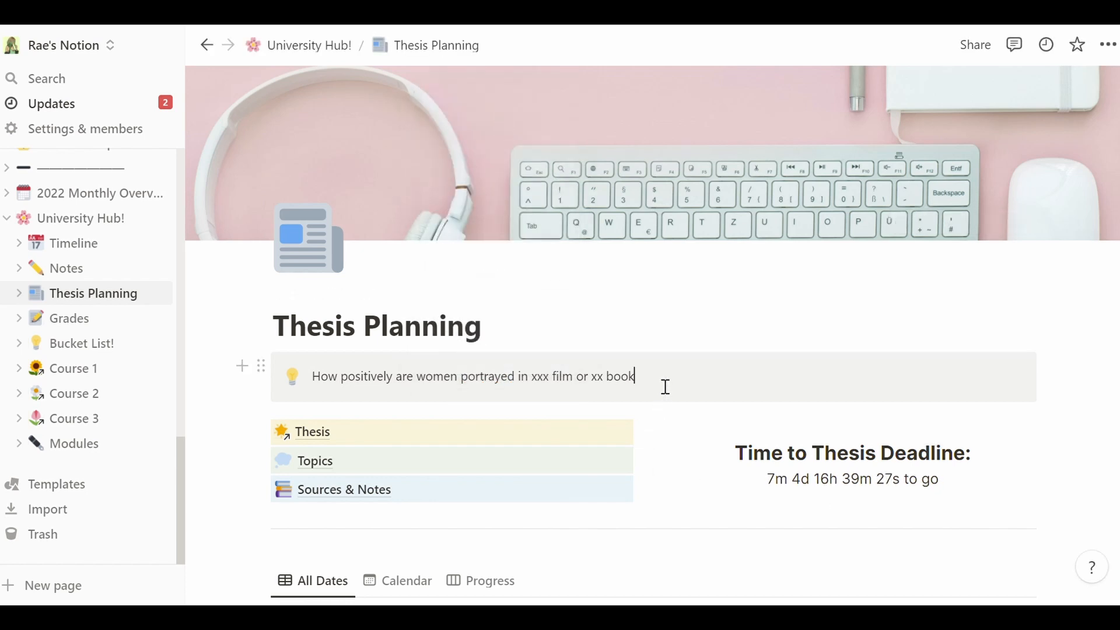
text(?)
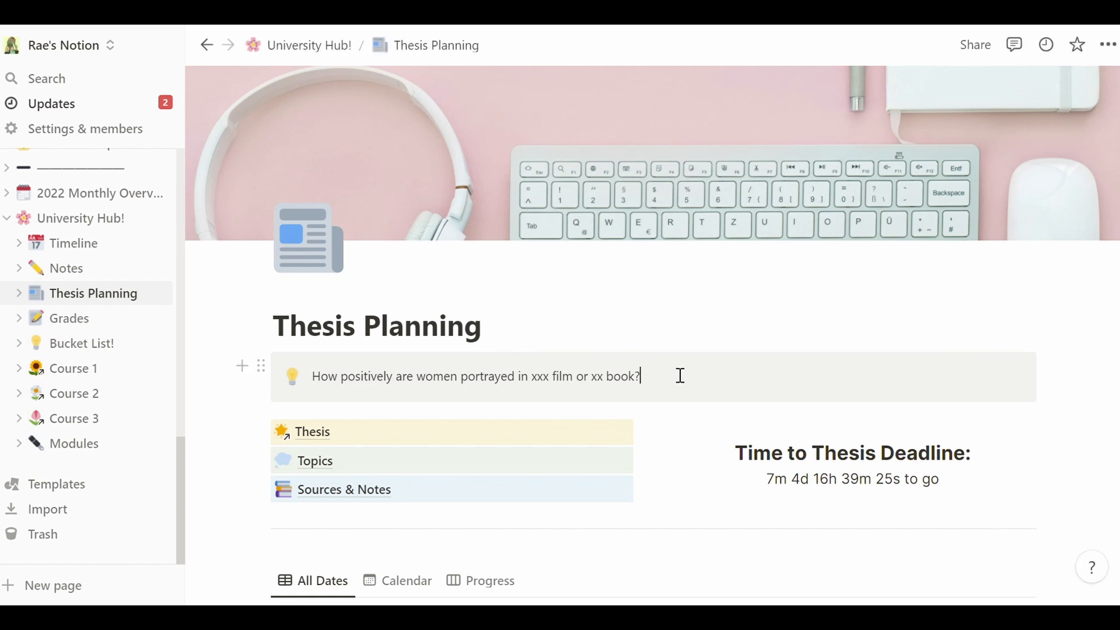
drag(685, 386, 658, 400)
click(260, 367)
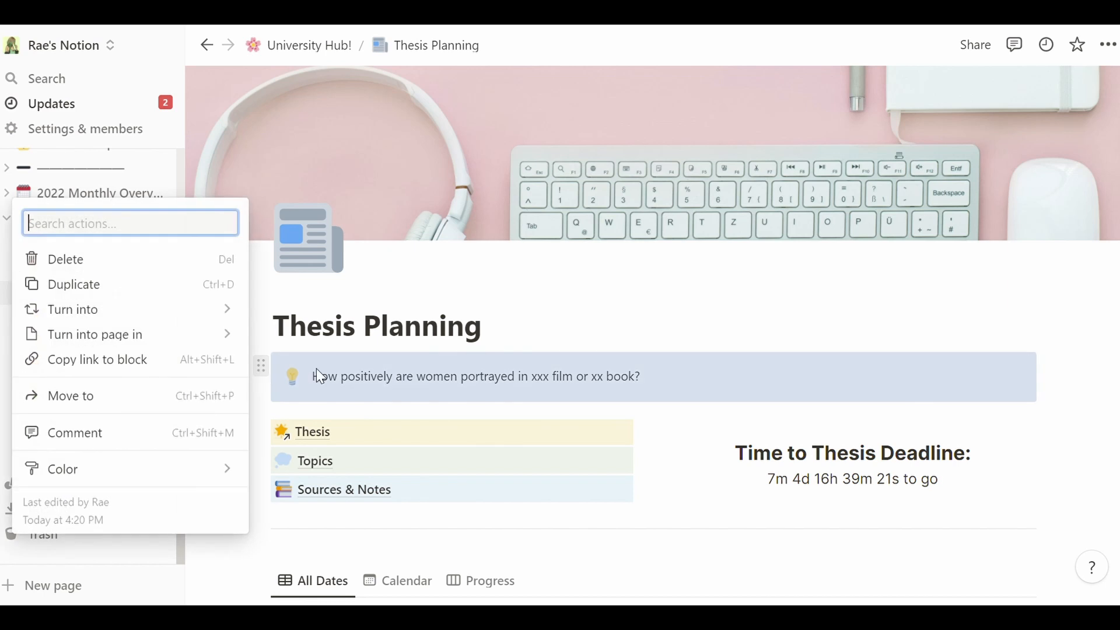
click(406, 387)
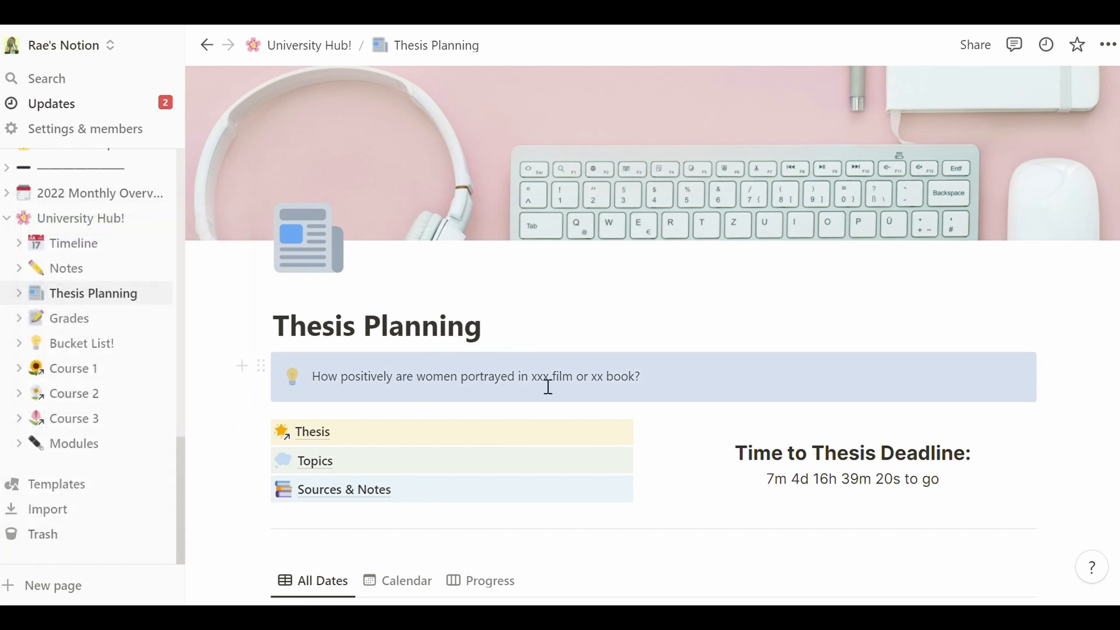
click(658, 395)
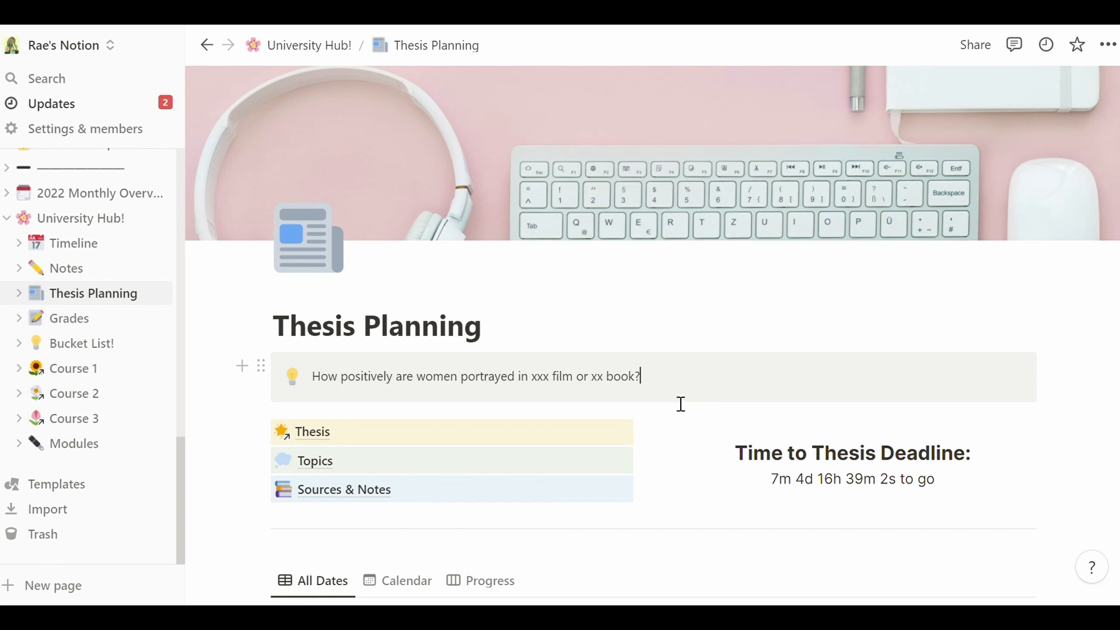
mouse_move(668, 398)
mouse_down()
mouse_move(548, 383)
mouse_move(313, 395)
mouse_move(665, 383)
mouse_up()
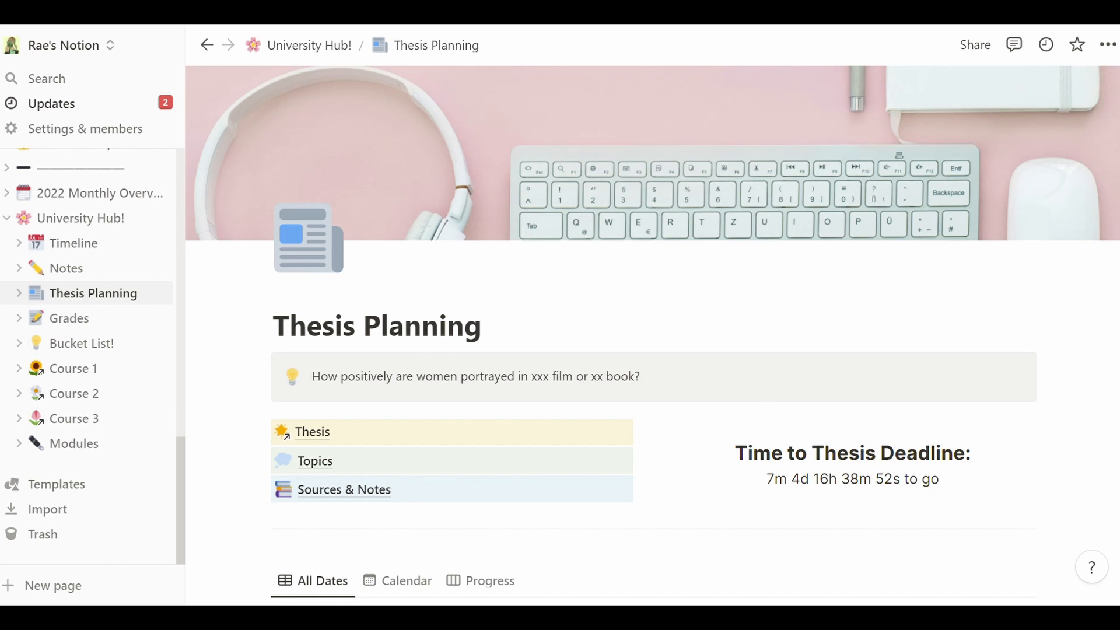
- Scroll the Timeline table to review all 13 milestones, Email Supervisor through Graduation!
scroll(430, 372, down, 3)
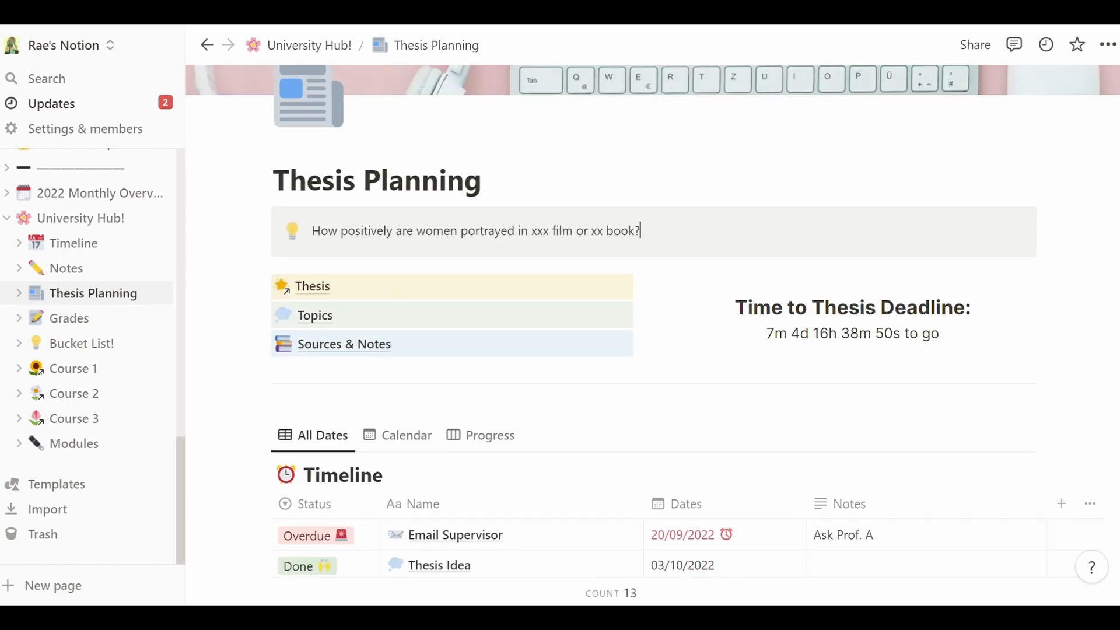
scroll(652, 332, down, 2)
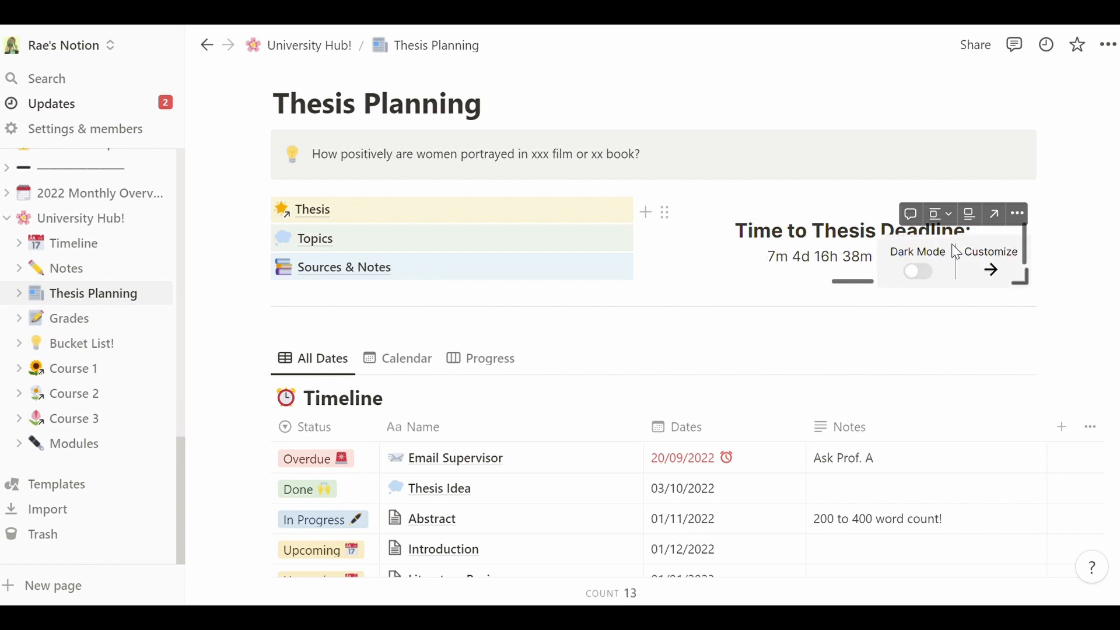
scroll(951, 336, up, 4)
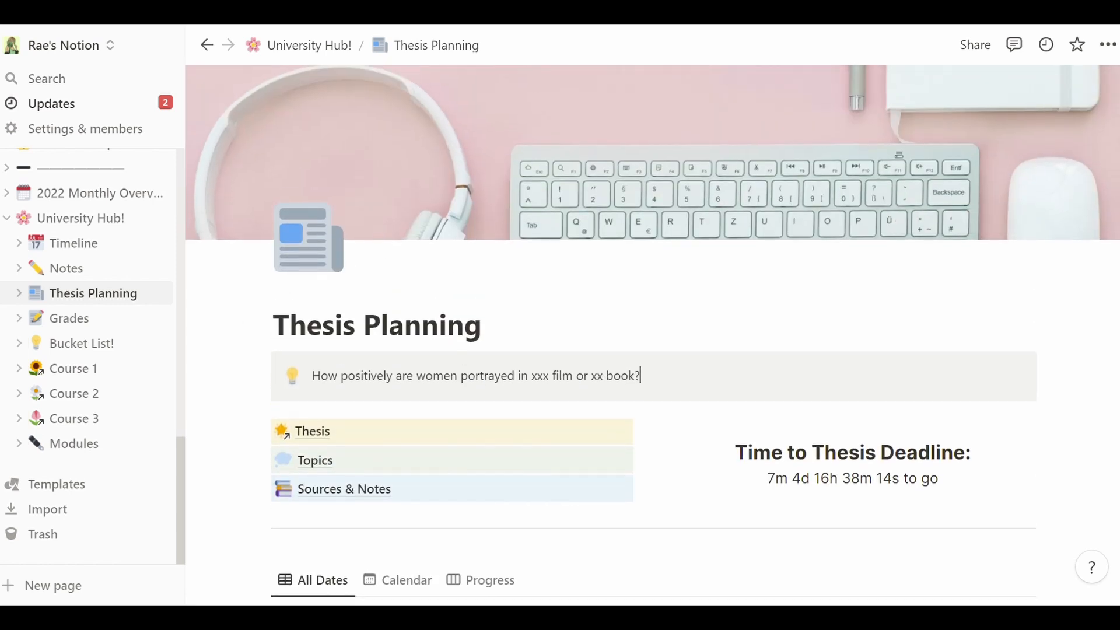
scroll(653, 350, down, 3)
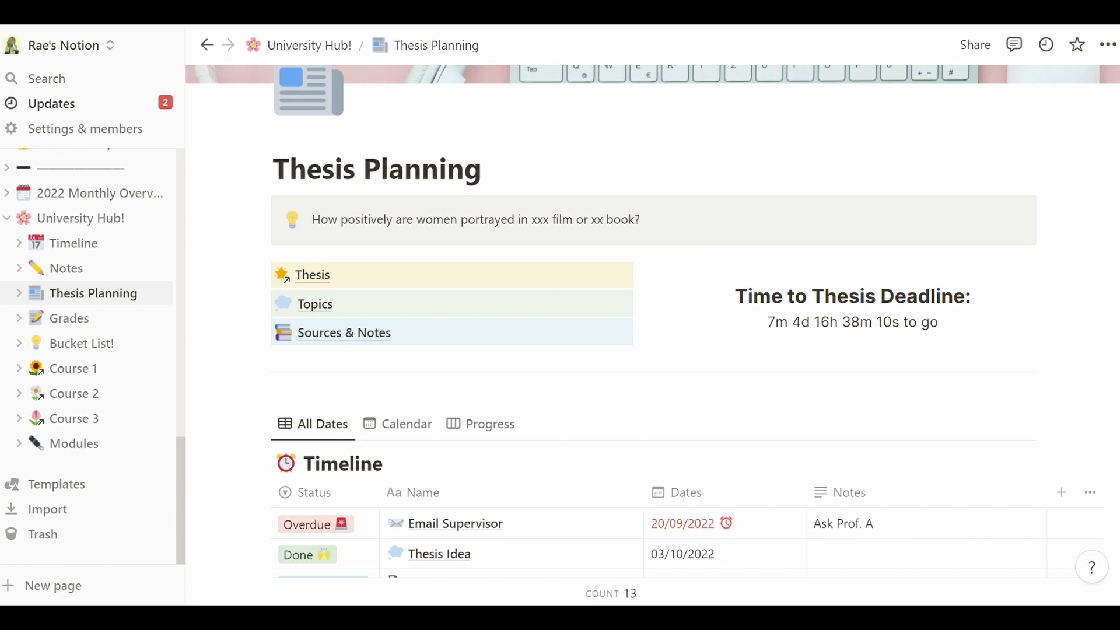
scroll(651, 332, down, 6)
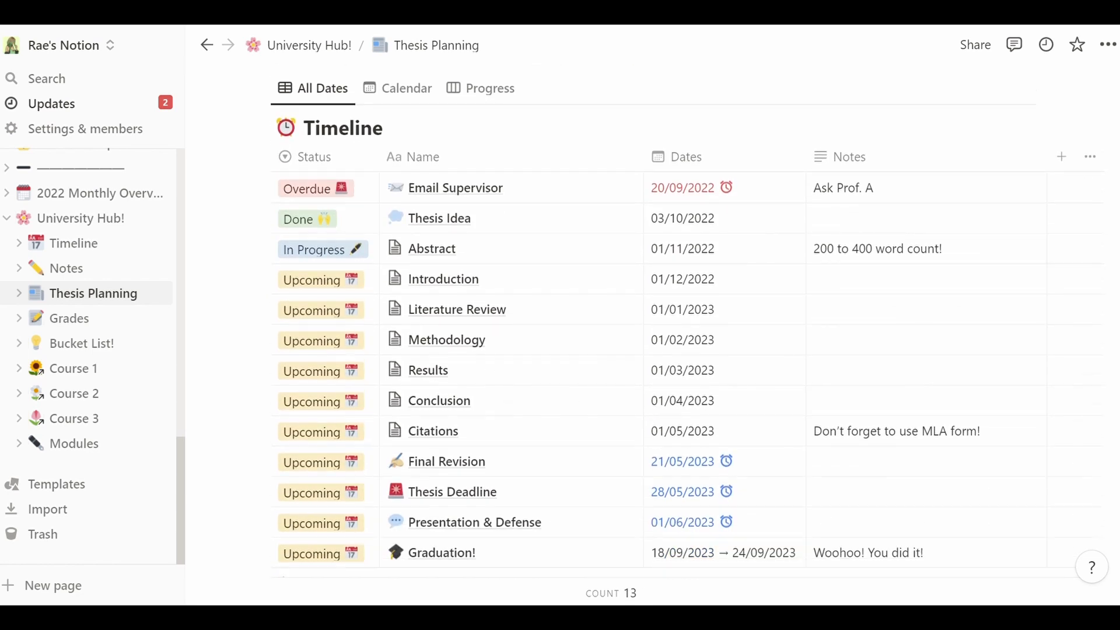
scroll(652, 331, up, 1)
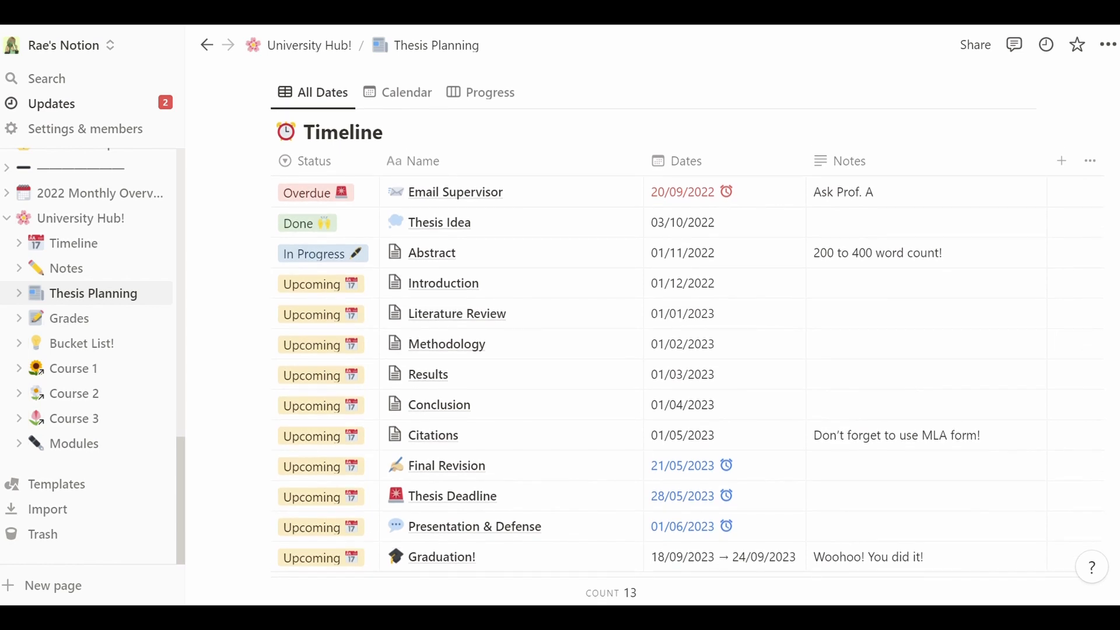
scroll(652, 331, down, 1)
scroll(652, 332, up, 1)
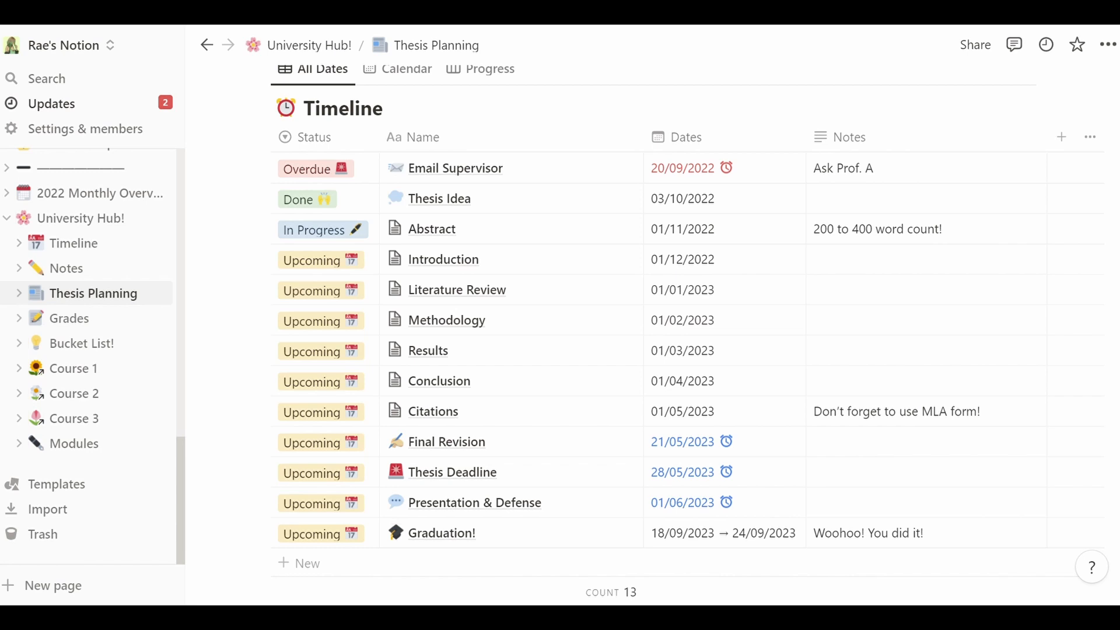
scroll(652, 331, up, 1)
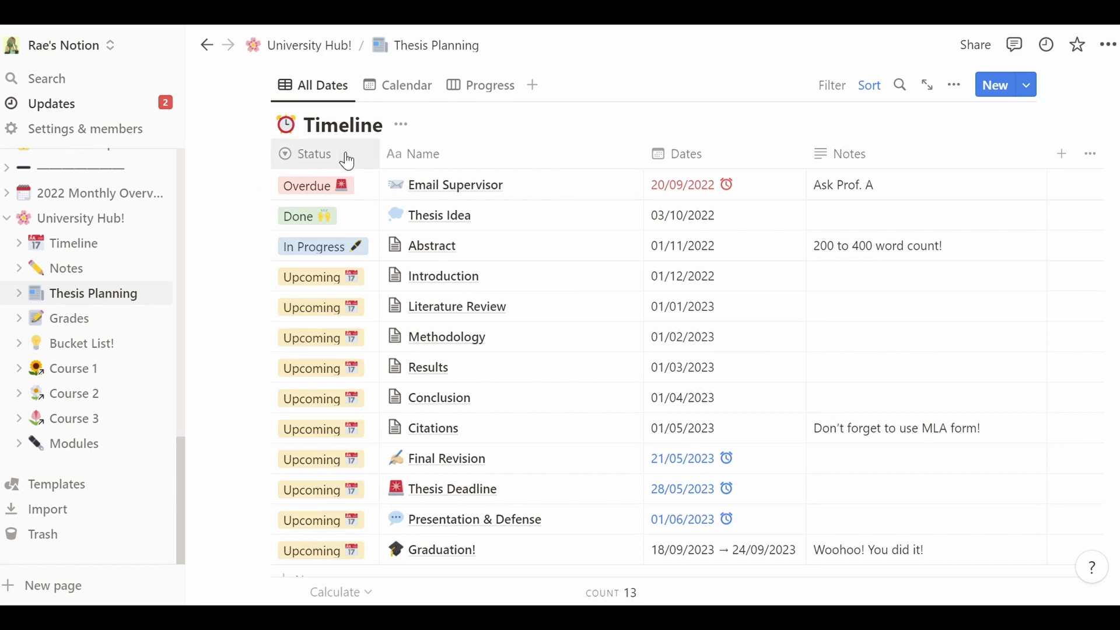
- Check Email Supervisor's status and date reminder options, keeping Overdue and on-day reminder
click(368, 190)
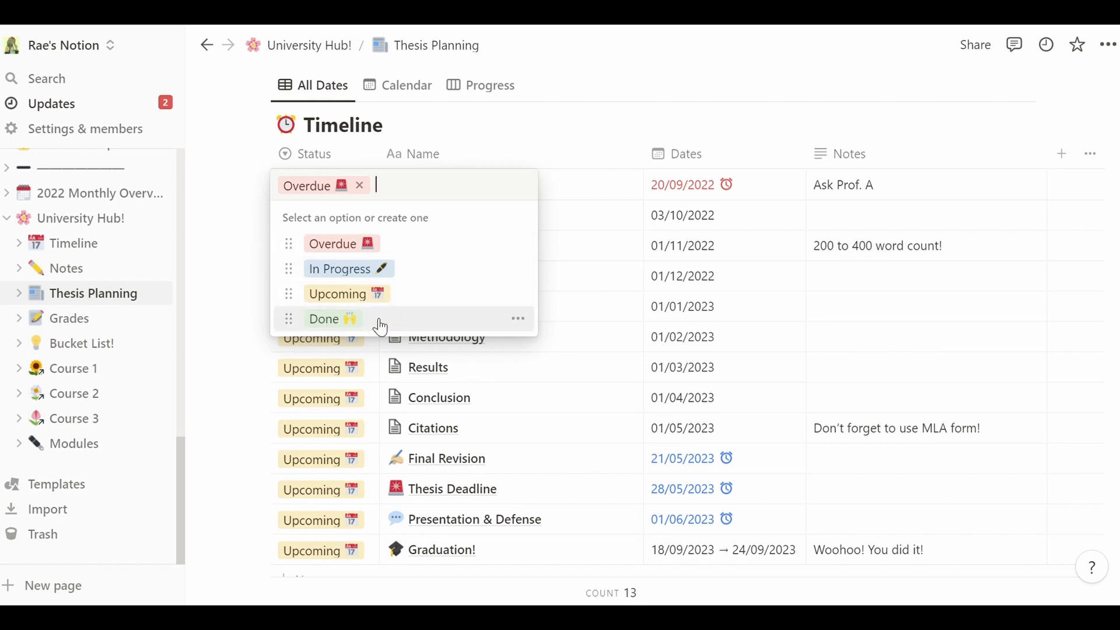
click(565, 169)
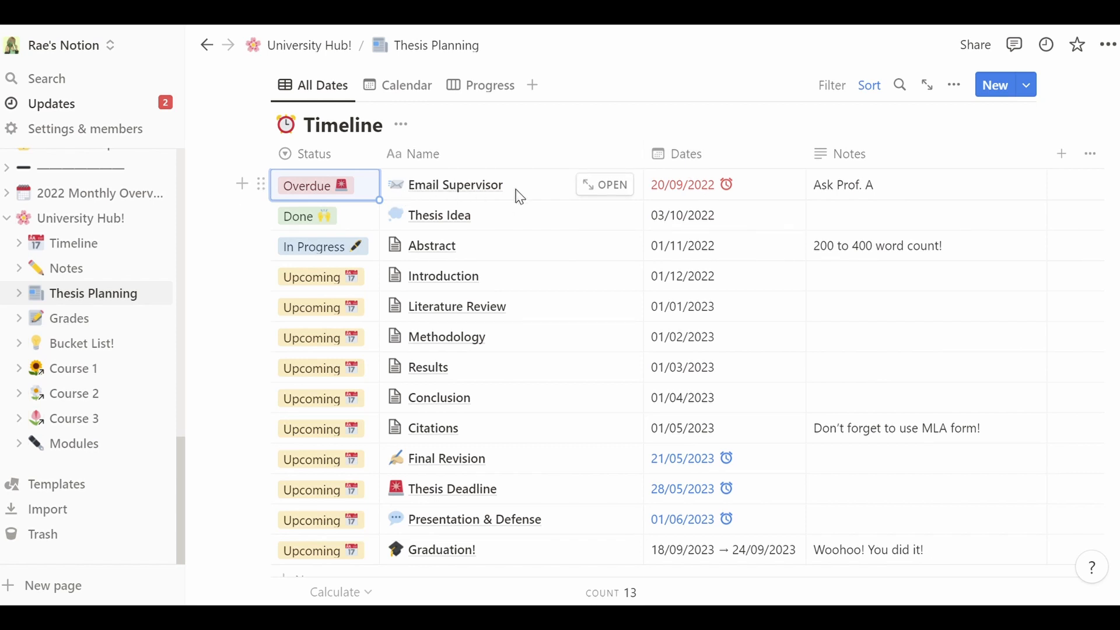
click(667, 187)
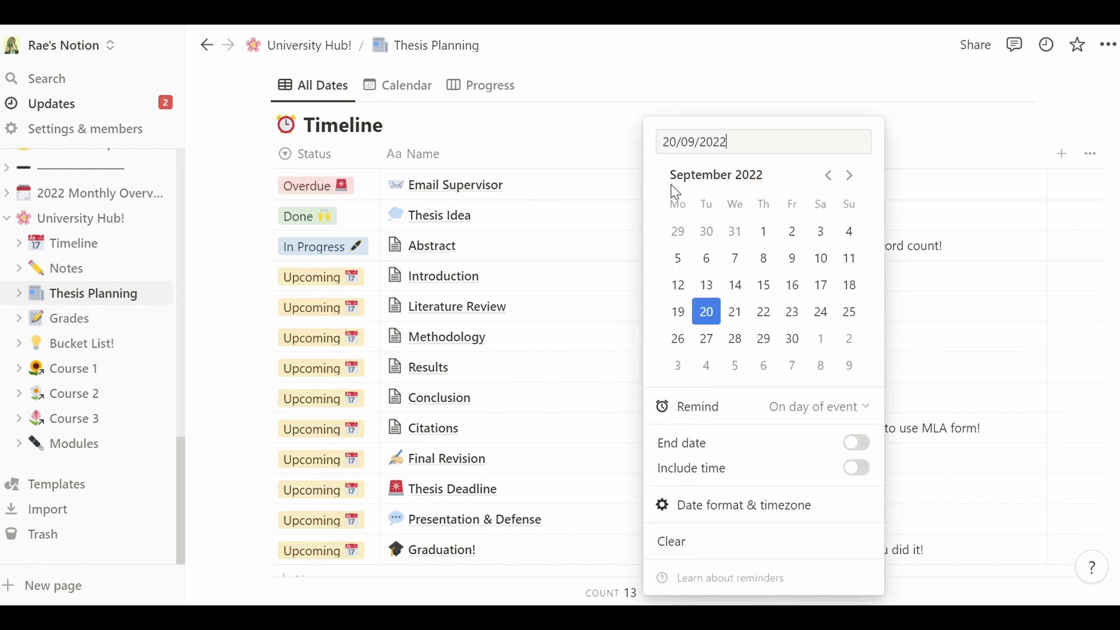
click(832, 412)
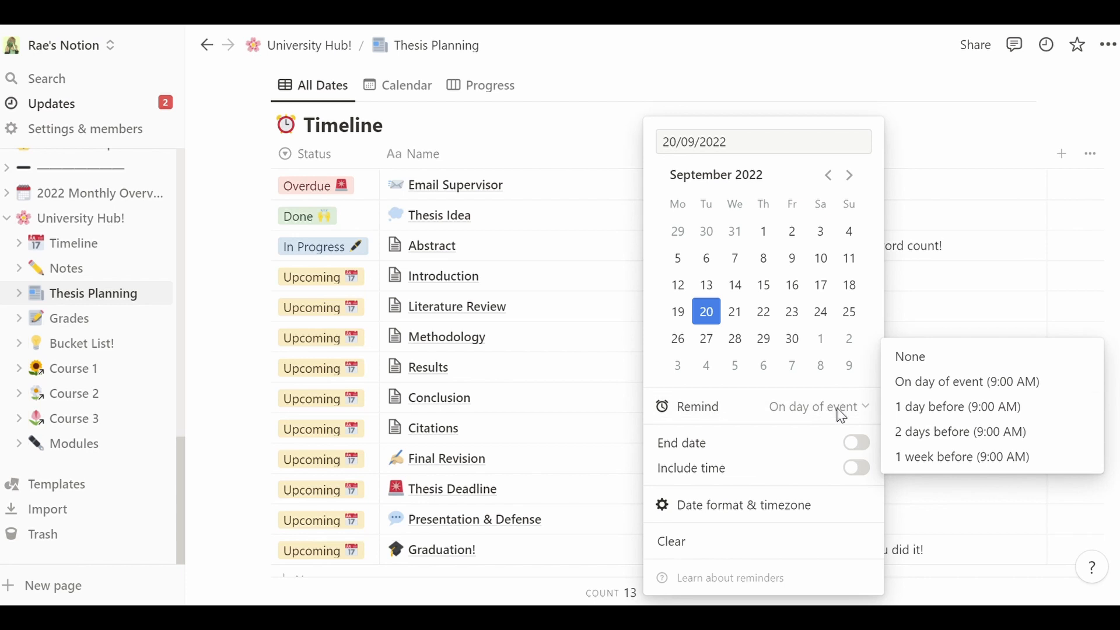
click(993, 251)
key(Escape)
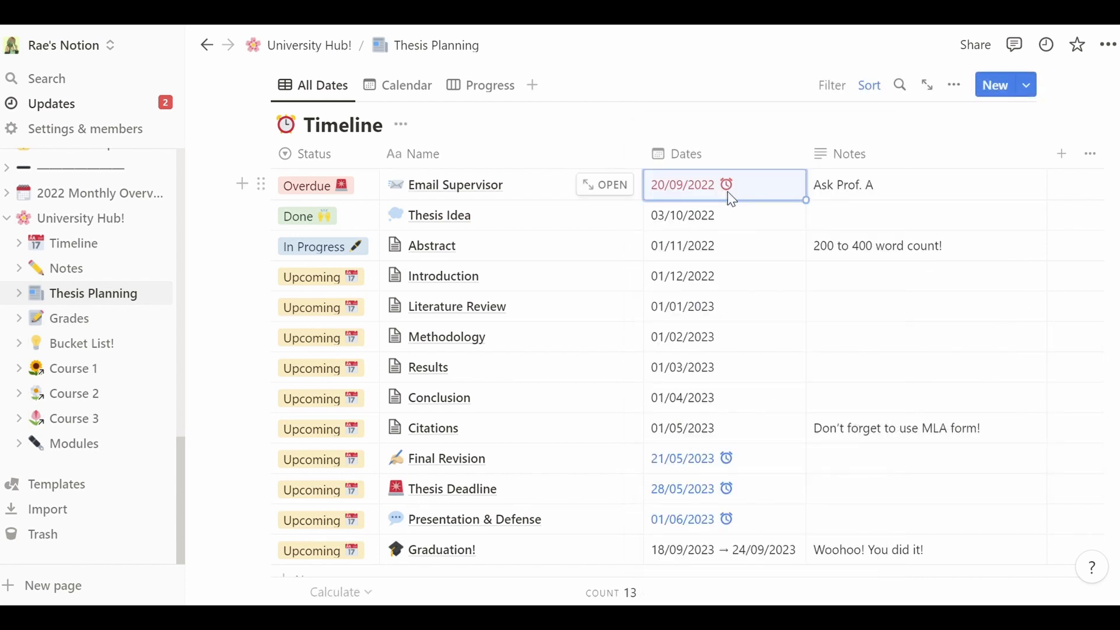
click(380, 197)
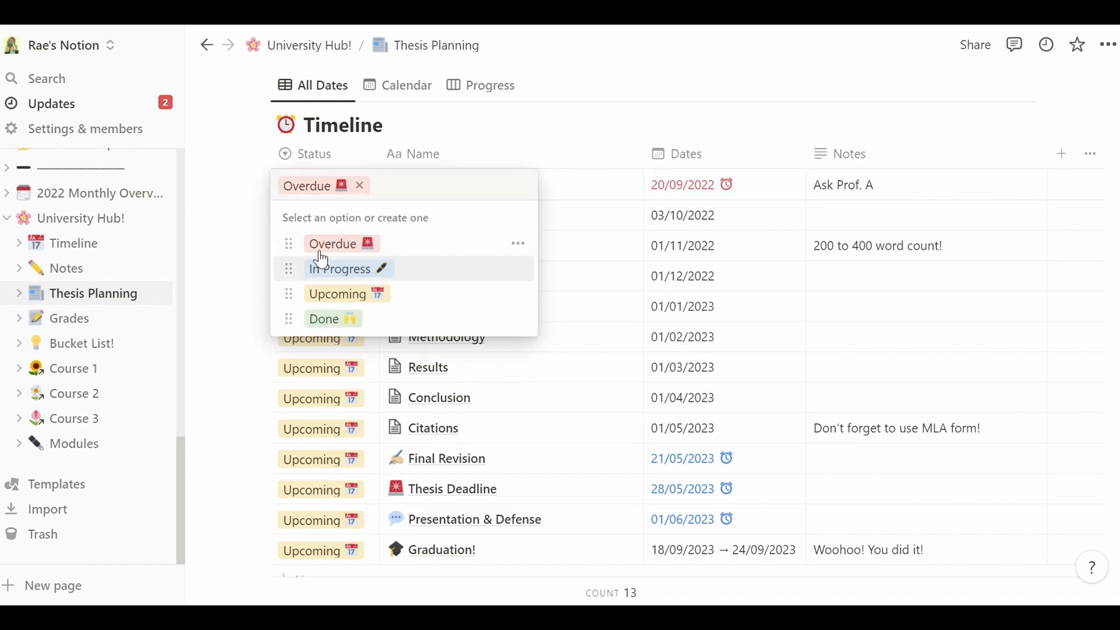
key(Escape)
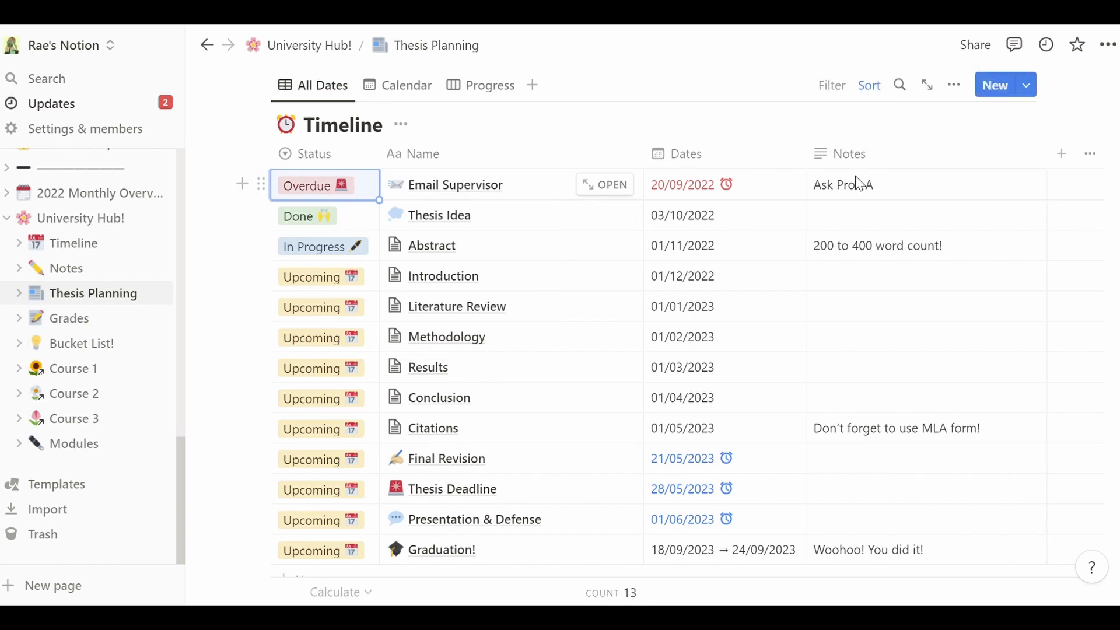
- Edit the Email Supervisor note so it reads 'Ask Prof. A'
click(840, 199)
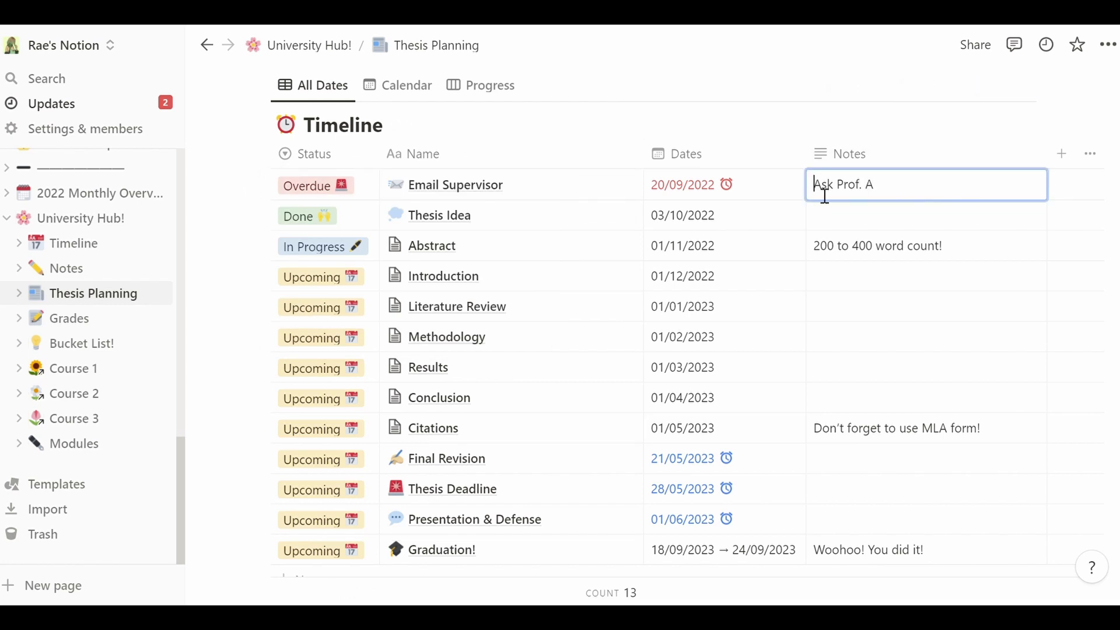
drag(825, 196, 899, 197)
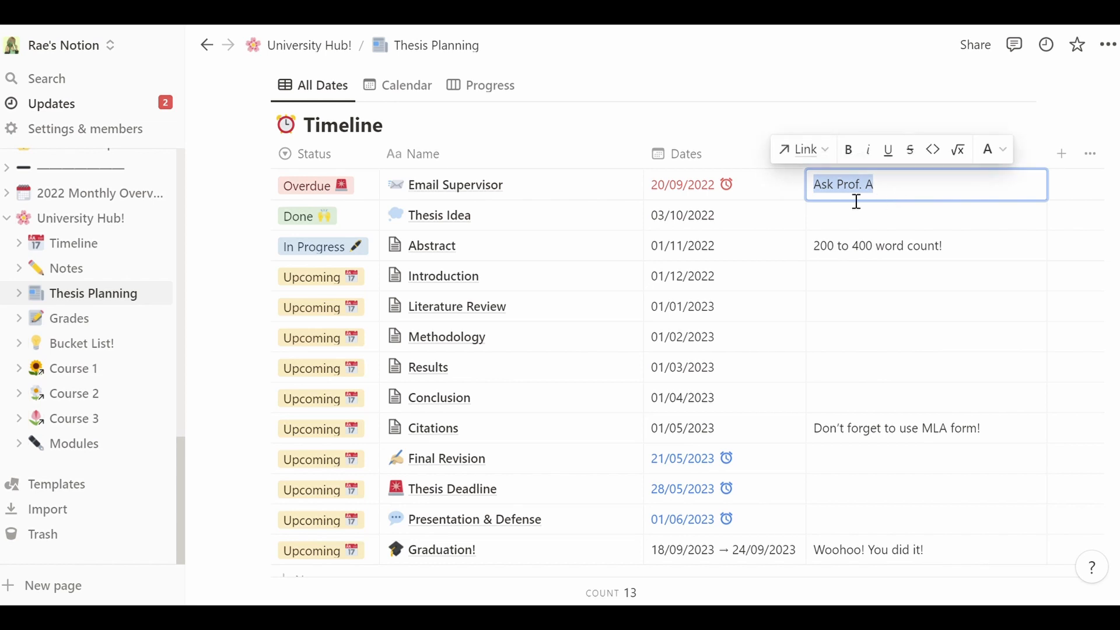
key(Escape)
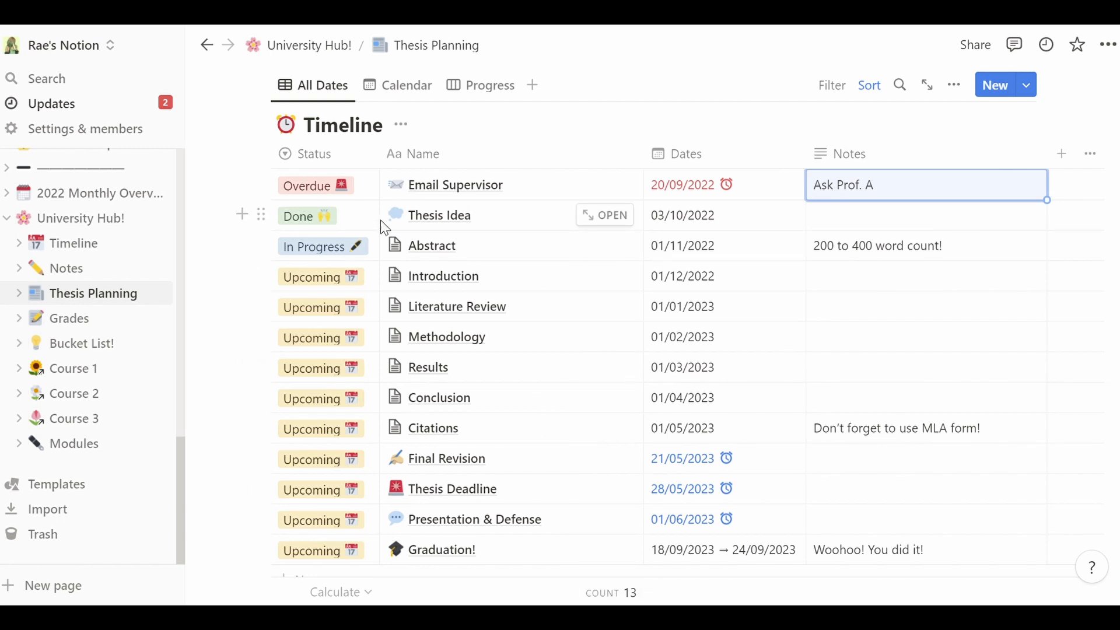
click(350, 225)
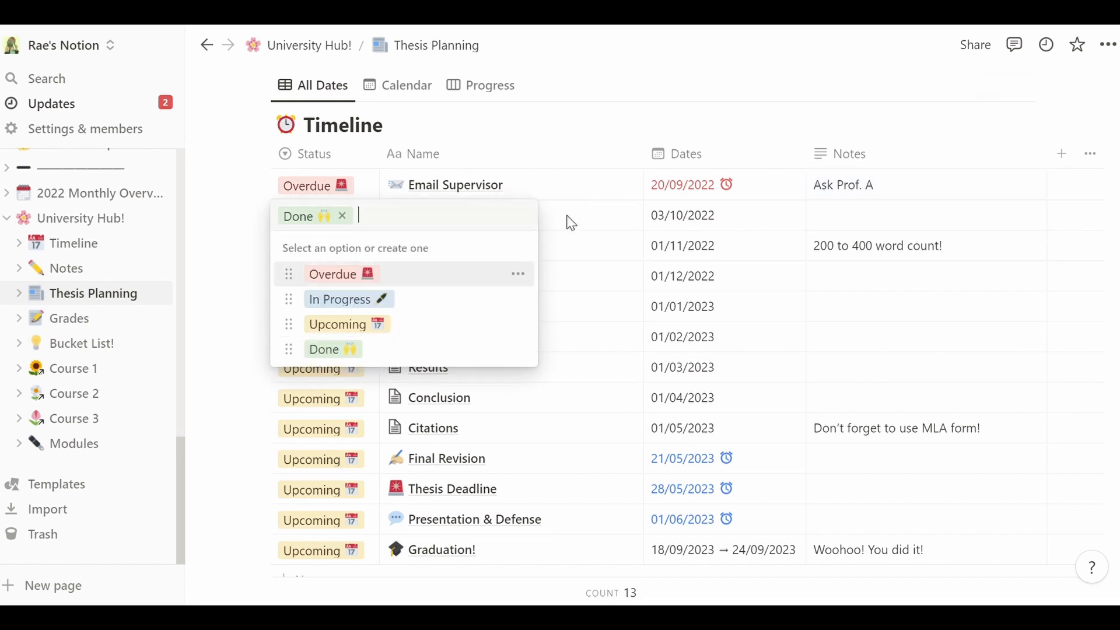
click(588, 225)
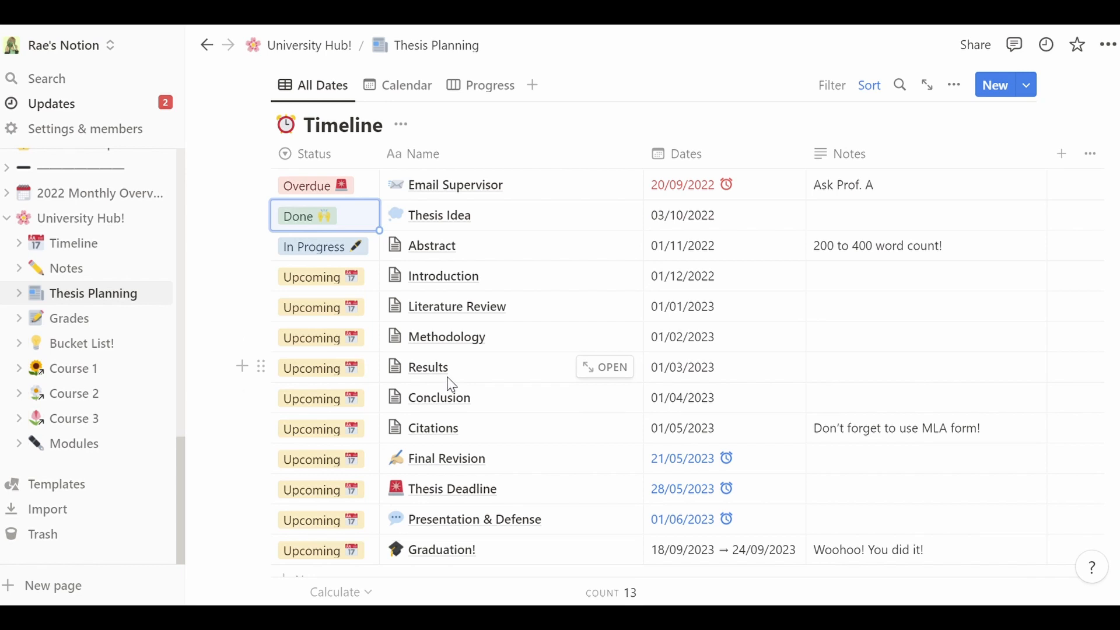
drag(475, 435, 450, 252)
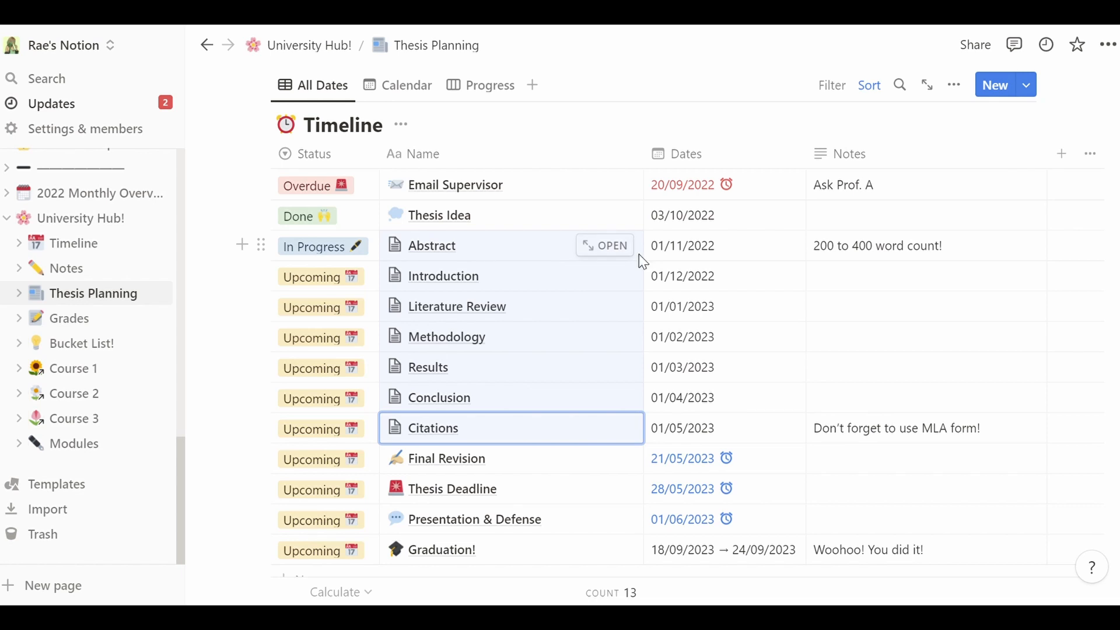
drag(671, 258, 682, 431)
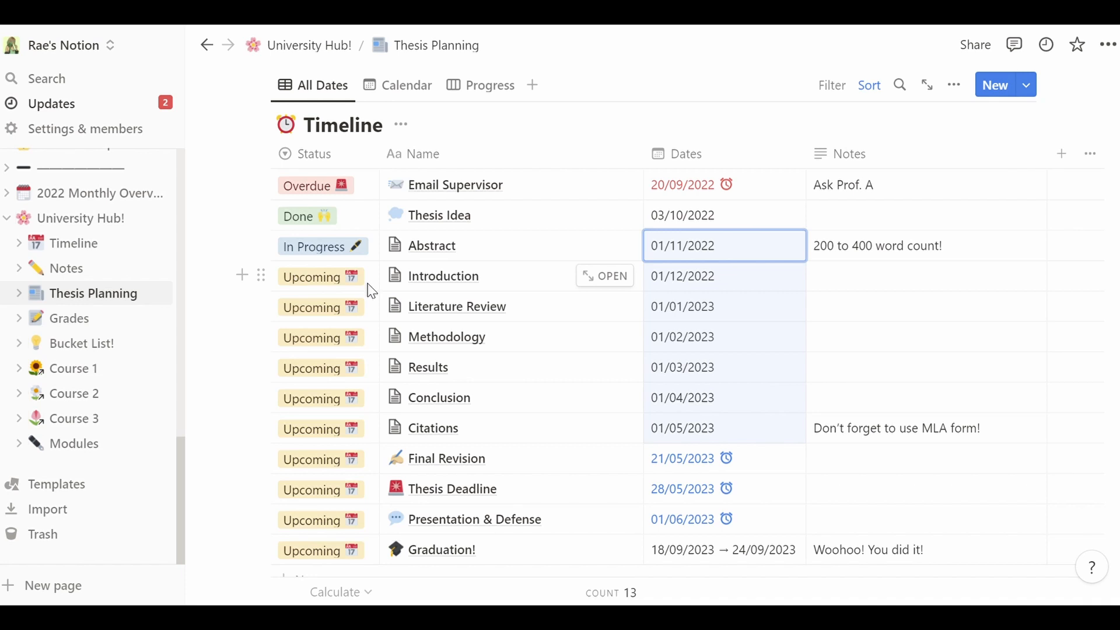
scroll(583, 350, down, 2)
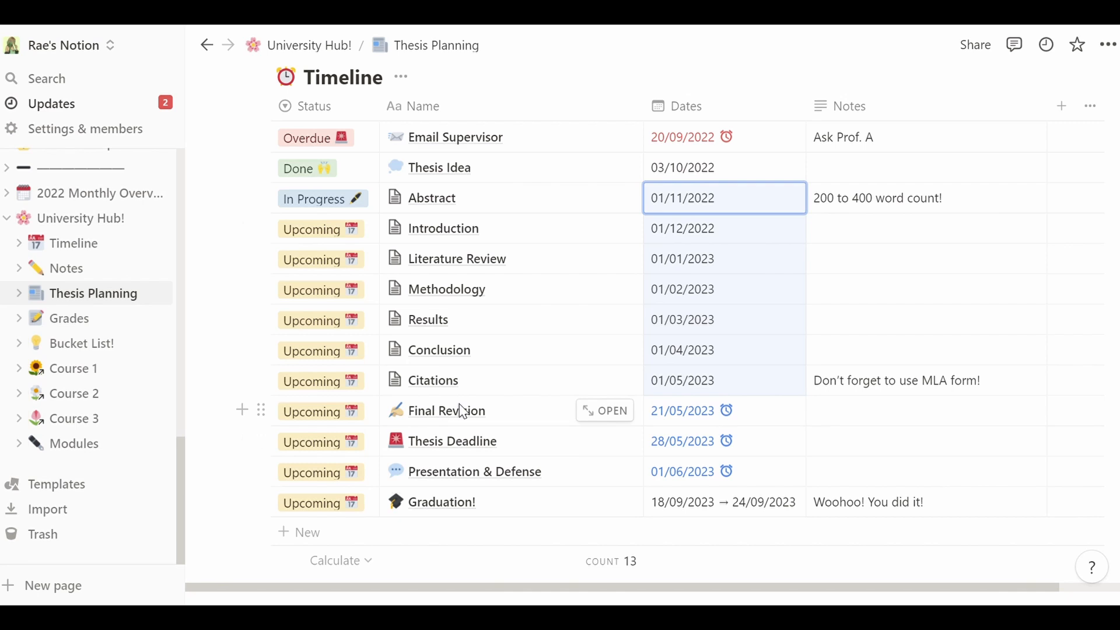
- Add a new Timeline row named 'So so so much more' below Graduation!
click(428, 538)
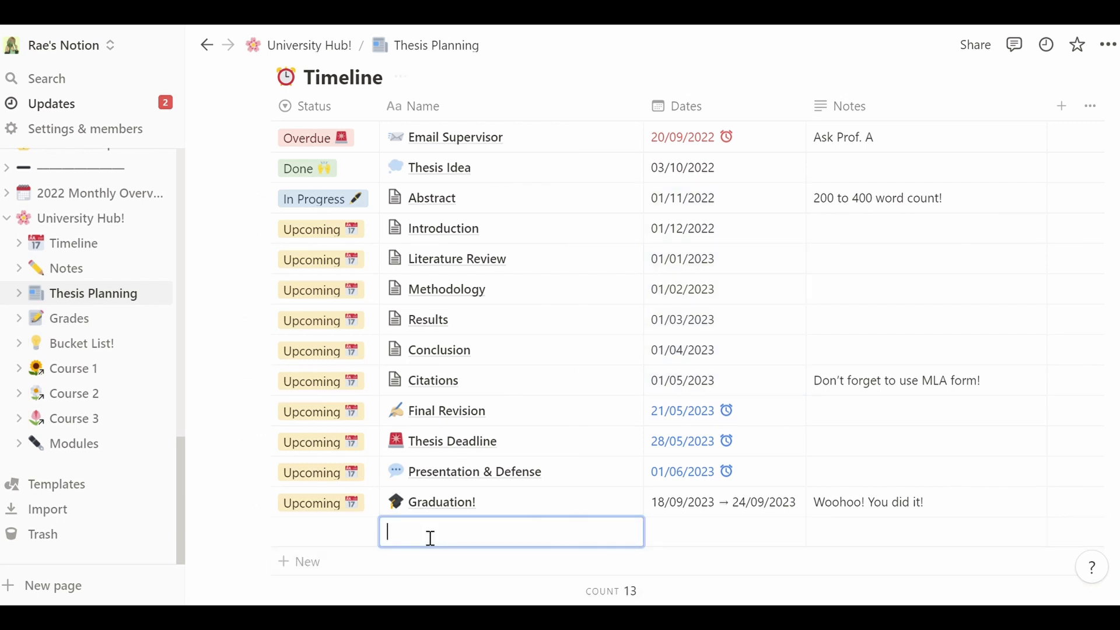
text(So so s)
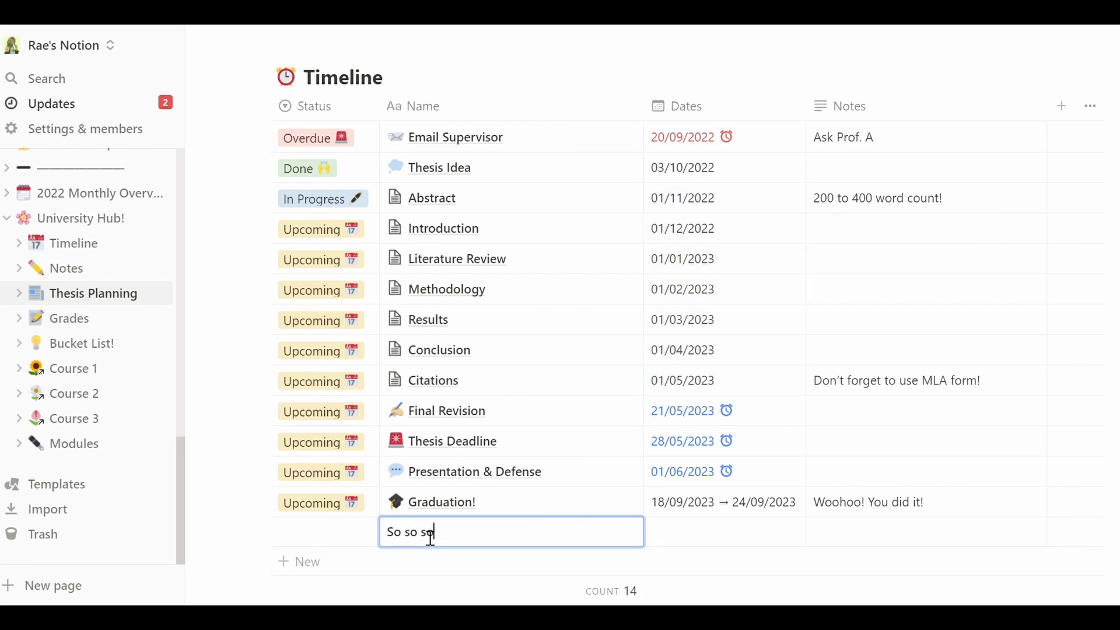
text(o much more)
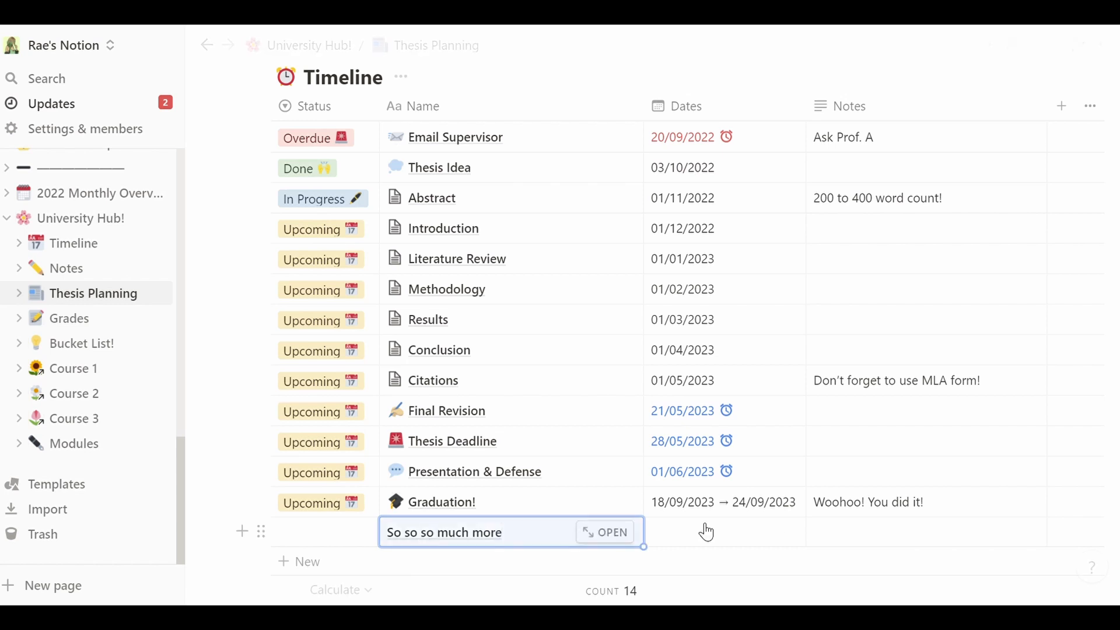
scroll(818, 515, up, 5)
scroll(560, 292, down, 5)
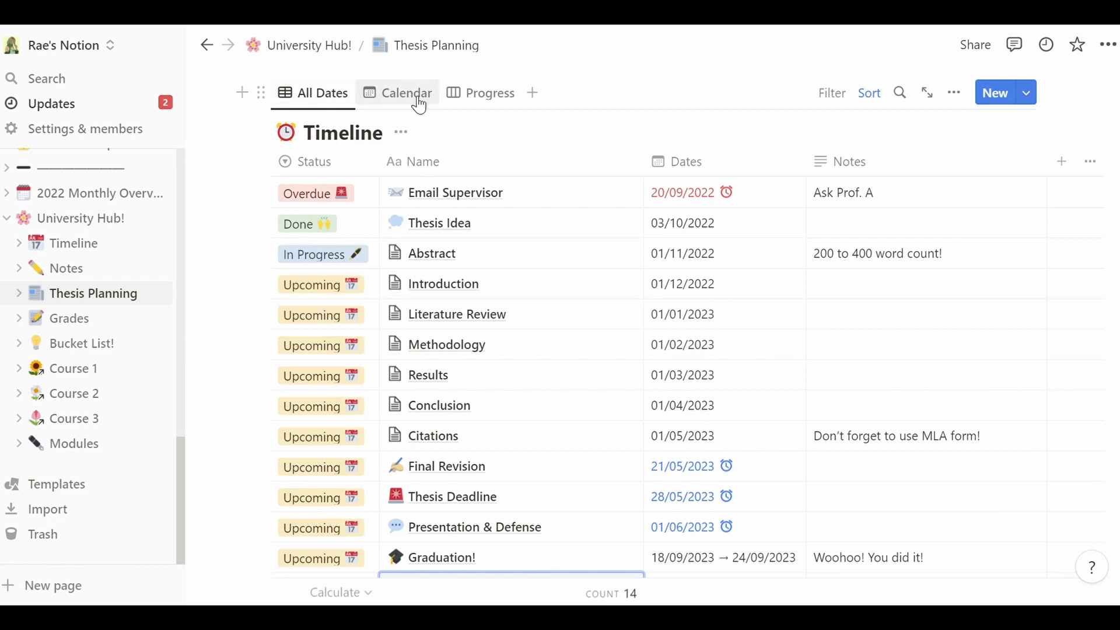
- View the timeline as a September 2022 calendar, then as the Progress board
click(424, 104)
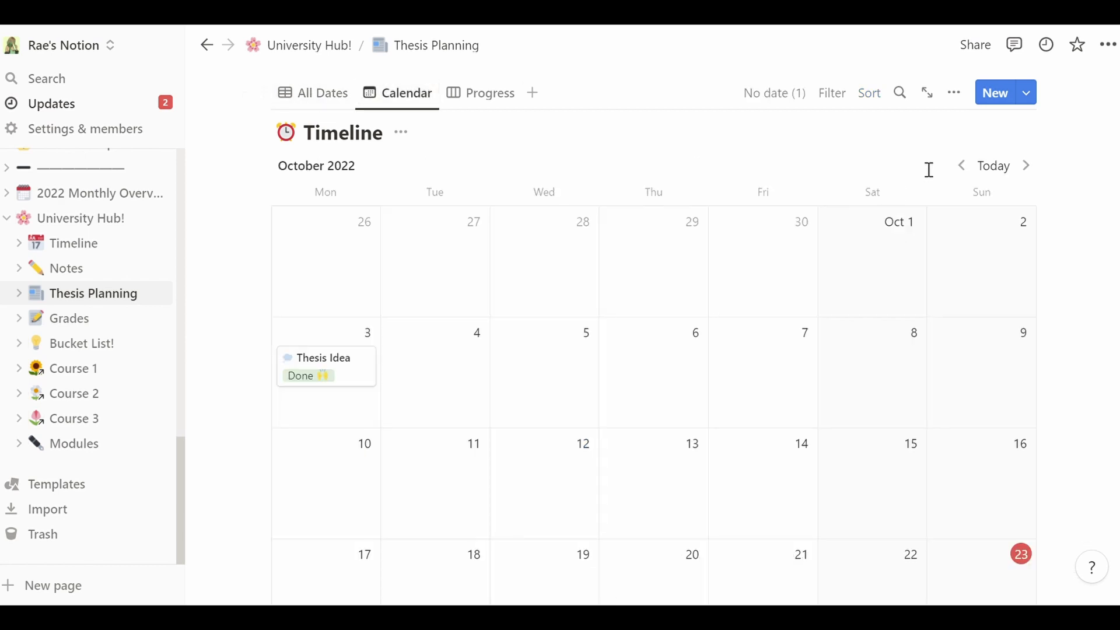
click(963, 166)
scroll(963, 169, down, 2)
scroll(657, 286, down, 4)
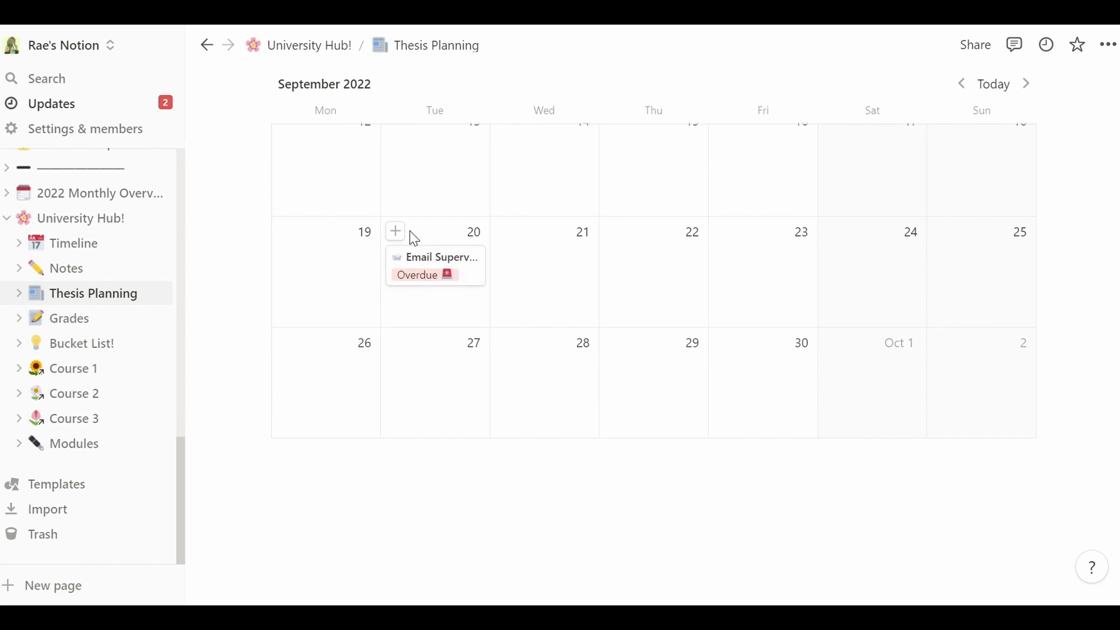
scroll(654, 338, up, 3)
scroll(1046, 231, up, 5)
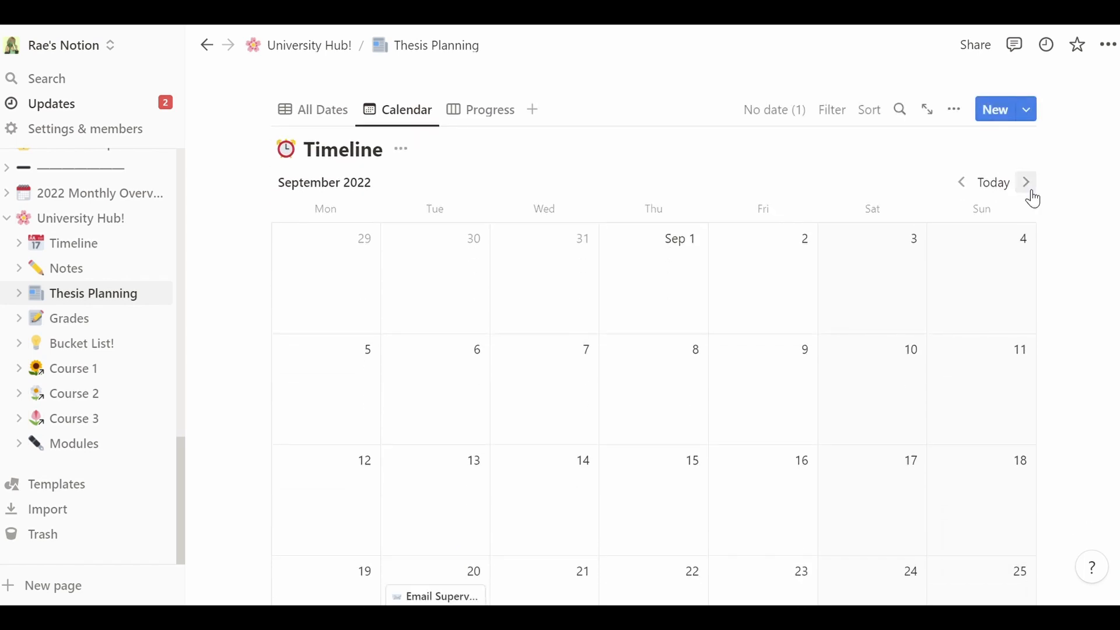
click(476, 118)
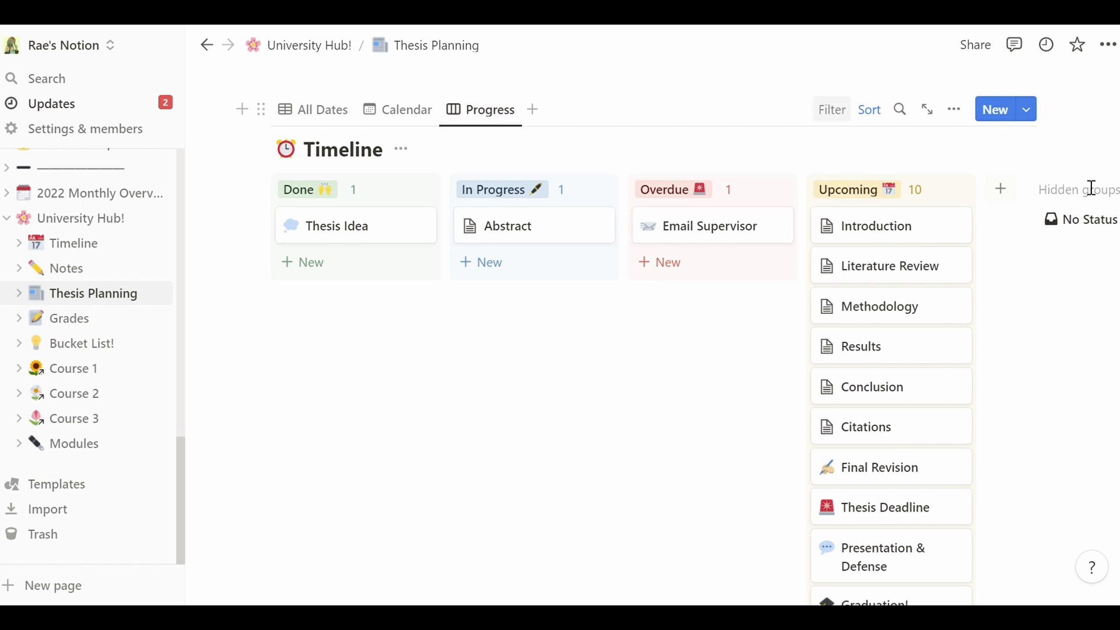
- Look over the Progress board, then return to the All Dates table with 14 entries
scroll(1092, 188, down, 5)
scroll(1093, 188, up, 4)
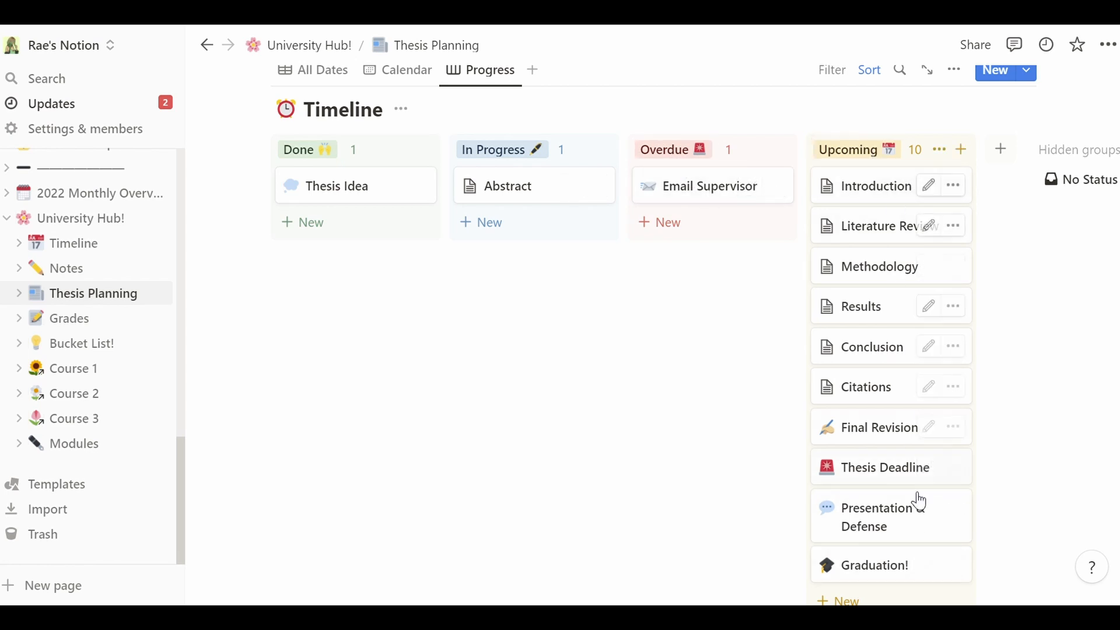
scroll(920, 502, up, 5)
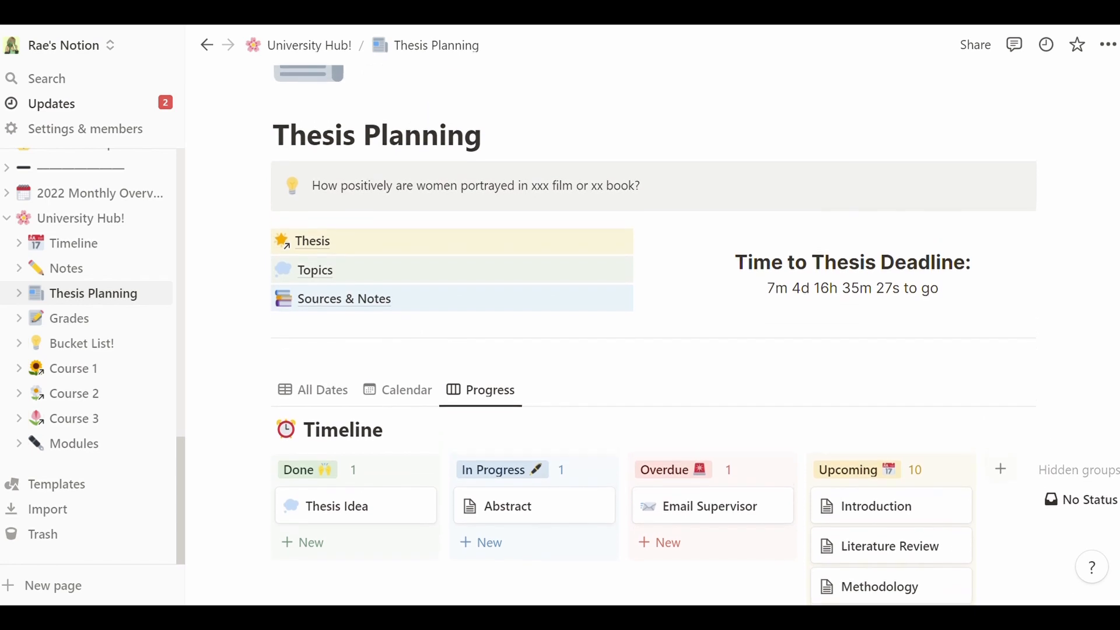
click(349, 397)
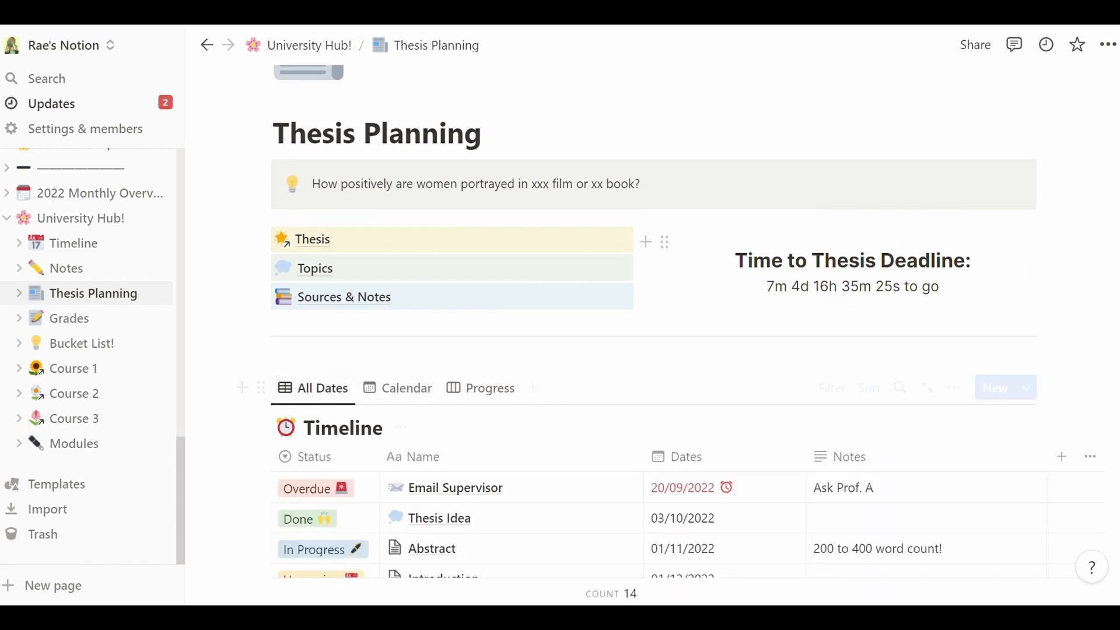
scroll(683, 333, down, 5)
scroll(683, 332, up, 6)
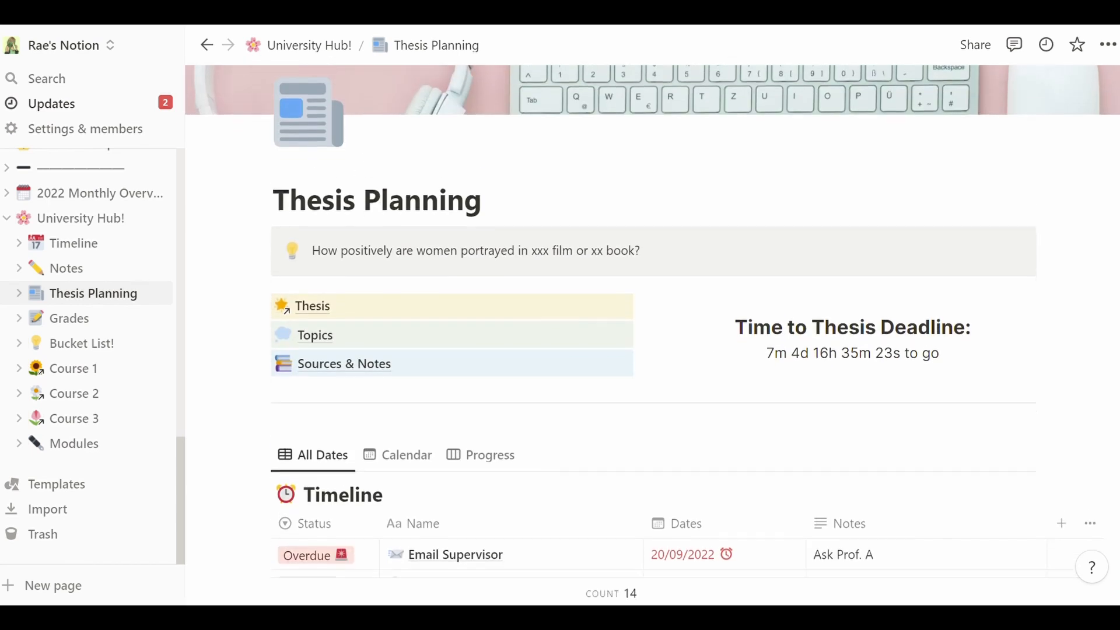
- Browse the linked Thesis page, go up to Modules, then return to Thesis Planning
click(312, 315)
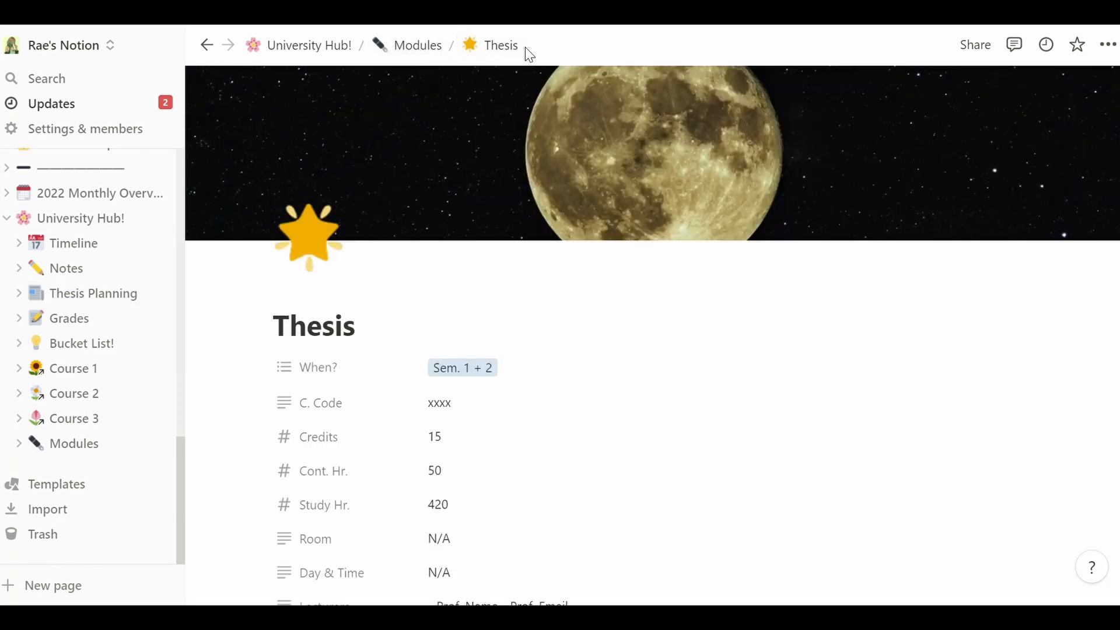
scroll(652, 335, down, 15)
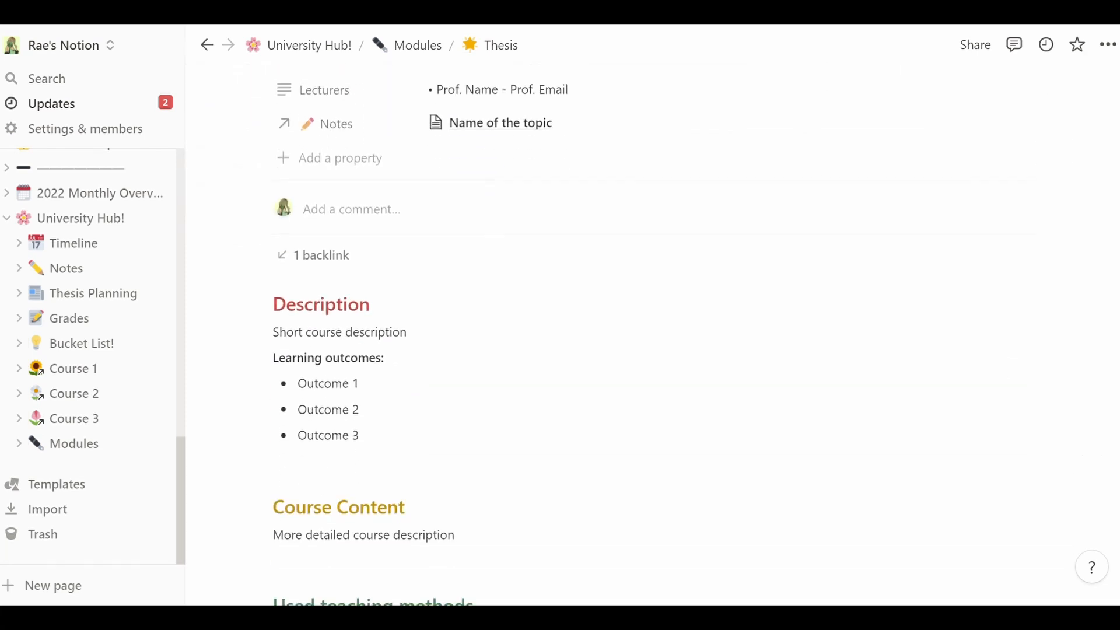
scroll(652, 335, down, 3)
scroll(652, 335, up, 20)
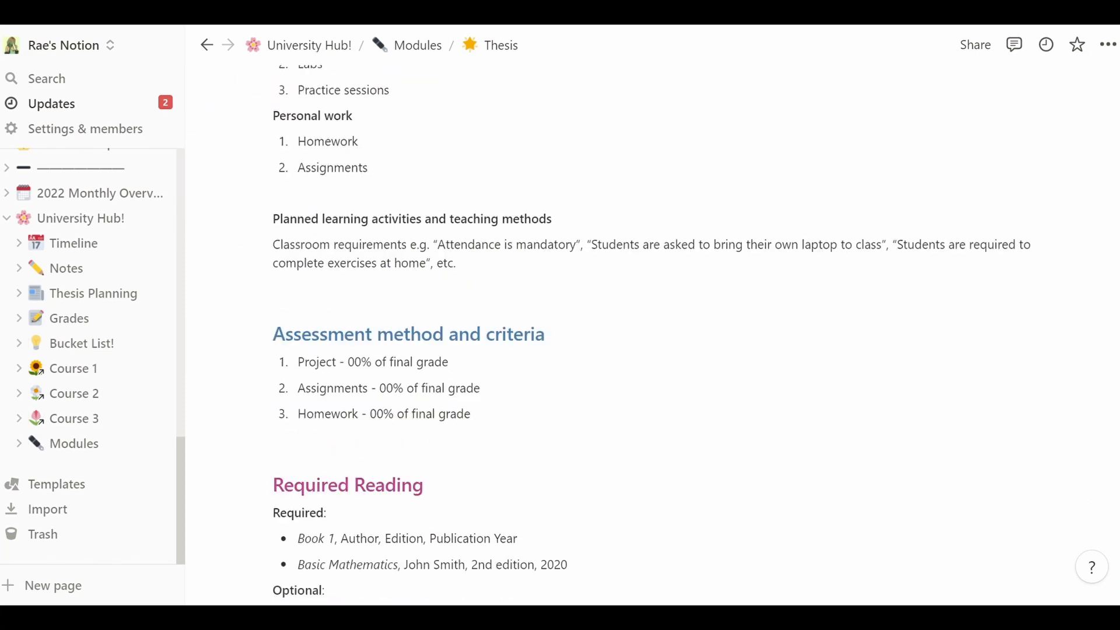
scroll(652, 336, up, 3)
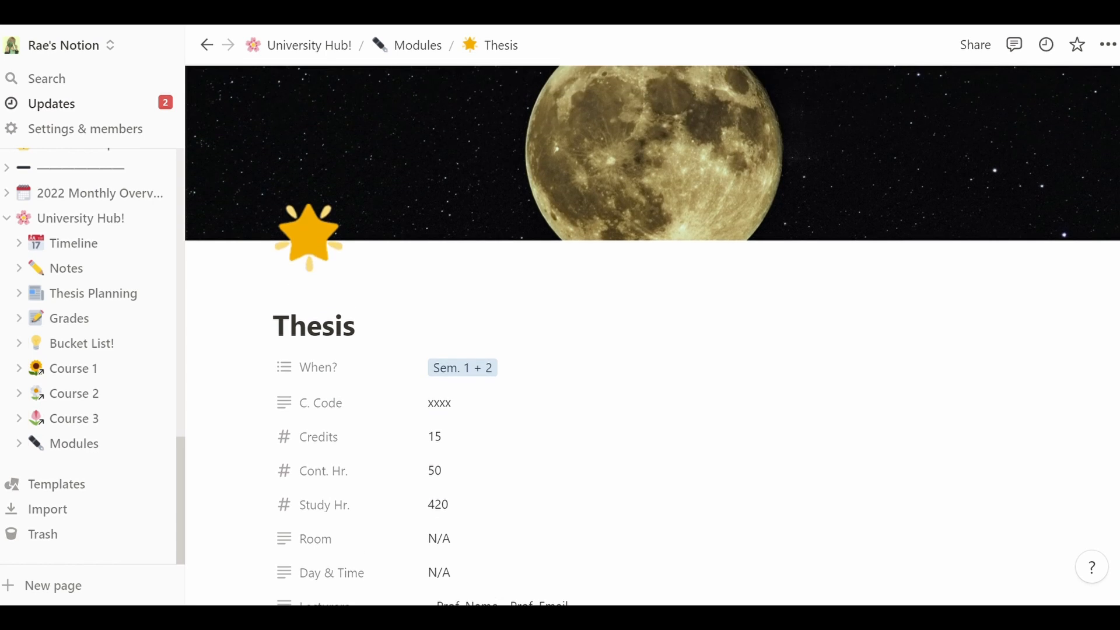
click(429, 60)
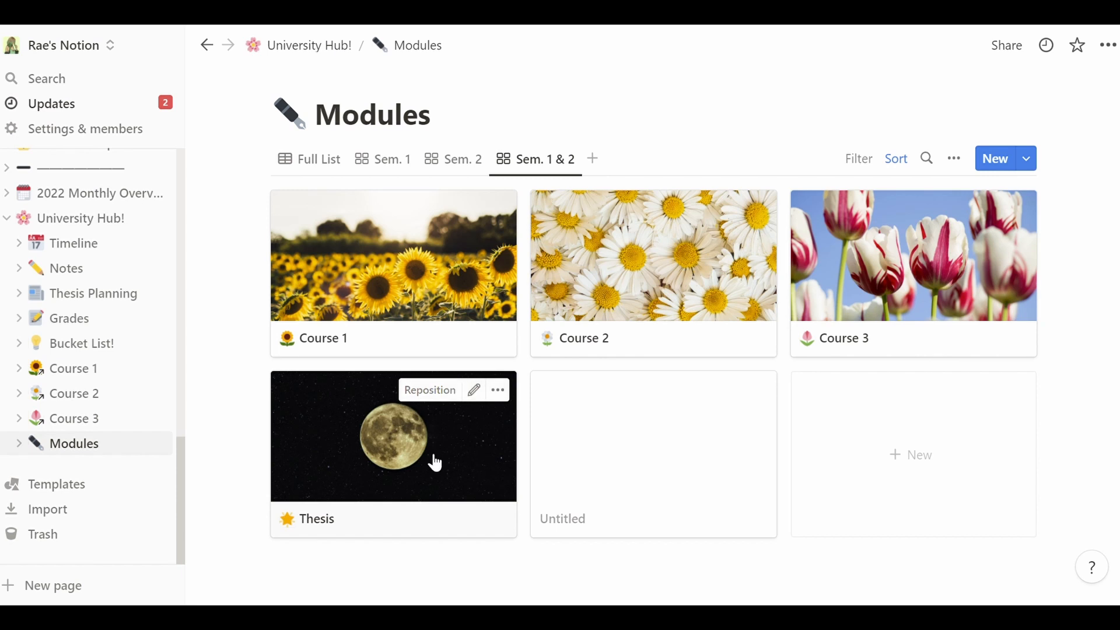
click(101, 305)
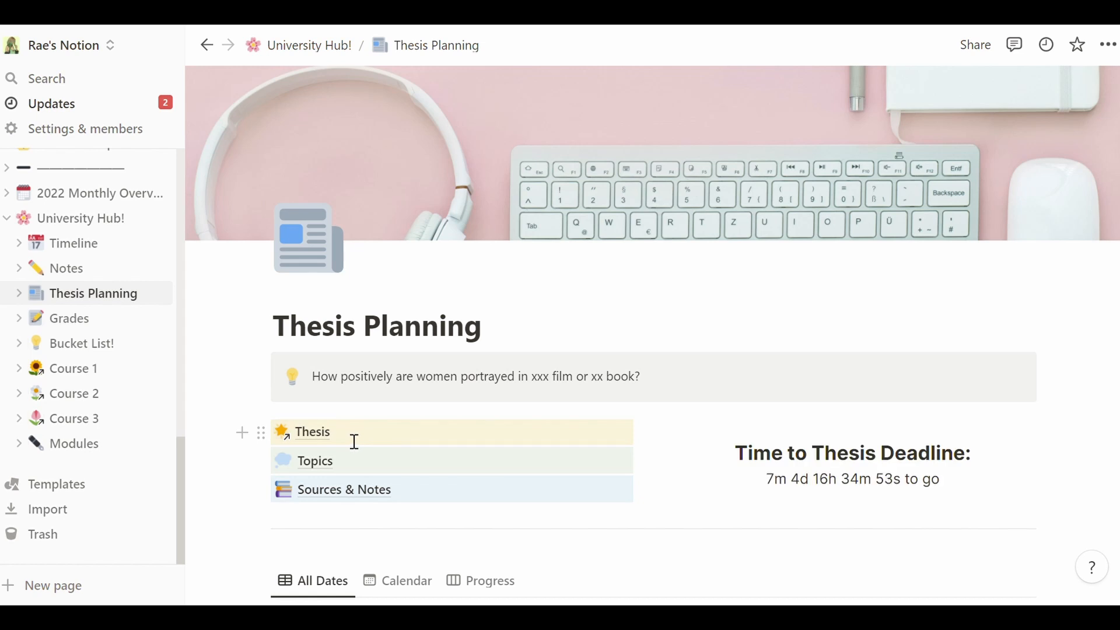
- Revisit the Thesis page, return to Thesis Planning, and open the linked Topics database
click(296, 432)
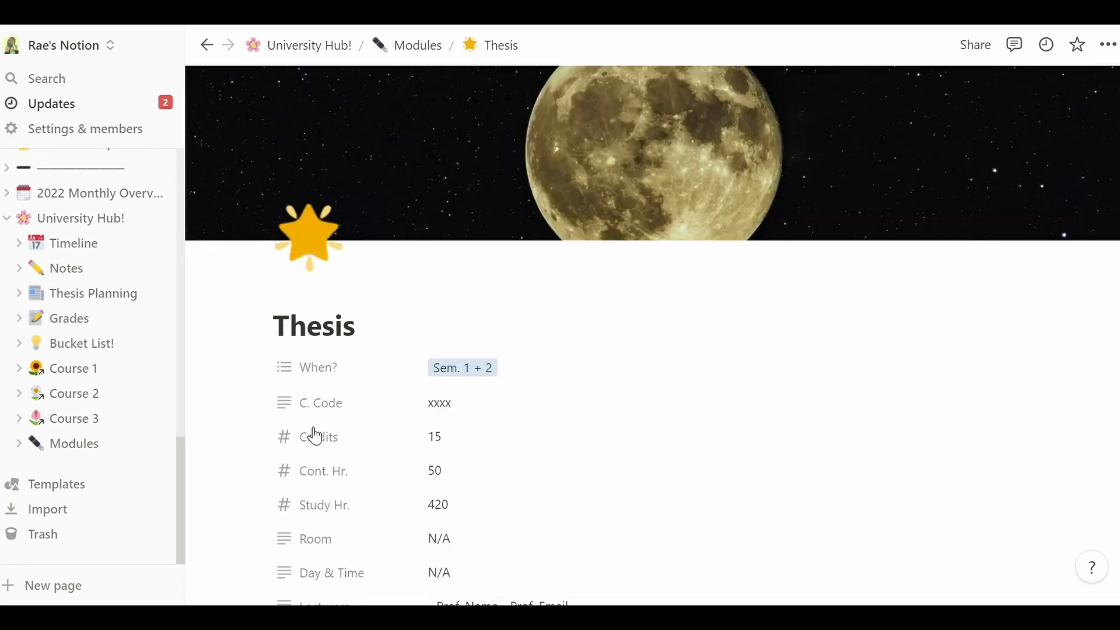
scroll(656, 249, down, 10)
scroll(655, 249, up, 10)
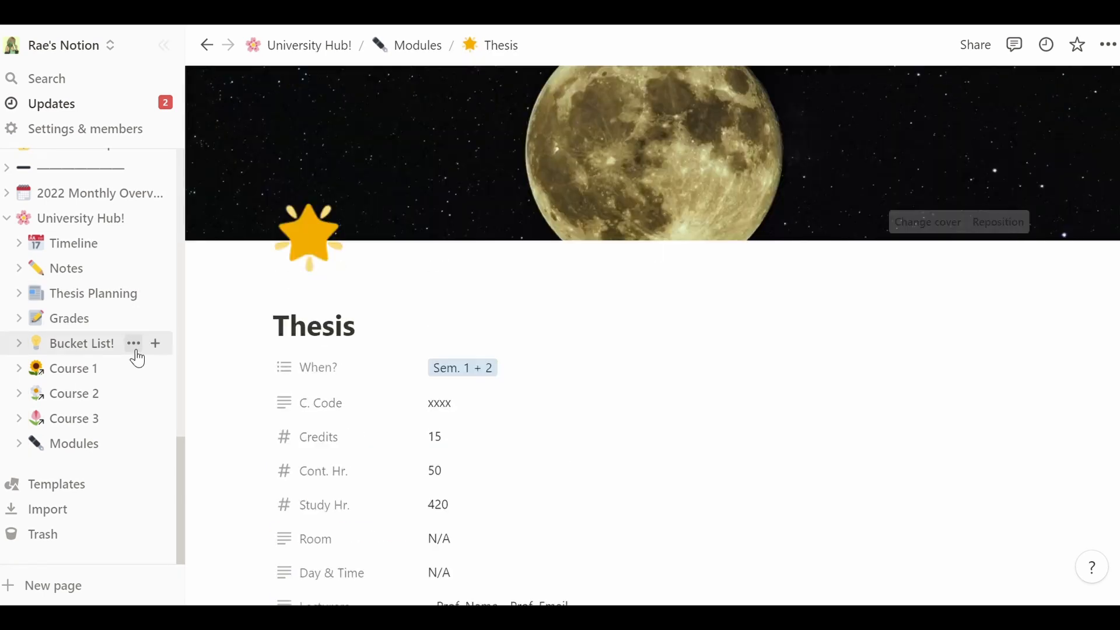
click(66, 294)
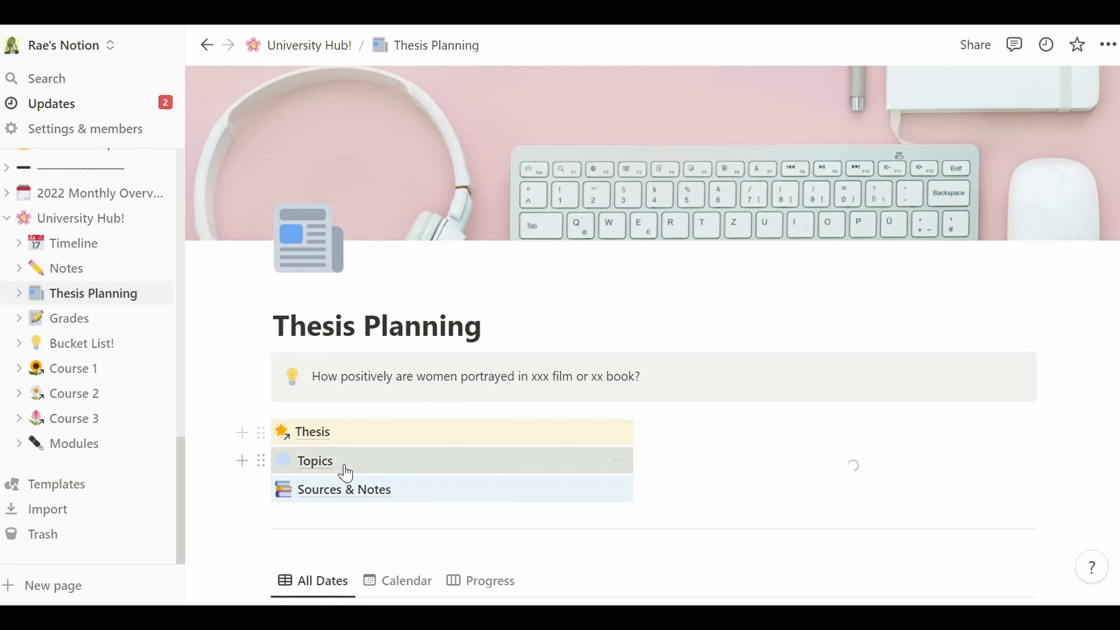
click(344, 472)
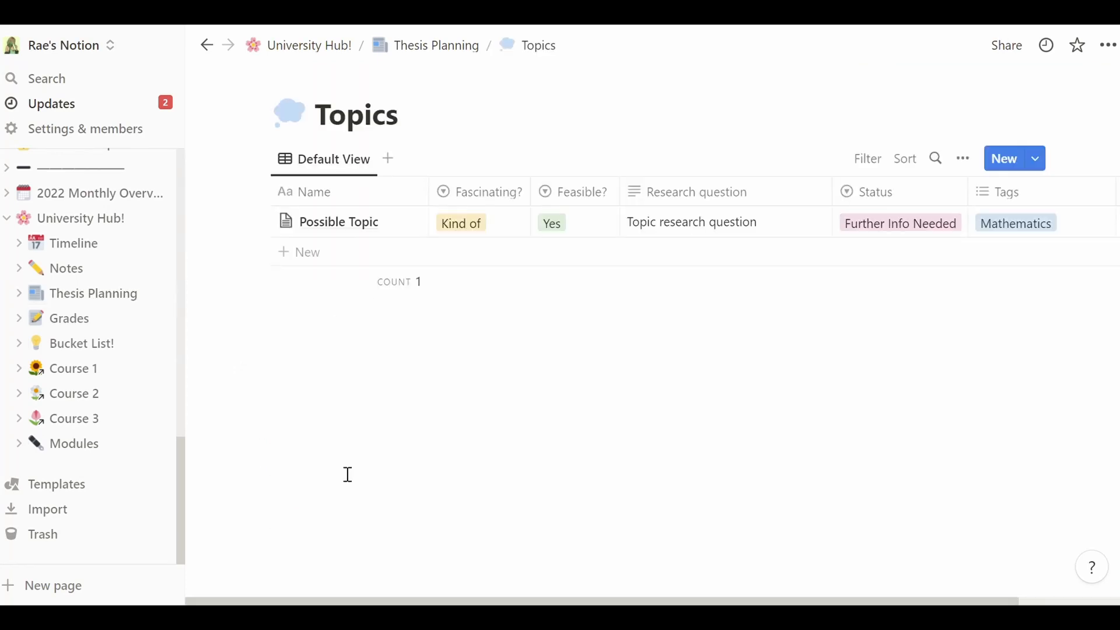
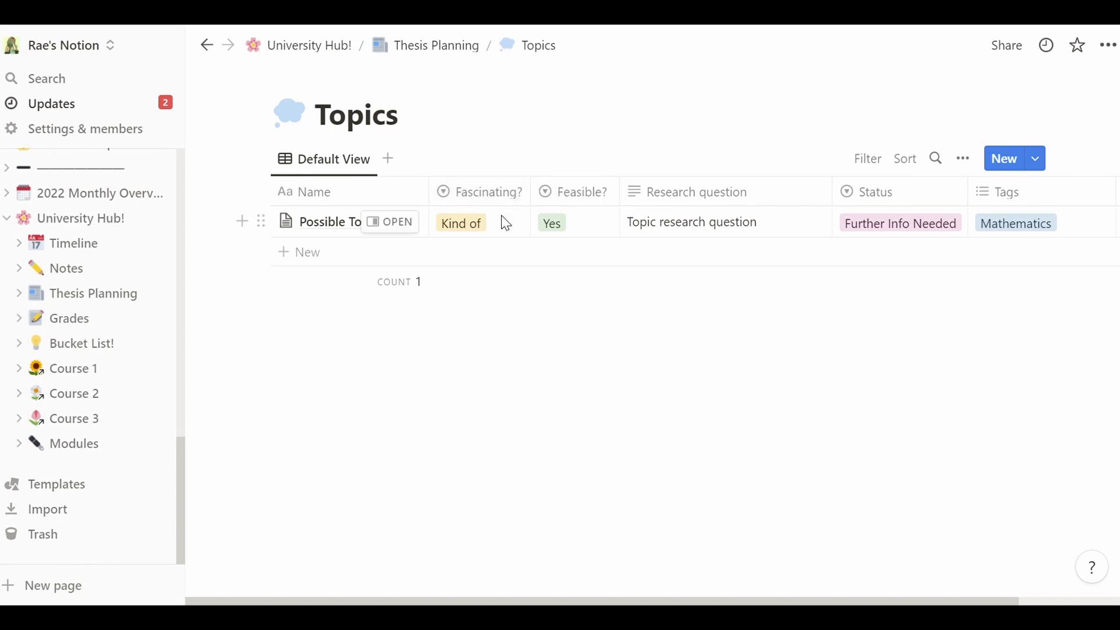
- Change Possible Topic's Fascinating? rating from Kind of to Yes, undoing a trial No
click(509, 223)
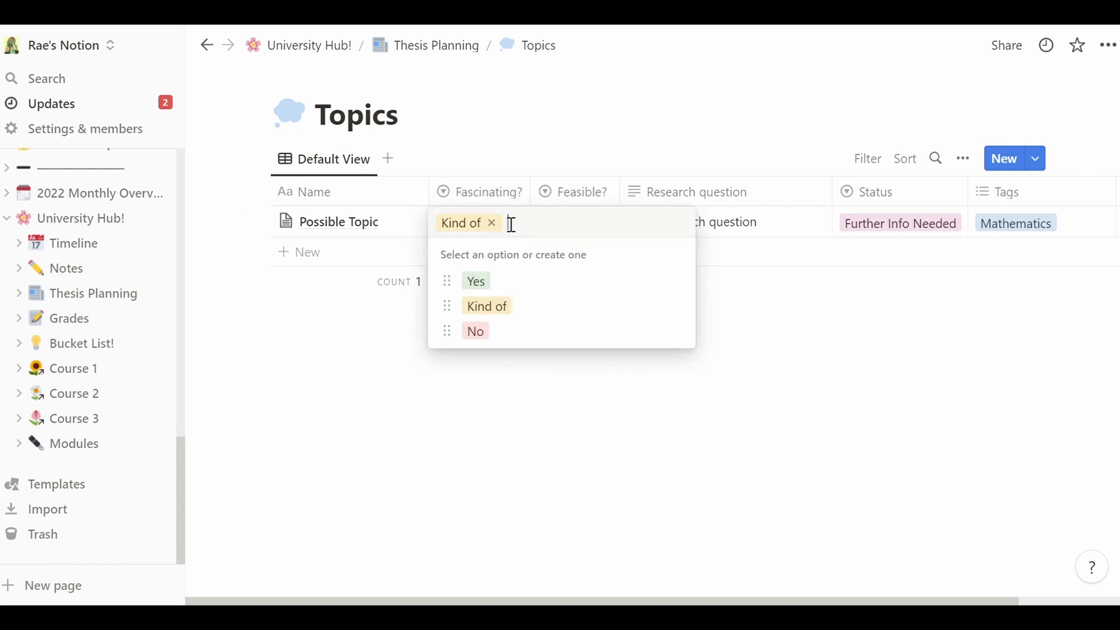
click(525, 334)
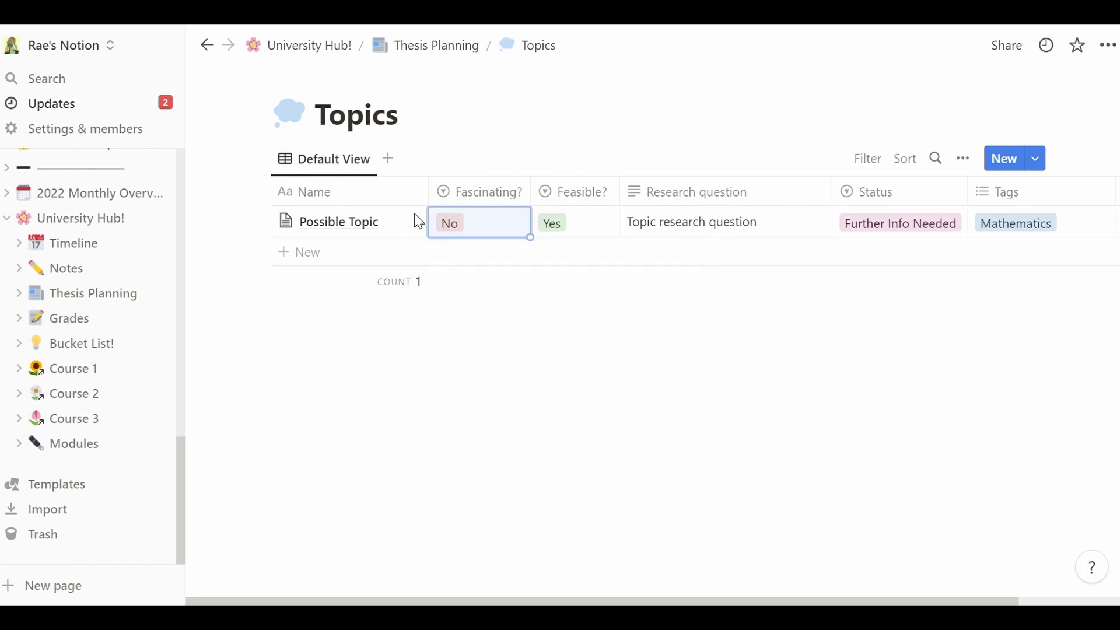
key(ctrl+z)
click(592, 231)
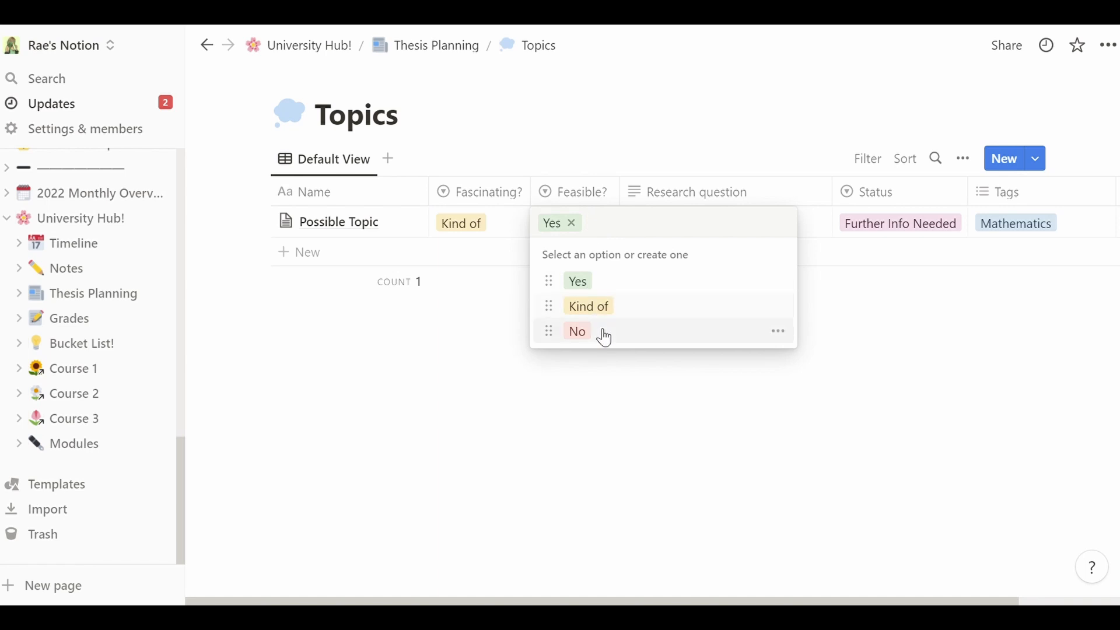
click(501, 234)
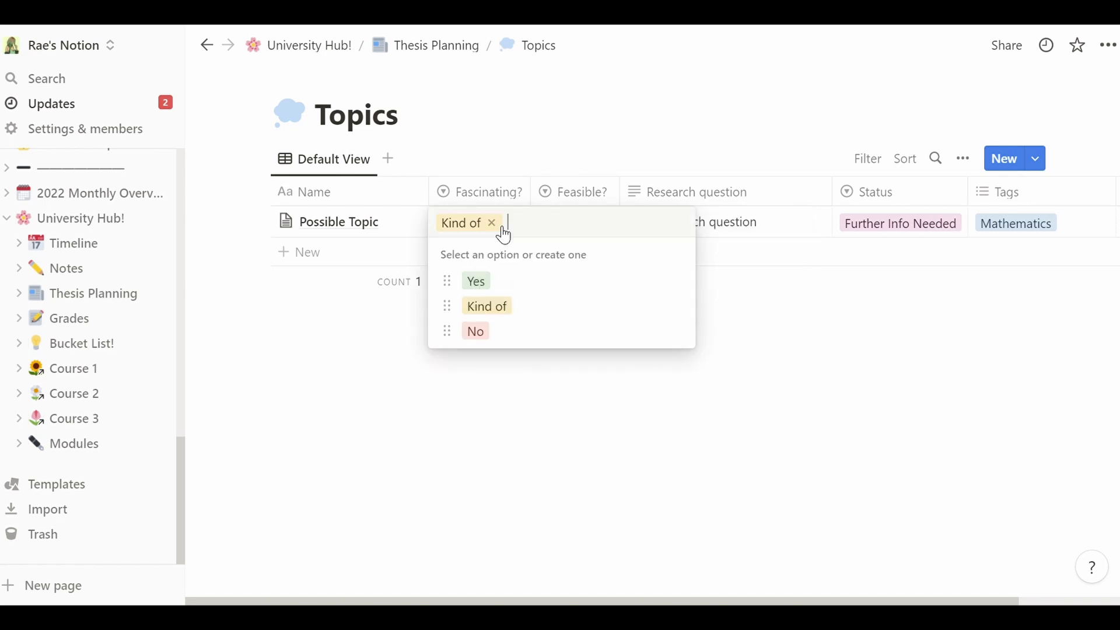
click(475, 282)
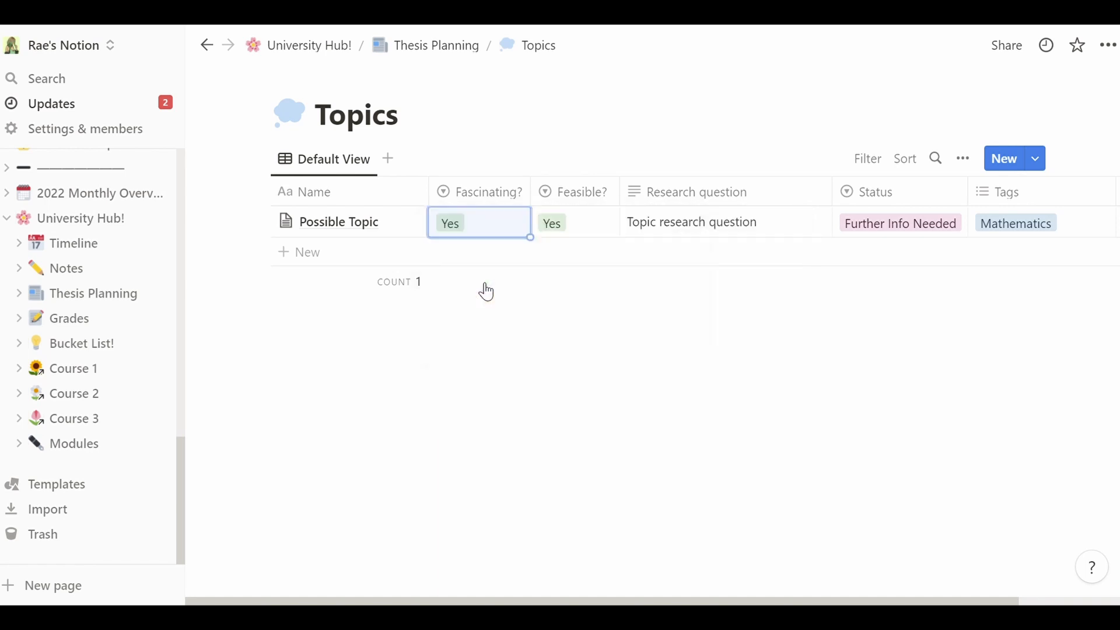
- Try Feasible? as No for Possible Topic, then set it back to Yes
click(581, 226)
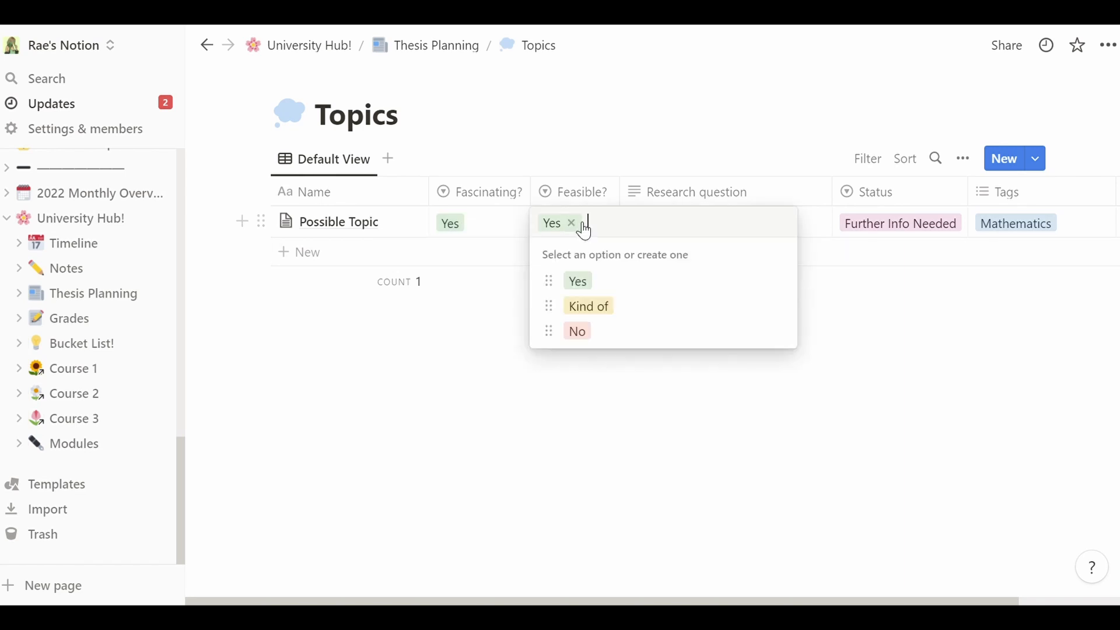
click(604, 334)
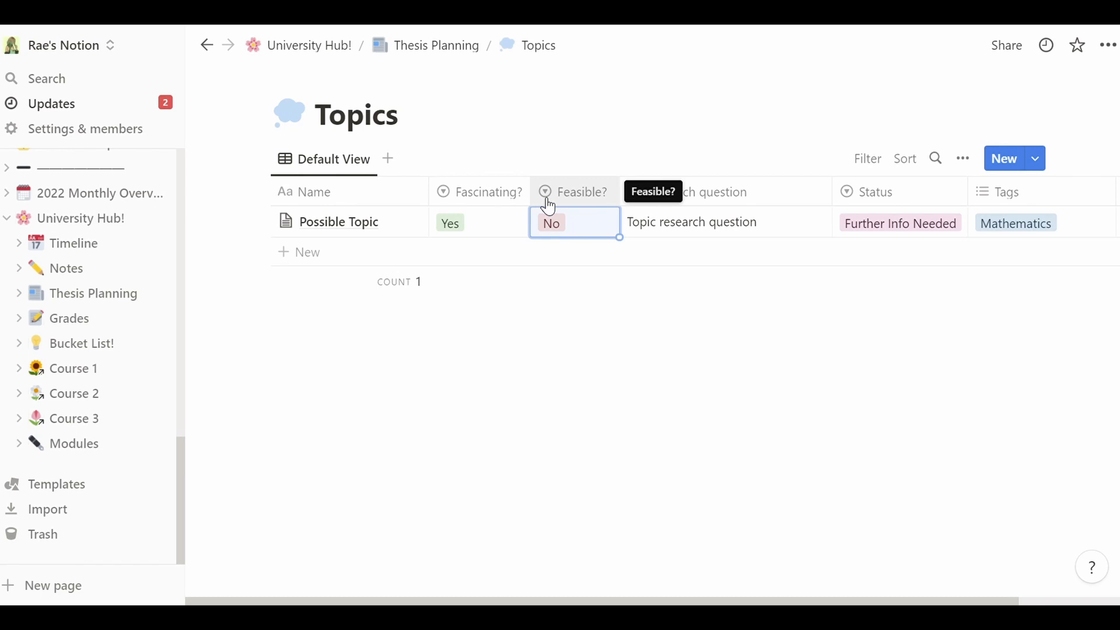
mouse_move(338, 227)
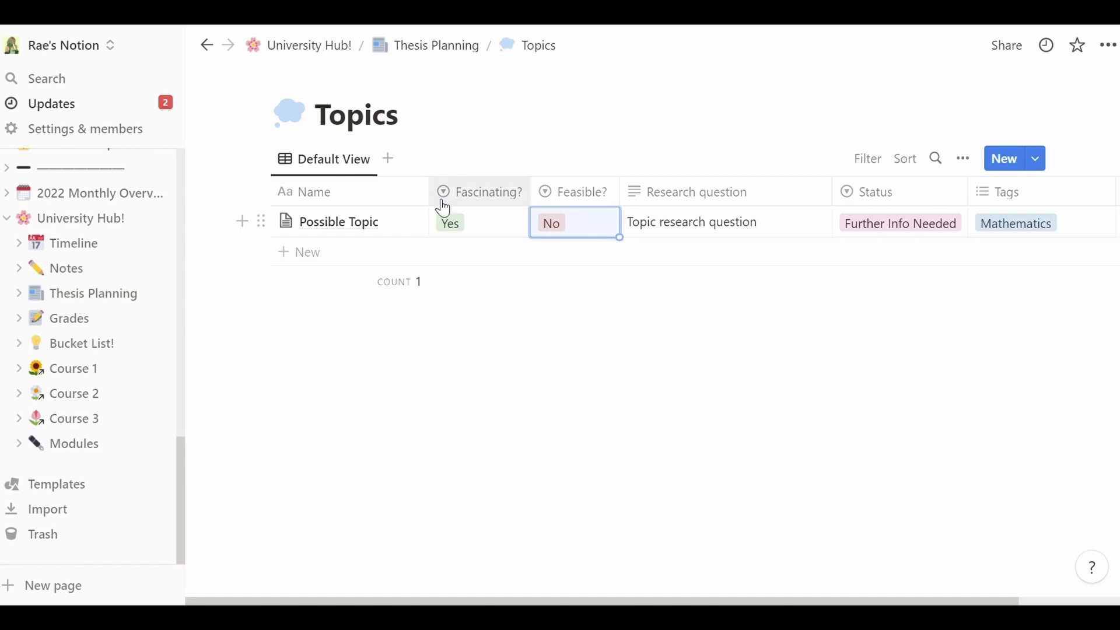
click(581, 235)
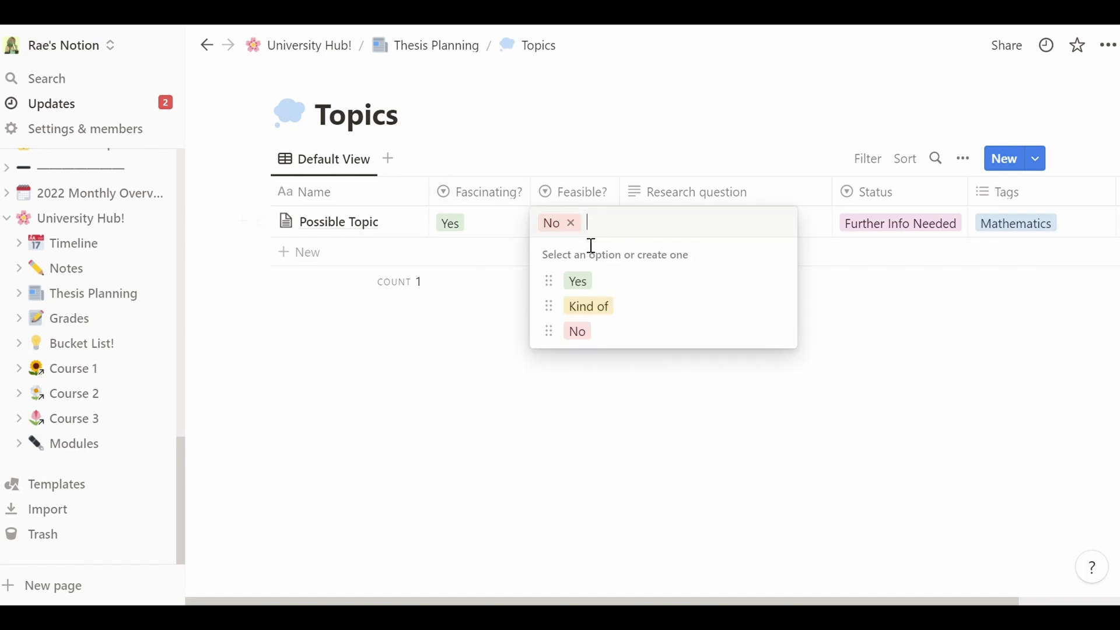
click(601, 284)
mouse_move(687, 287)
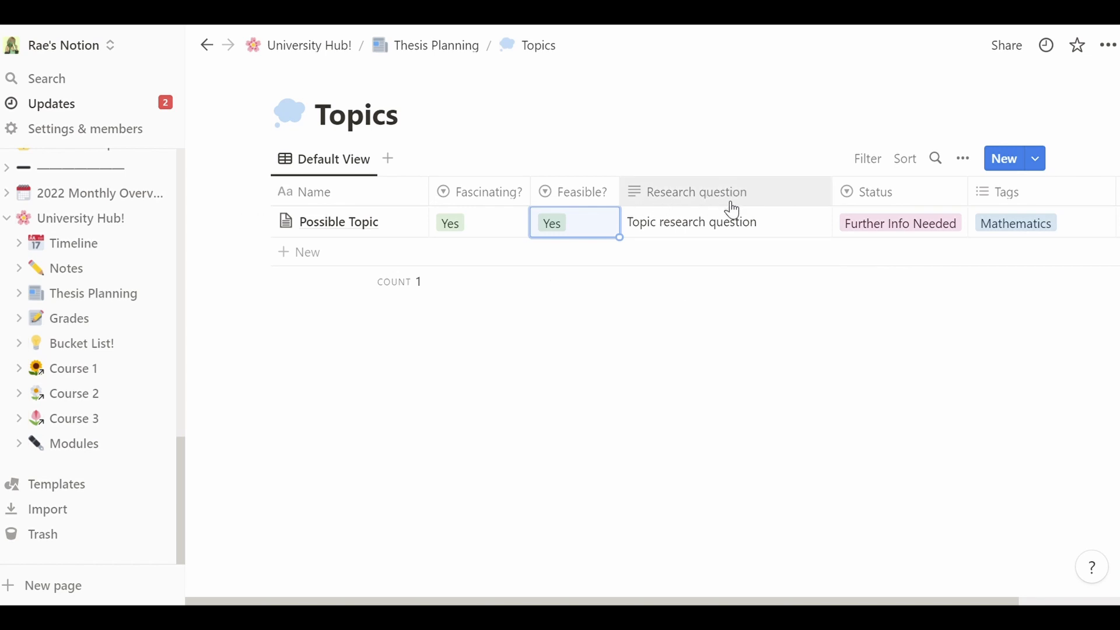
- Replace the placeholder research question with 'What ever it is that your r.q. is?'
click(677, 222)
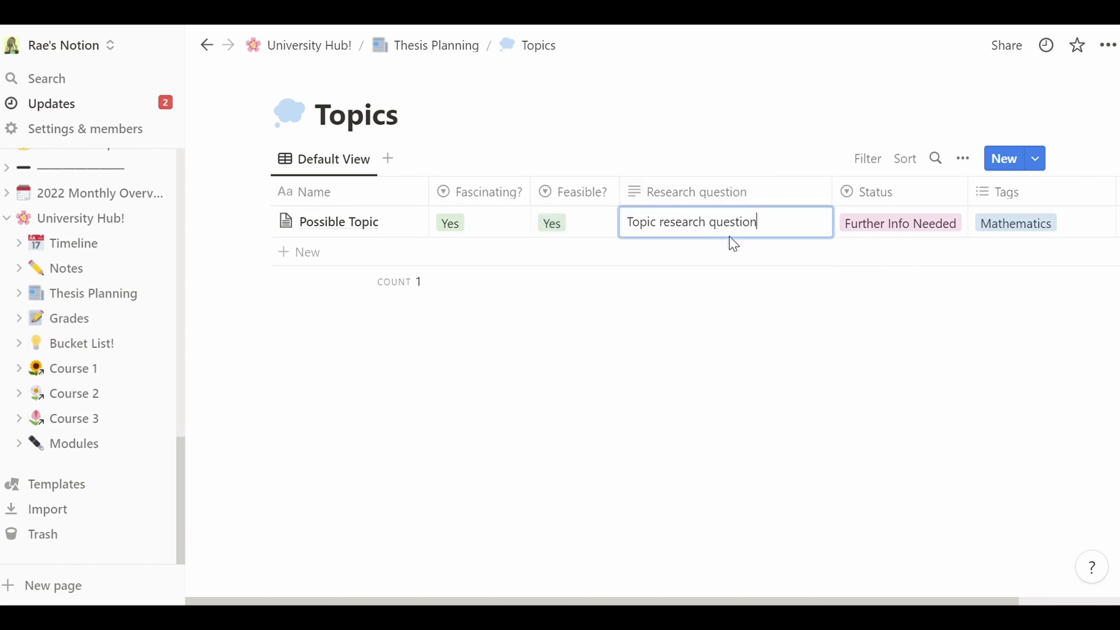
key(ctrl+a)
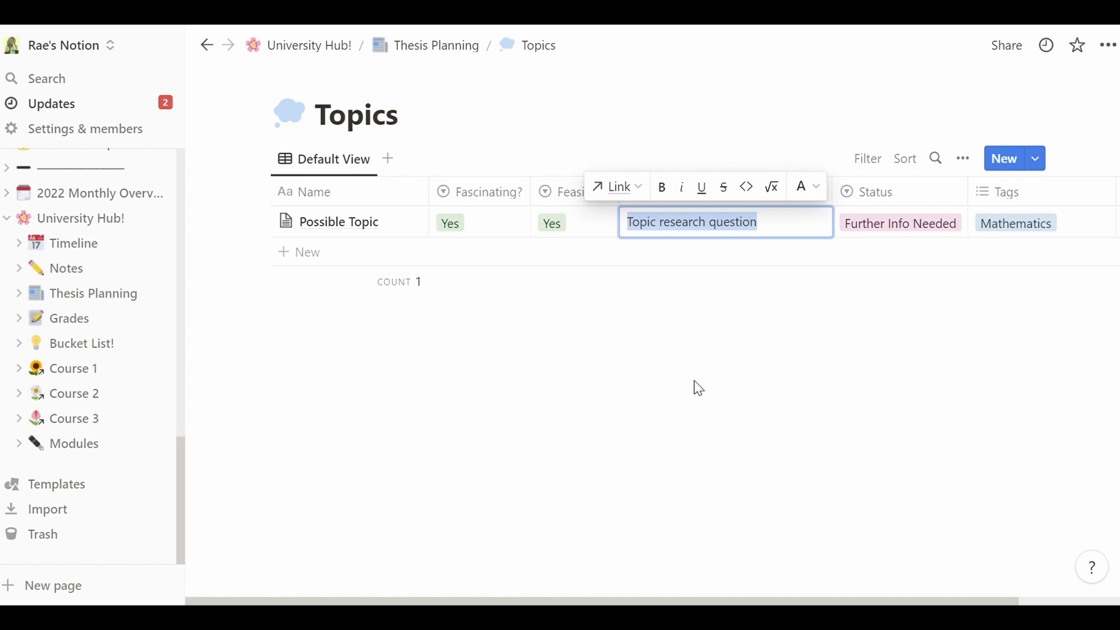
text(Wh)
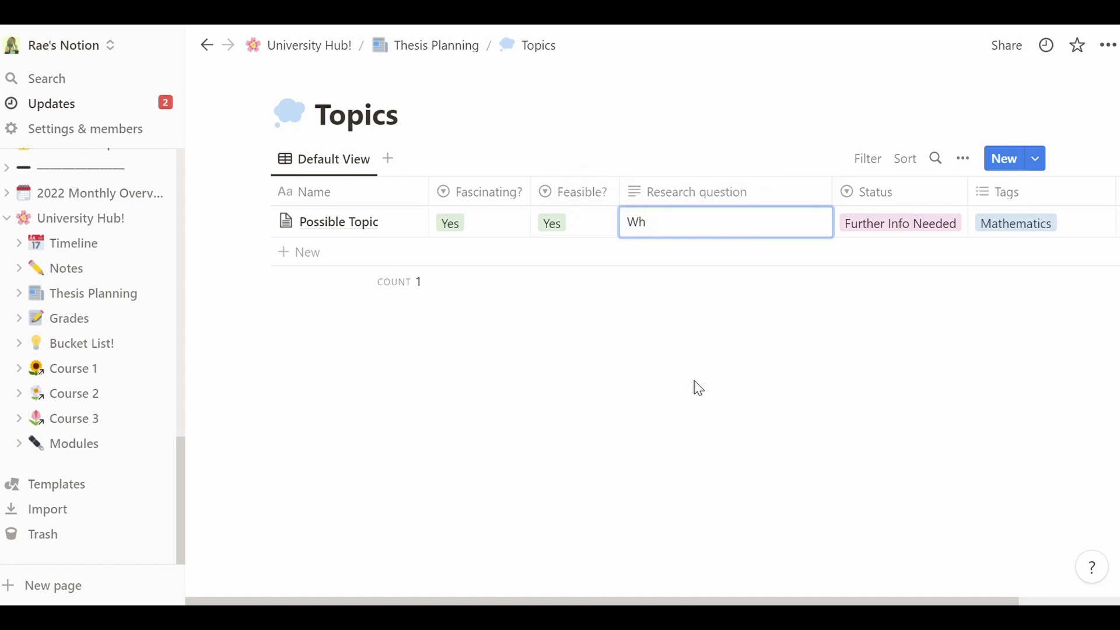
text(at ever it is that your r.q. is?)
key(Escape)
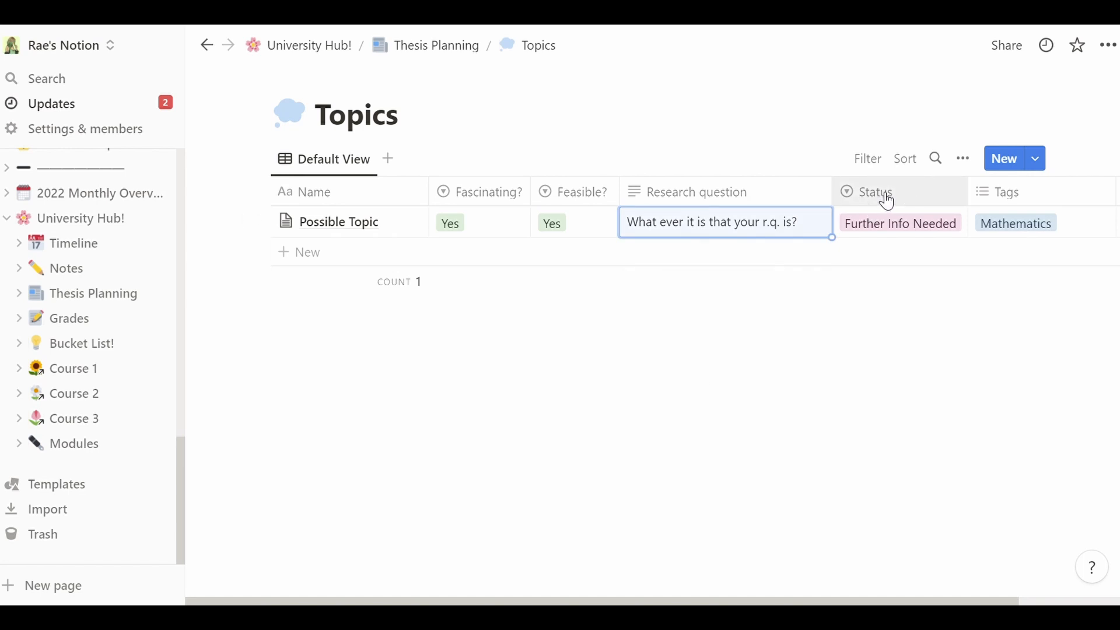
click(922, 227)
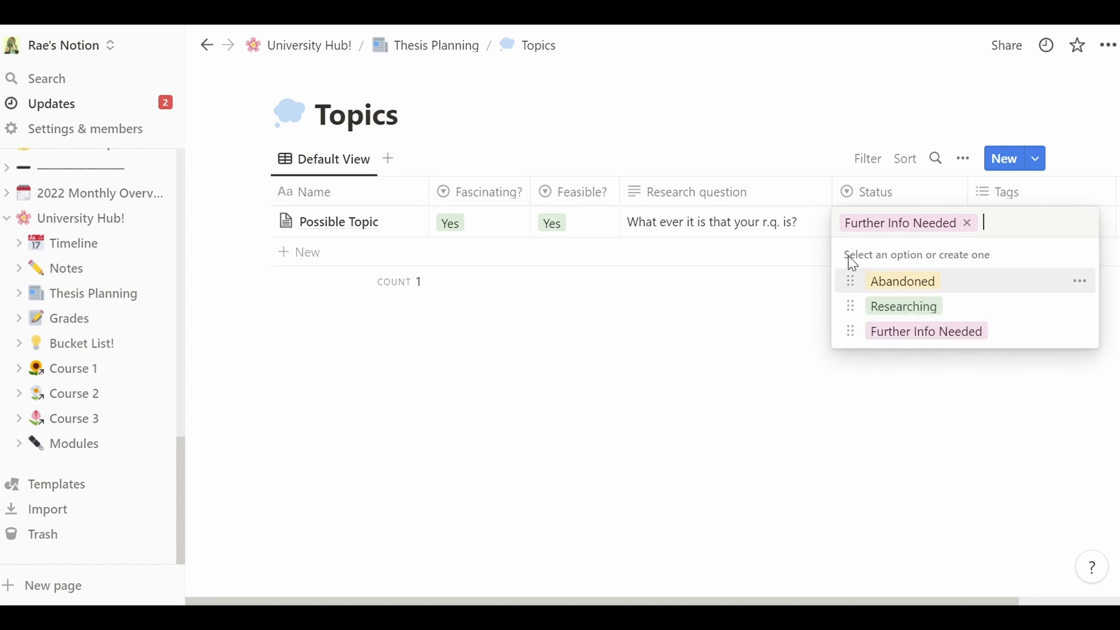
- Set Possible Topic's Status to Researching, undoing trial Feasible? No and Abandoned changes
key(Escape)
click(576, 234)
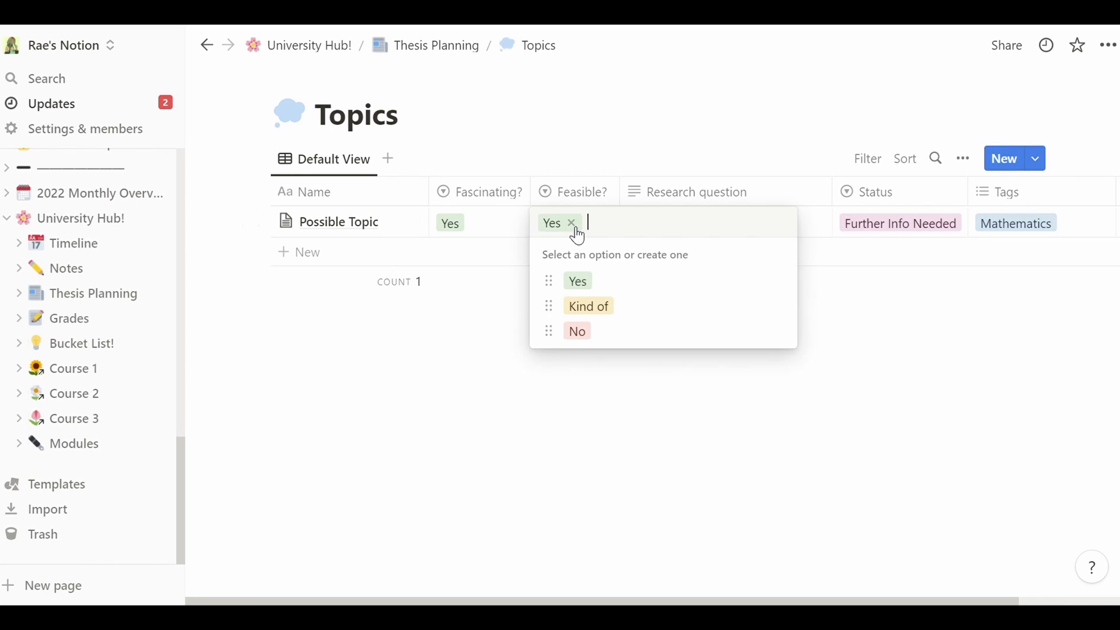
click(594, 338)
click(876, 225)
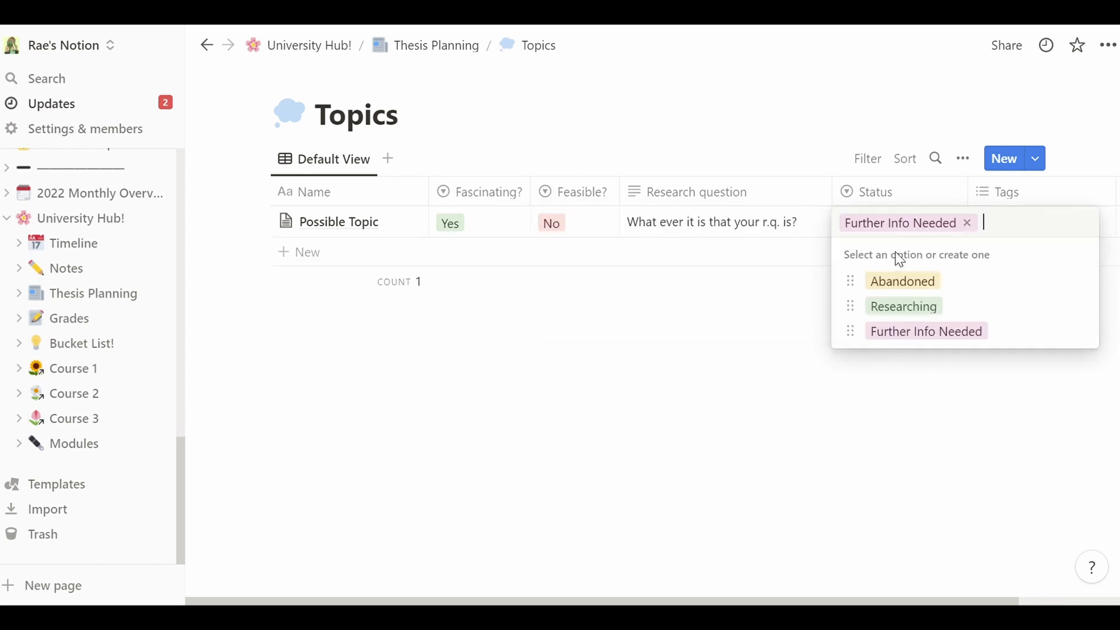
click(926, 286)
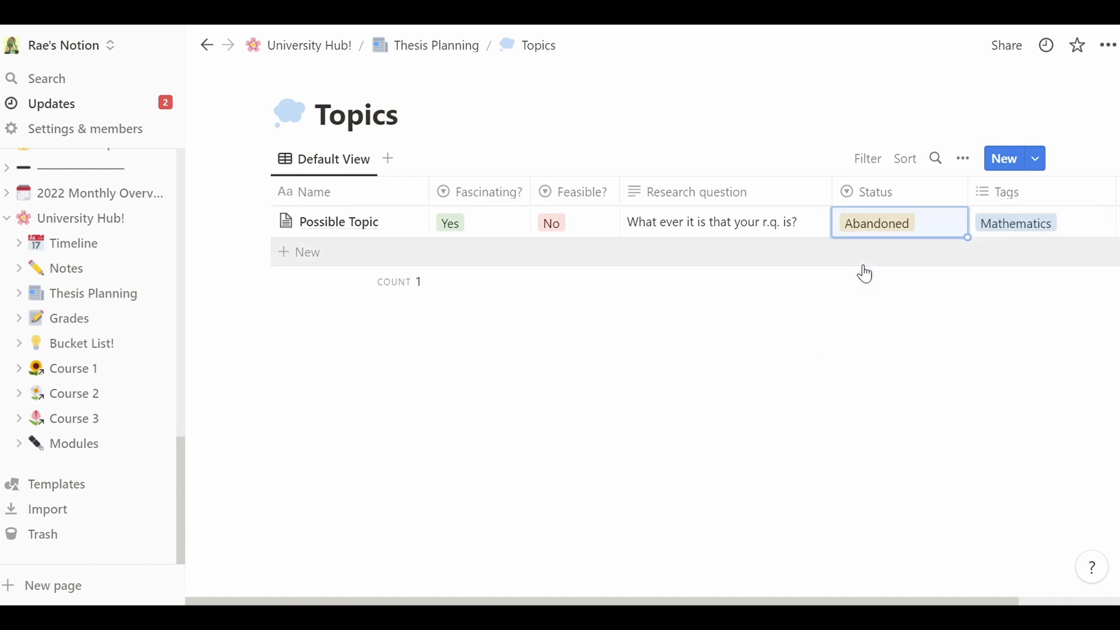
click(883, 235)
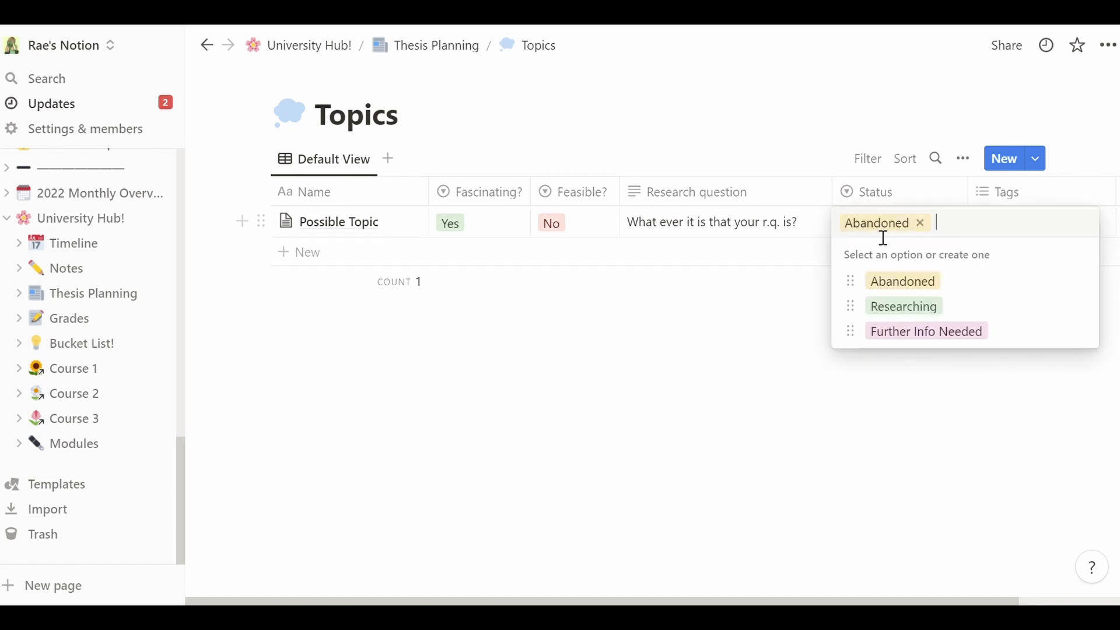
key(Escape)
key(ctrl+z)
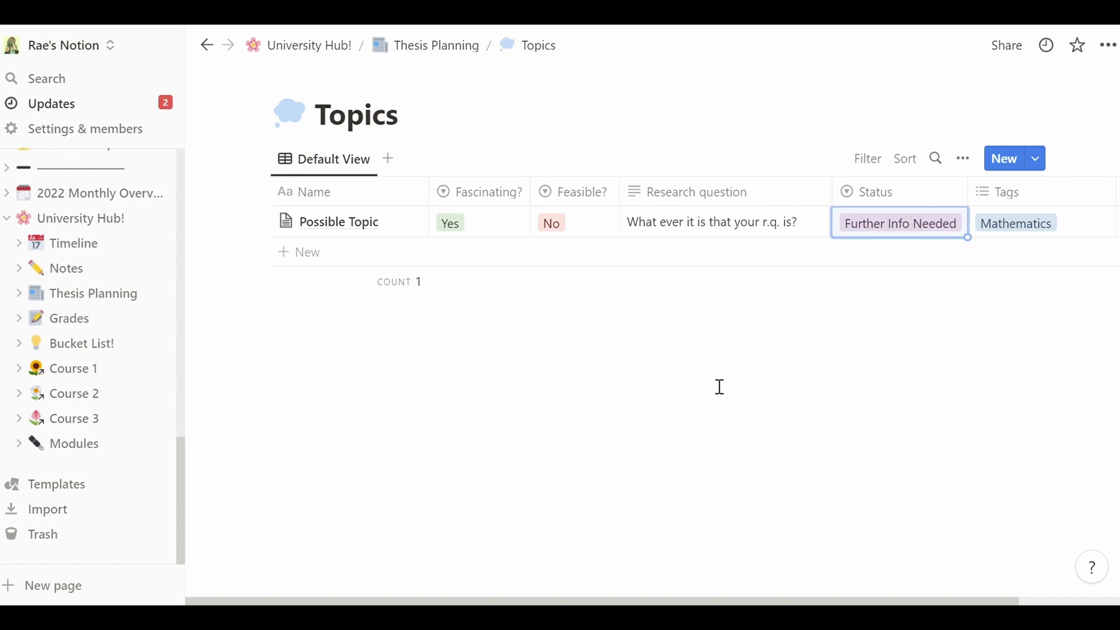
key(ctrl+z)
click(938, 221)
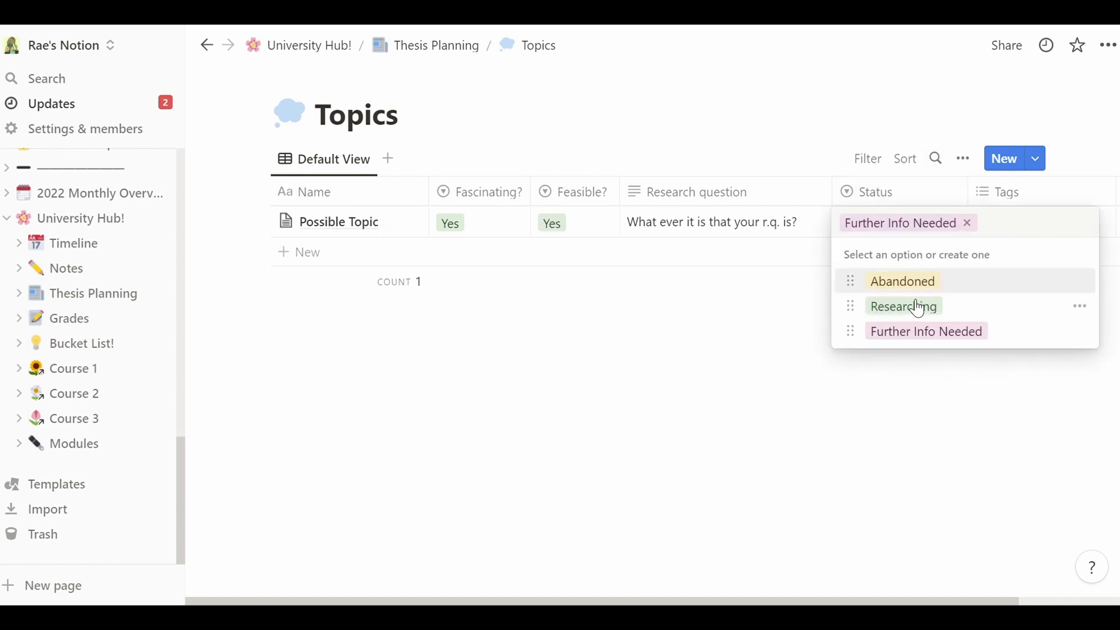
click(881, 311)
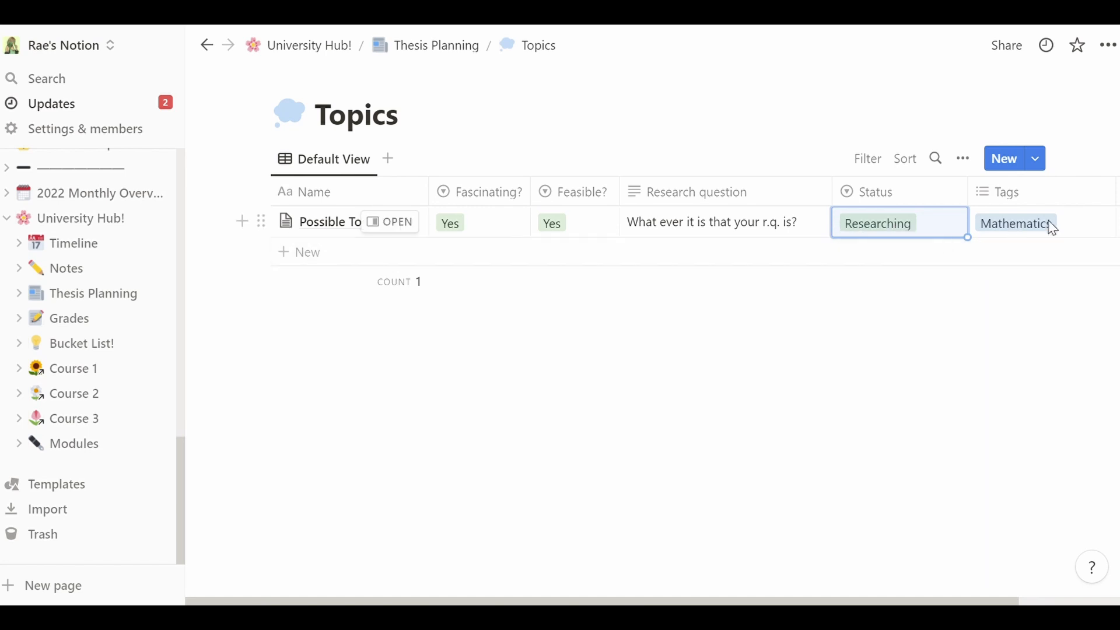
- Replace the Mathematics tag with new Text analysis, Stylometry and Authorship Attribution tags
click(1070, 228)
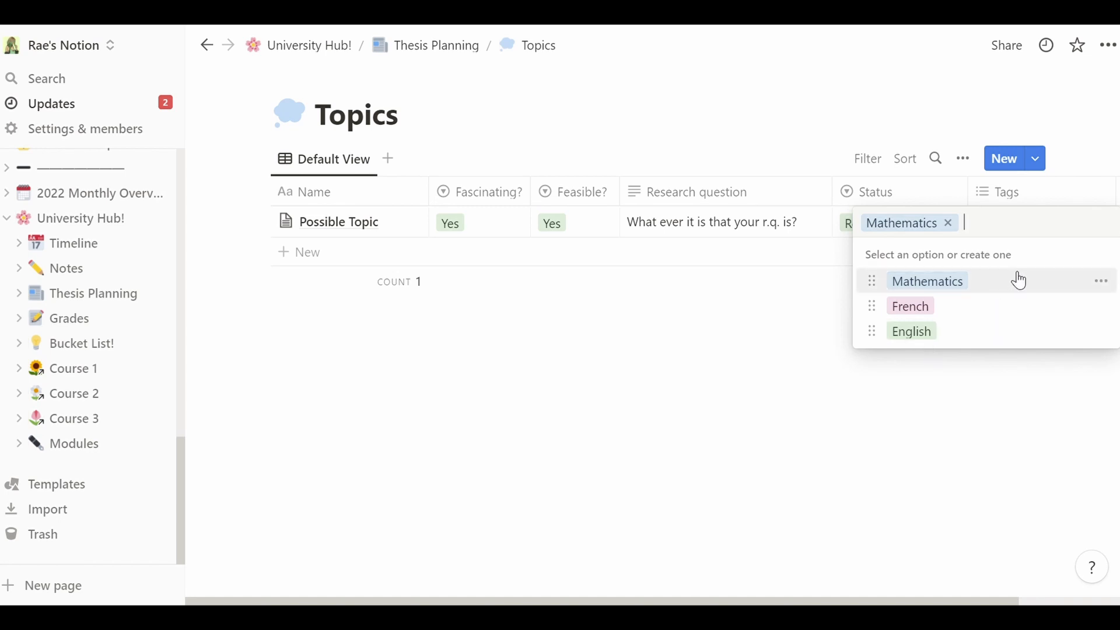
click(950, 225)
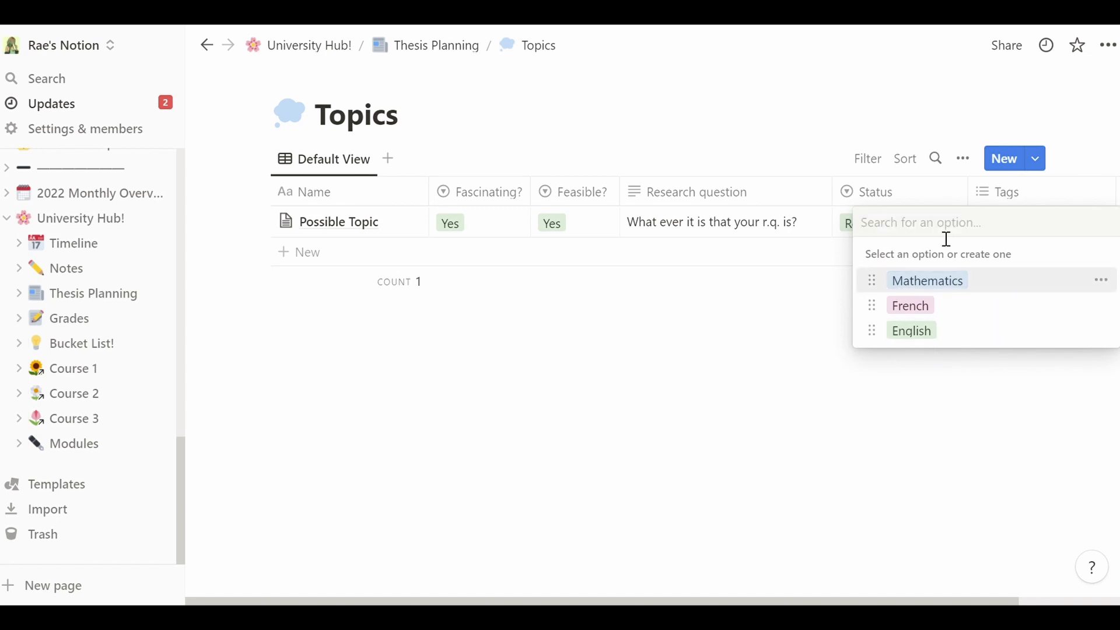
text(Text analysis)
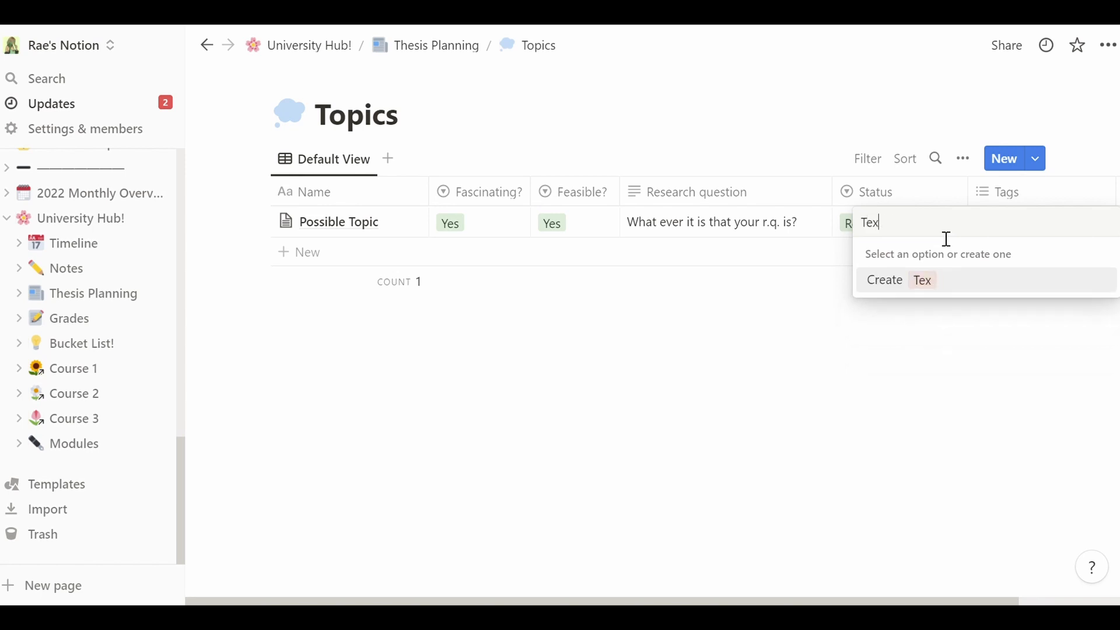
key(Return)
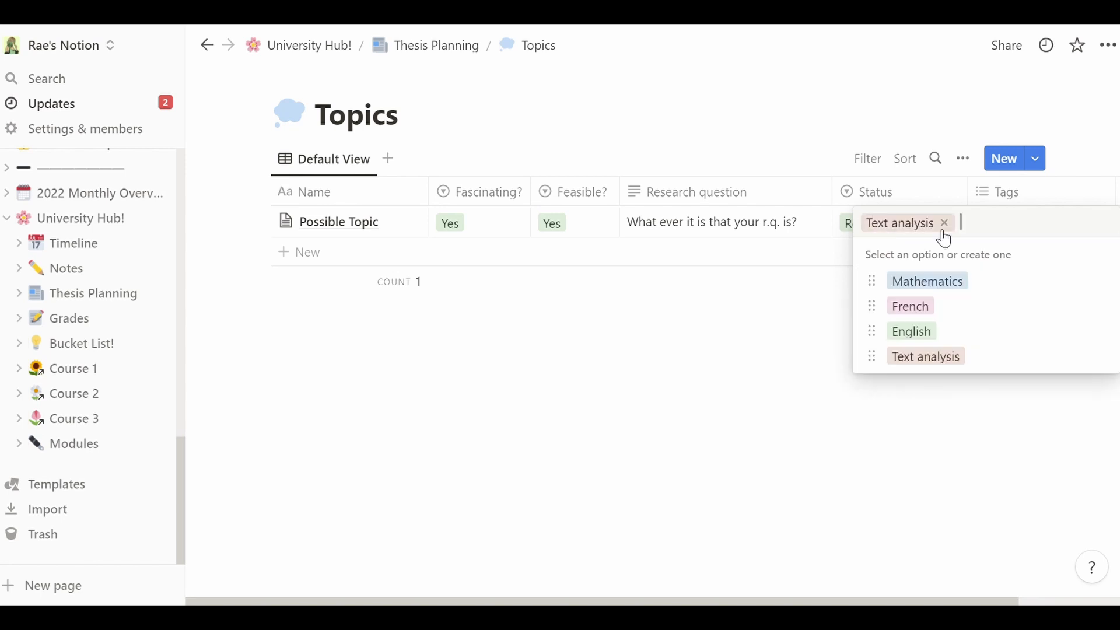
text(Stylometry)
key(Return)
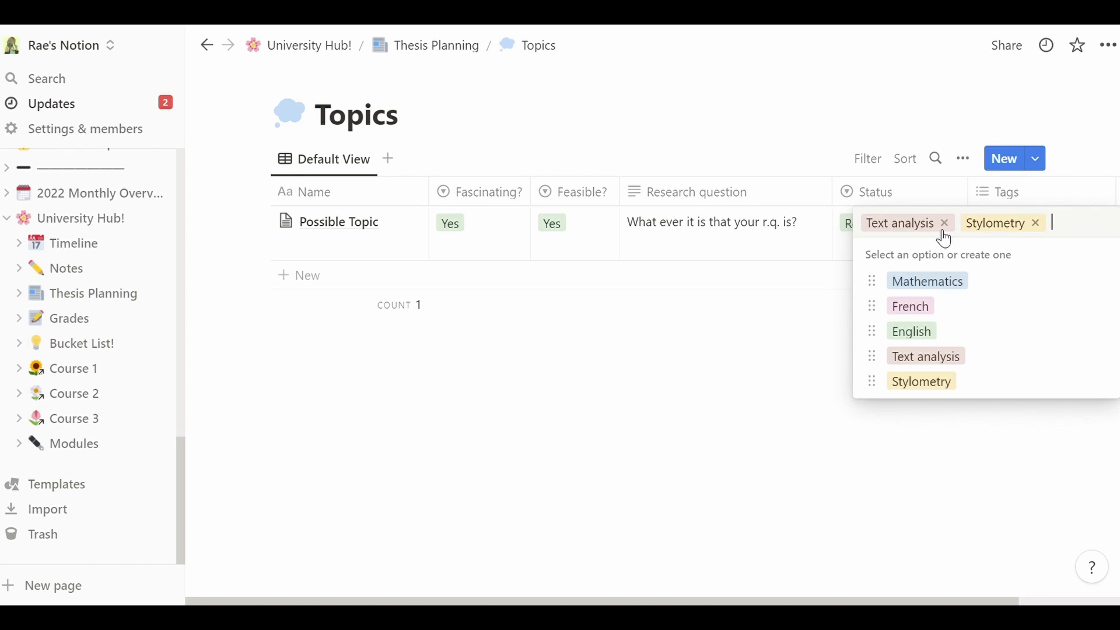
text(Authorship Attribution)
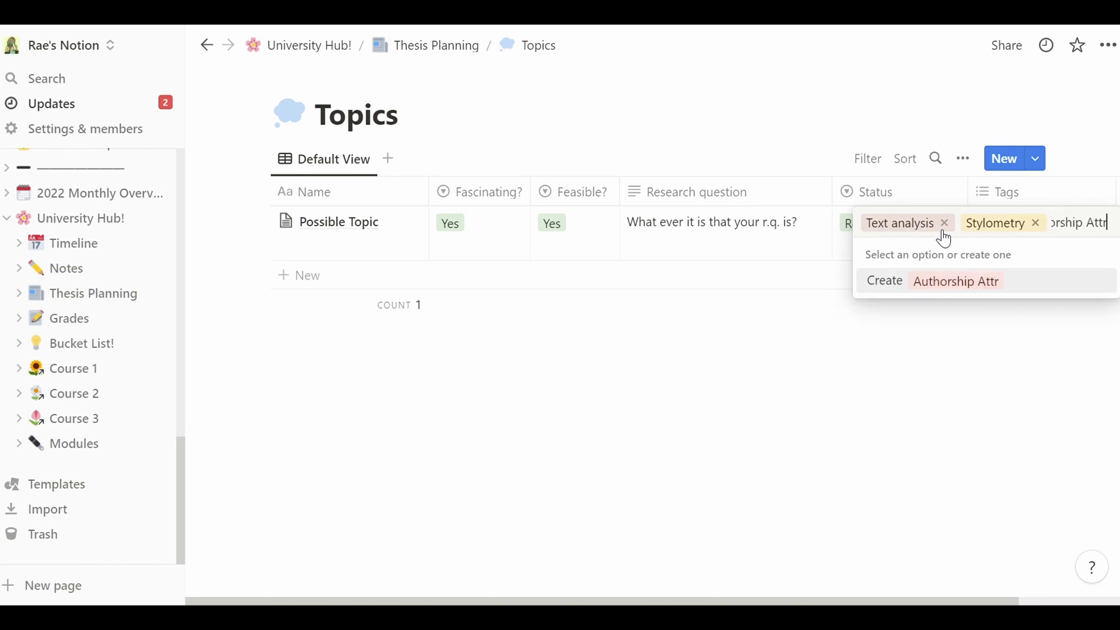
key(Return)
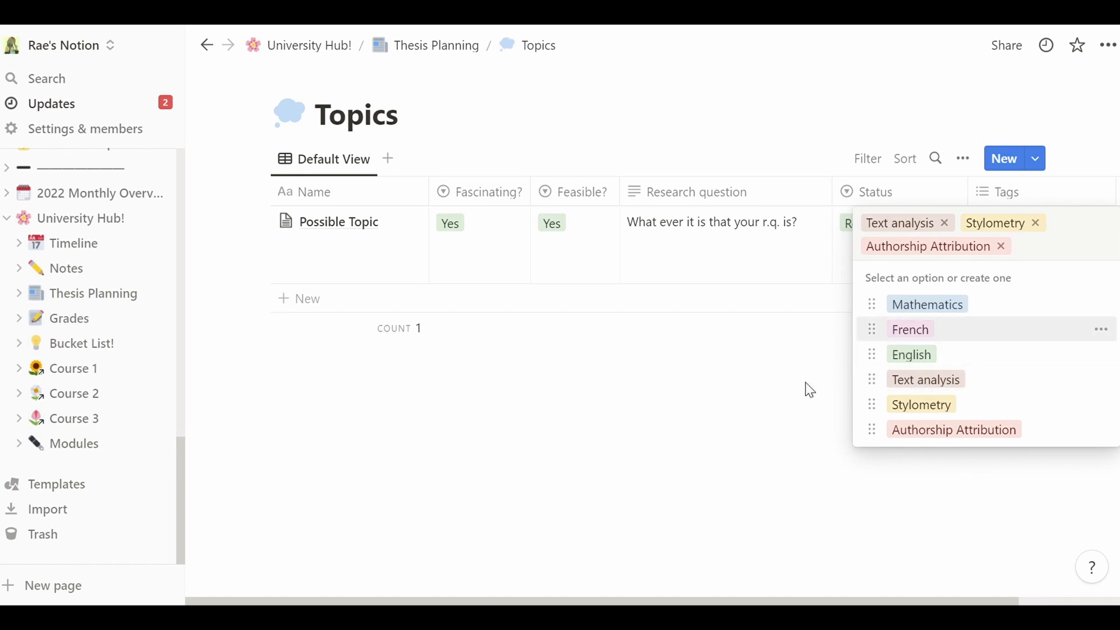
key(Escape)
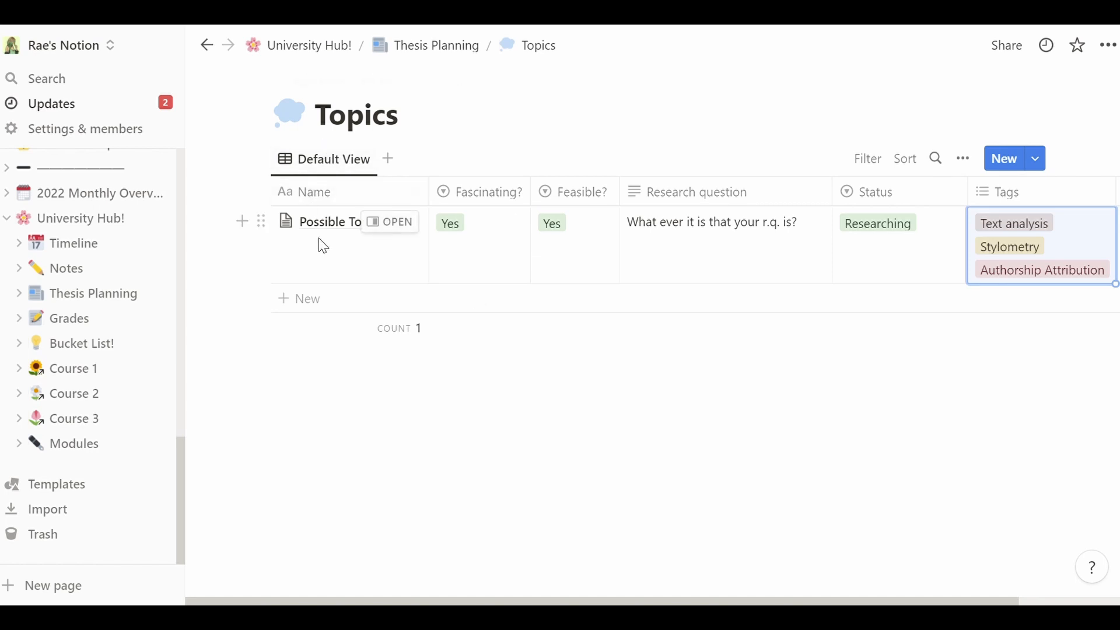
- Add a topic row named 'Whatever topic', tabbing past its columns without filling them
click(333, 306)
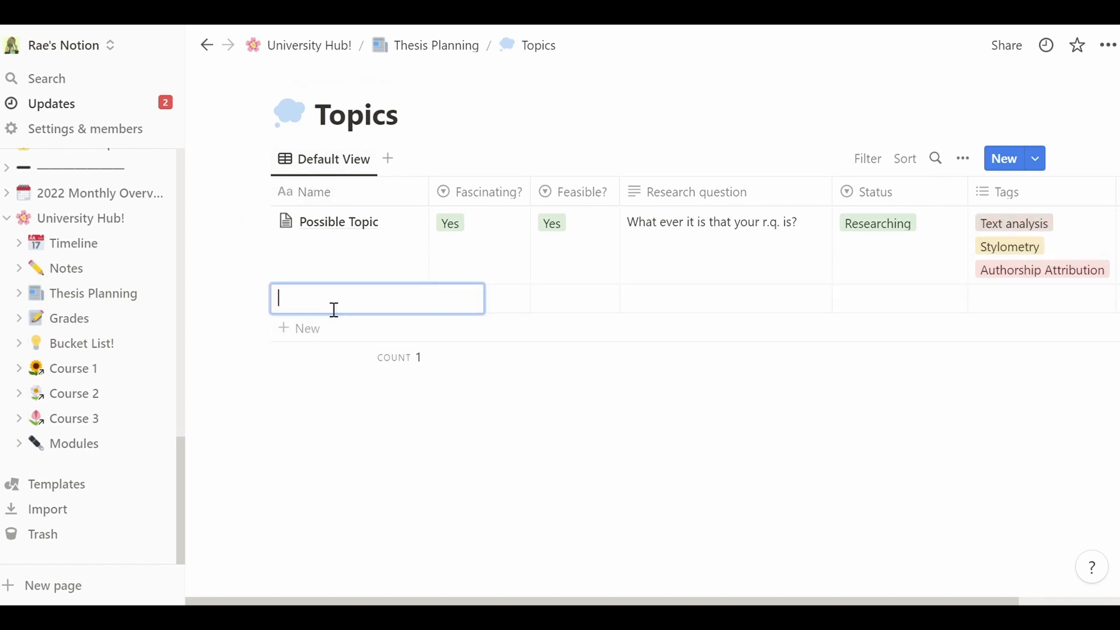
text(Whatever topic)
key(Return)
key(Tab)
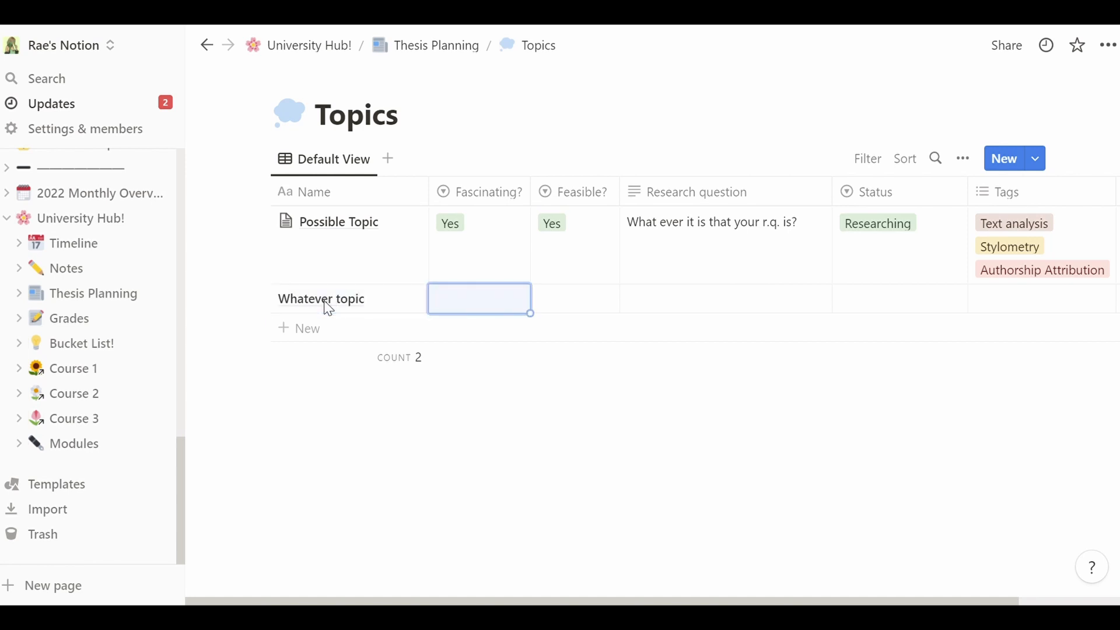
key(Tab)
key(Tab)
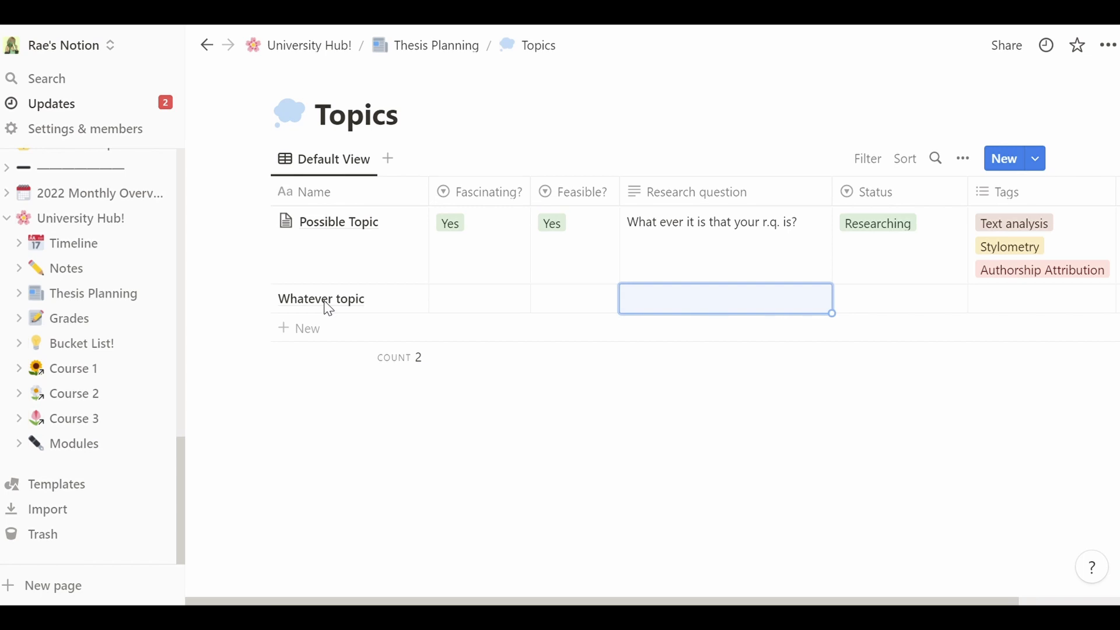
key(Tab)
key(Return)
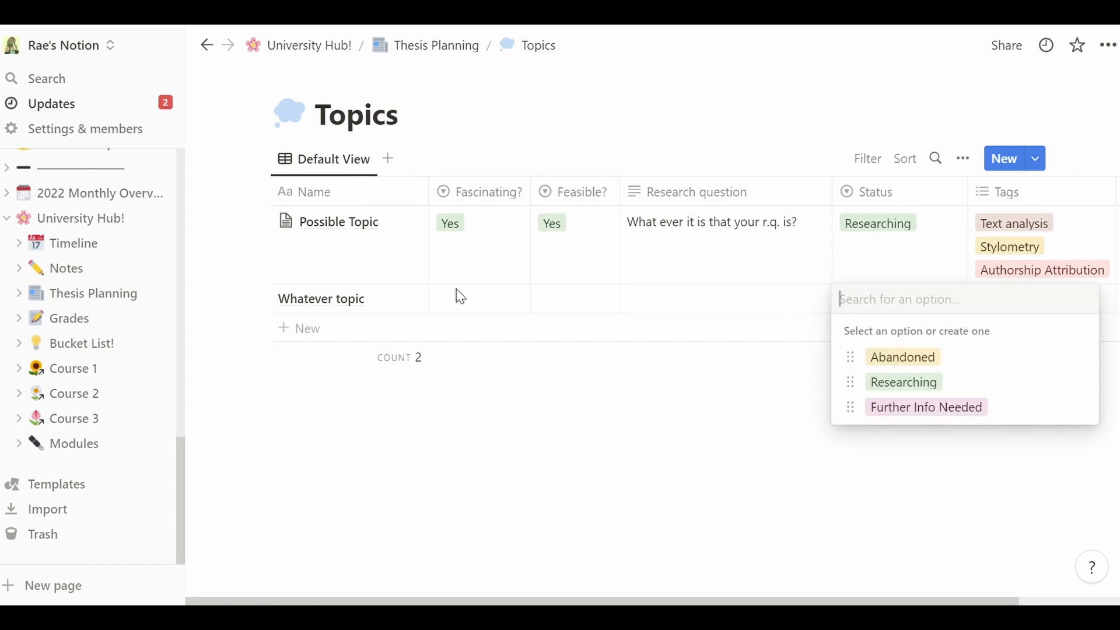
key(Escape)
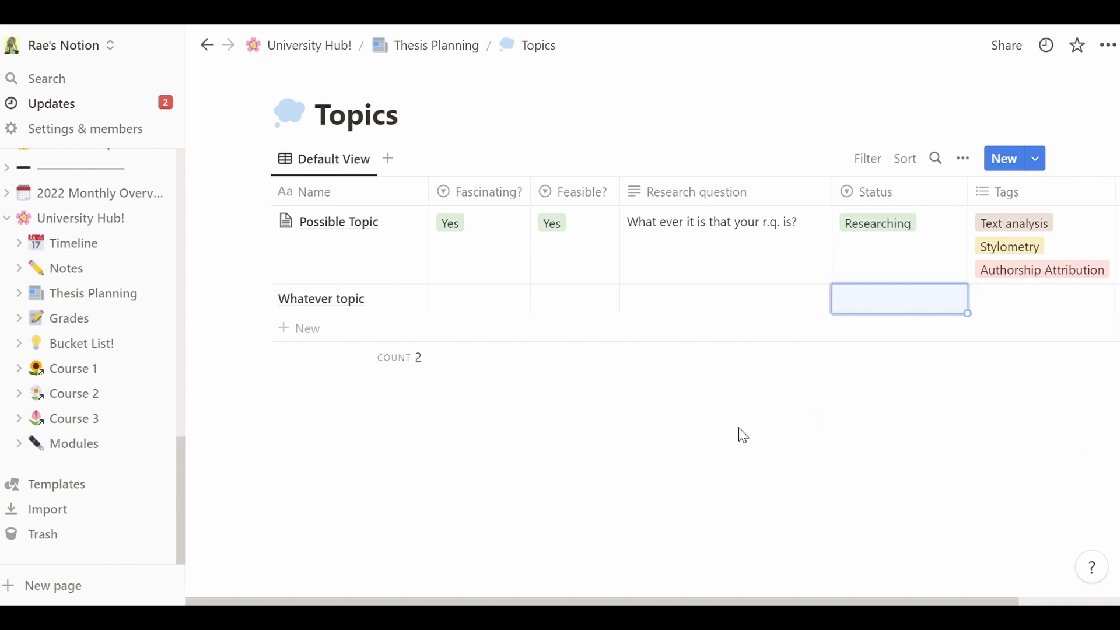
key(Tab)
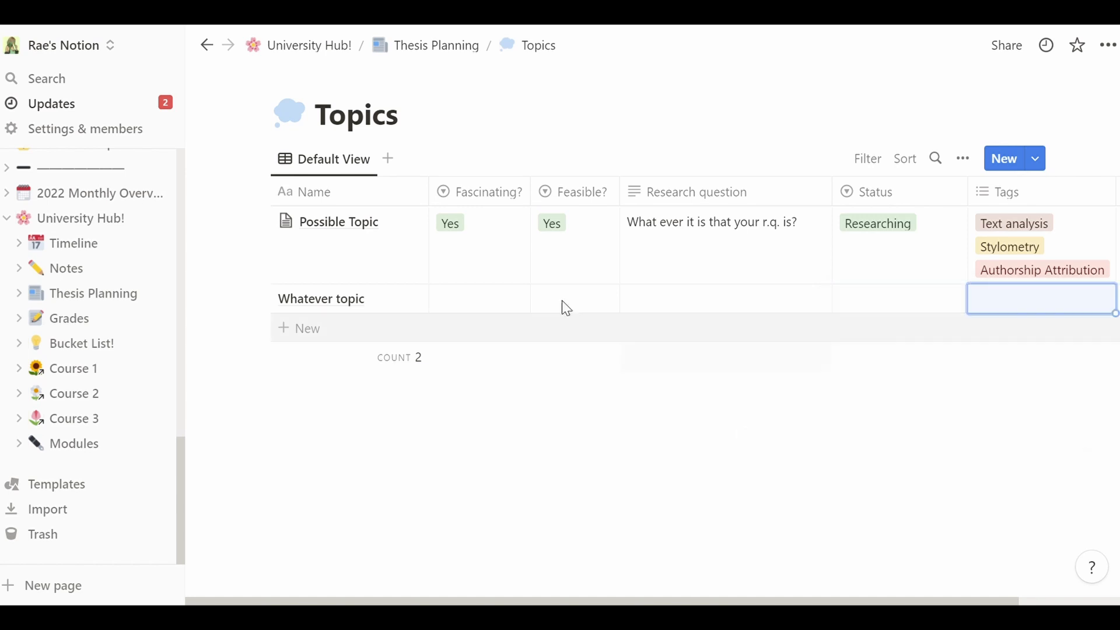
- Go to the Sources & Notes database and inspect the example source's name, author and relation
click(415, 51)
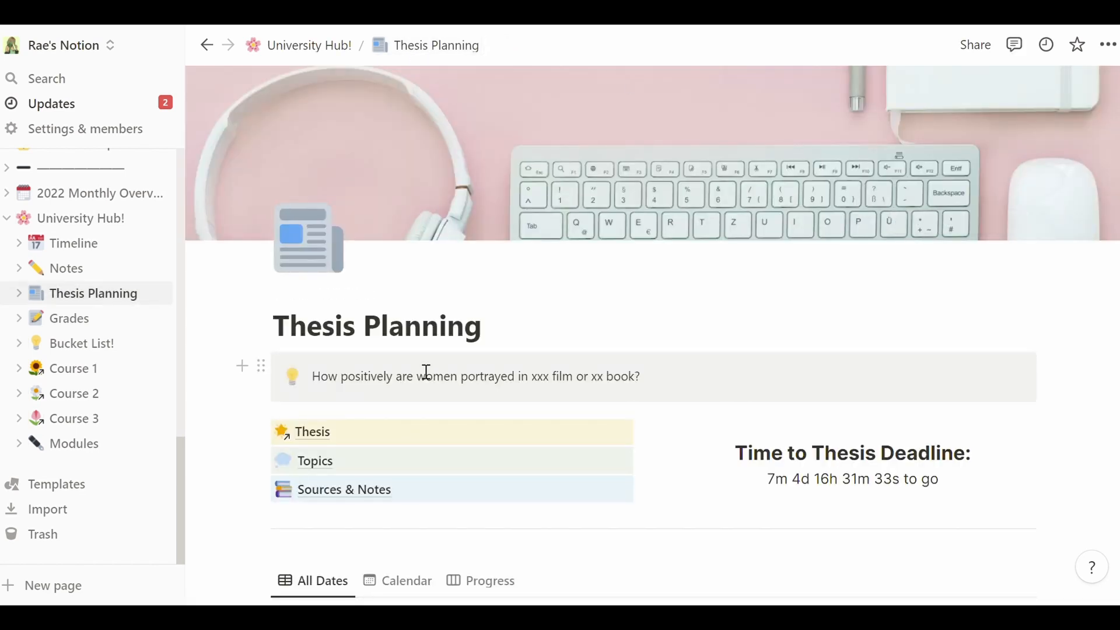
click(374, 501)
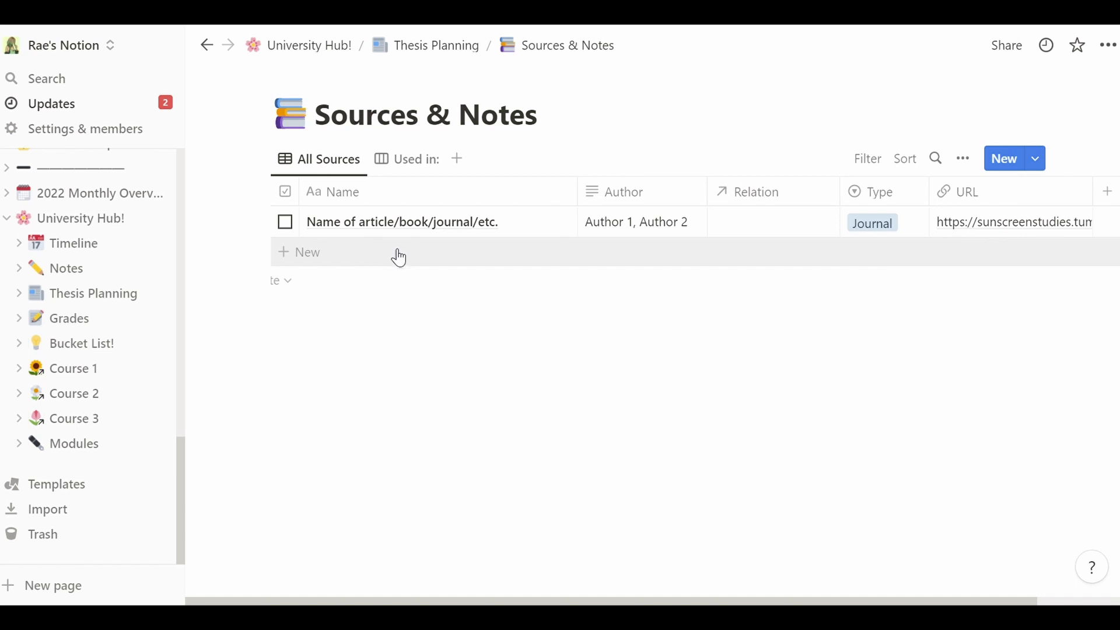
mouse_move(325, 233)
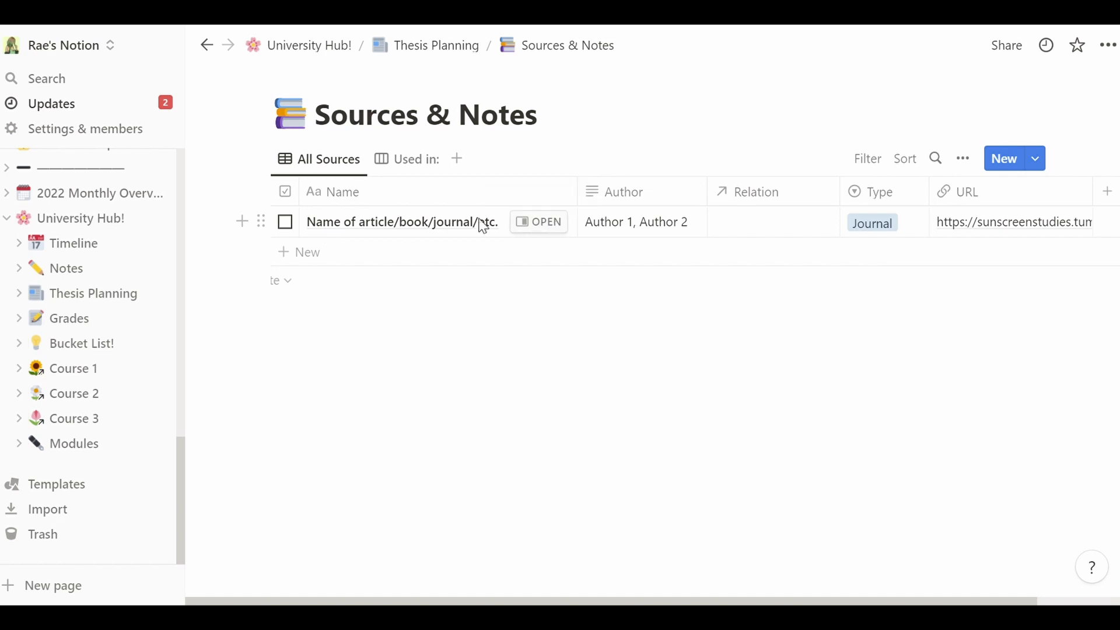
click(338, 227)
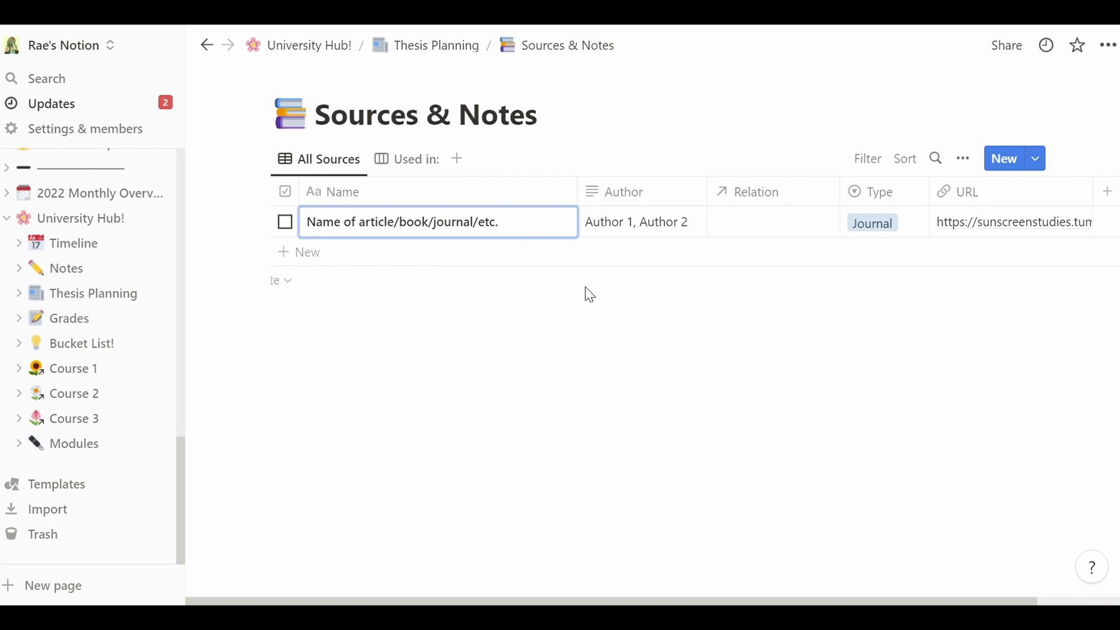
key(Escape)
key(Right)
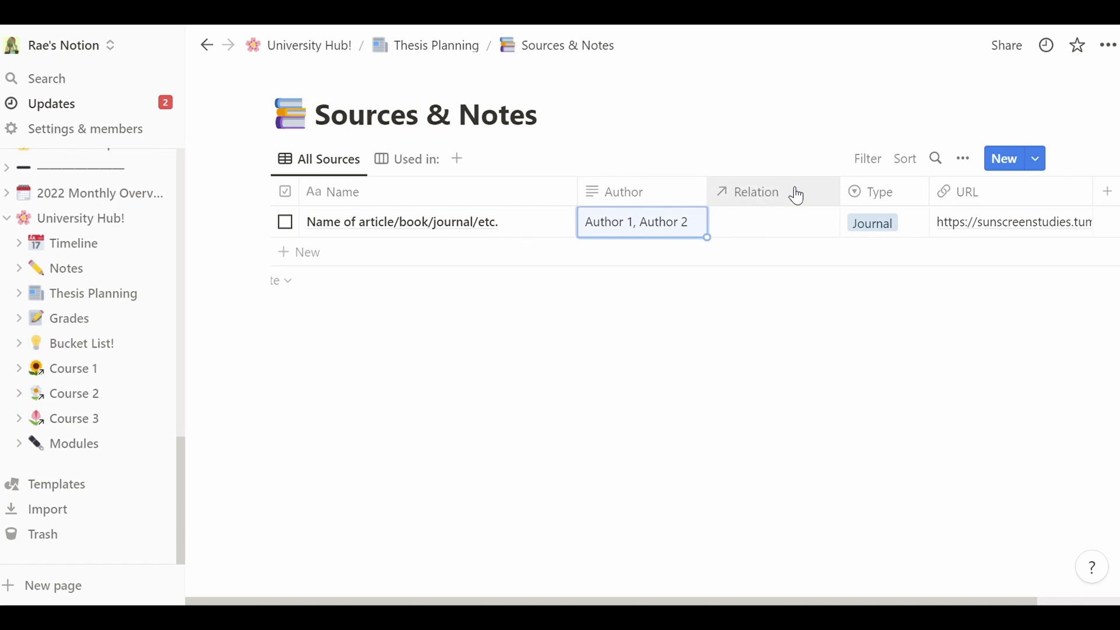
click(765, 221)
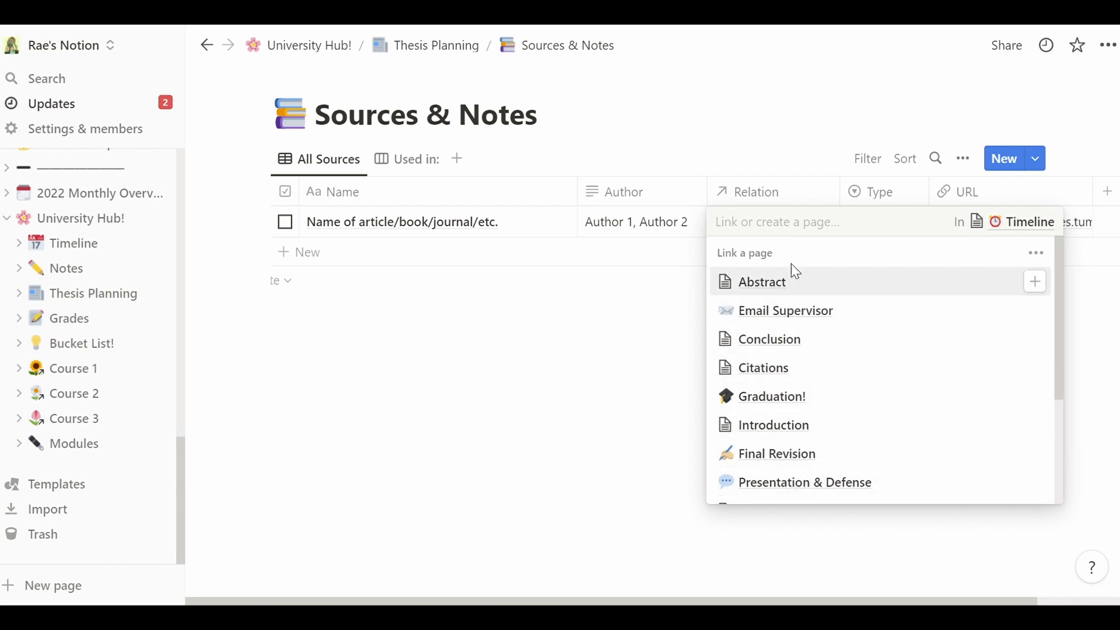
click(658, 273)
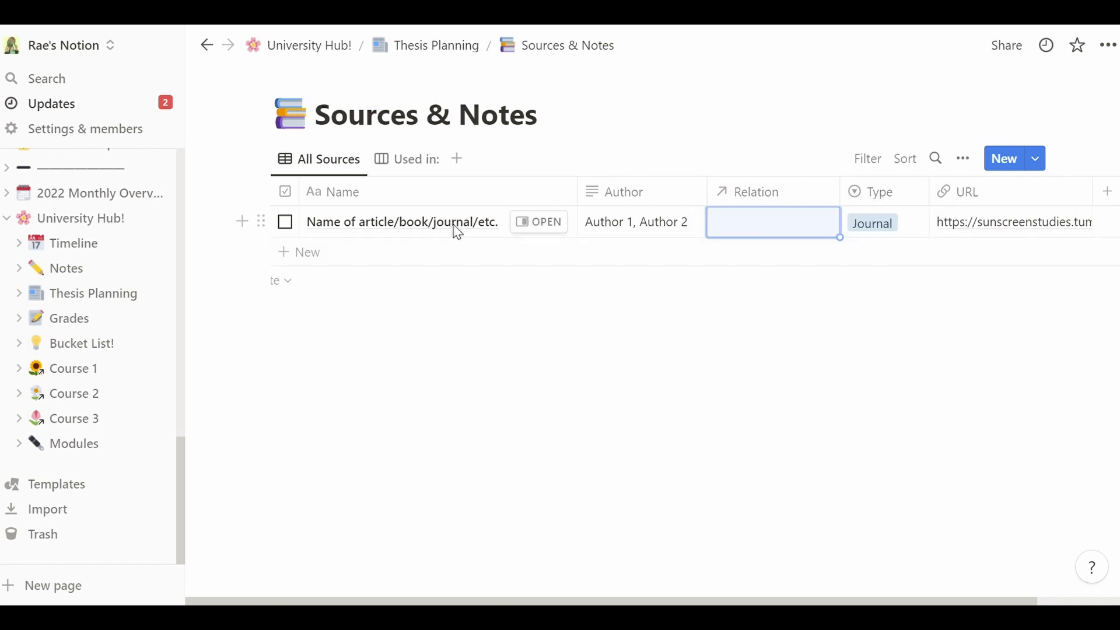
click(764, 226)
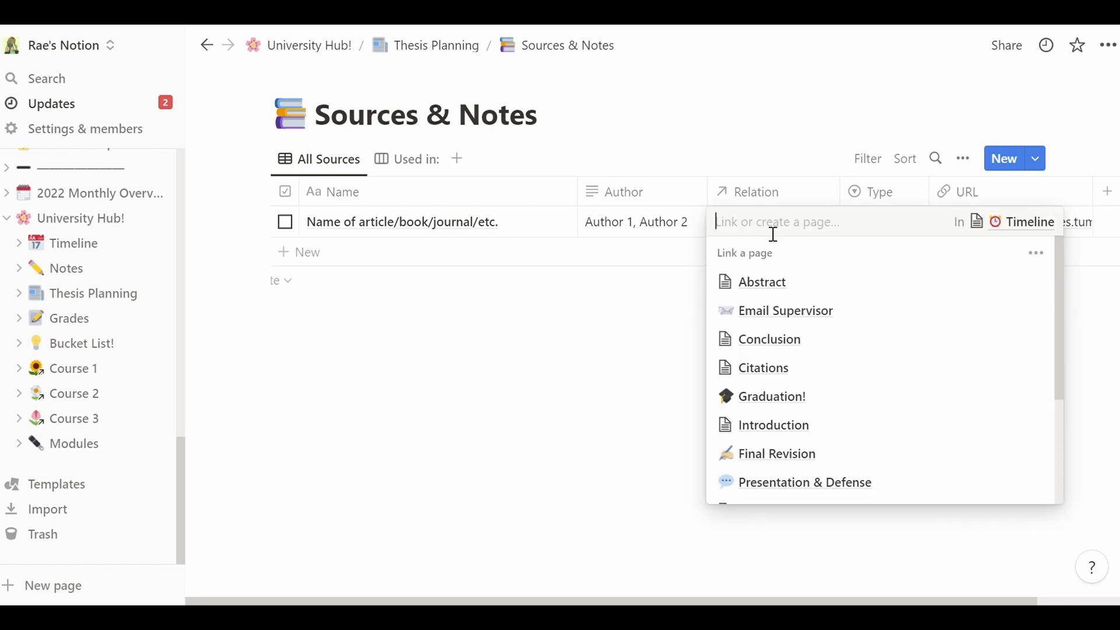
click(455, 254)
- Add a 'Gender studies' source with an author name, related to the Methodology page
click(420, 257)
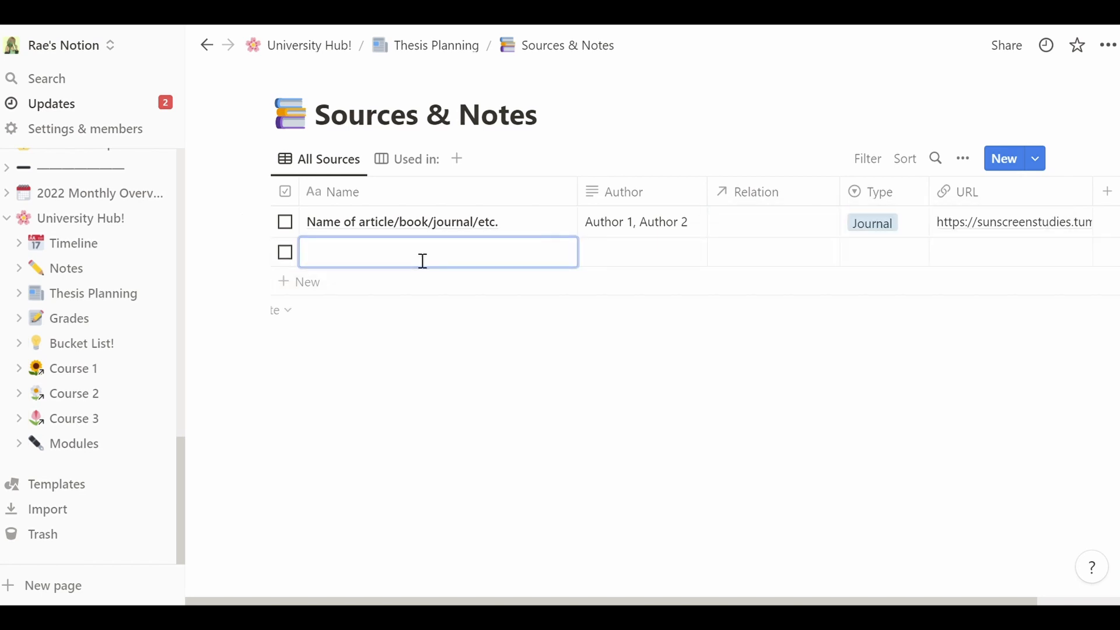
text(Gender studies)
key(Return)
key(Right)
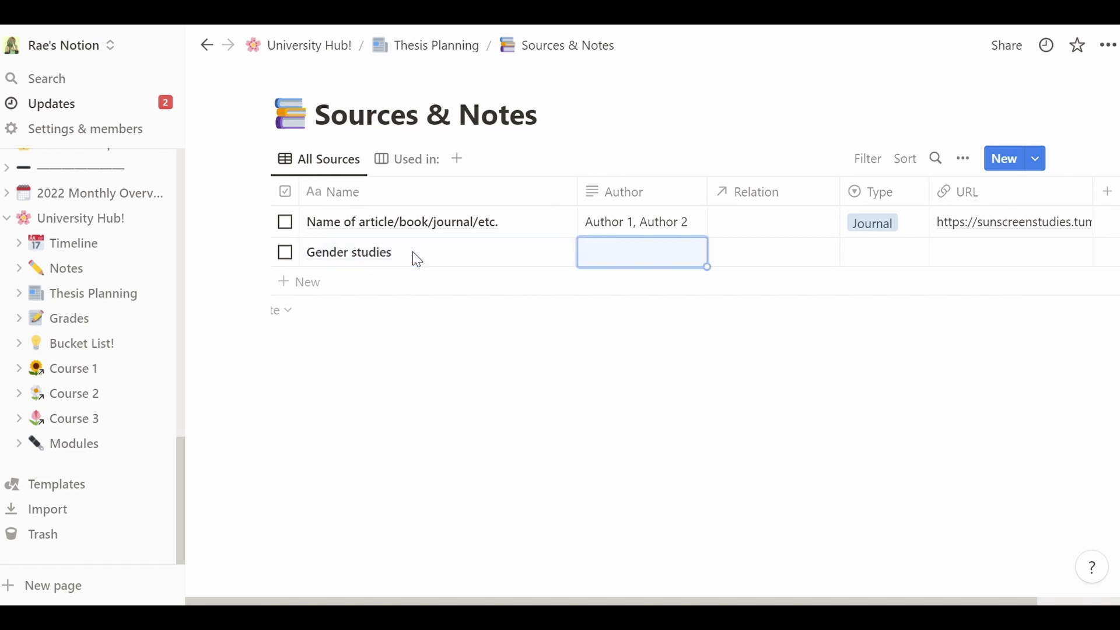
text(Jane Doe)
key(Tab)
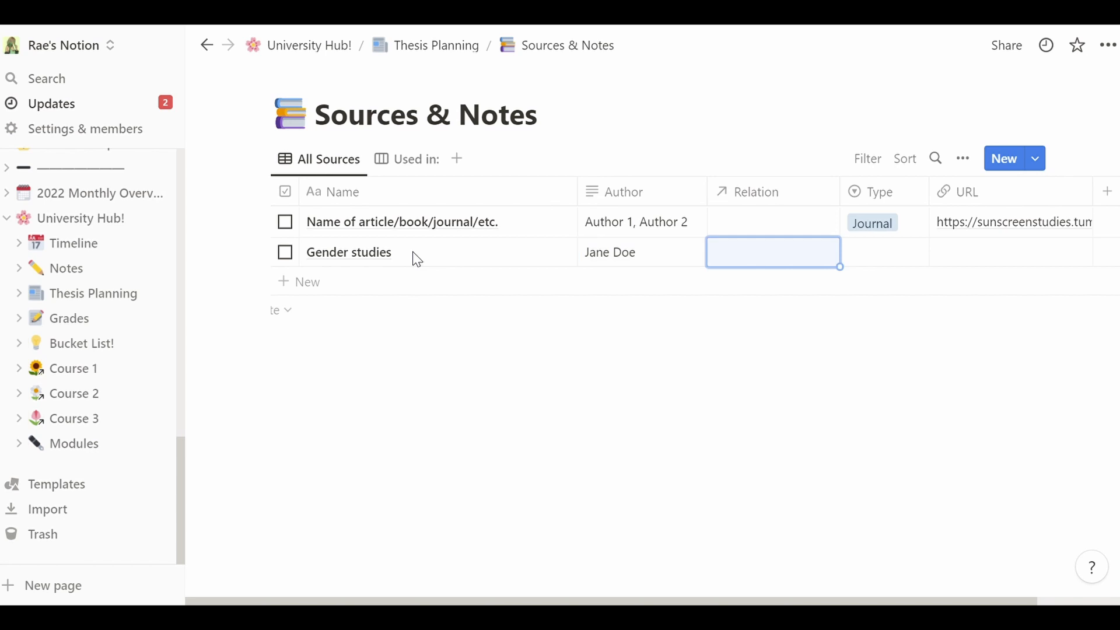
key(Return)
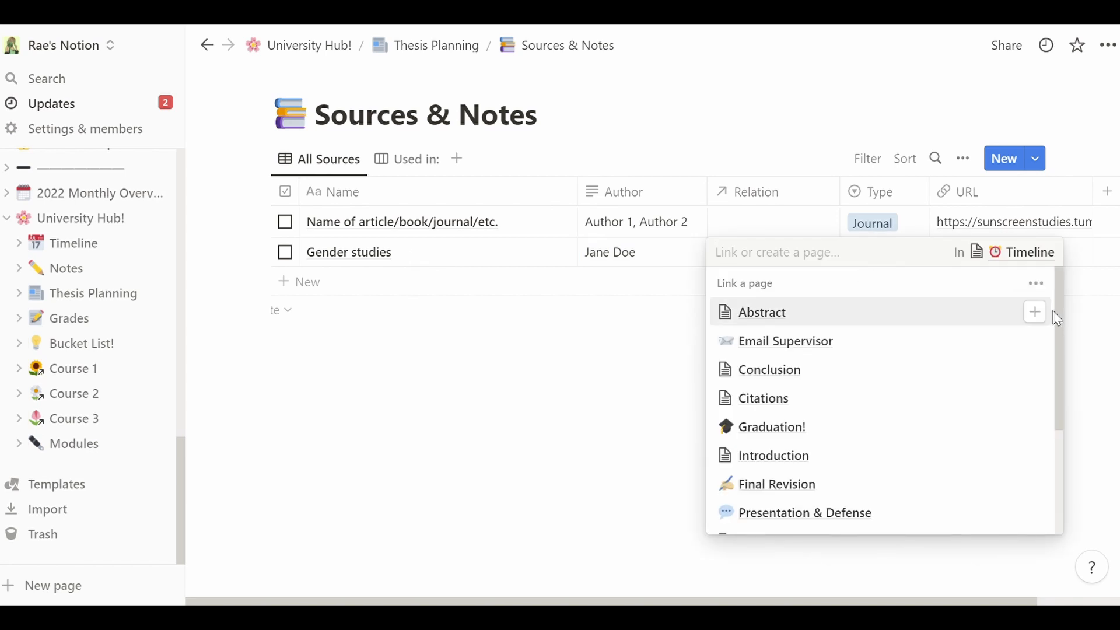
drag(1060, 315, 1052, 440)
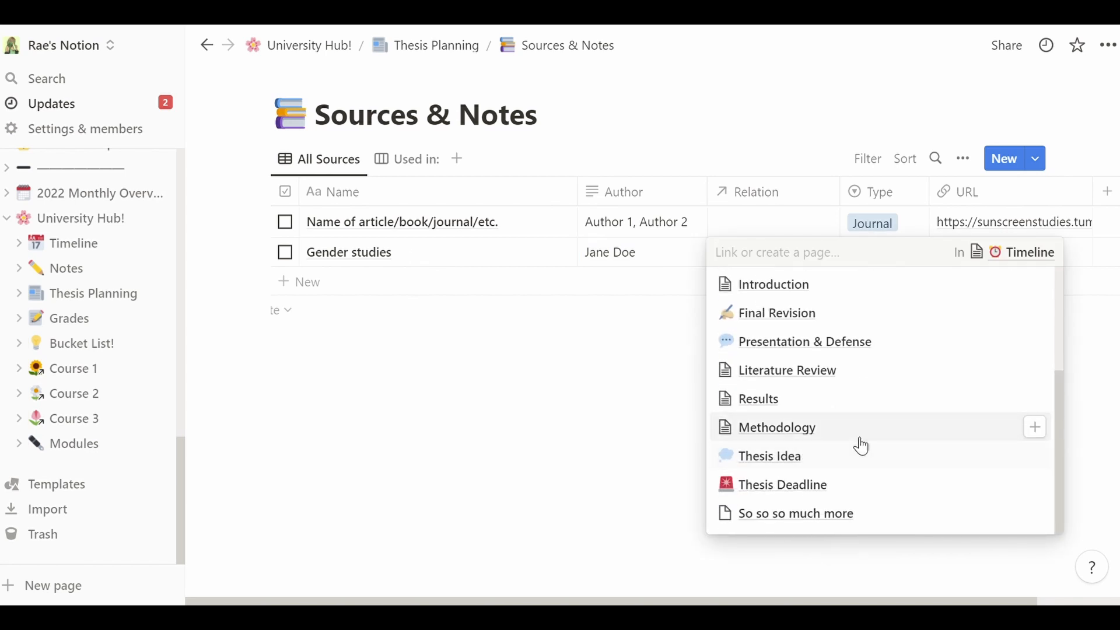
click(1037, 429)
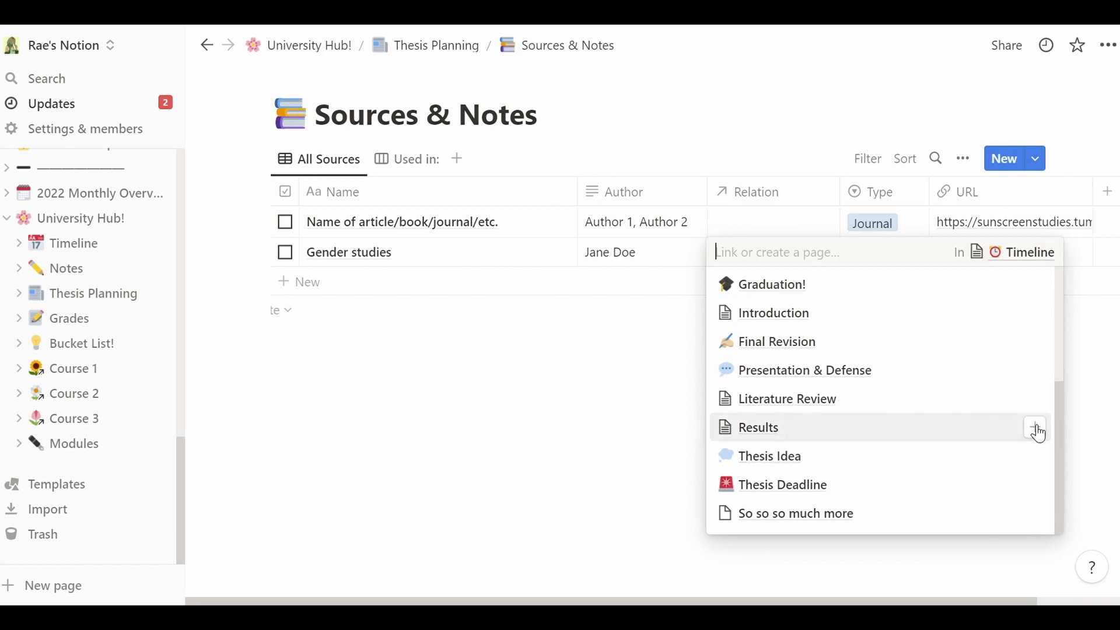
click(570, 337)
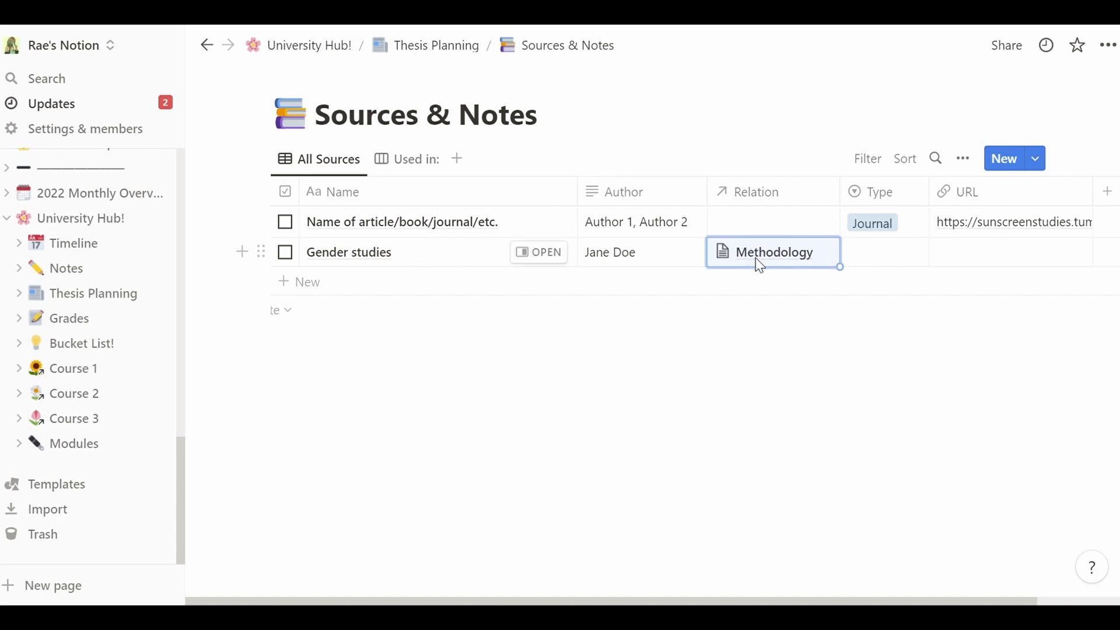
click(760, 266)
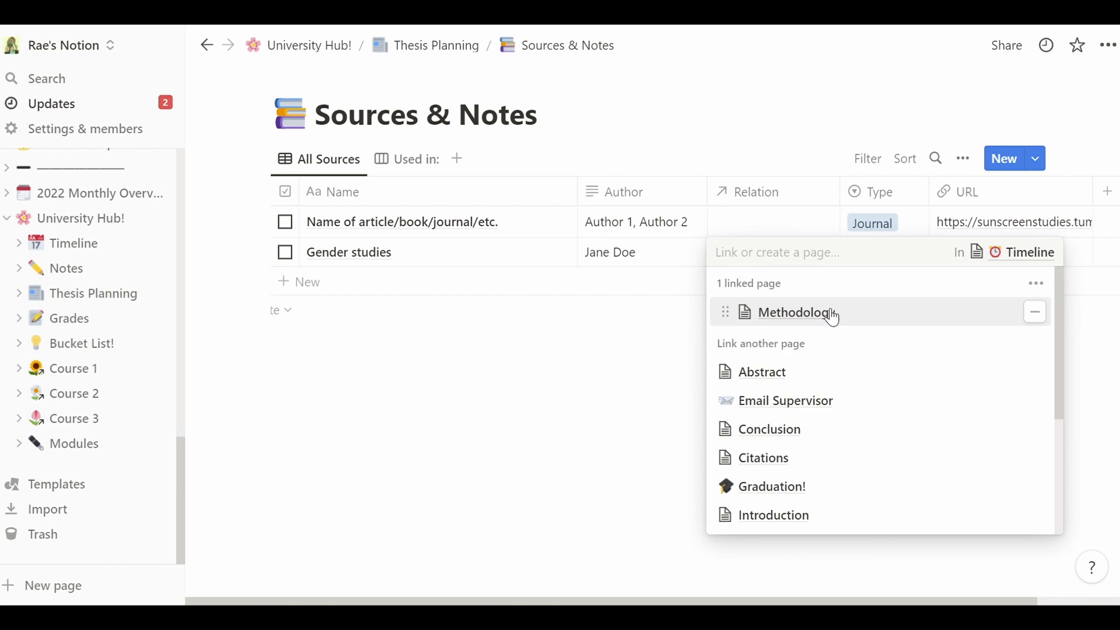
- Link the example source to Methodology too, then close the Methodology preview
click(786, 324)
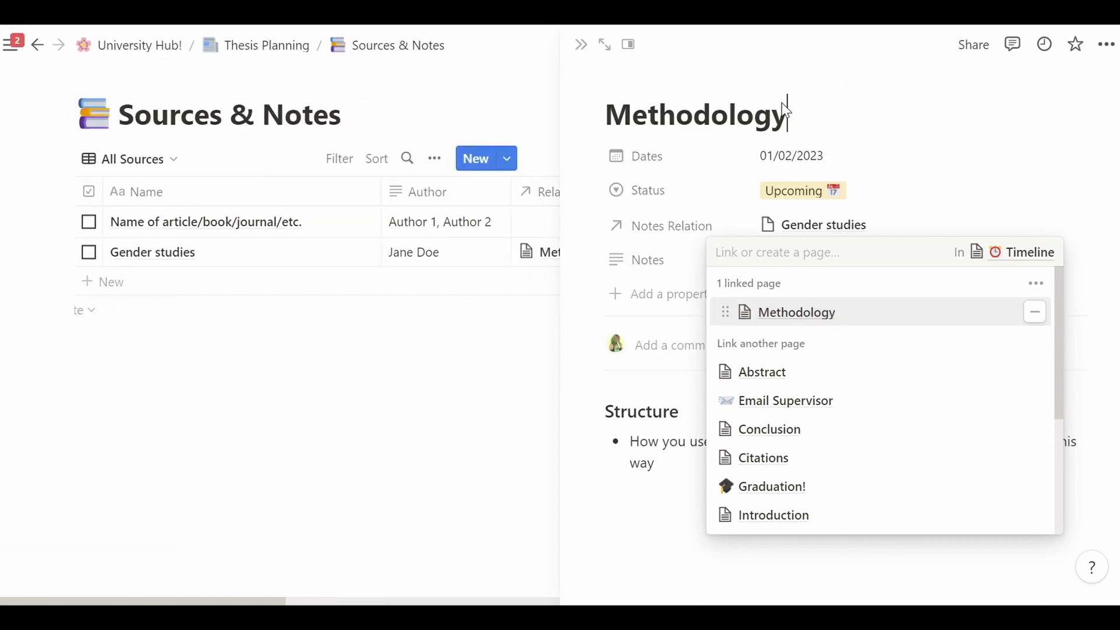
key(Escape)
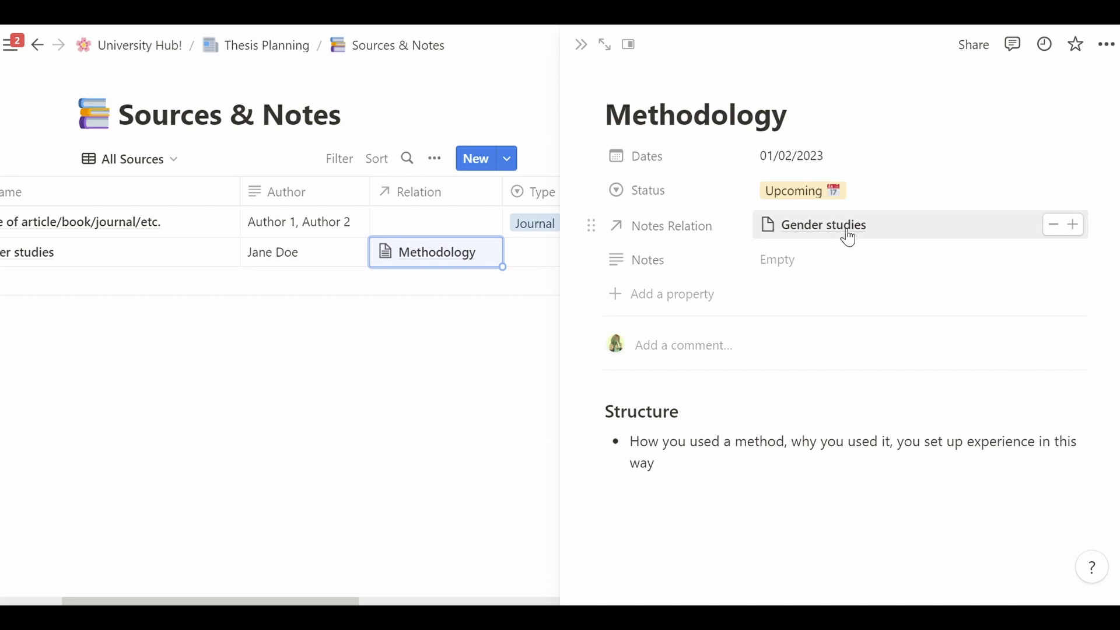
click(459, 221)
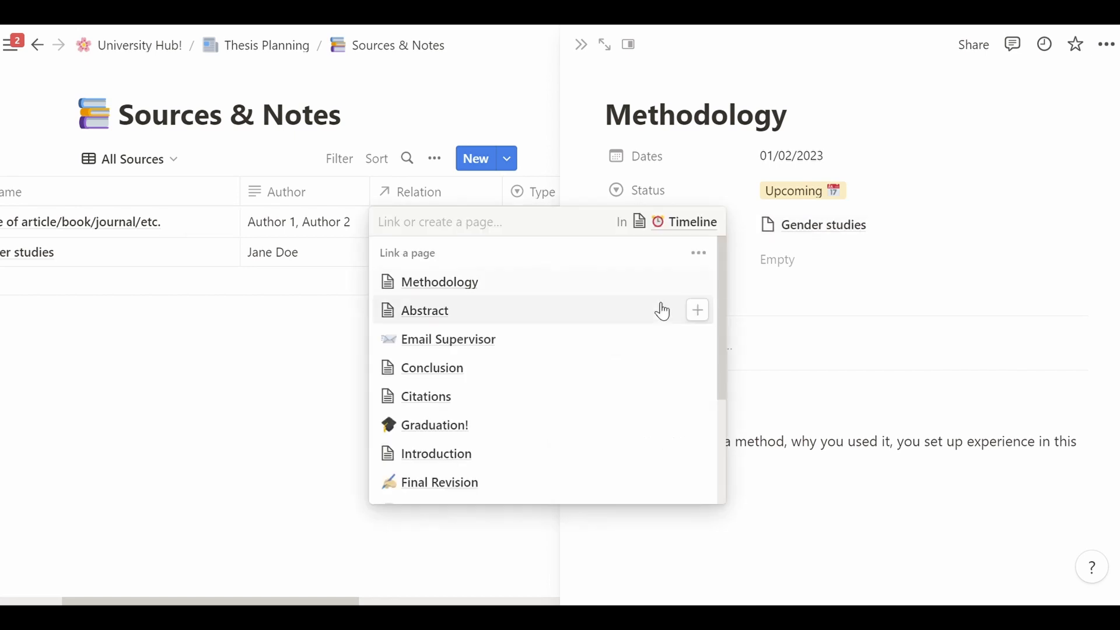
click(700, 283)
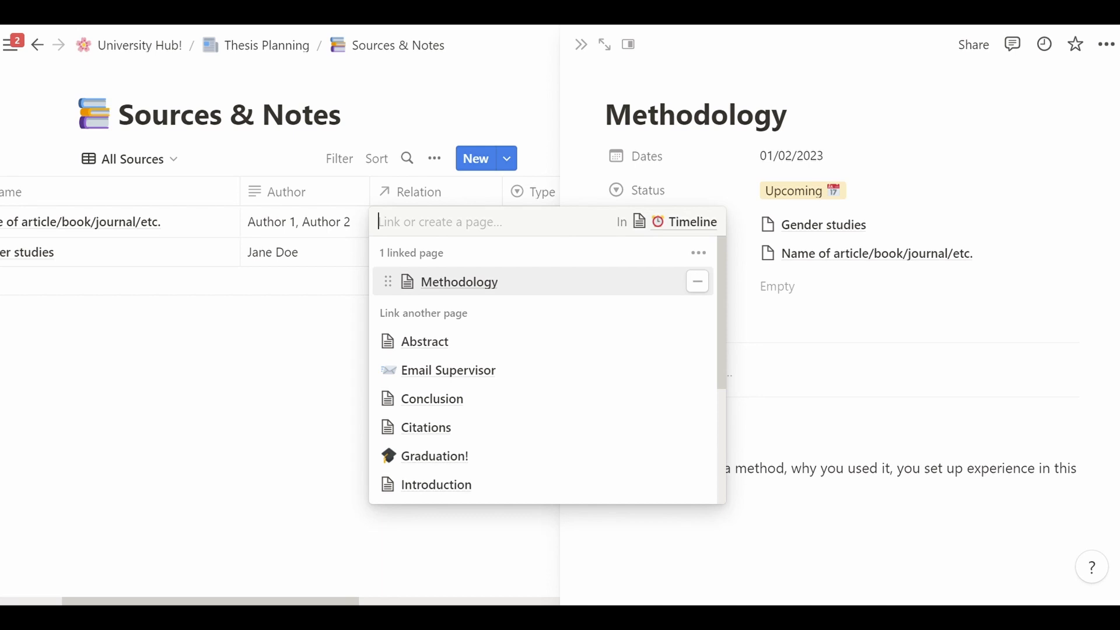
click(818, 258)
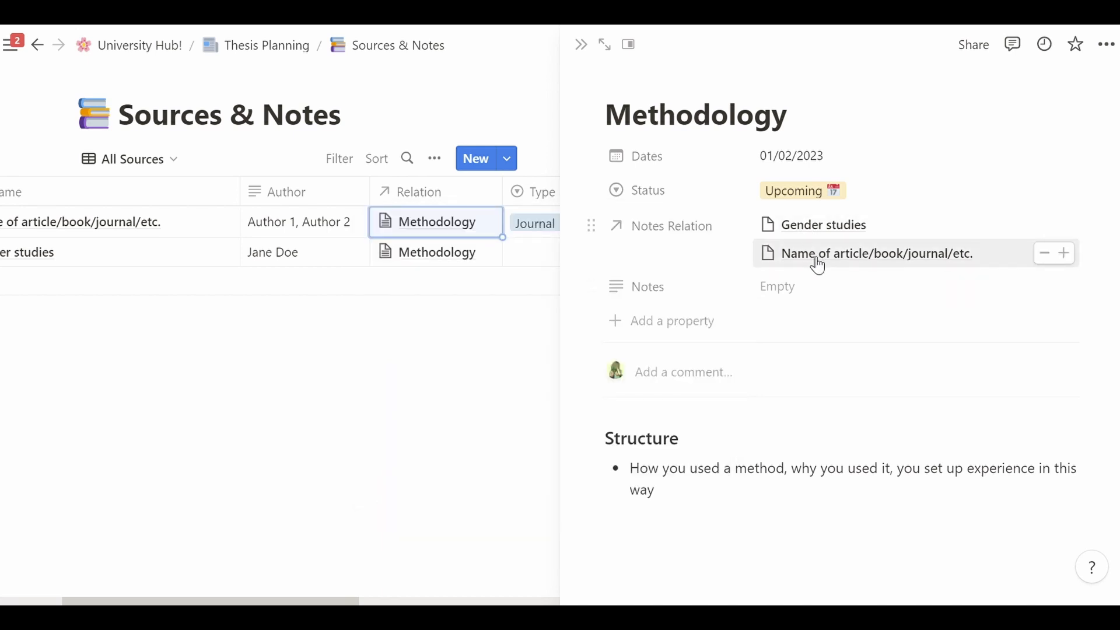
click(582, 45)
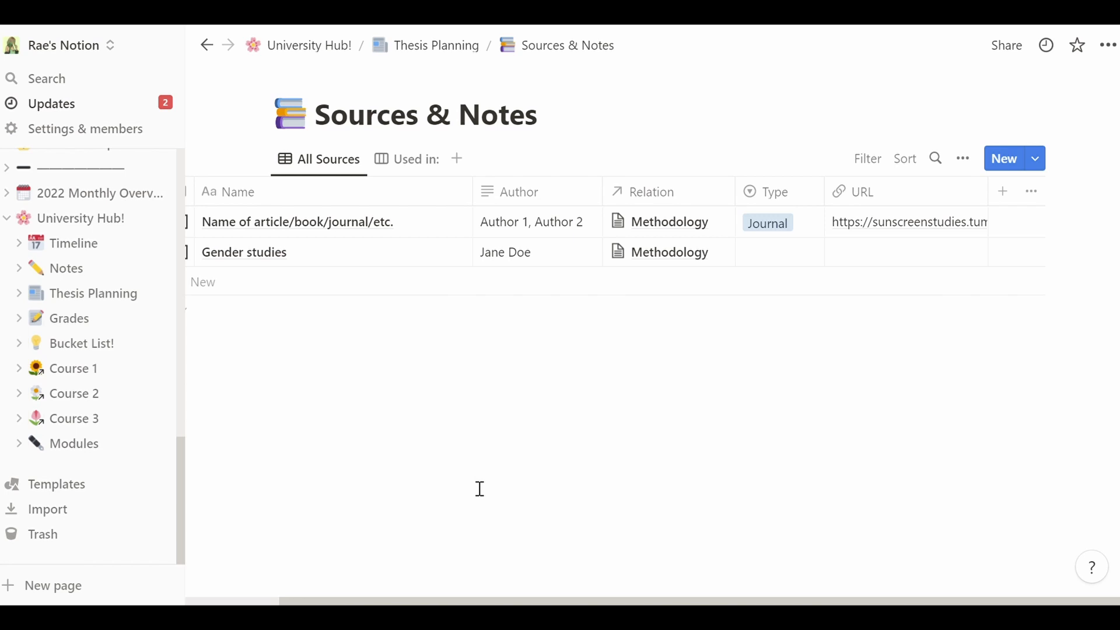
- Set the Gender studies source's Type to eBook
drag(430, 600, 300, 601)
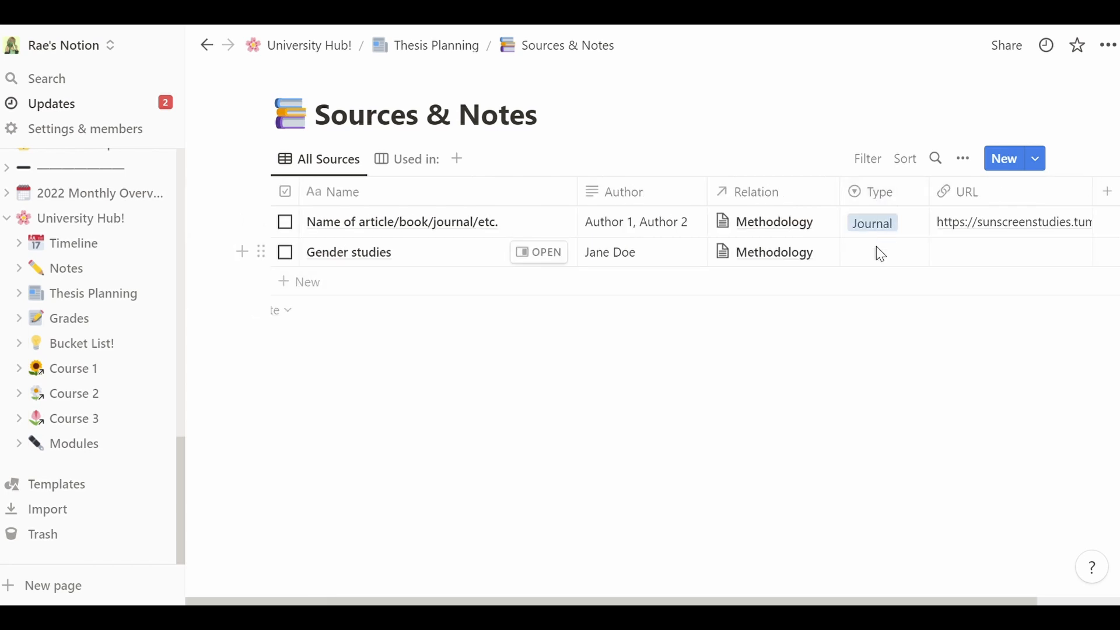
click(881, 255)
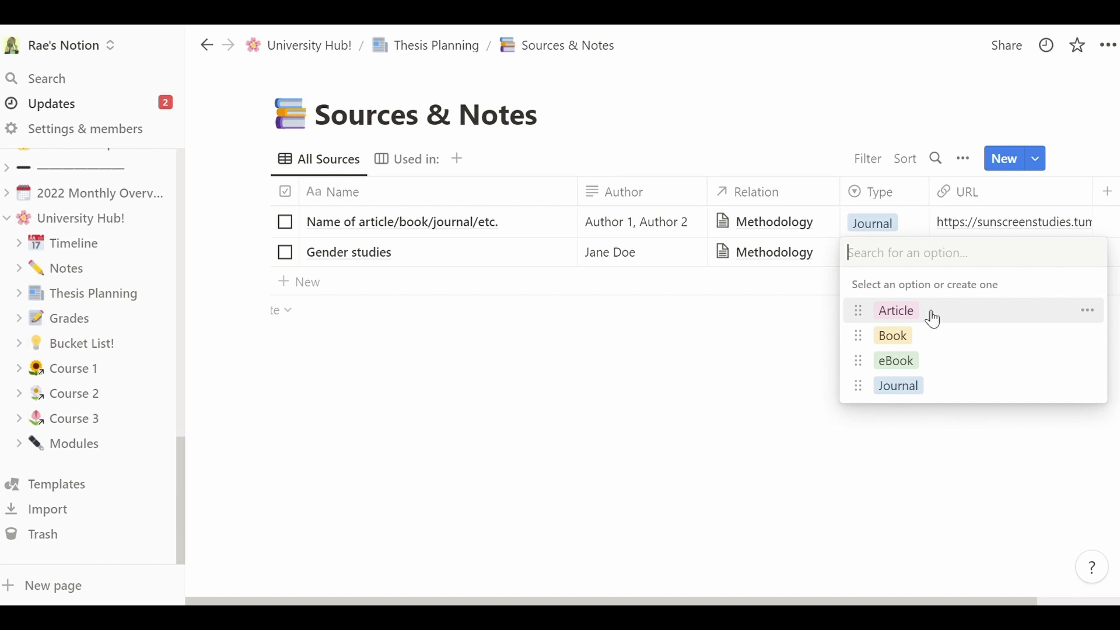
click(933, 359)
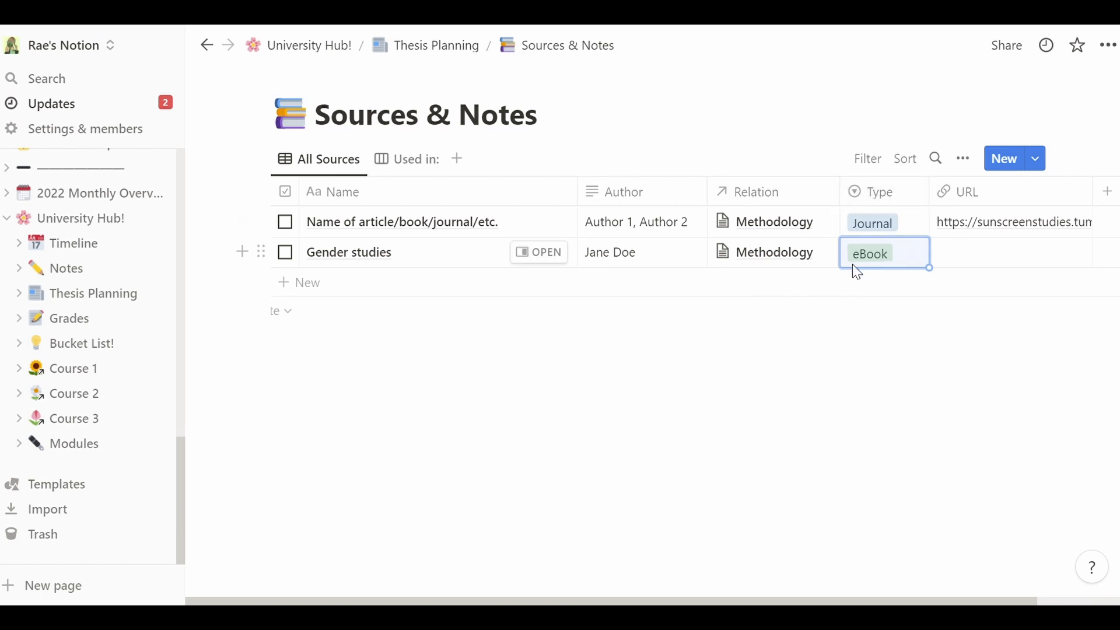
click(911, 264)
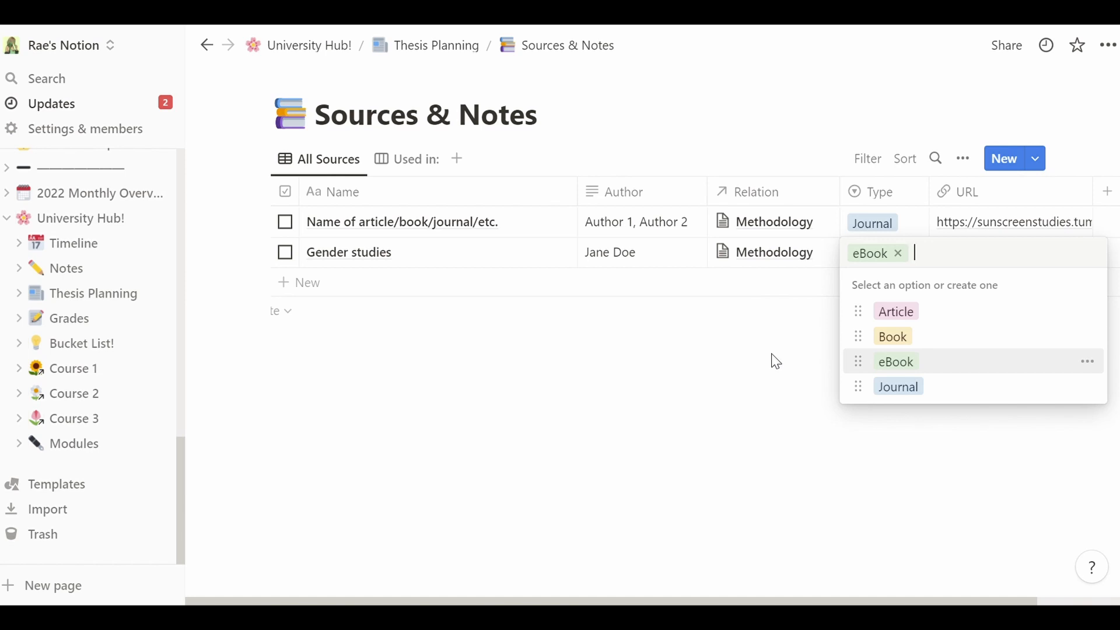
key(Escape)
- Enter 'Bookshelf in the ktichen' in Gender studies' URL field
key(Right)
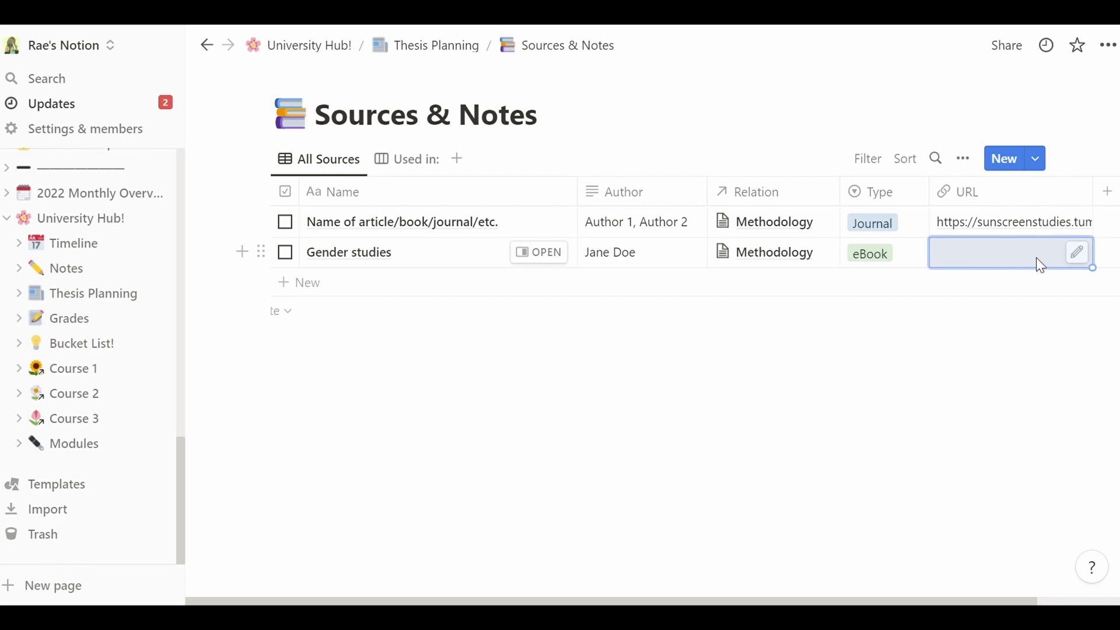
click(992, 255)
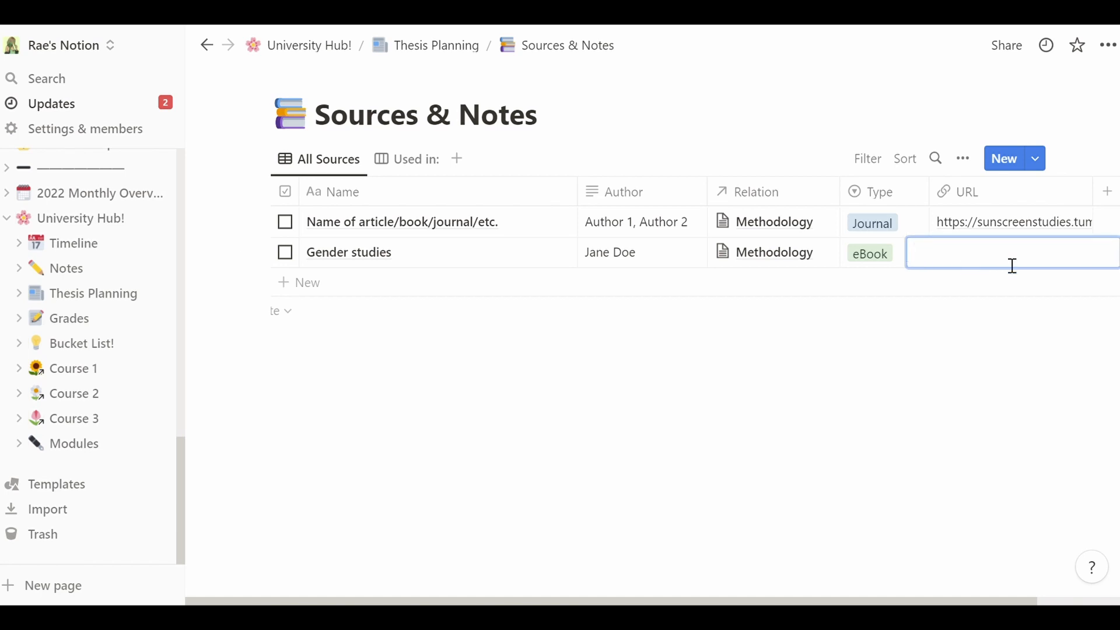
text(Bookshelf in the ktichen)
key(Return)
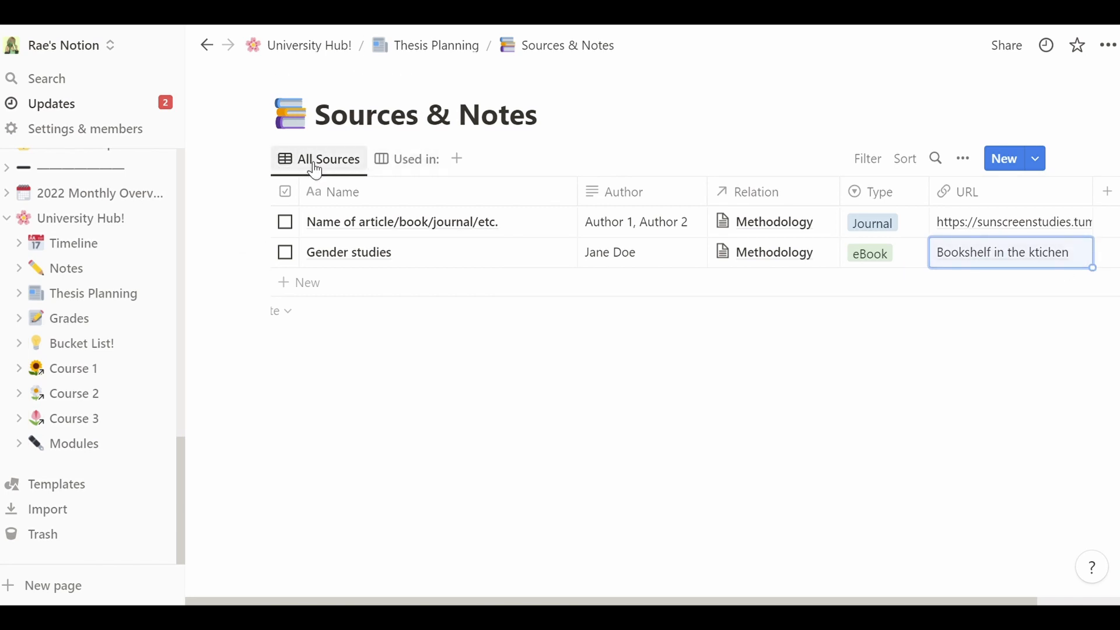
- Relink the example source from Methodology to Conclusion, checking the result in the Used in: board
click(394, 167)
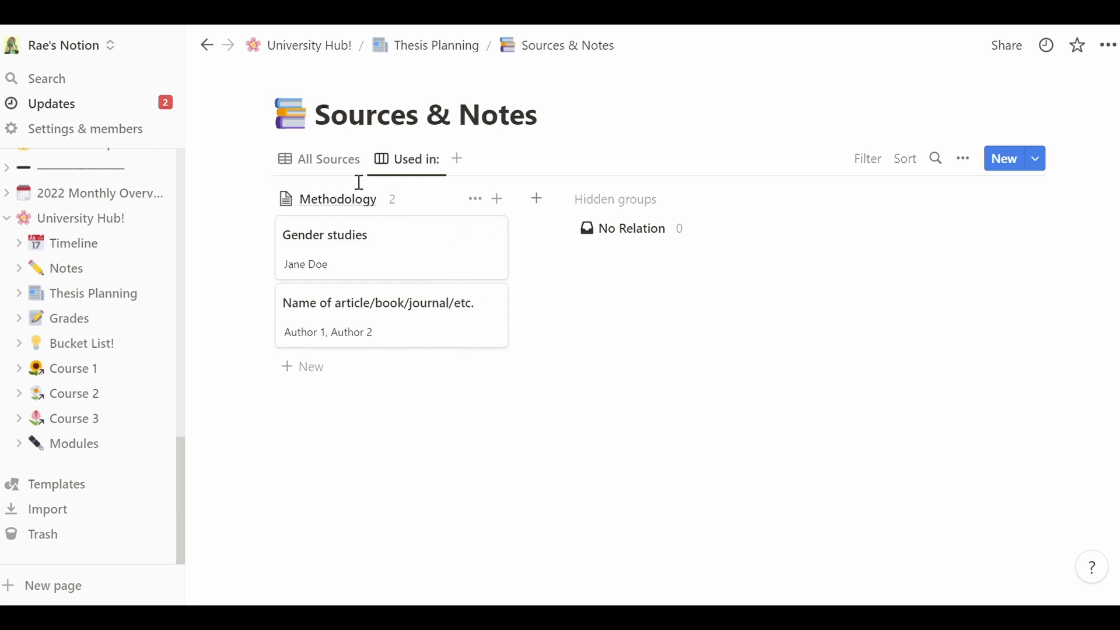
click(337, 169)
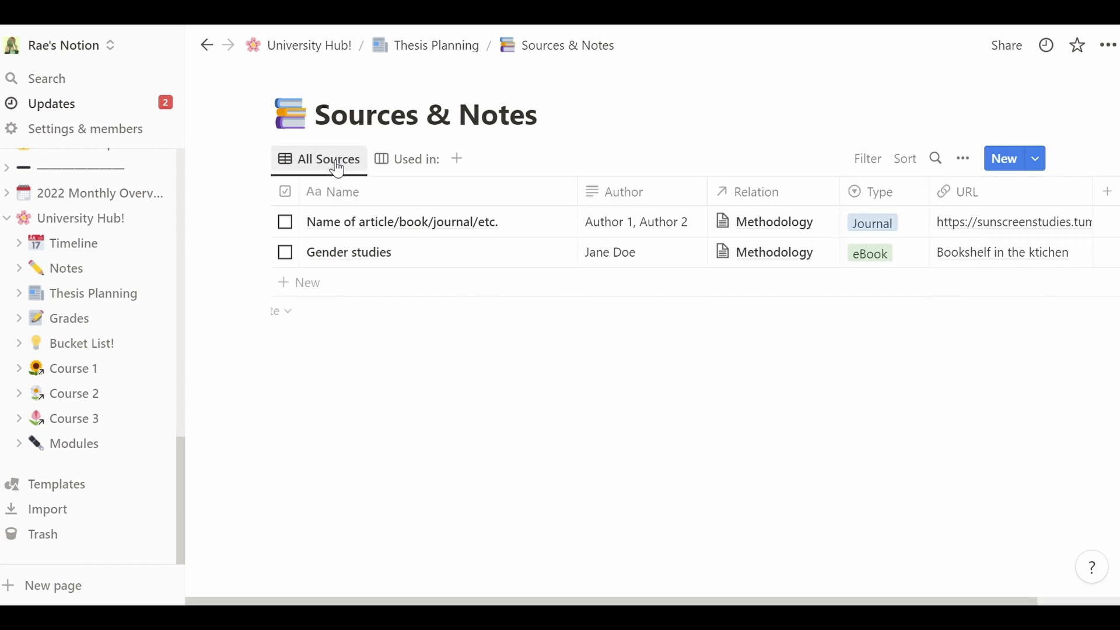
click(804, 233)
click(1040, 283)
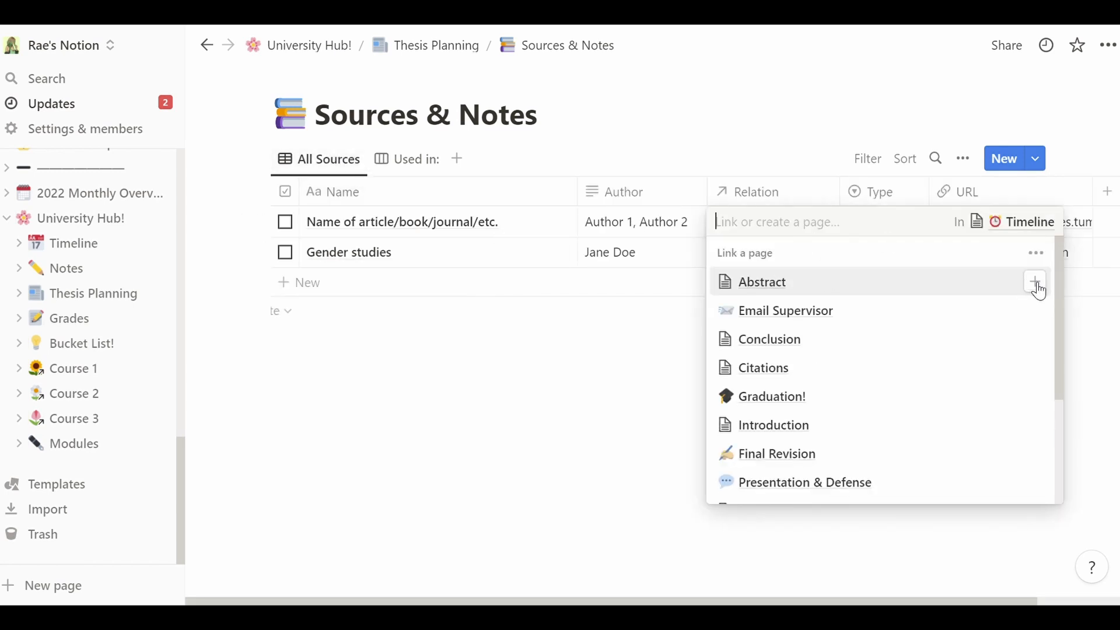
click(1036, 340)
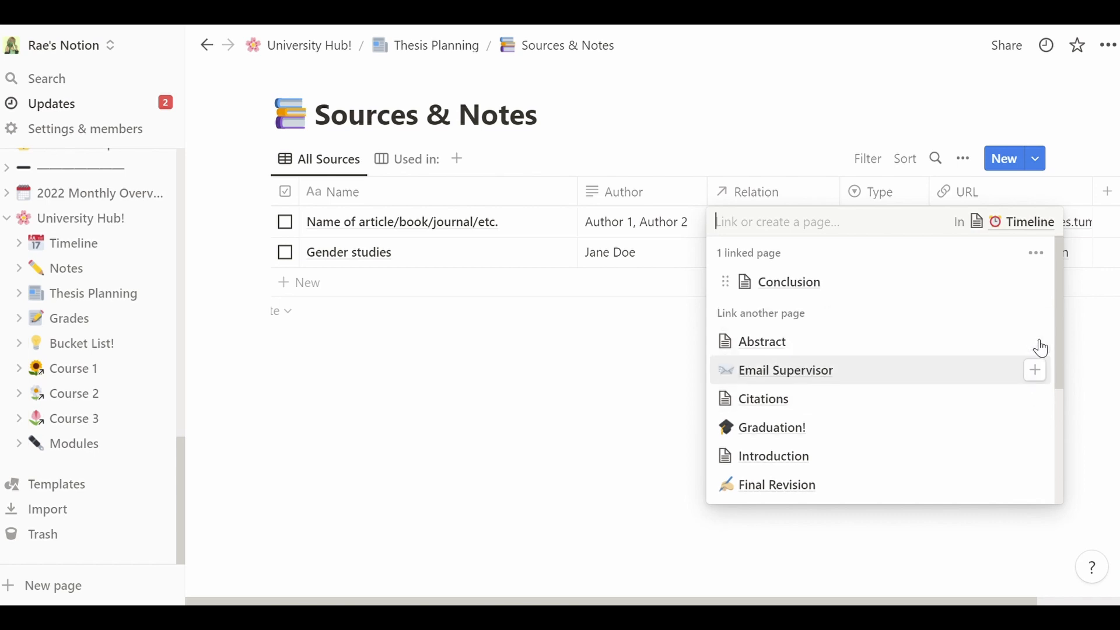
click(571, 362)
click(425, 169)
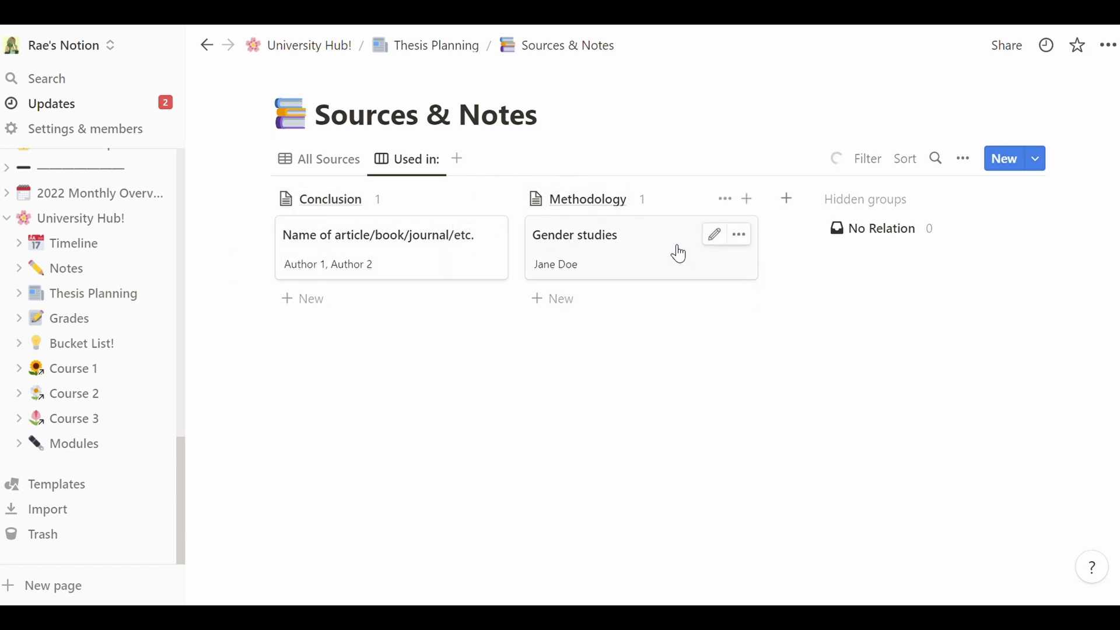
click(345, 164)
- Return to Thesis Planning and scroll through its deadline countdown and 14-milestone Timeline
click(430, 44)
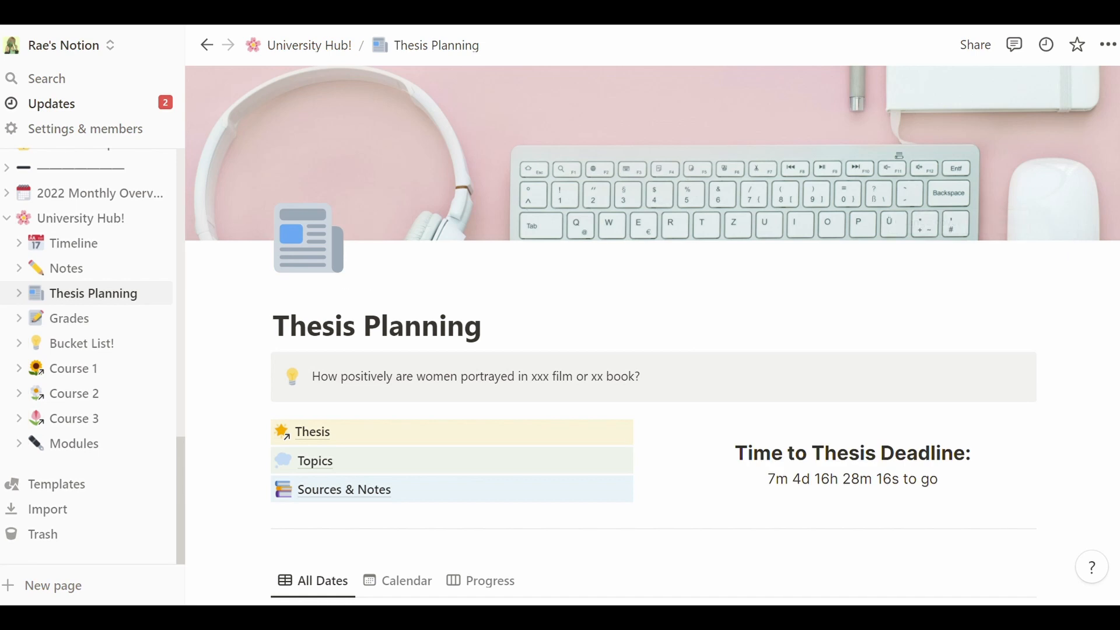
scroll(1070, 243, down, 4)
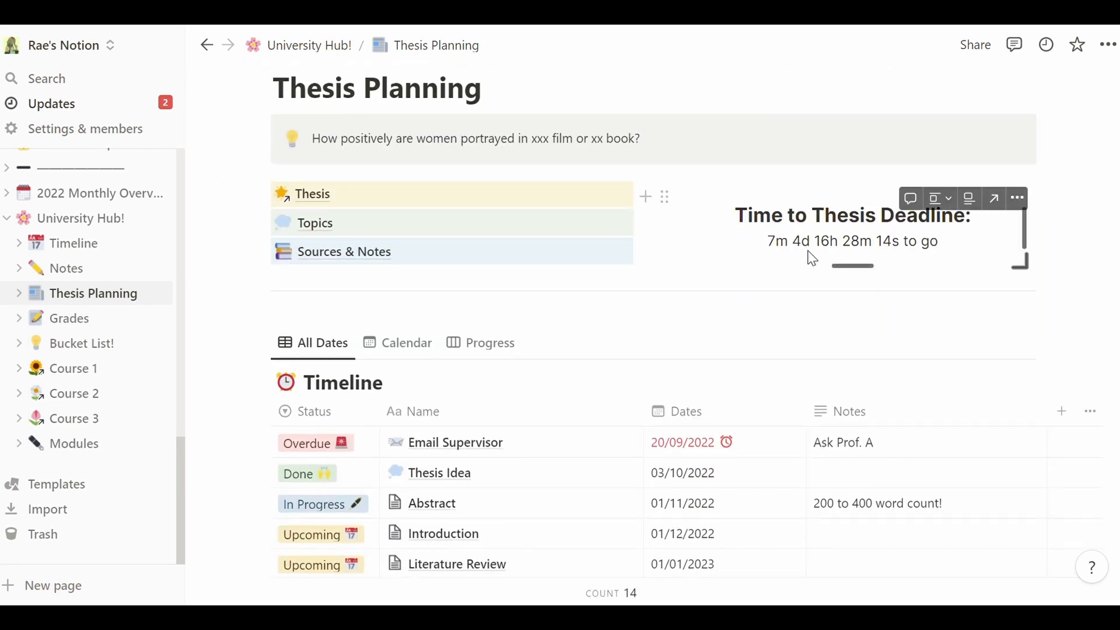
scroll(683, 332, down, 1)
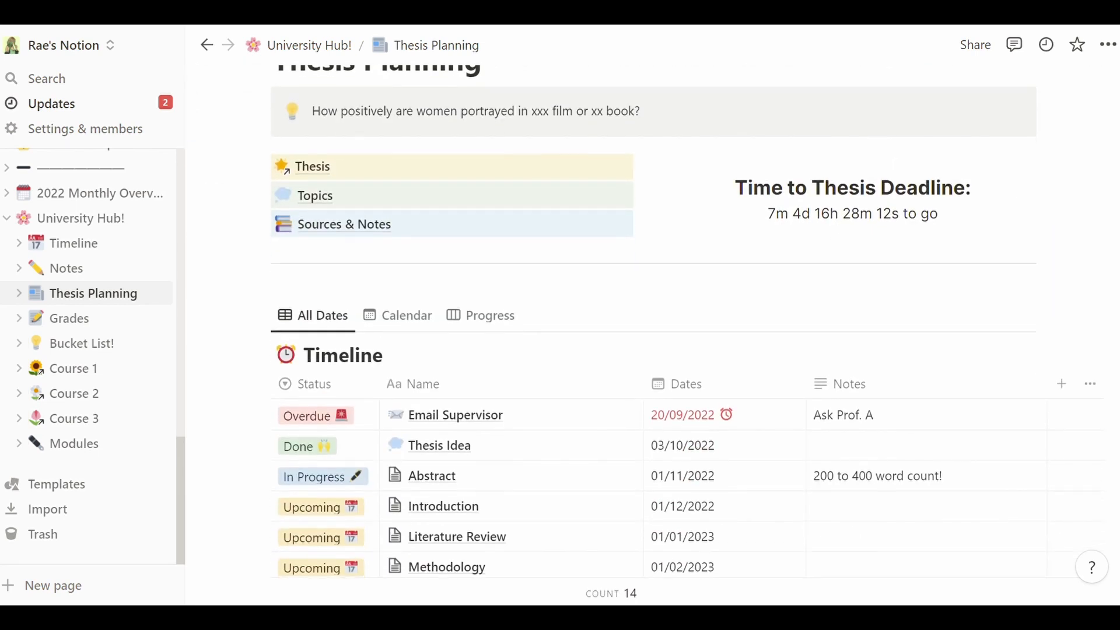
scroll(683, 332, down, 5)
scroll(682, 332, down, 1)
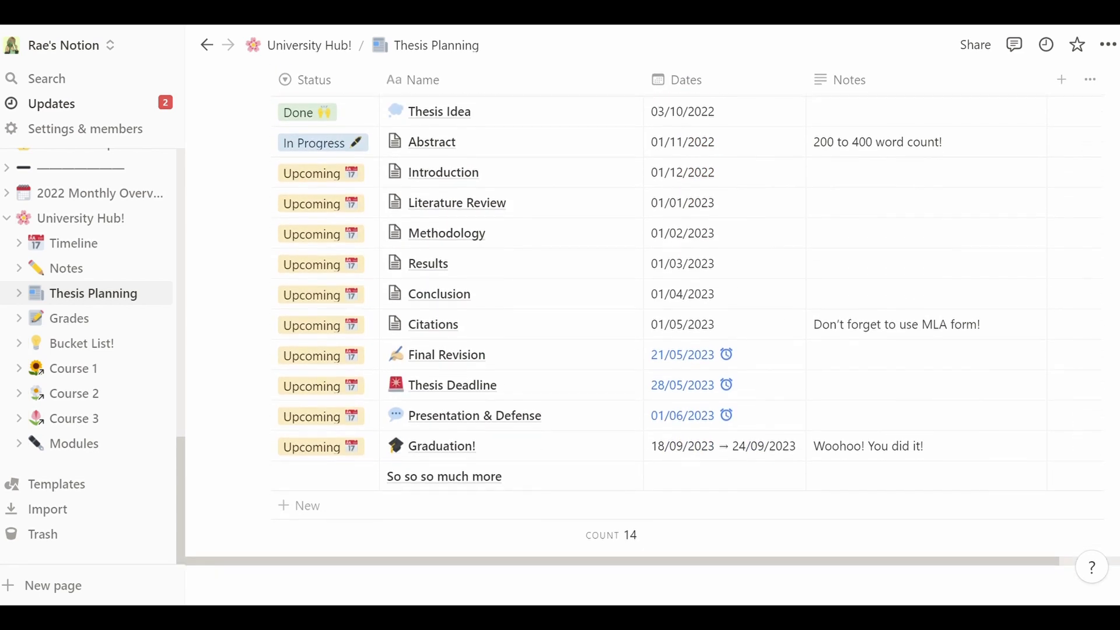
scroll(683, 331, up, 4)
scroll(786, 164, up, 6)
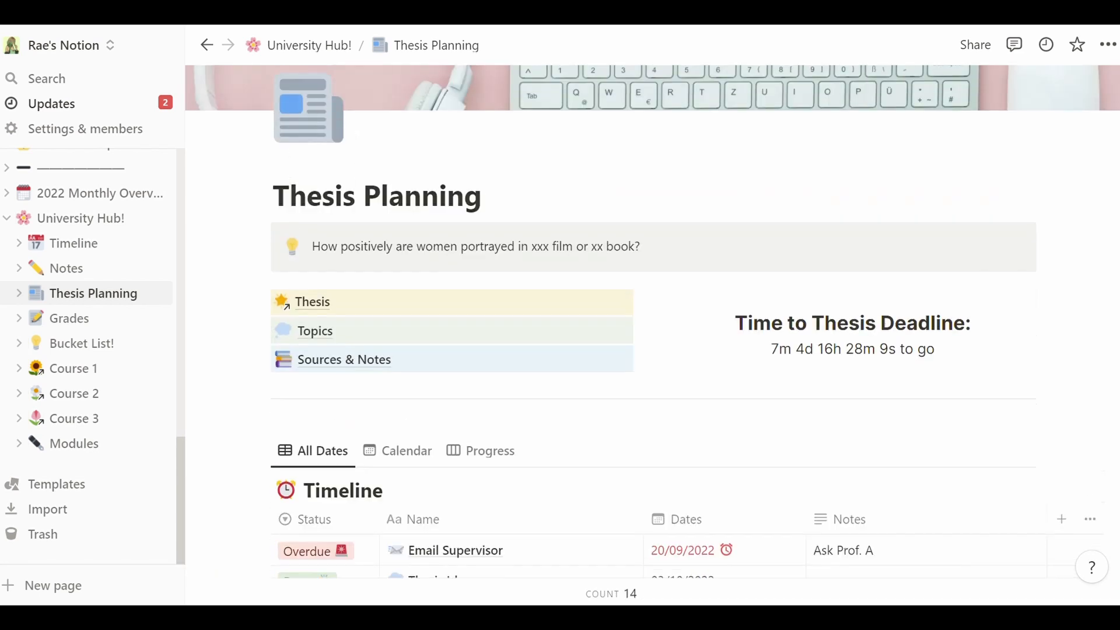
- Return to the University Hub! page and browse its quick links and Monday–Friday schedule
click(321, 52)
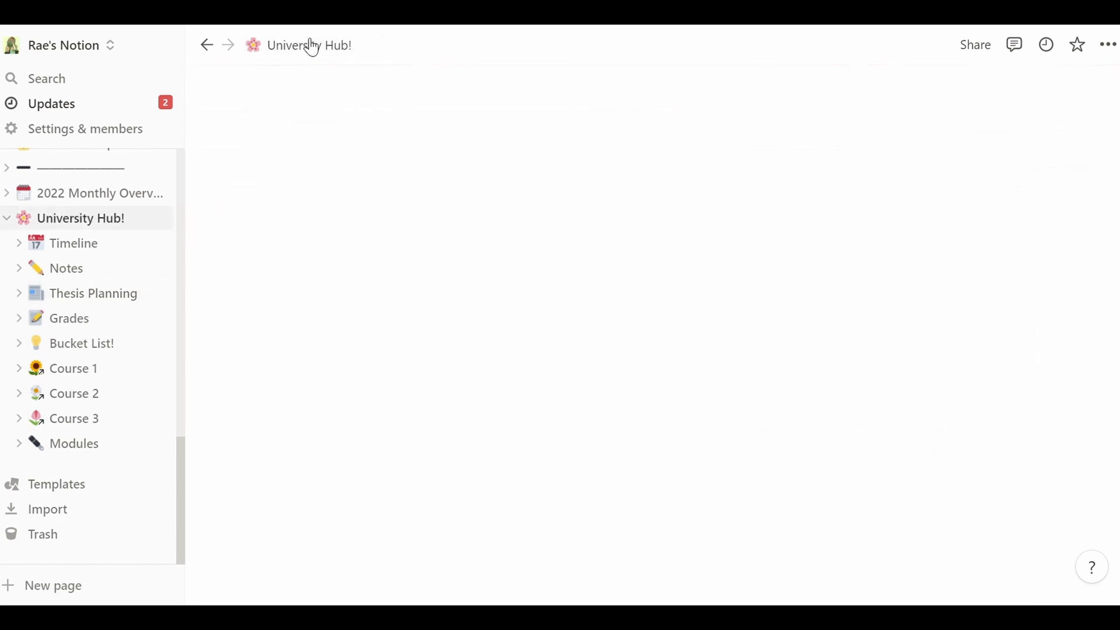
scroll(653, 334, down, 6)
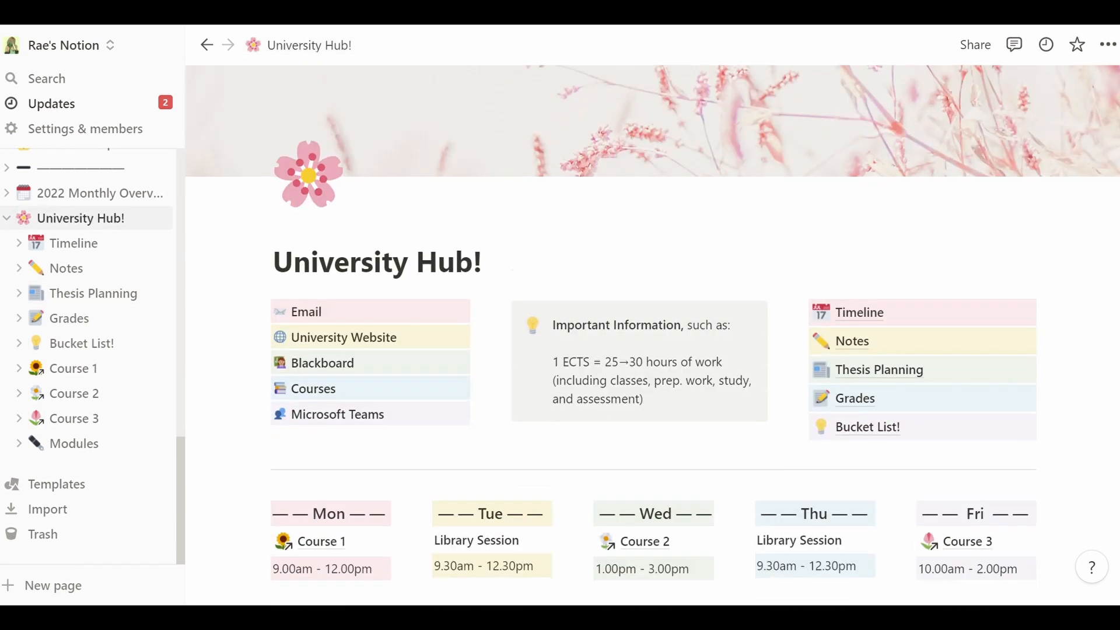
scroll(653, 335, down, 2)
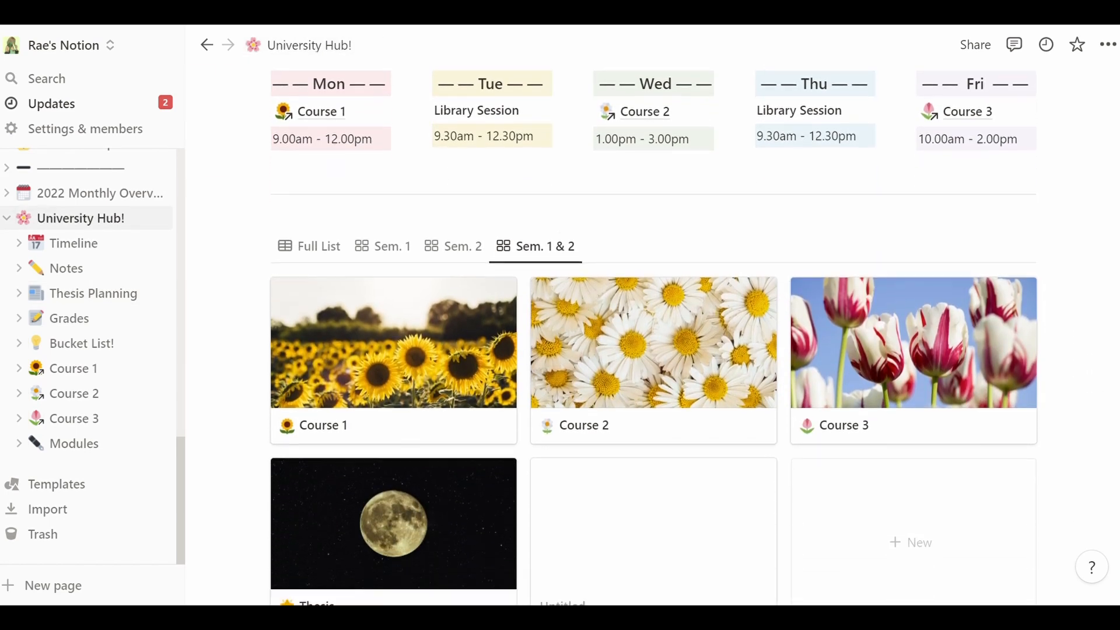
scroll(653, 335, up, 5)
scroll(653, 335, up, 2)
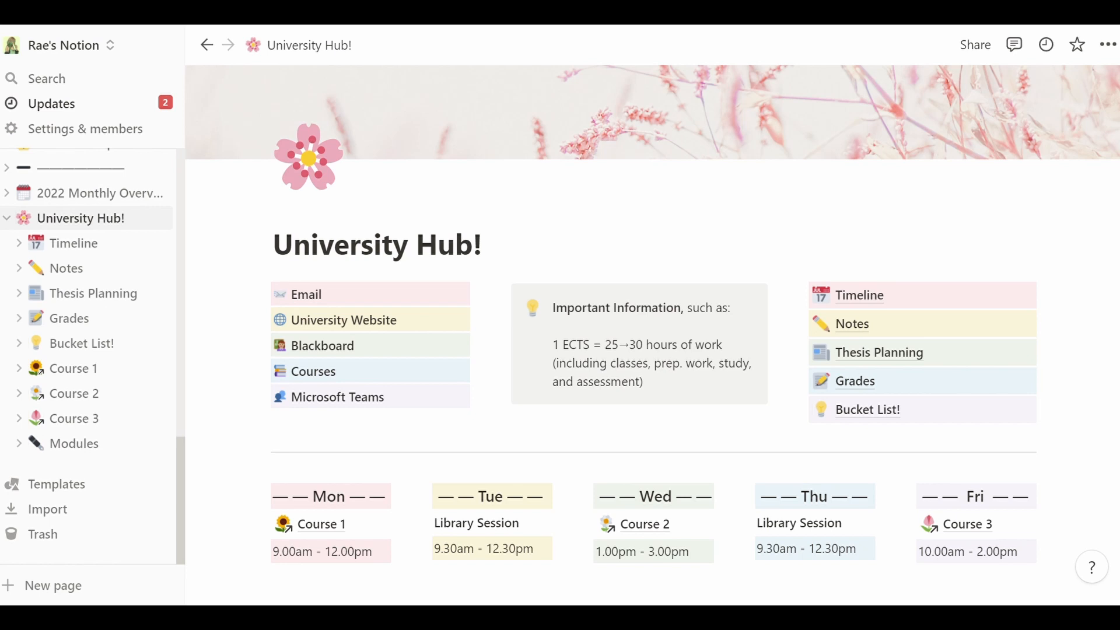
scroll(653, 335, up, 2)
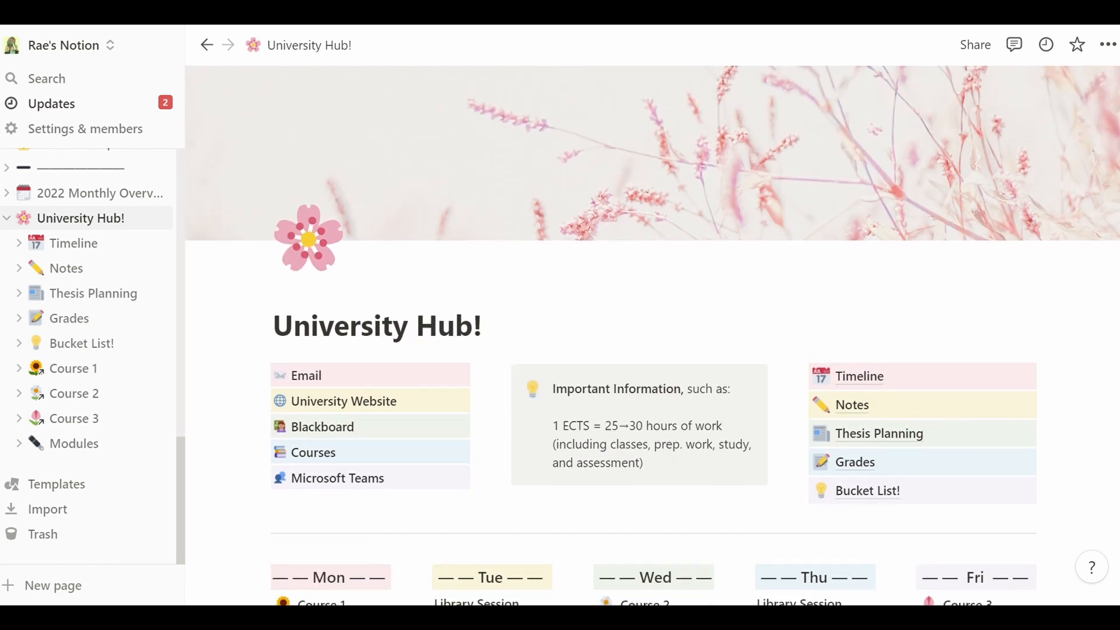
scroll(653, 335, down, 7)
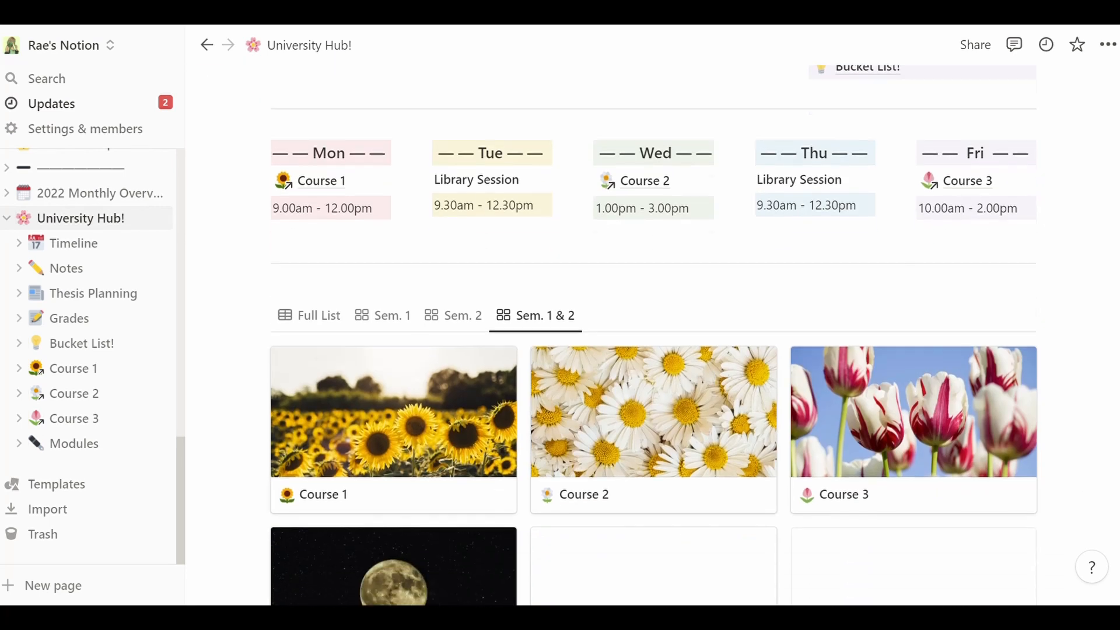
scroll(653, 335, down, 2)
scroll(653, 335, up, 8)
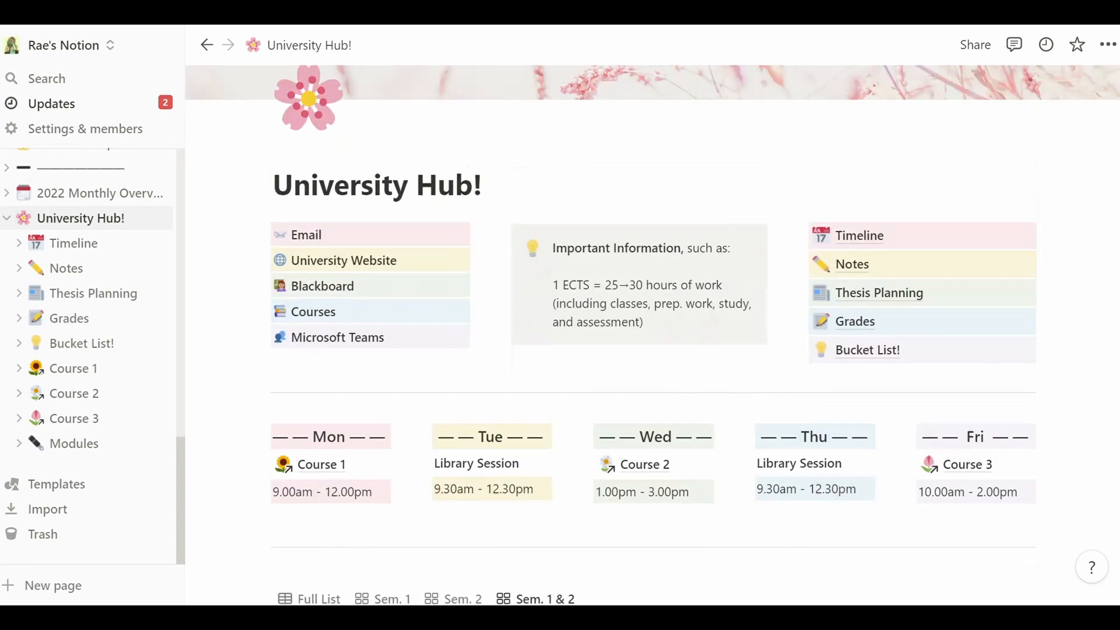
scroll(653, 335, up, 1)
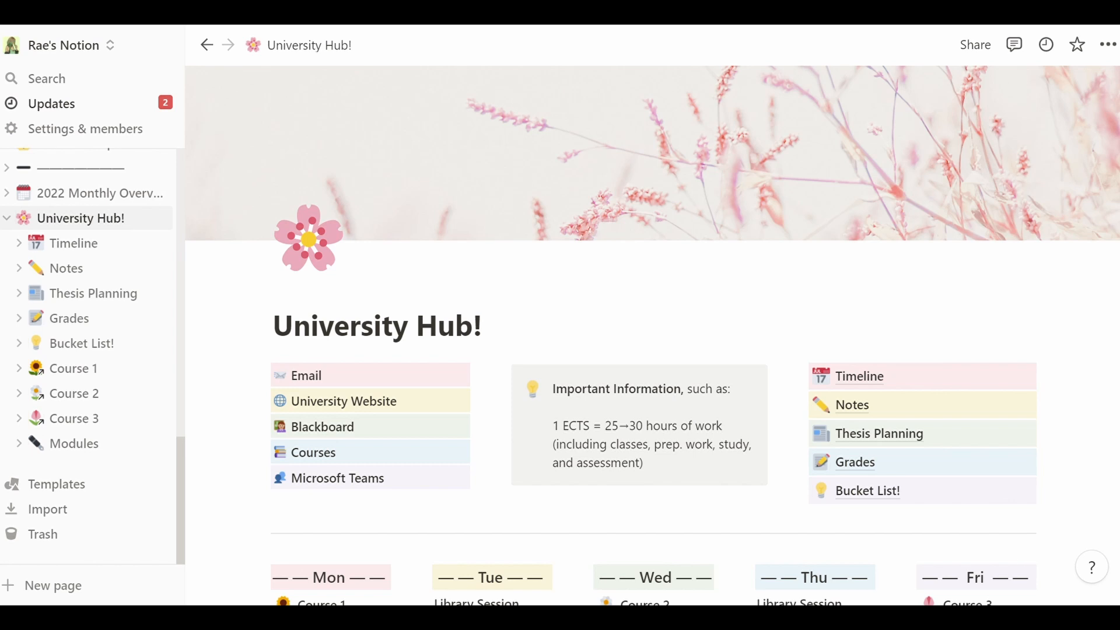
scroll(653, 333, down, 3)
scroll(653, 333, up, 1)
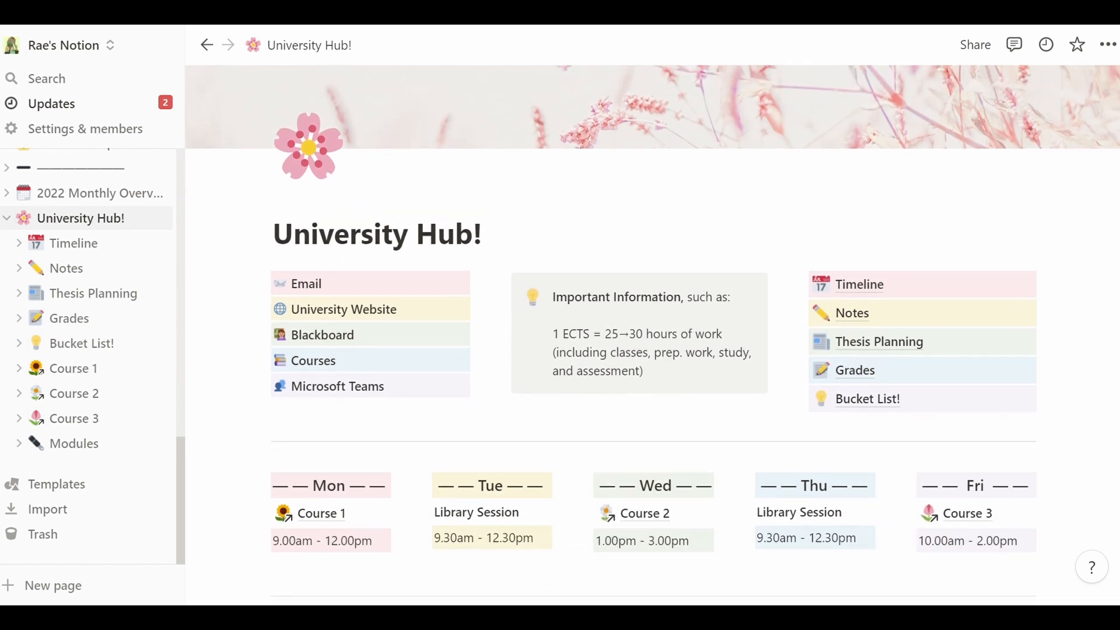